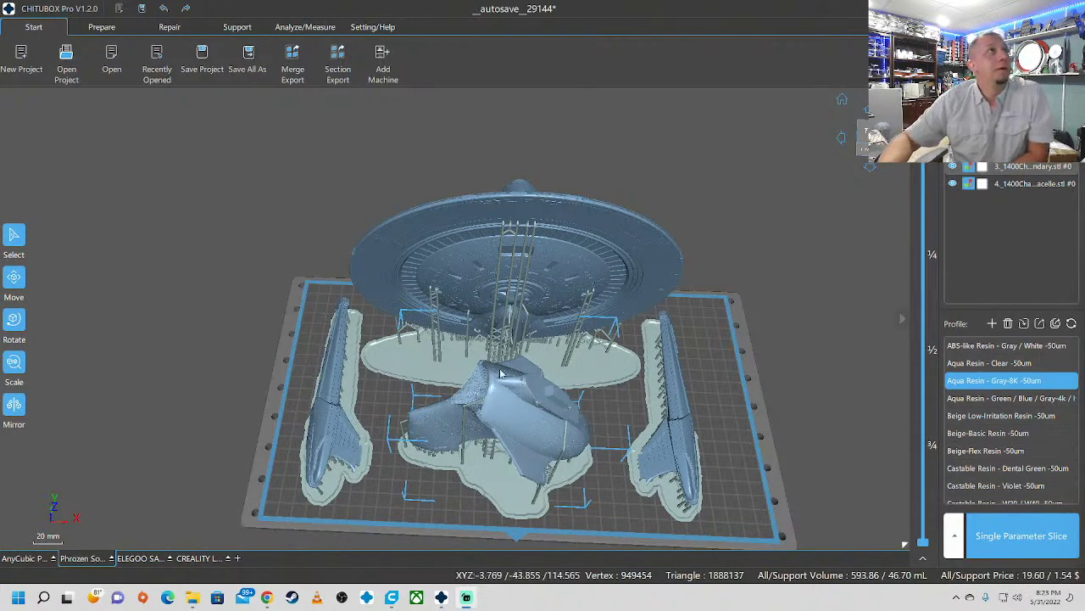
drag(373, 400, 428, 357)
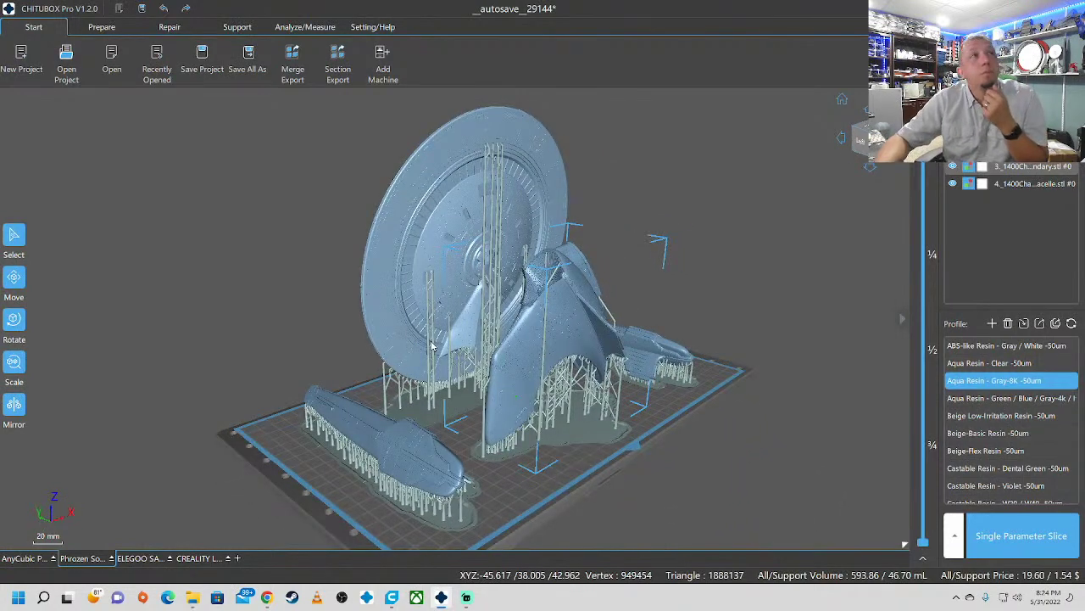
right_drag(733, 397, 624, 453)
scroll(624, 454, up, 1)
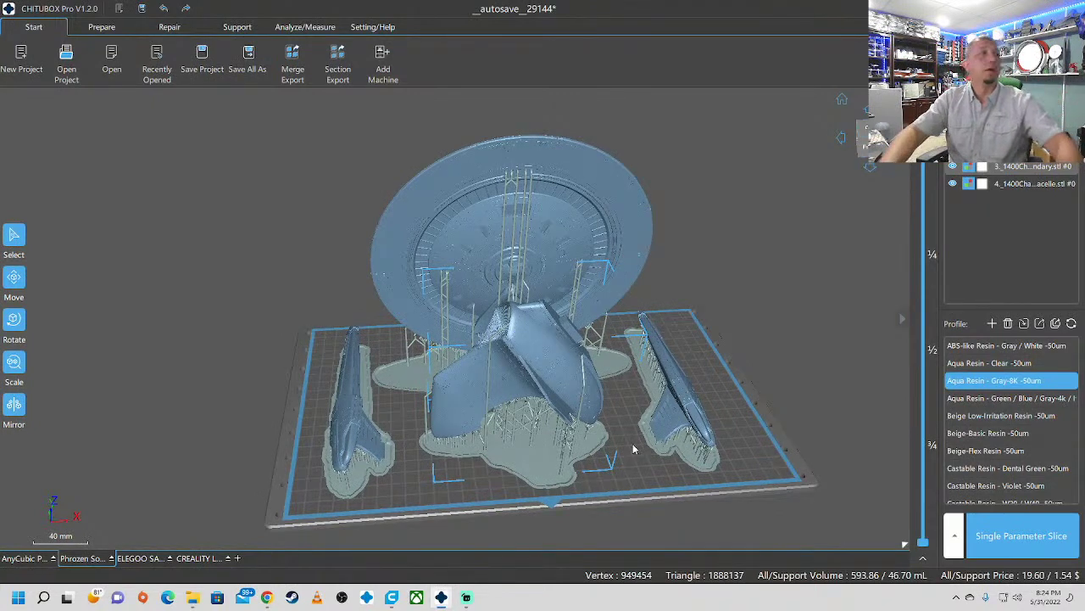
Step: Switch to CHITUBOX 1.9.1, recover the project from the last automatic backup, and examine the supported section models from several sides
click(367, 598)
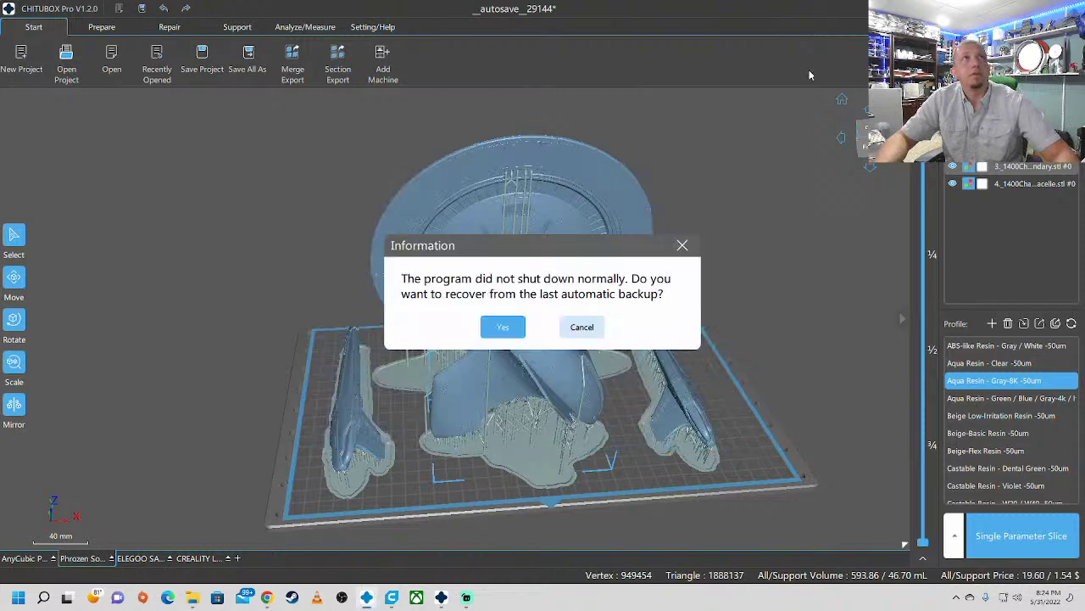
click(503, 326)
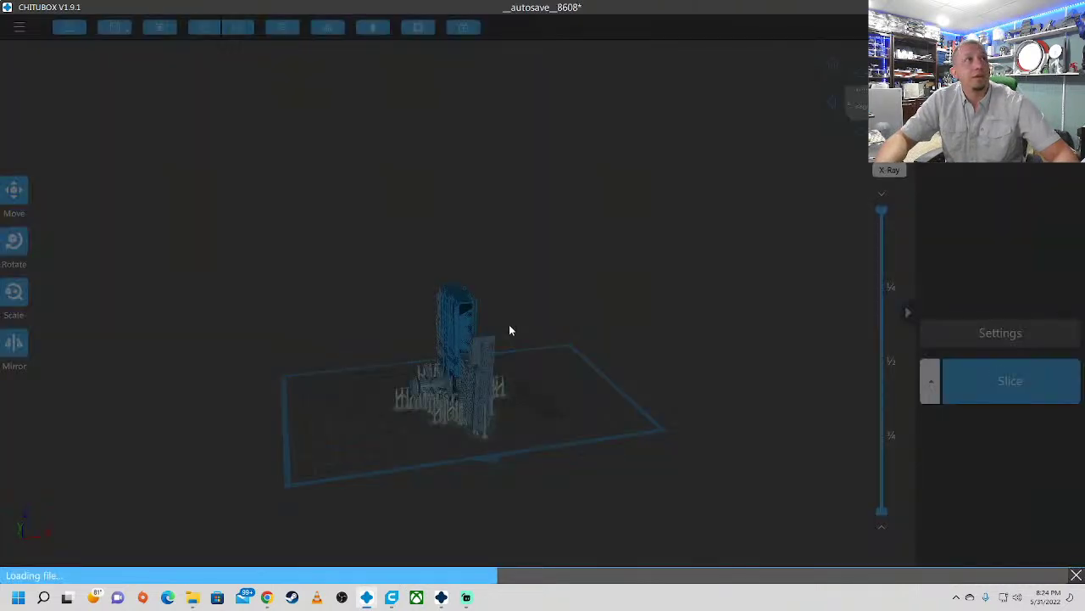
drag(653, 329, 465, 388)
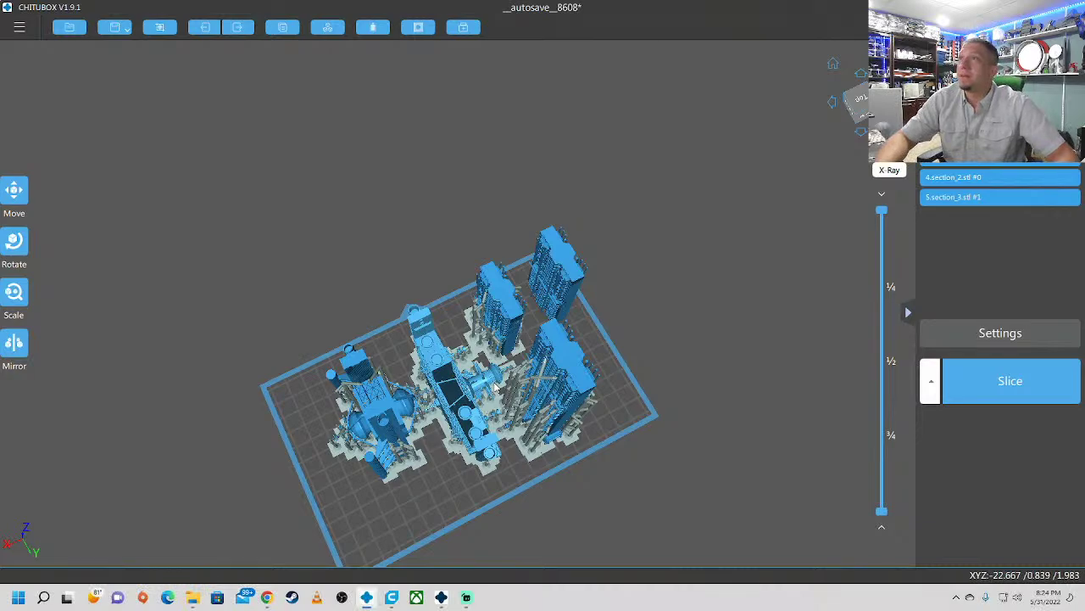
drag(409, 506, 580, 478)
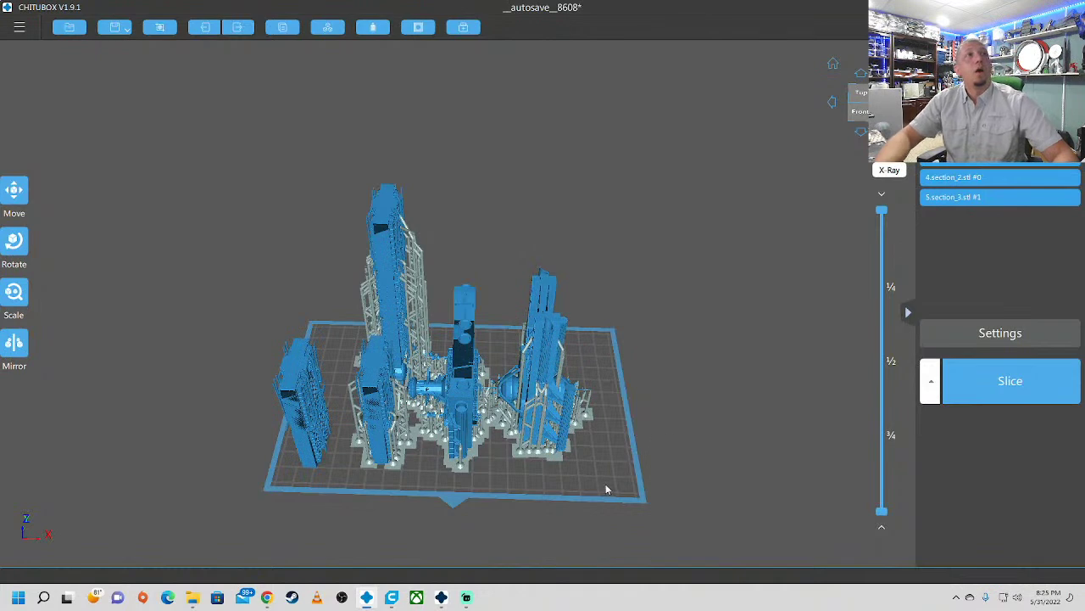
drag(553, 481, 588, 434)
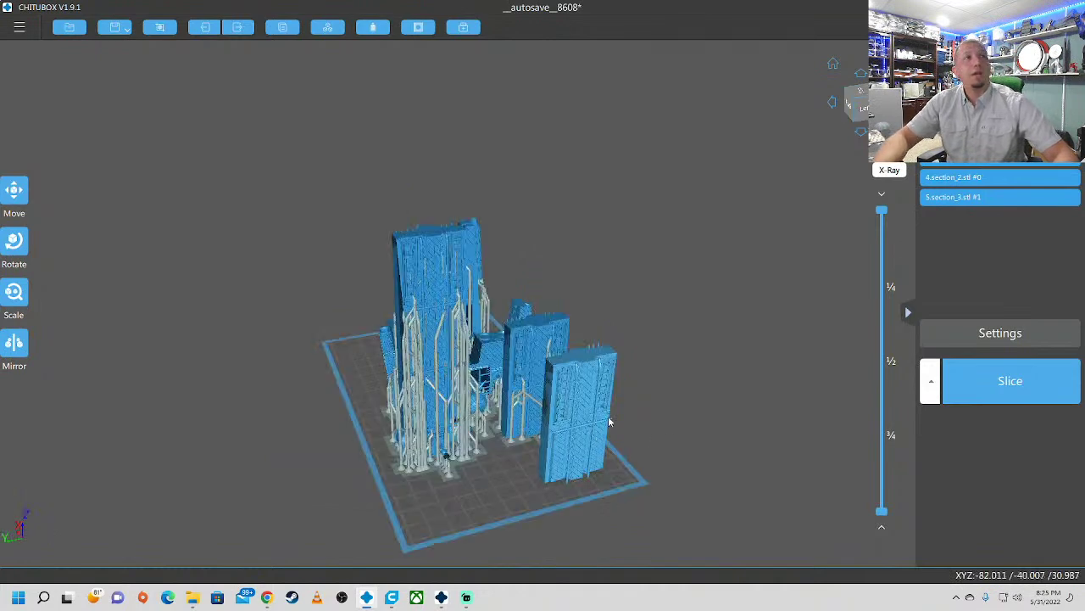
drag(686, 340, 611, 399)
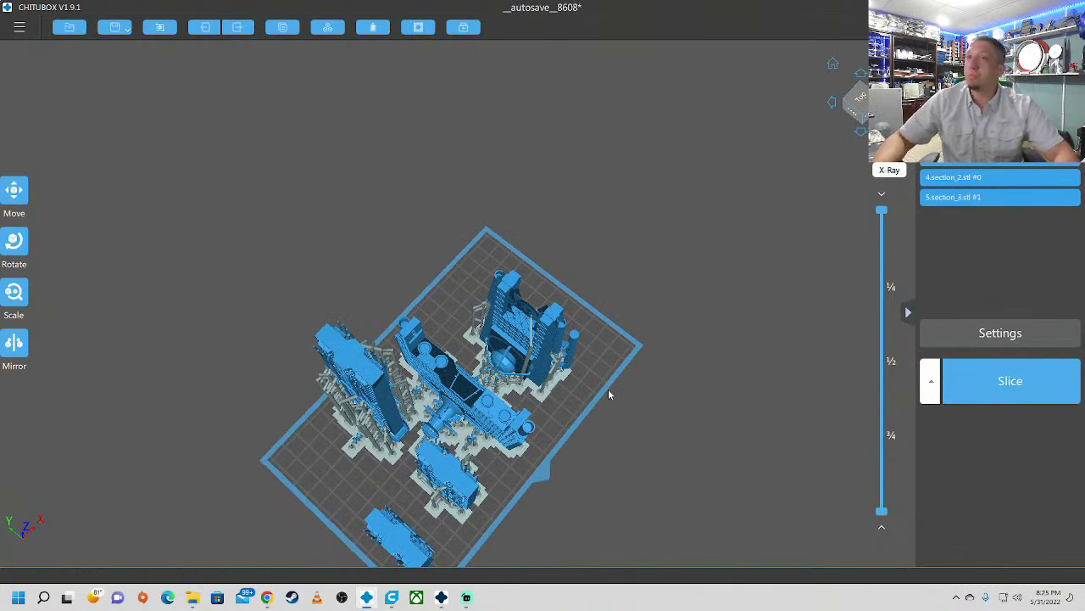
drag(609, 394, 662, 367)
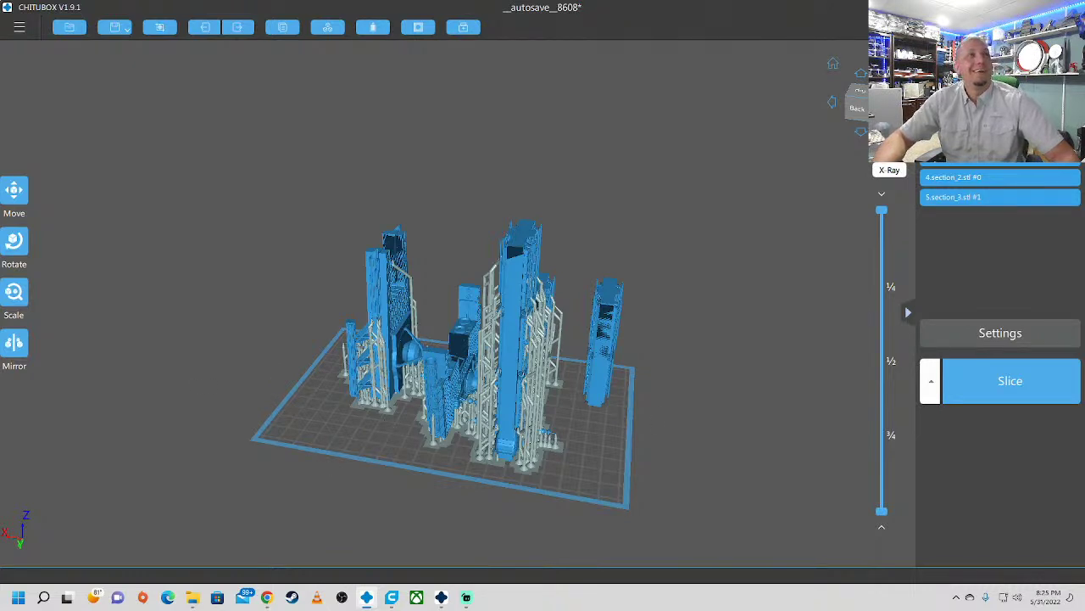
drag(381, 399, 587, 458)
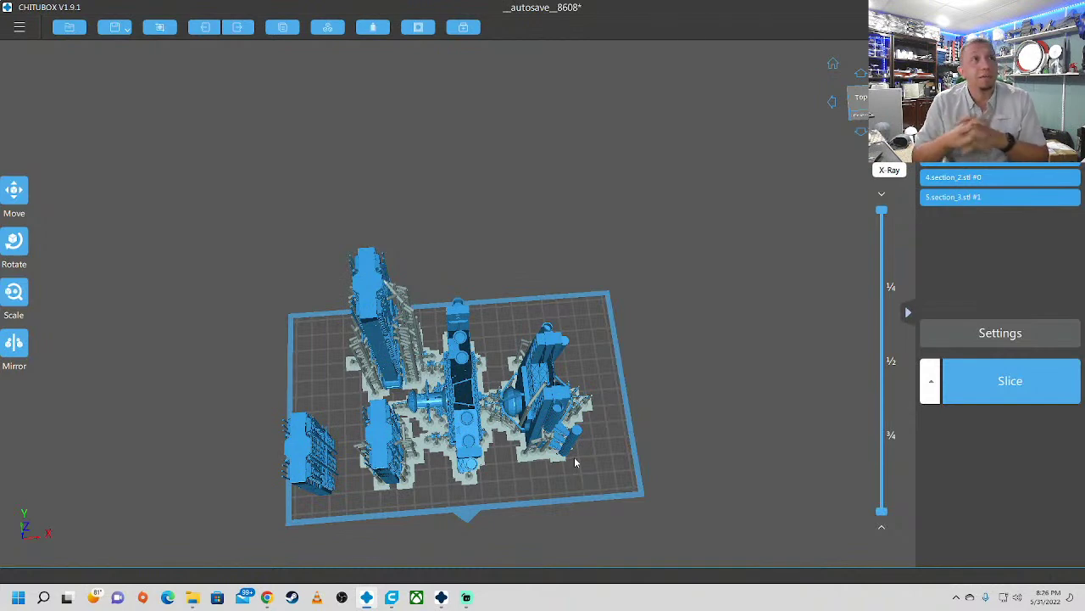
Step: Switch back to CHITUBOX Pro and compare how the starship parts fit the Creality, AnyCubic, Elegoo and Phrozen build plates
click(440, 600)
right_drag(714, 325, 457, 360)
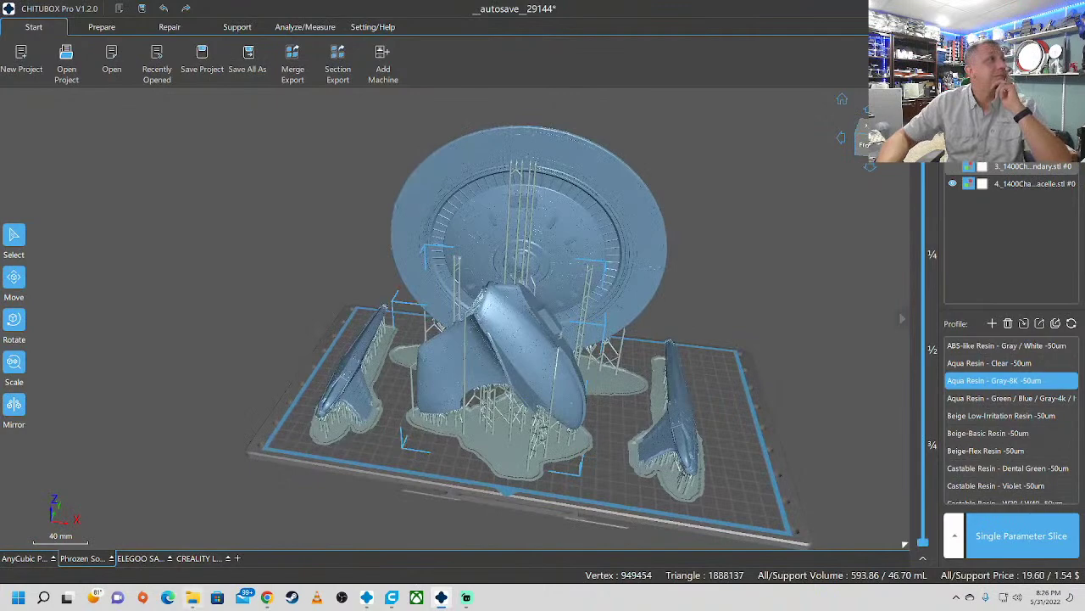
click(200, 557)
right_drag(588, 429, 560, 434)
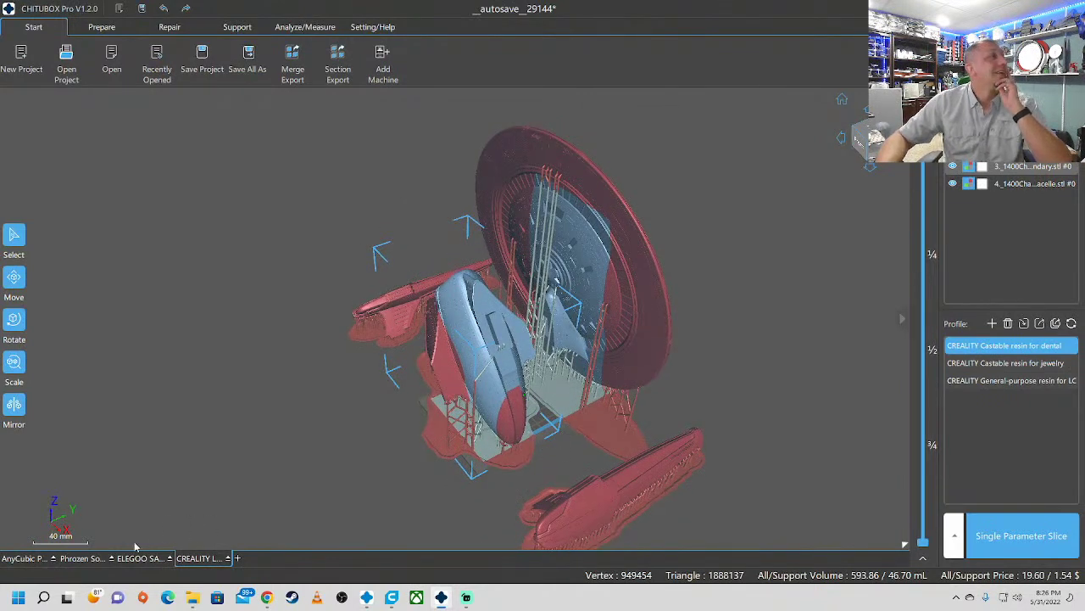
click(12, 560)
right_drag(458, 433, 538, 414)
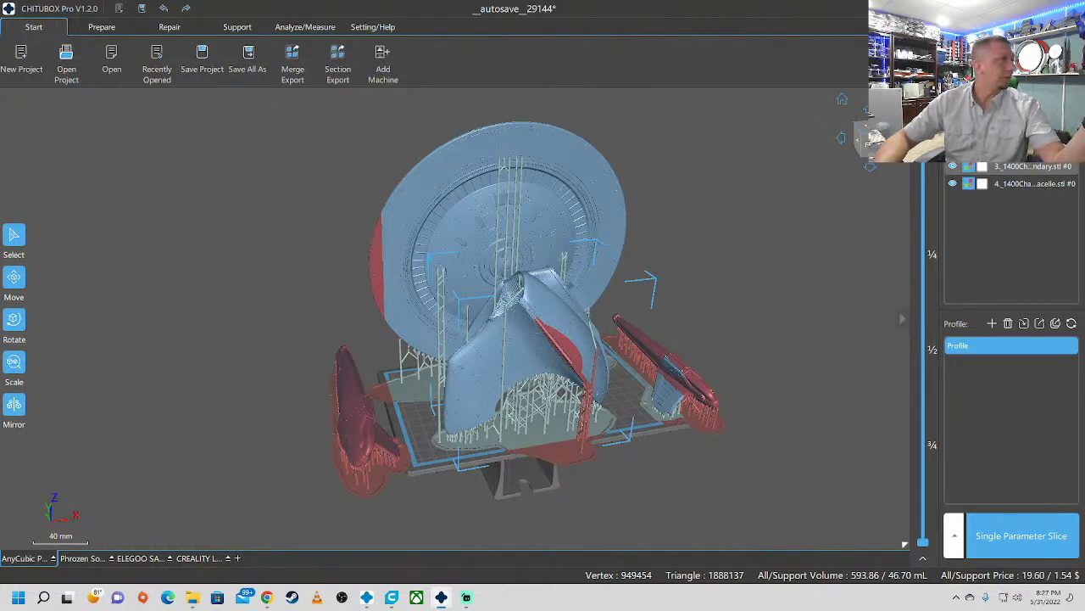
click(142, 558)
drag(703, 429, 727, 458)
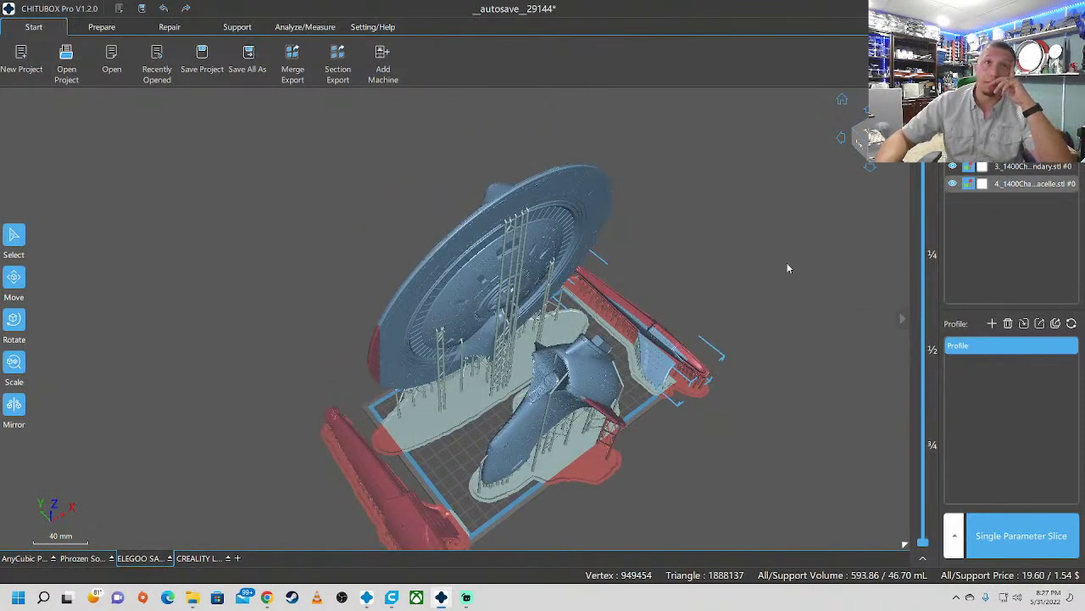
drag(788, 266, 775, 283)
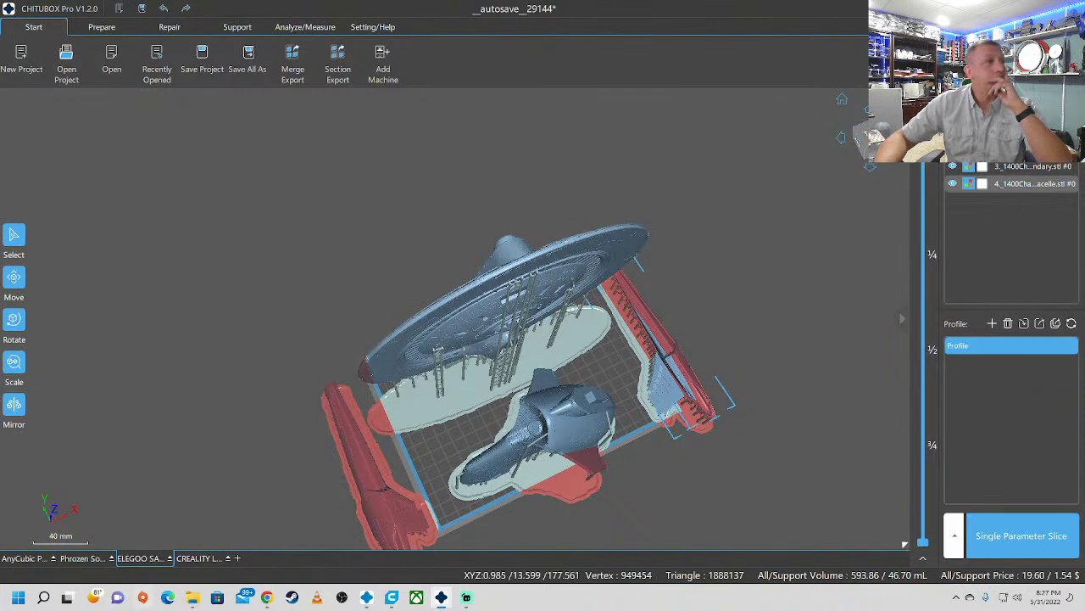
drag(500, 498, 473, 458)
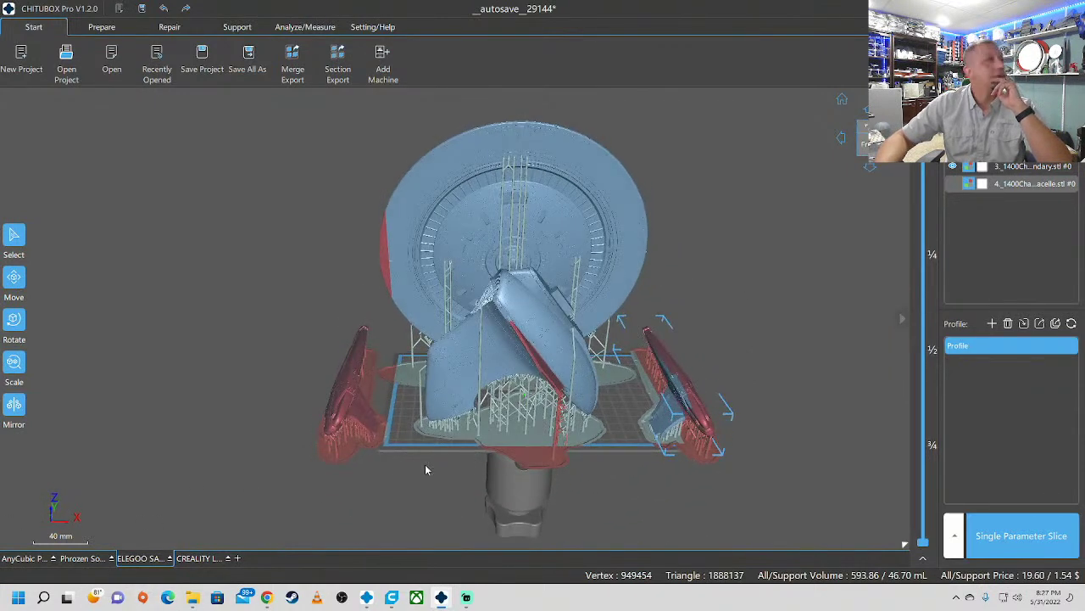
click(82, 558)
drag(611, 370, 593, 416)
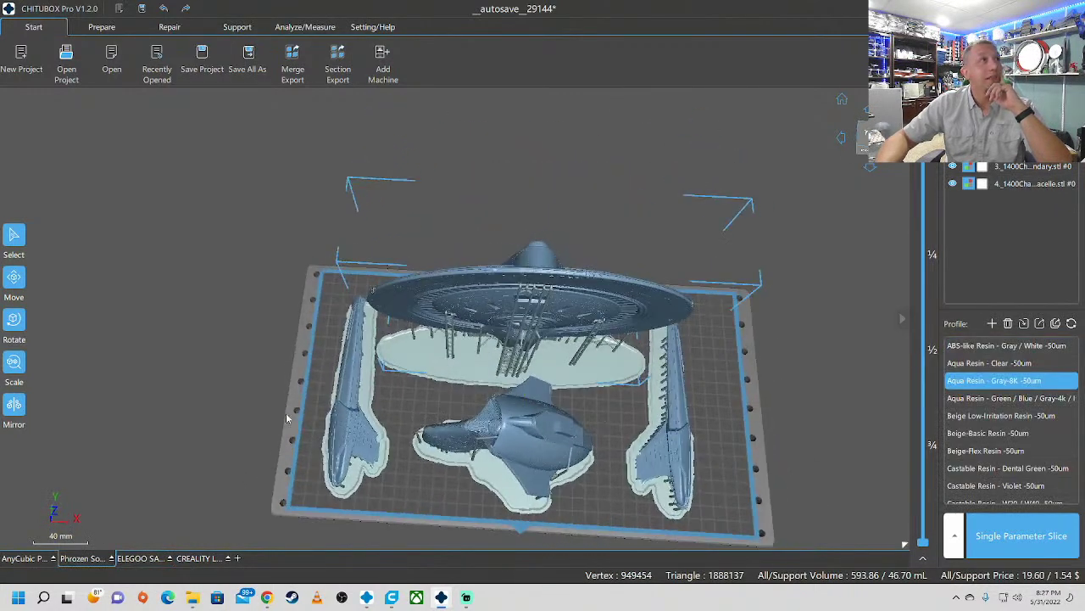
Step: Nudge the two nacelles on either side of the hull slightly across the Phrozen build plate
click(370, 447)
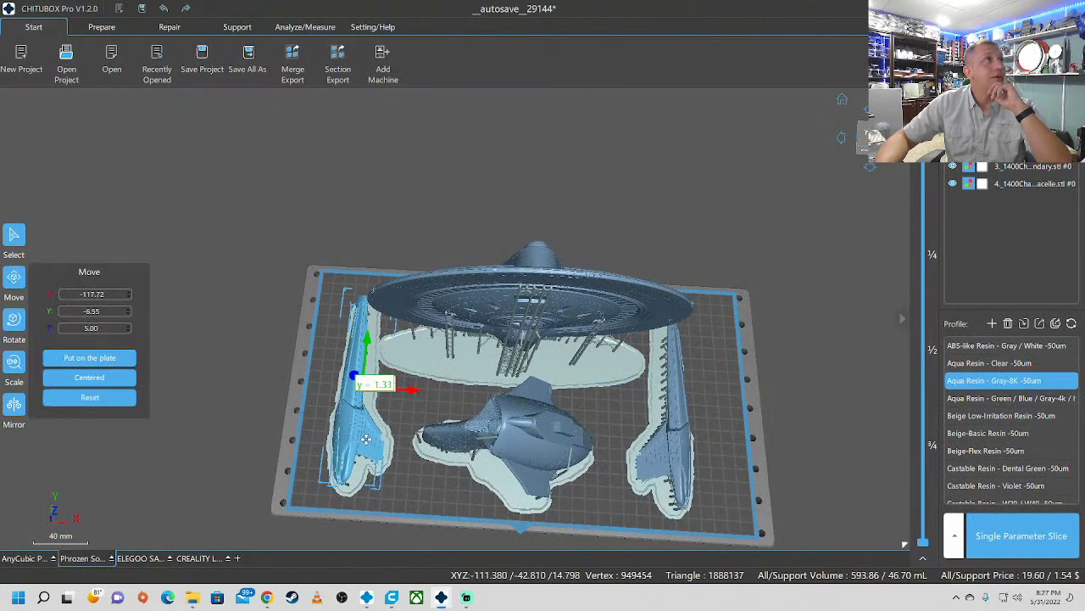
click(642, 408)
drag(649, 412, 646, 413)
click(356, 422)
drag(356, 421, 354, 420)
click(485, 499)
Step: Examine the supports under the nacelle and the saucer and their rafts on the plate up close
mouse_move(485, 498)
mouse_down()
mouse_move(484, 404)
mouse_move(506, 295)
mouse_move(488, 351)
mouse_move(458, 385)
mouse_move(382, 413)
mouse_move(740, 382)
mouse_move(693, 406)
mouse_up()
scroll(691, 405, up, 8)
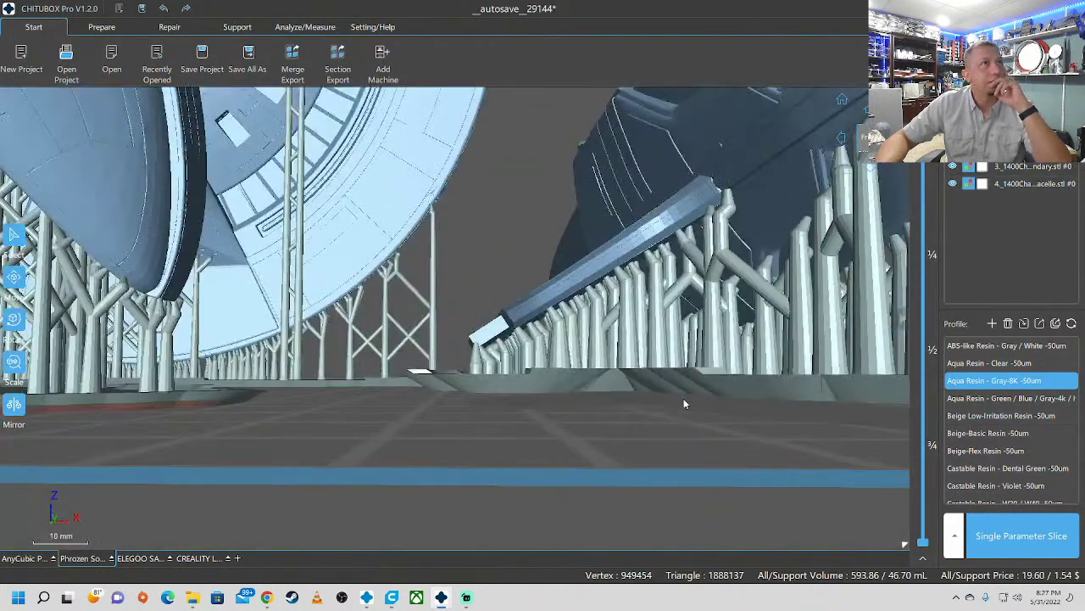
scroll(686, 404, down, 3)
drag(686, 400, 543, 401)
scroll(526, 406, up, 10)
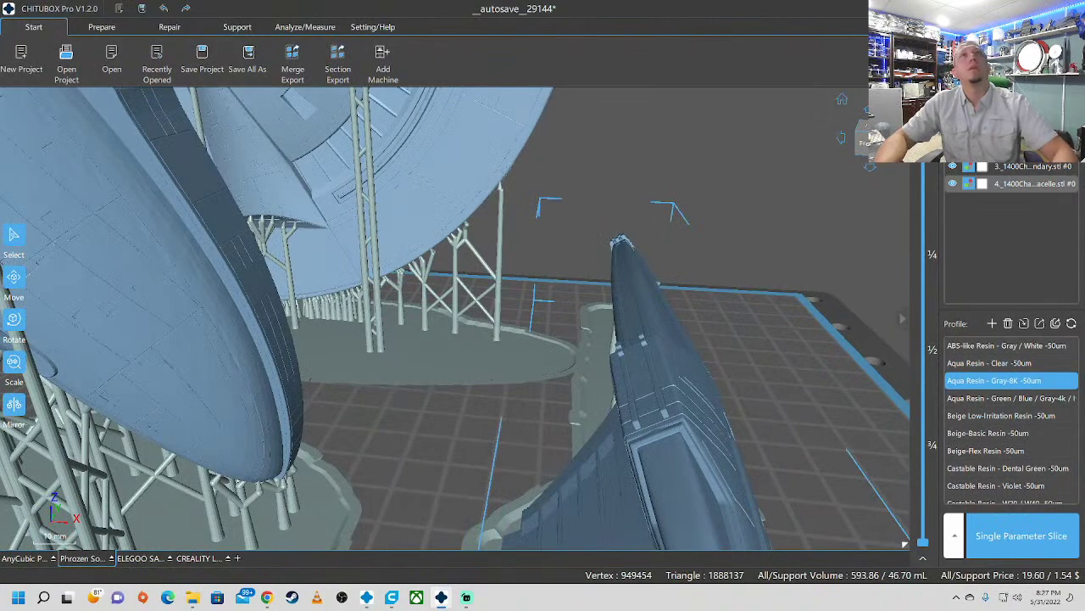
click(464, 190)
scroll(383, 227, down, 6)
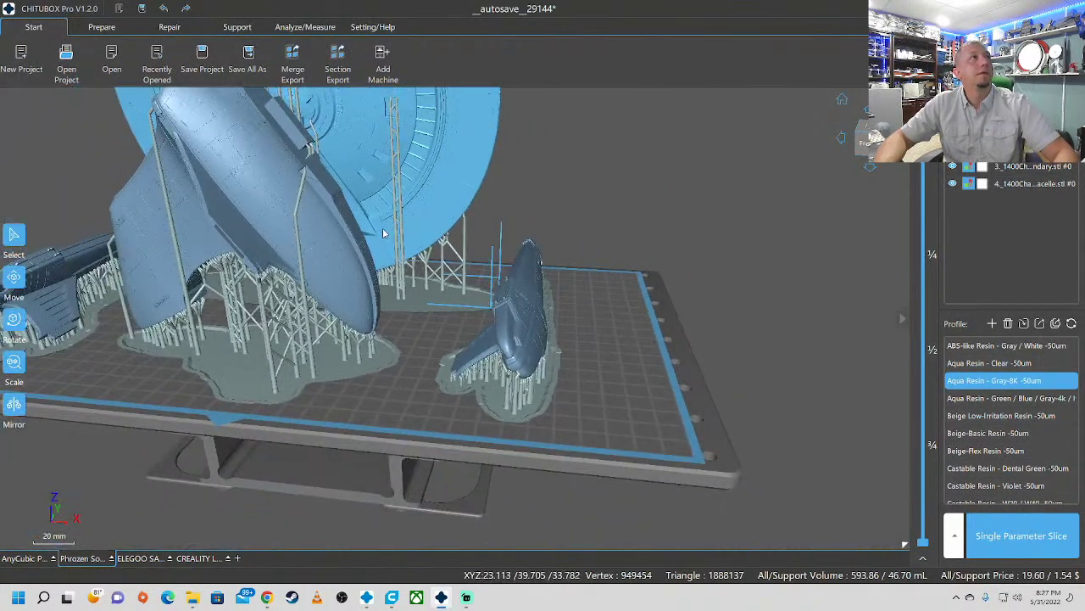
right_drag(209, 358, 745, 180)
Step: Auto-arrange all models around the middle of the plate using area placement and 3 mm model spacing
key(ctrl+a)
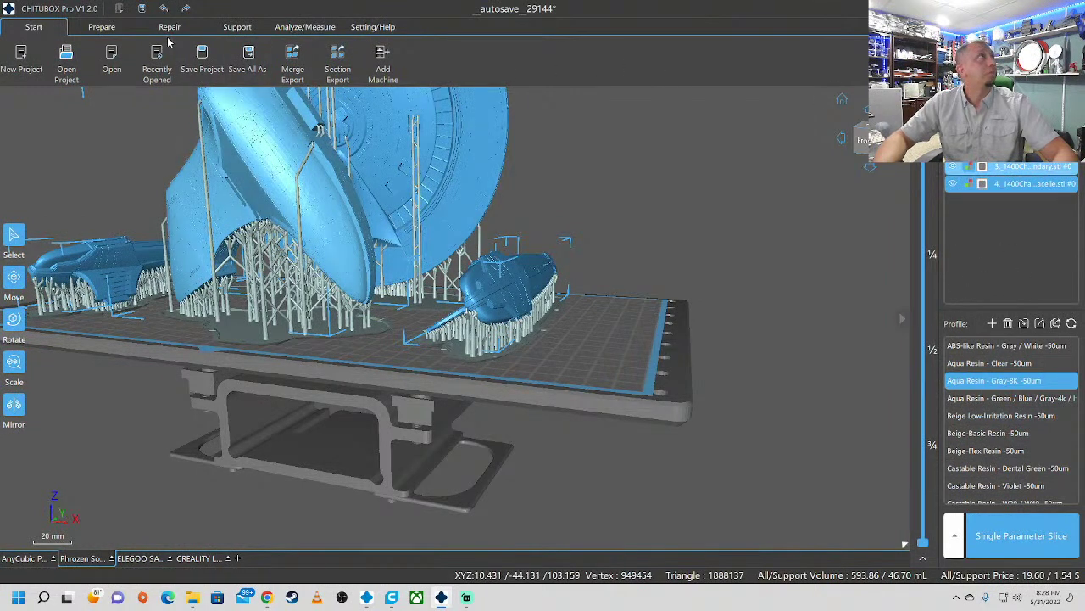
click(103, 26)
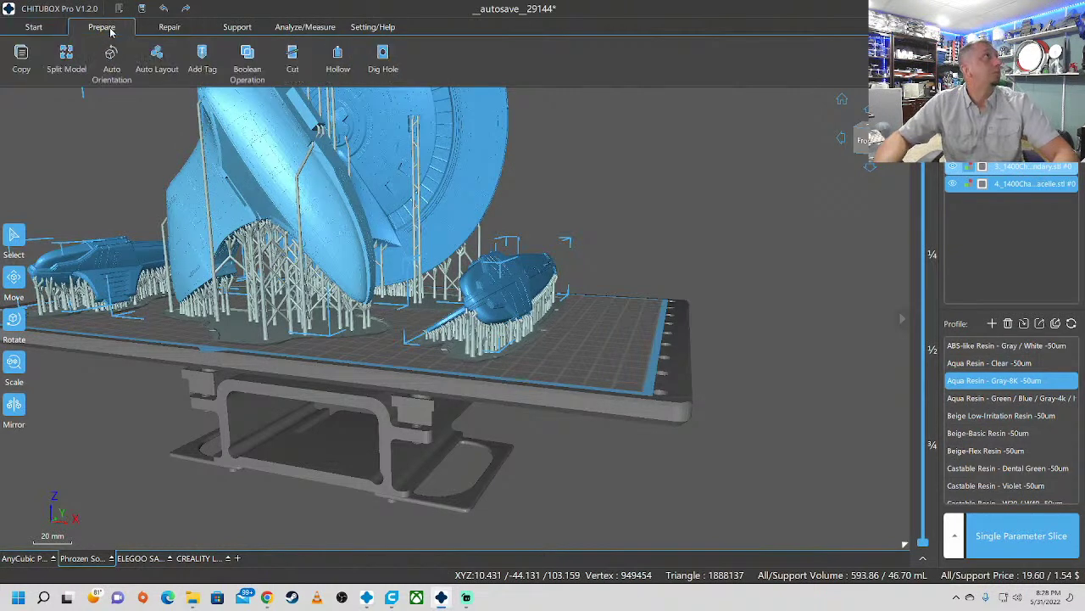
click(158, 59)
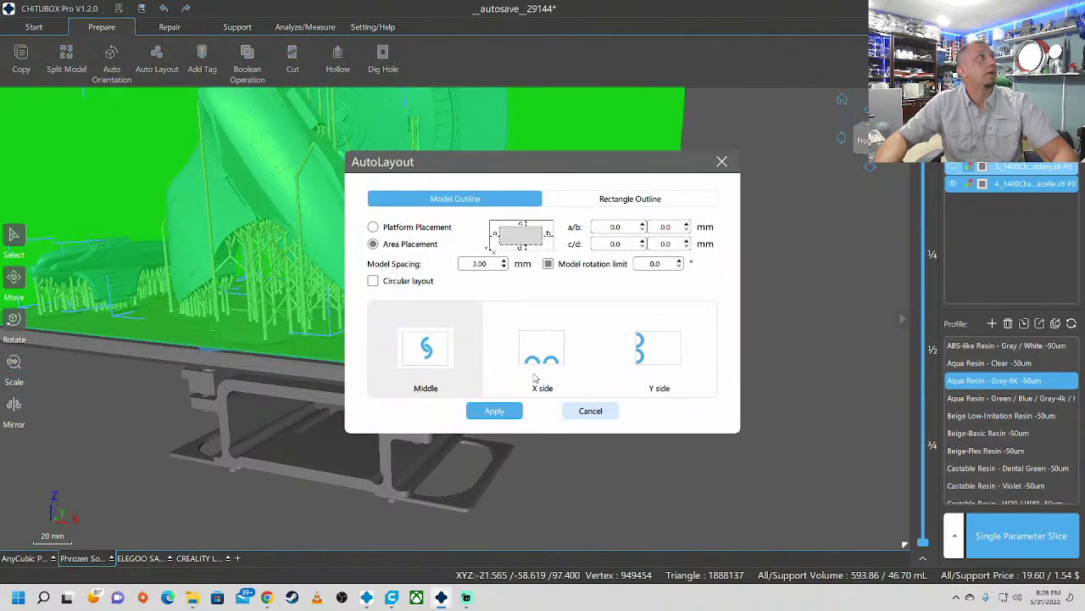
click(494, 410)
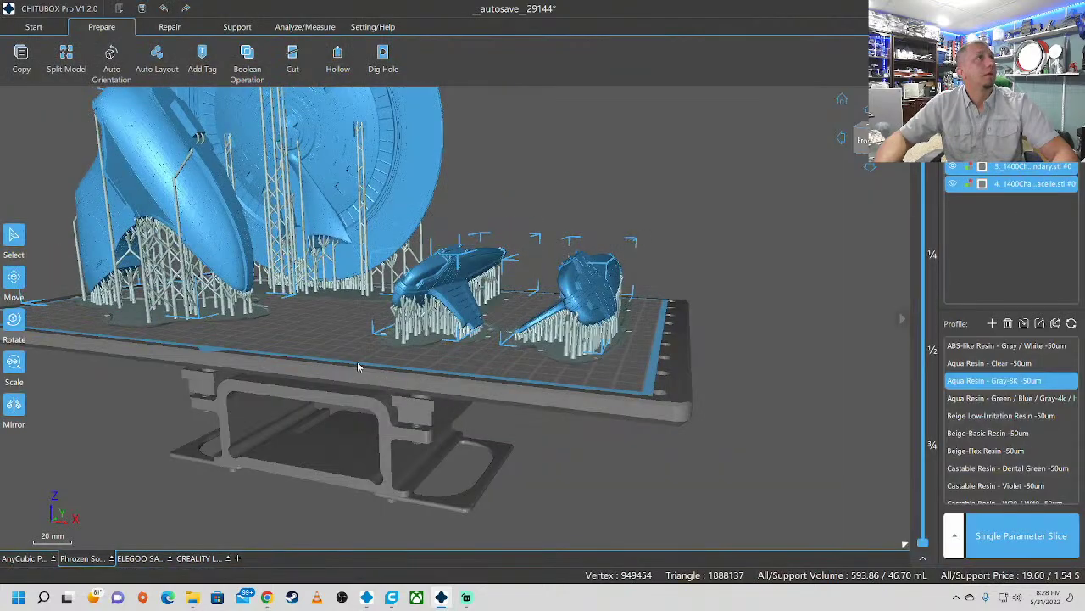
right_drag(233, 303, 625, 345)
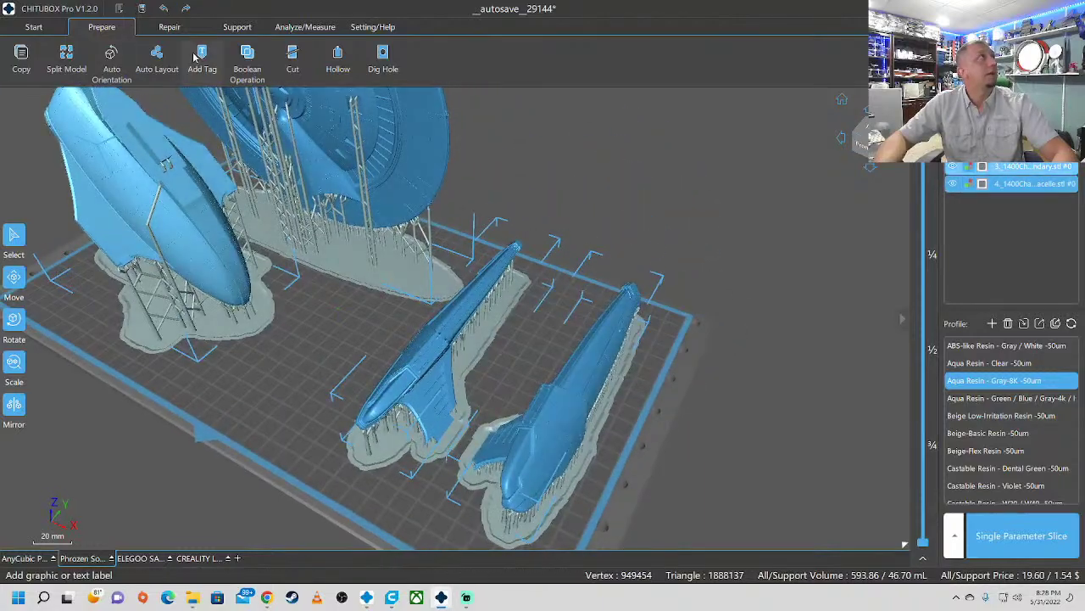
Step: Delete the existing supports of all models, generate automatic supports everywhere, and check them around the hull and nacelles
click(236, 27)
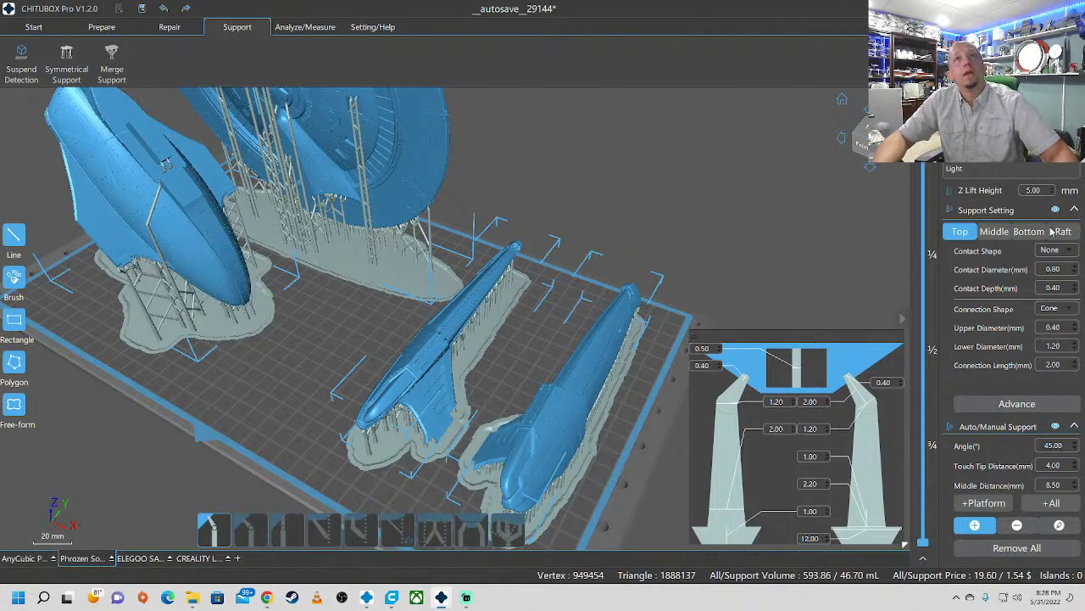
drag(228, 368, 449, 275)
right_drag(449, 276, 342, 352)
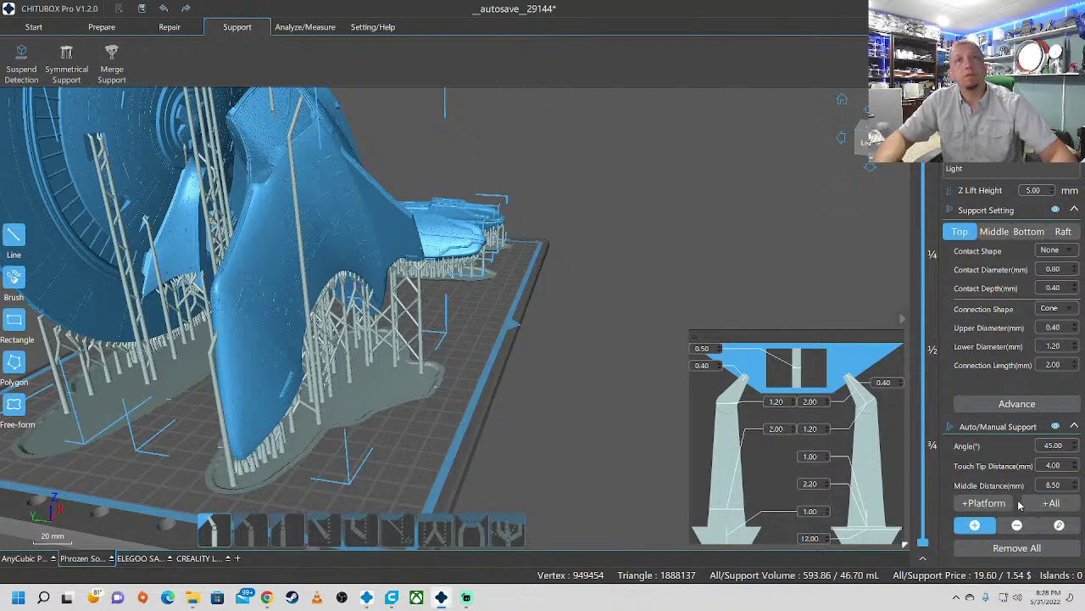
click(1050, 503)
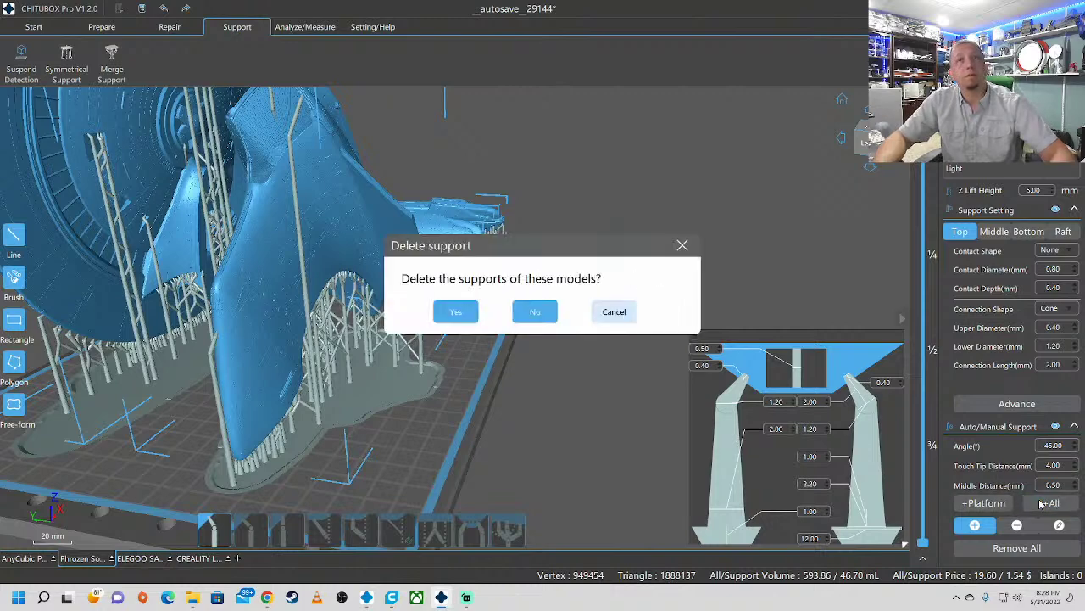
click(457, 312)
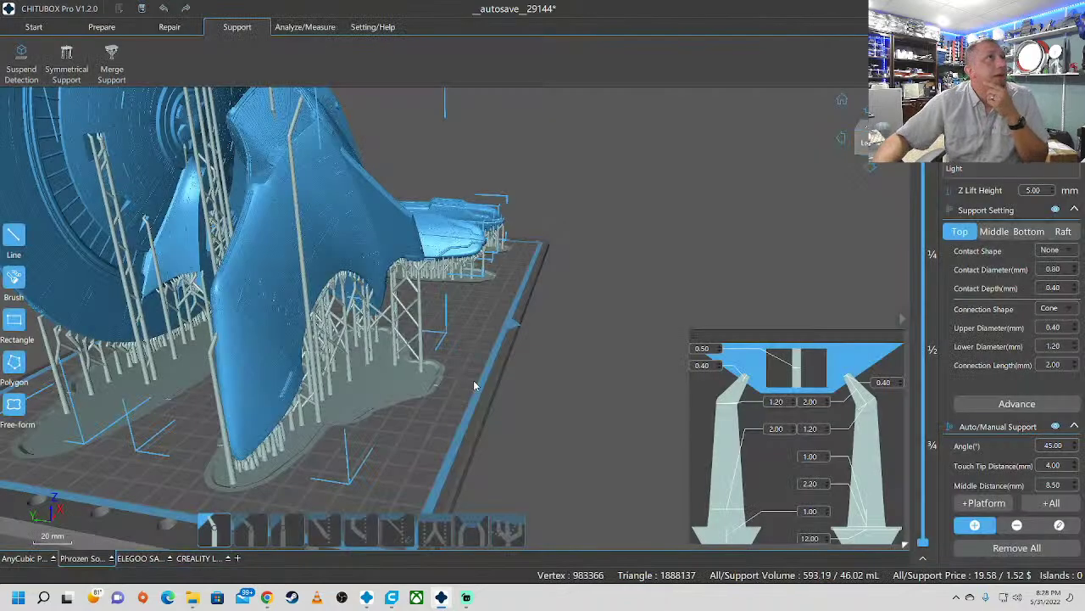
drag(473, 380, 415, 364)
mouse_move(415, 364)
right_down()
mouse_move(335, 283)
mouse_move(383, 349)
mouse_move(370, 376)
mouse_move(448, 381)
mouse_move(381, 384)
mouse_move(395, 401)
mouse_move(431, 376)
right_up()
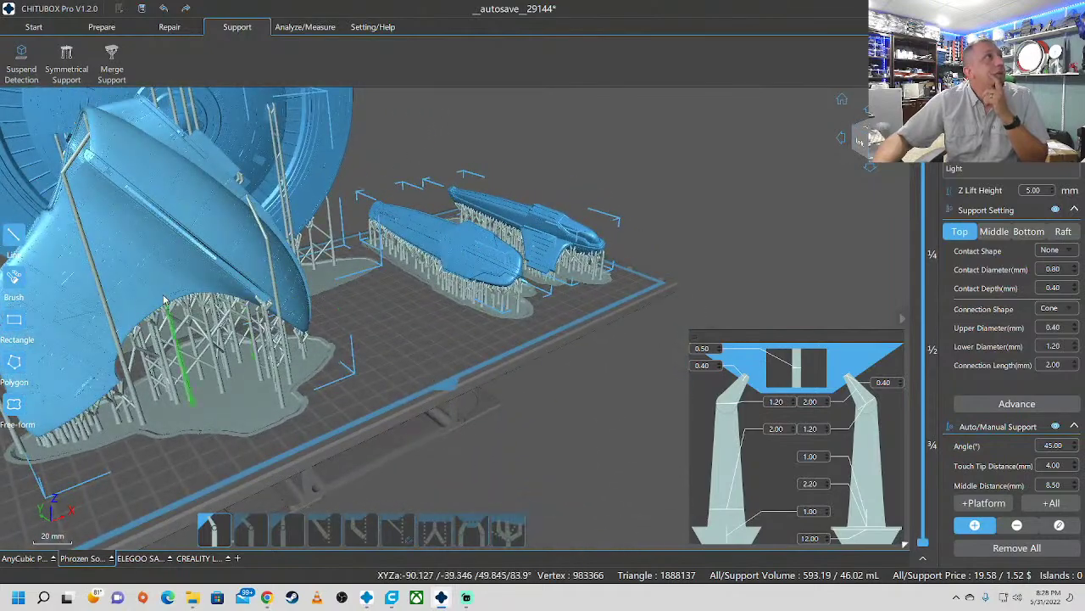
scroll(234, 194, up, 5)
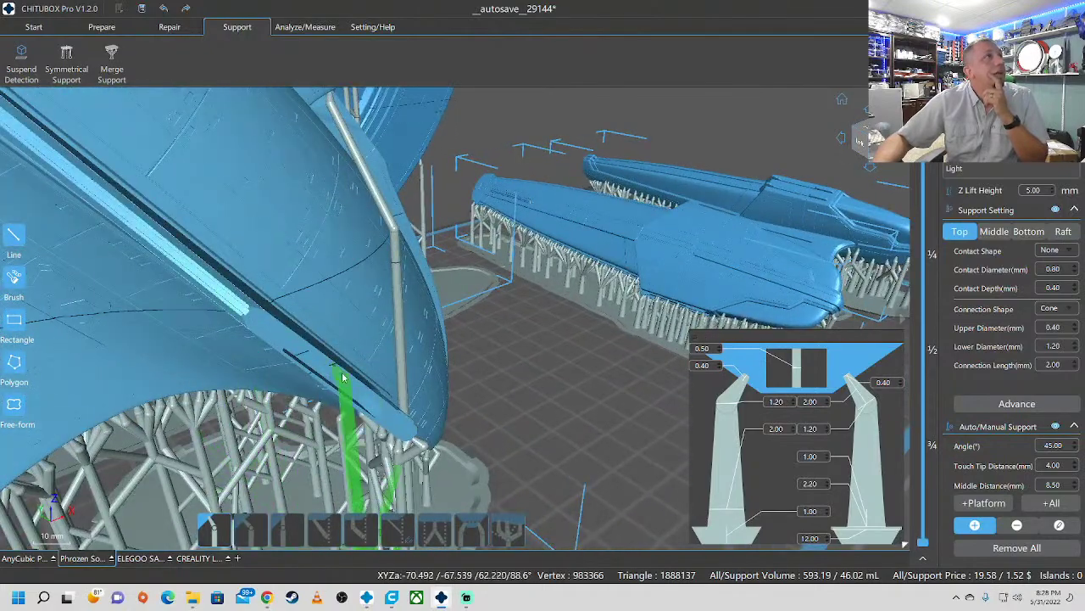
scroll(528, 400, down, 6)
right_drag(362, 388, 312, 356)
right_drag(303, 365, 181, 379)
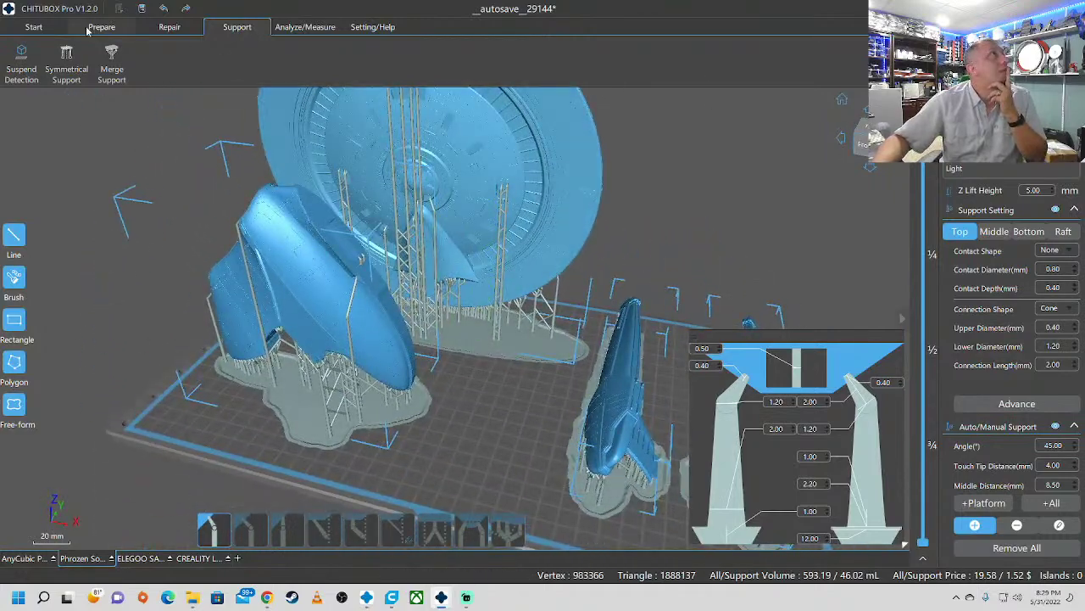
Step: Move the nacelle nearest the hull slightly away from the other nacelle on the build plate
click(34, 27)
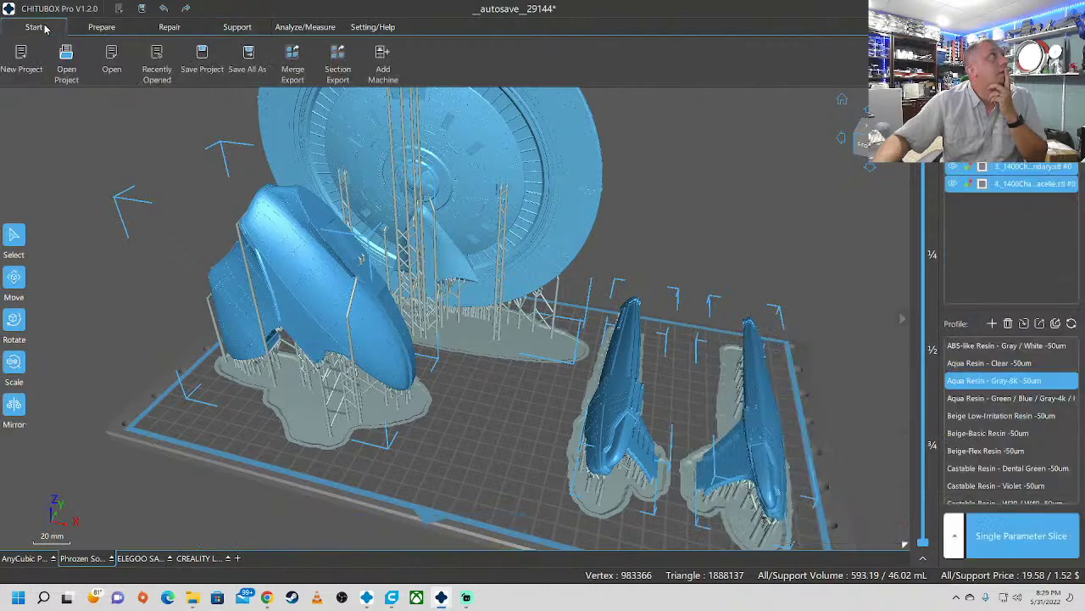
click(628, 419)
drag(628, 419, 607, 440)
click(678, 413)
mouse_move(471, 469)
right_down()
mouse_move(492, 412)
mouse_move(478, 461)
right_up()
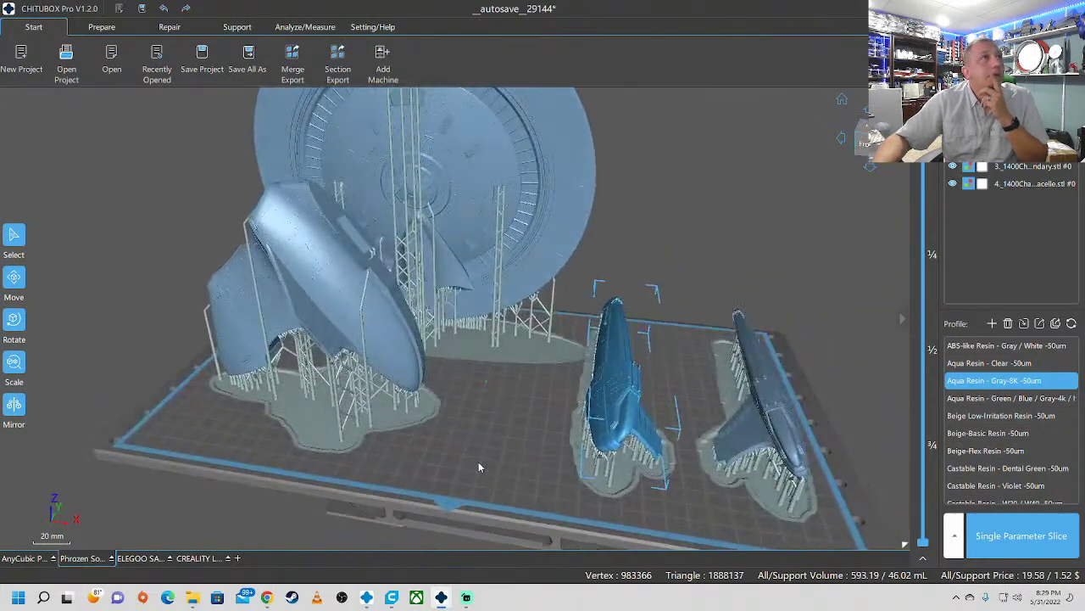
Step: Shift the outermost nacelle slightly toward the neighbouring nacelle on the build plate
click(775, 450)
drag(774, 450, 756, 442)
mouse_move(692, 523)
right_down()
mouse_move(691, 458)
mouse_move(687, 508)
right_up()
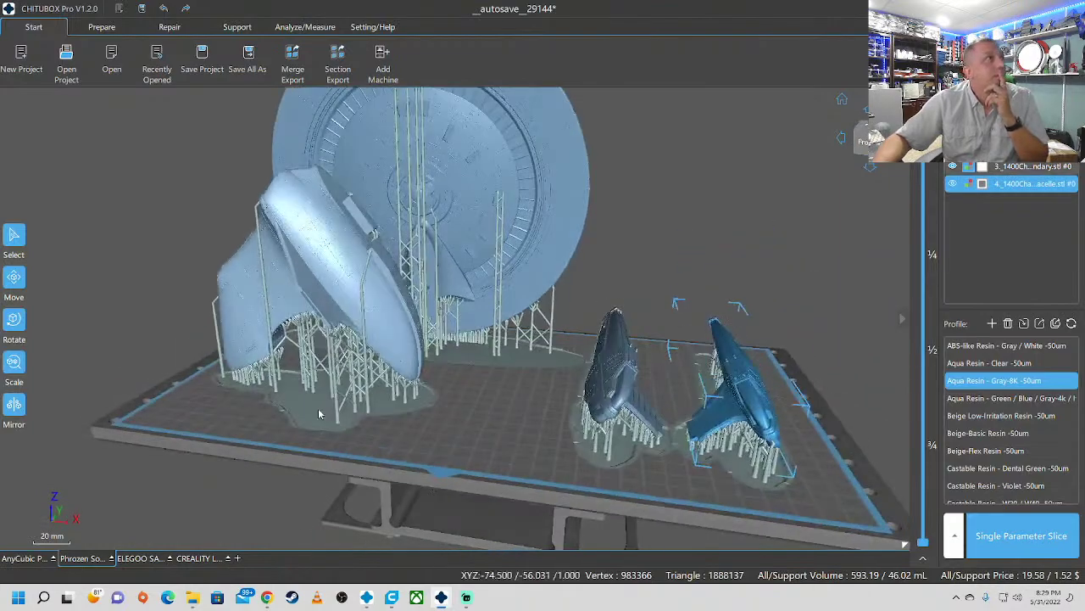
Step: Move the secondary hull across the build plate toward the nacelles and check the spacing between all parts
right_drag(335, 413, 449, 424)
click(452, 421)
drag(452, 422, 526, 416)
right_drag(526, 416, 430, 391)
drag(431, 391, 444, 395)
click(352, 399)
right_drag(316, 402, 411, 447)
scroll(440, 405, down, 2)
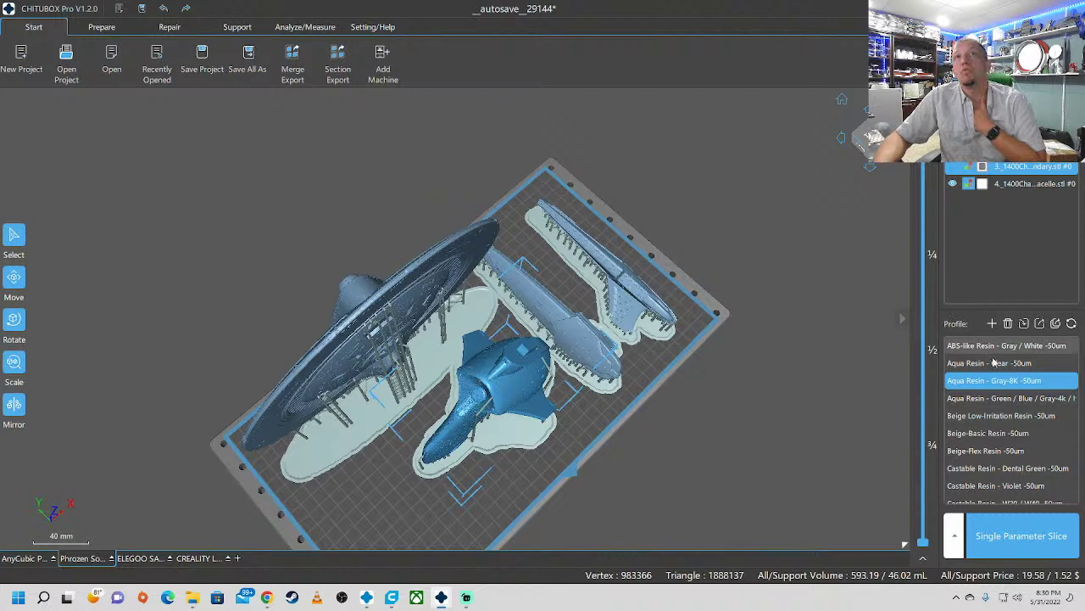
Step: Look through the available resin profiles for the Phrozen printer and review the arranged parts on the plate
scroll(999, 438, down, 10)
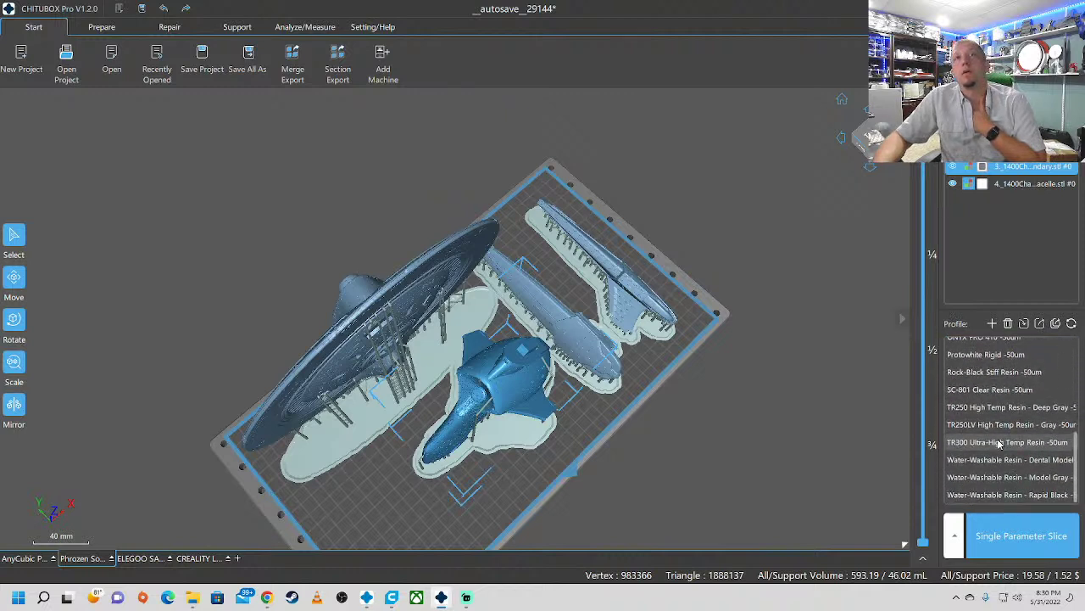
scroll(1043, 458, up, 10)
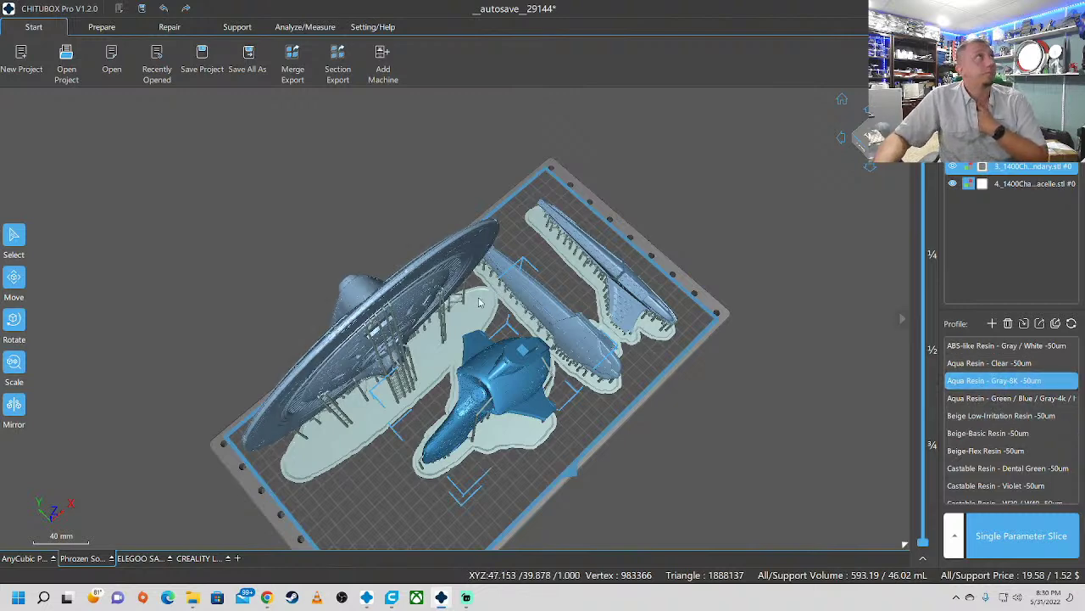
right_drag(524, 379, 508, 363)
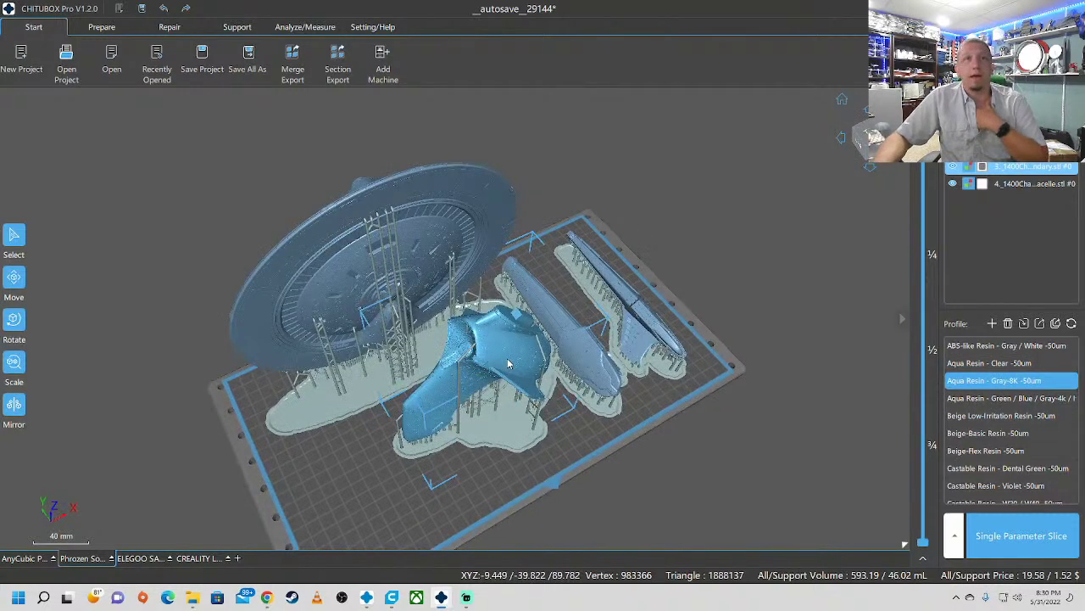
right_drag(640, 397, 330, 513)
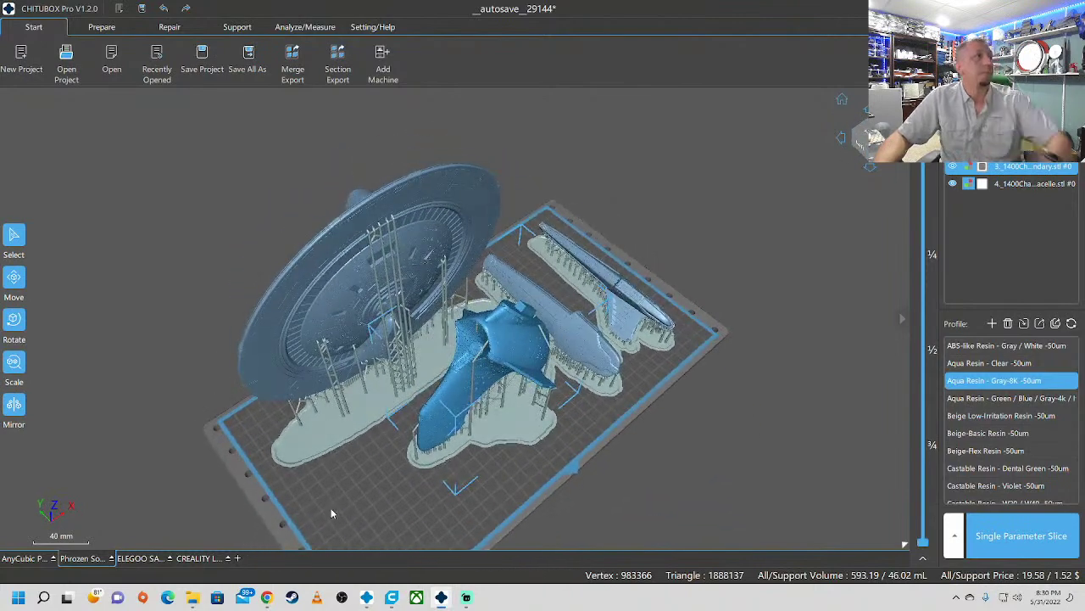
Step: Browse the AnyCubic and Phrozen printer models that can be added as machines, and leave without adding one
click(257, 559)
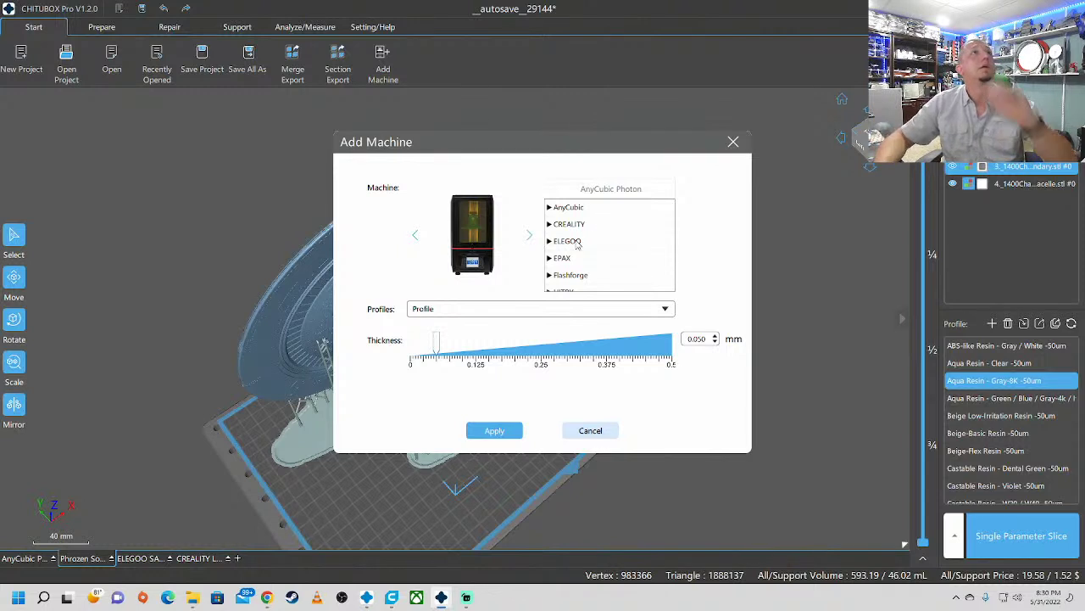
click(550, 208)
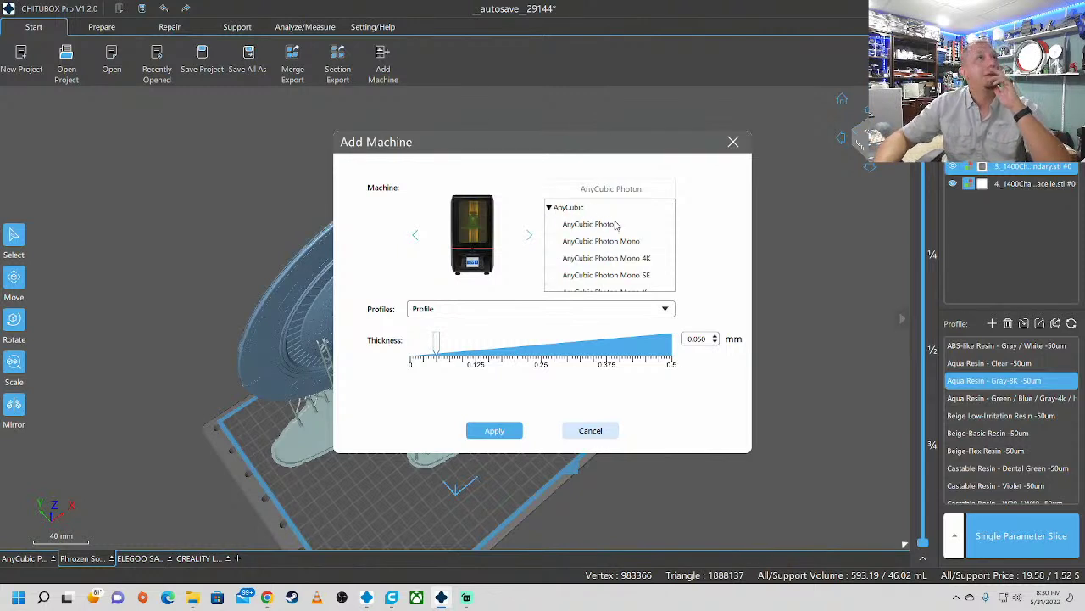
scroll(619, 227, down, 1)
scroll(665, 244, down, 3)
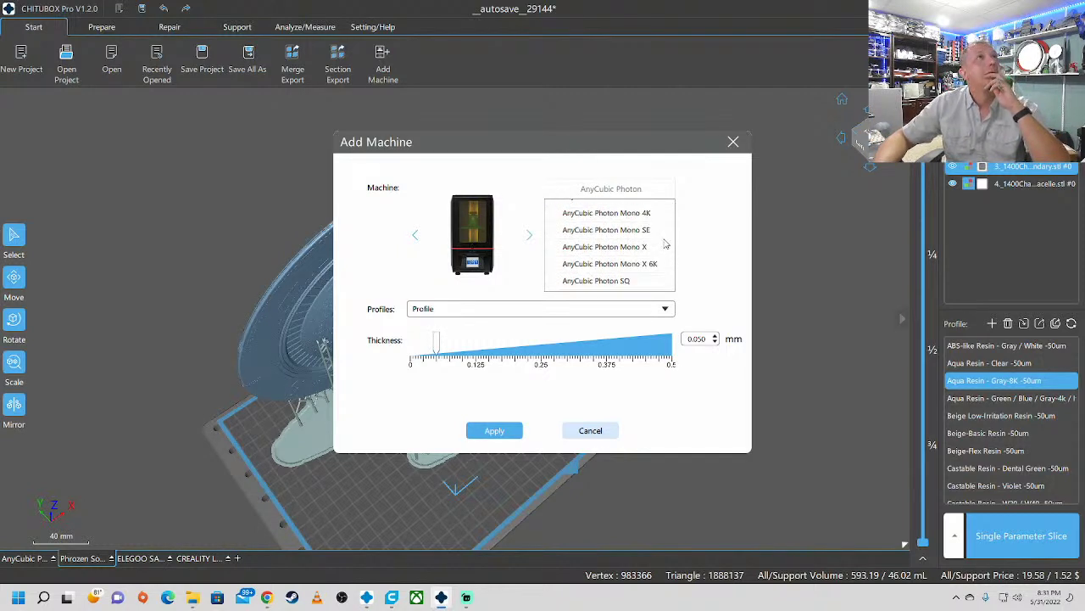
scroll(664, 250, down, 2)
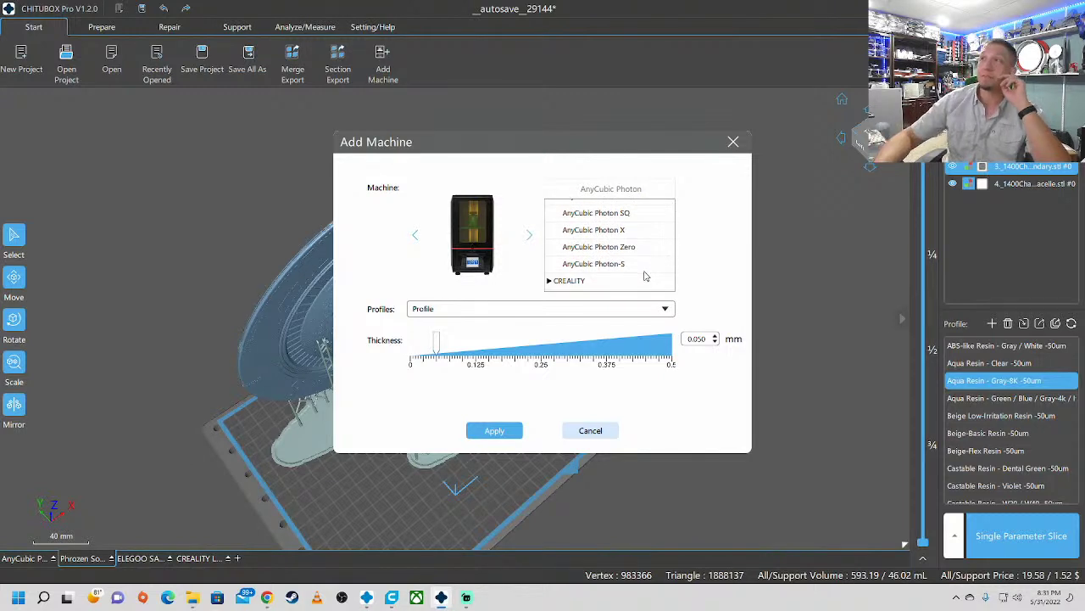
click(584, 310)
click(583, 311)
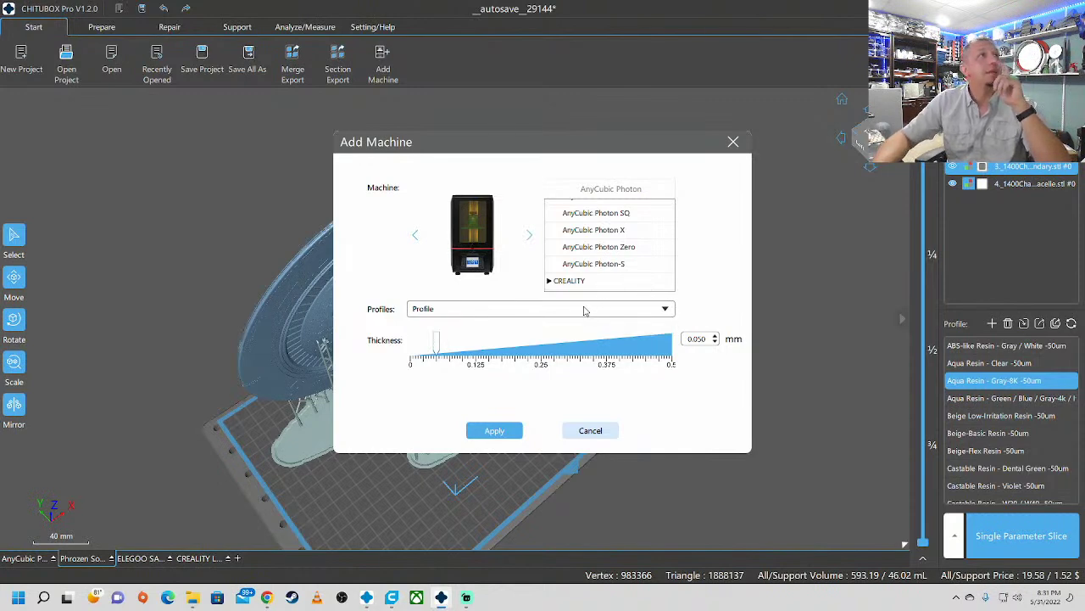
scroll(653, 263, down, 5)
scroll(655, 265, down, 5)
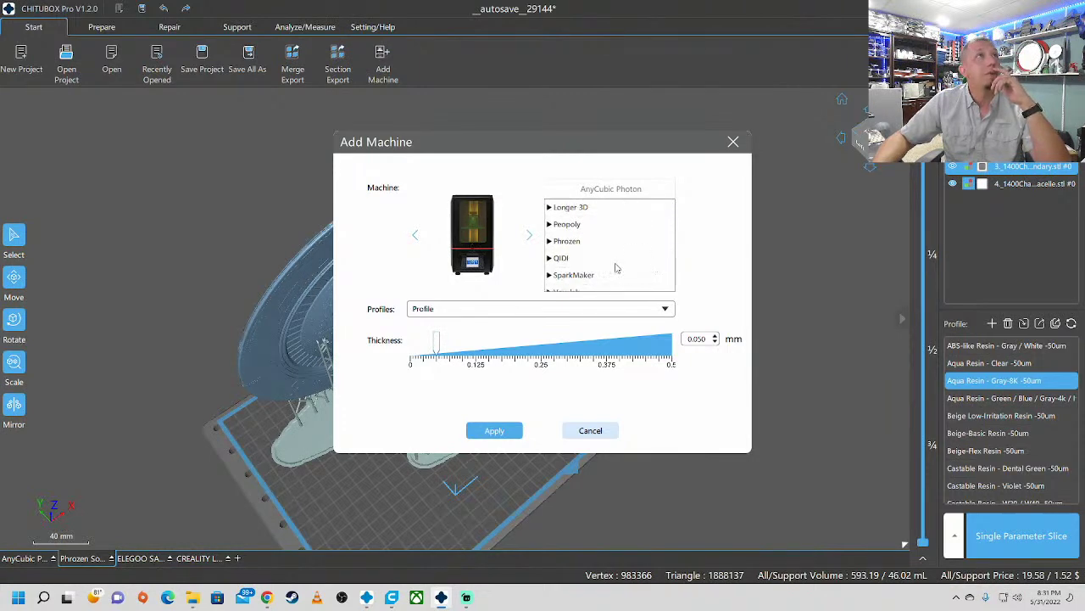
click(557, 244)
scroll(593, 263, down, 4)
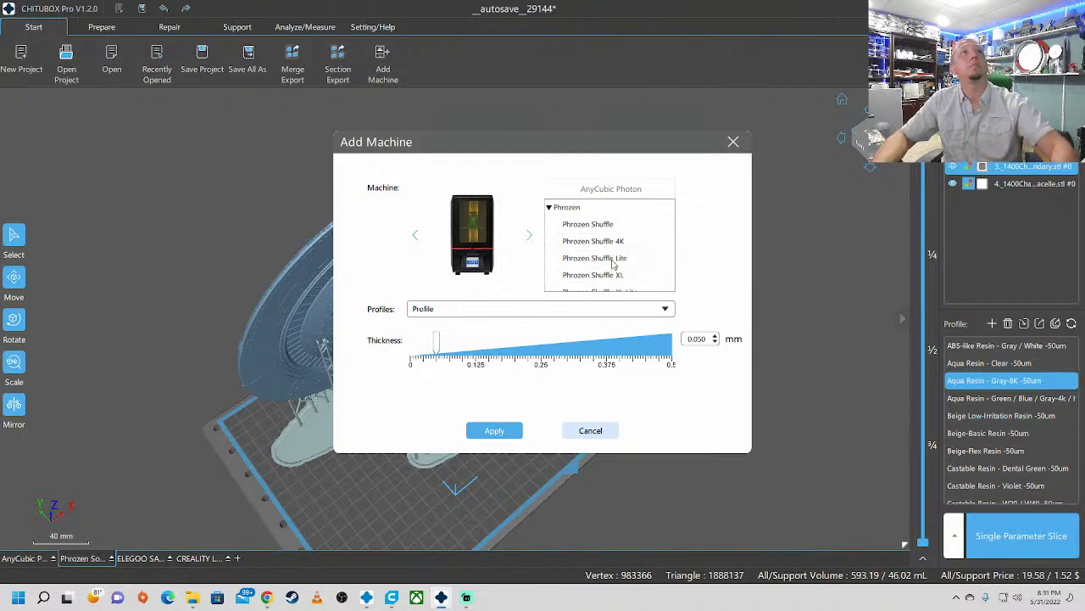
scroll(625, 266, down, 2)
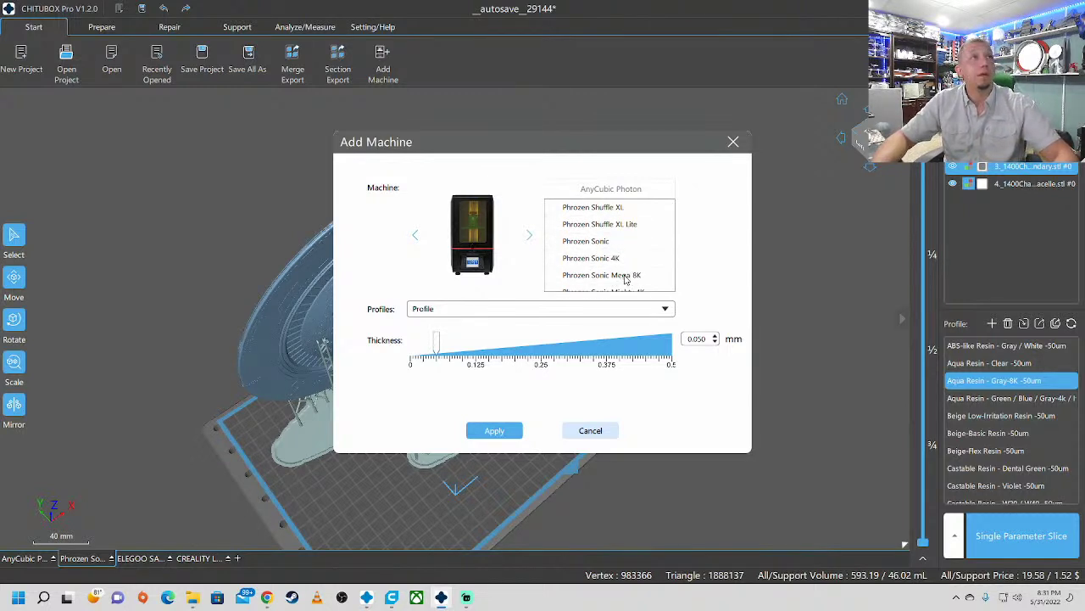
scroll(624, 277, up, 5)
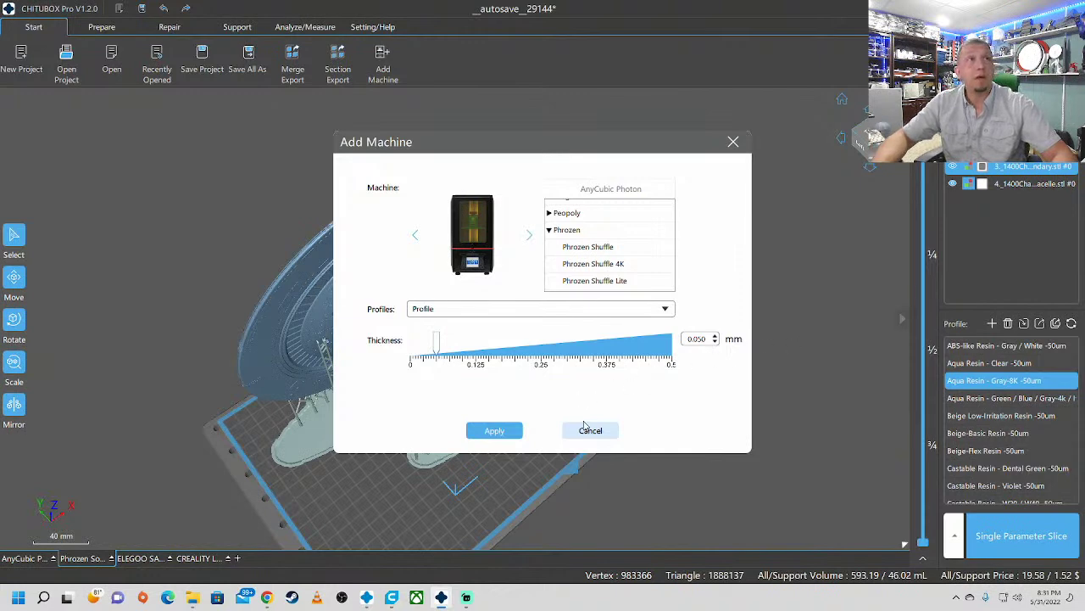
click(591, 430)
Step: Hollow the saucer with a 1.20 mm wall thickness in Inner mode, without infill
click(323, 305)
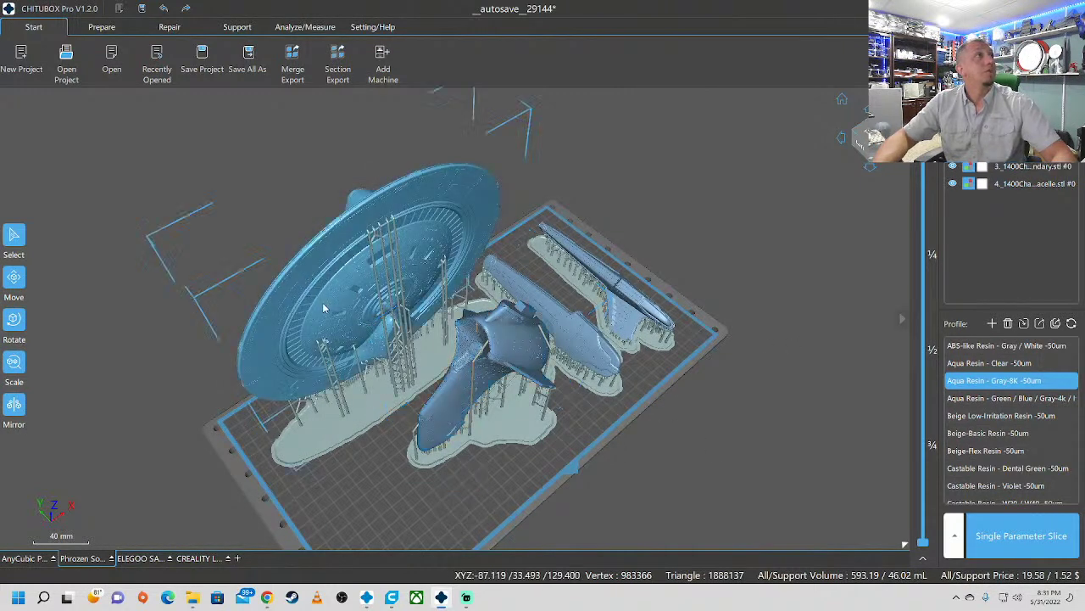
click(101, 26)
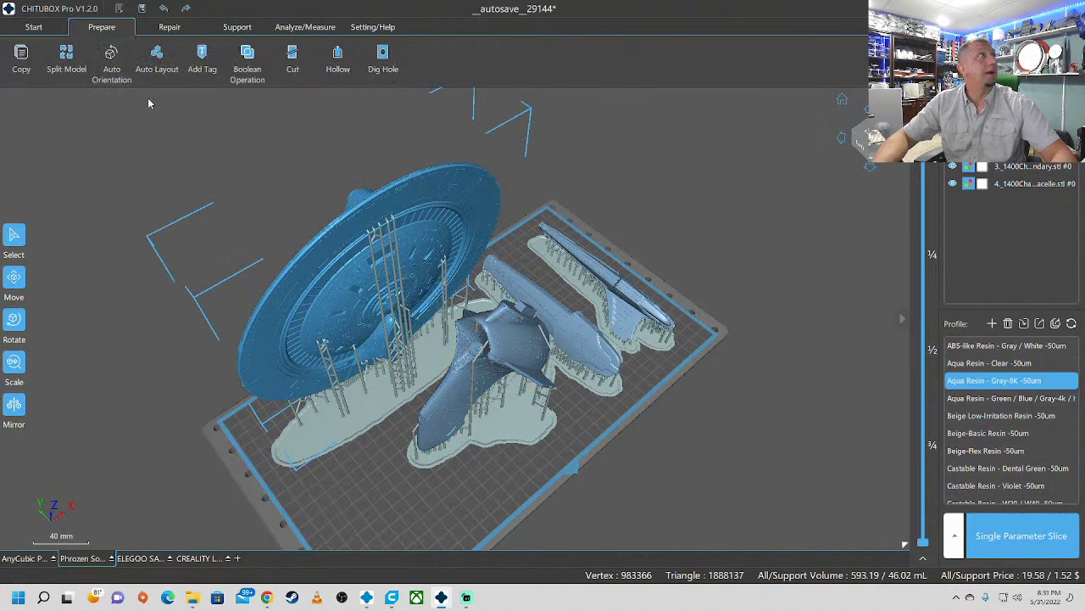
click(338, 61)
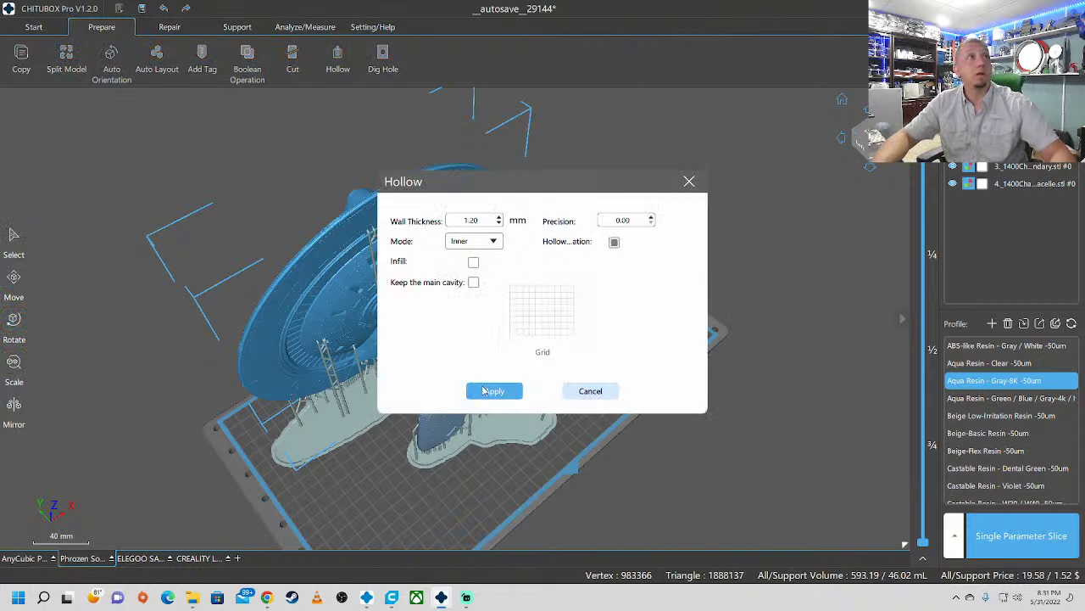
click(507, 394)
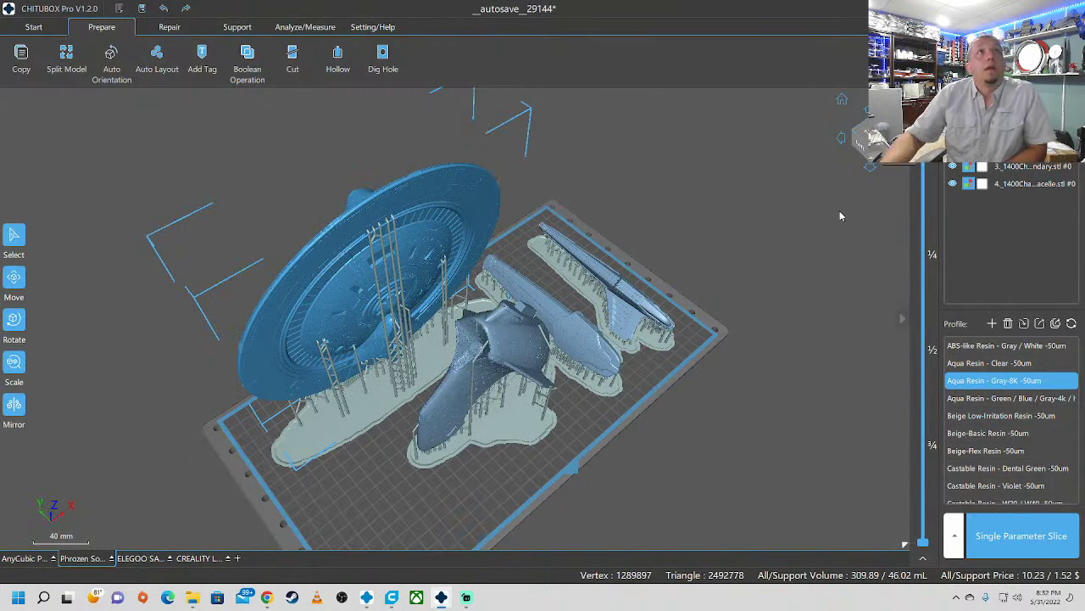
Step: Hollow the secondary hull with a 1.20 mm wall thickness in Inner mode, without infill
click(480, 369)
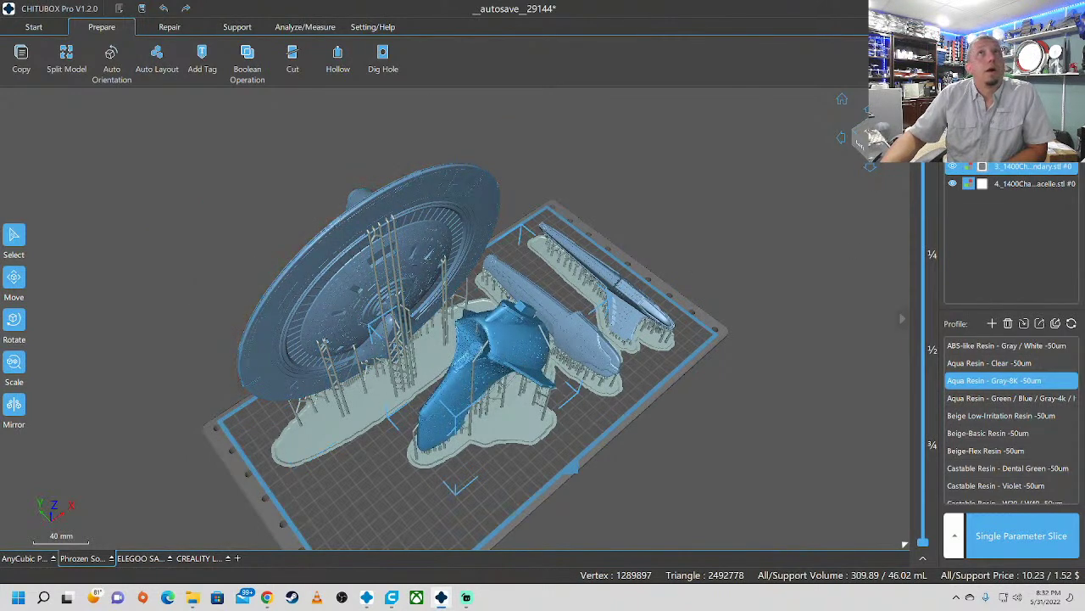
click(338, 58)
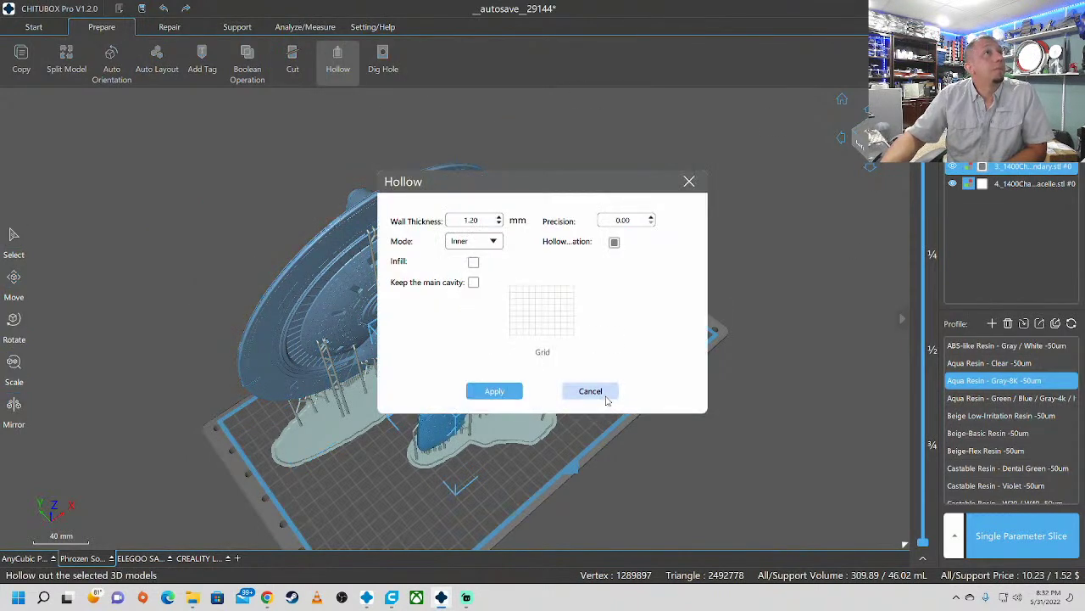
click(511, 392)
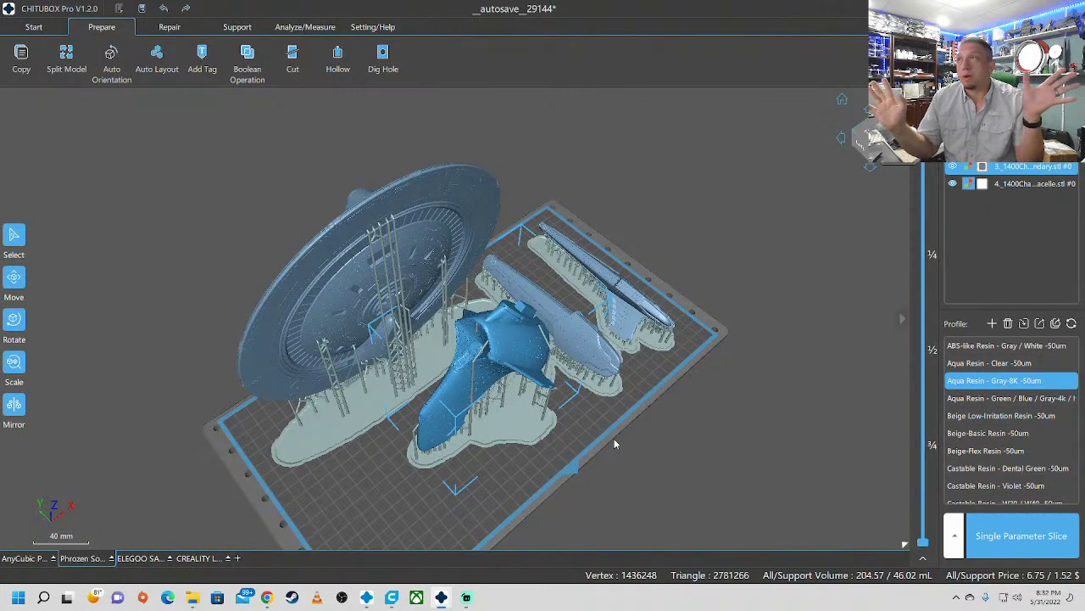
Step: Slice the plate with Single Parameter Slice and step through the layer preview to inspect the hollowed saucer and hull
mouse_move(412, 355)
right_down()
mouse_move(530, 392)
mouse_move(464, 392)
mouse_move(414, 369)
mouse_move(416, 339)
right_up()
mouse_move(926, 167)
mouse_down()
mouse_move(923, 352)
mouse_move(904, 397)
mouse_move(896, 496)
mouse_move(905, 166)
mouse_up()
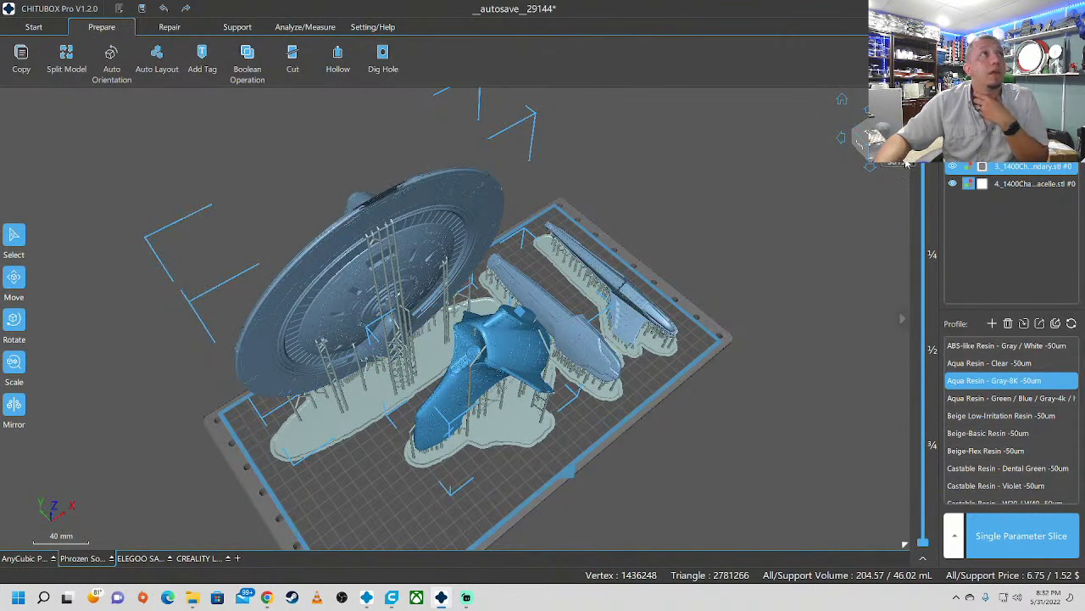
drag(356, 489, 863, 407)
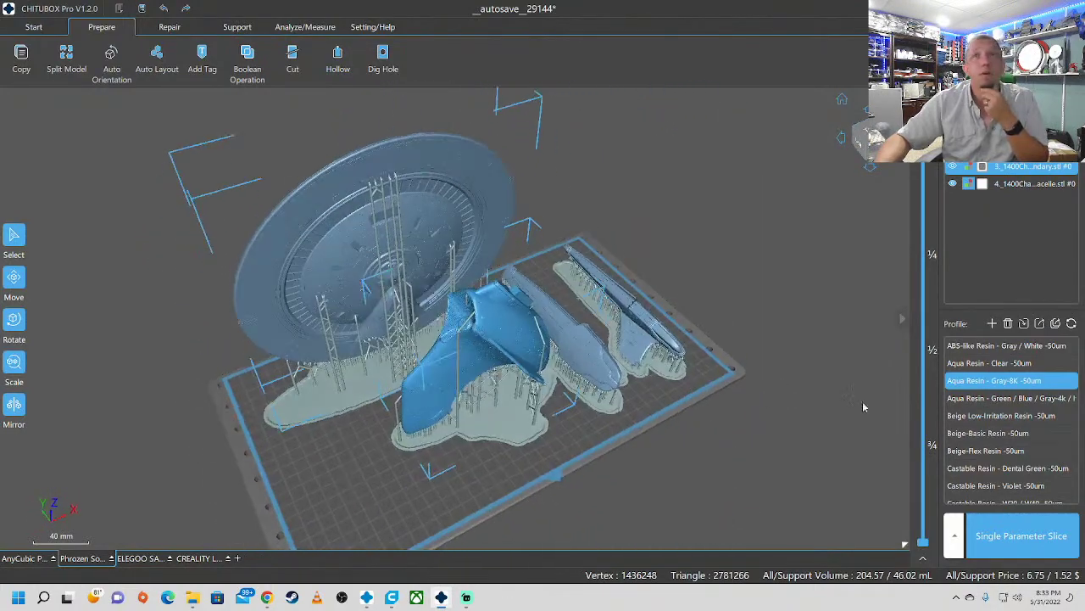
click(957, 534)
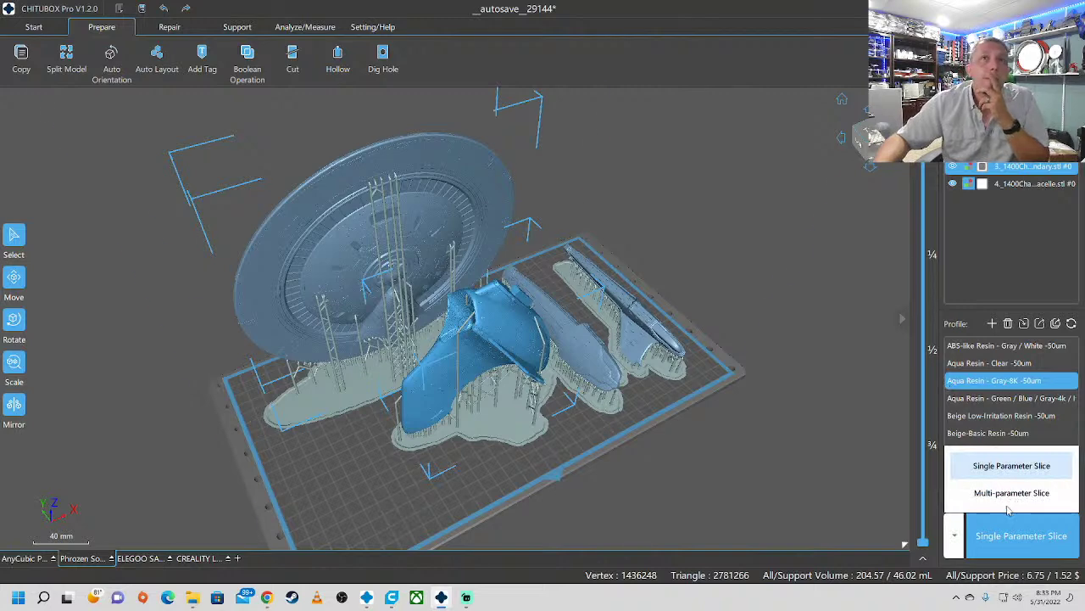
click(1020, 553)
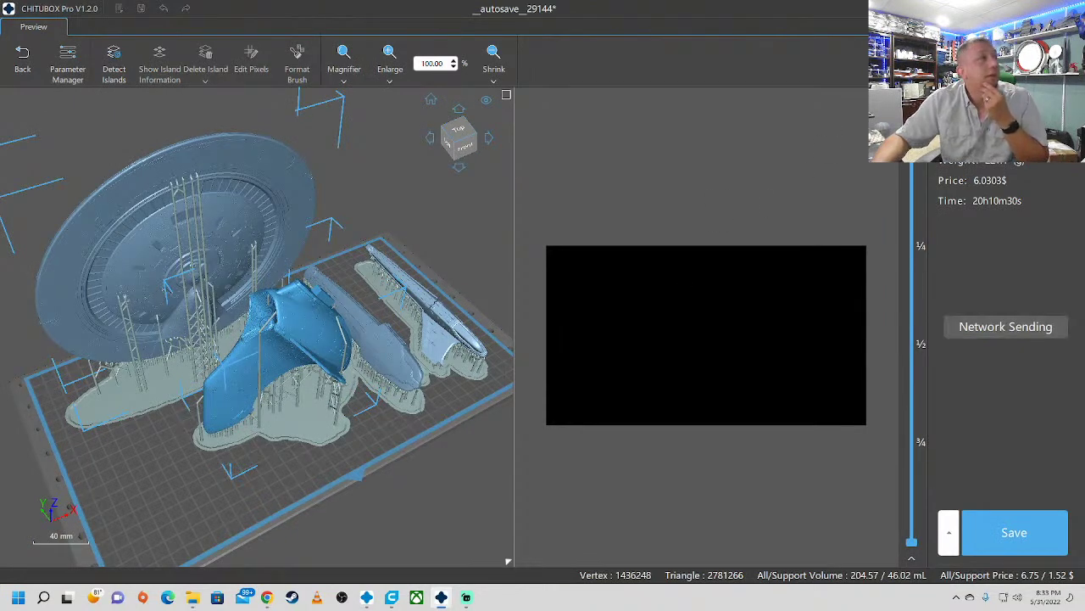
drag(912, 186, 909, 579)
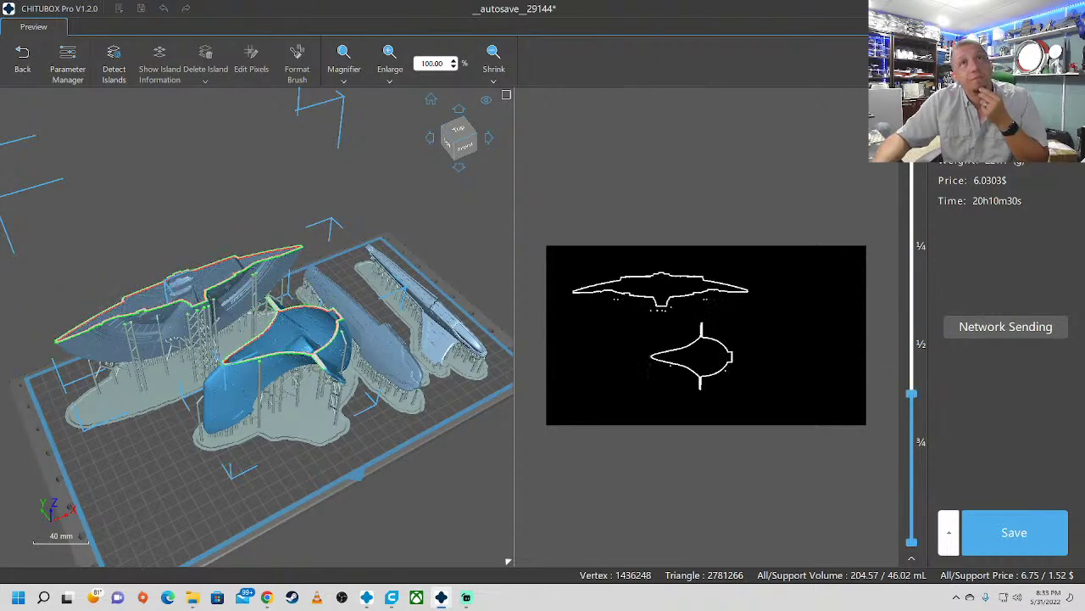
click(914, 417)
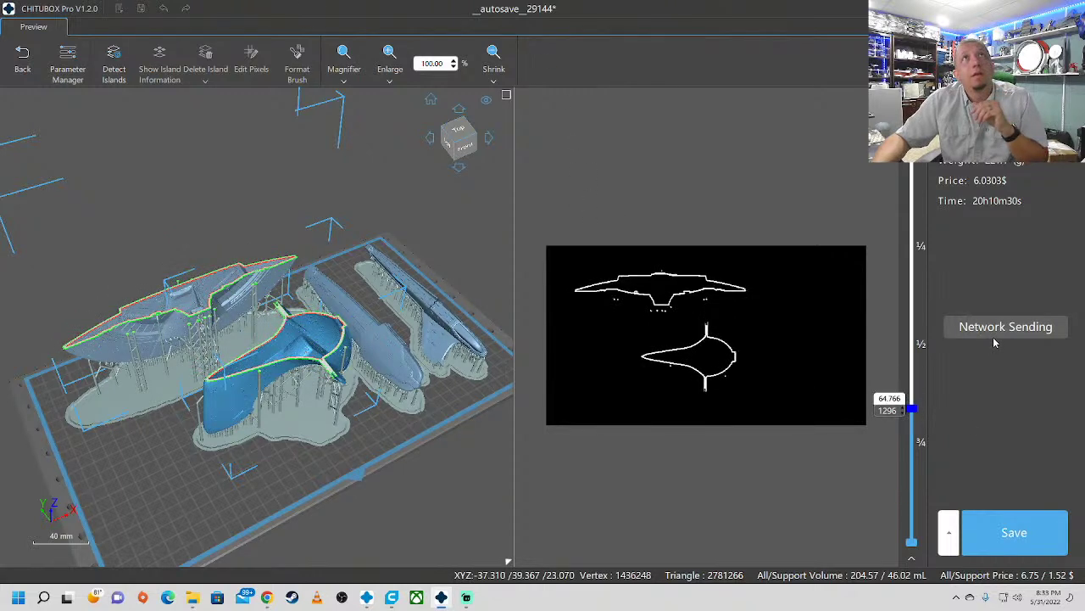
Step: Save the sliced file to USB Drive (M:) as a CHITUBOX slicer .ctb file named __autosave__29144_2022_0531_2033
click(975, 531)
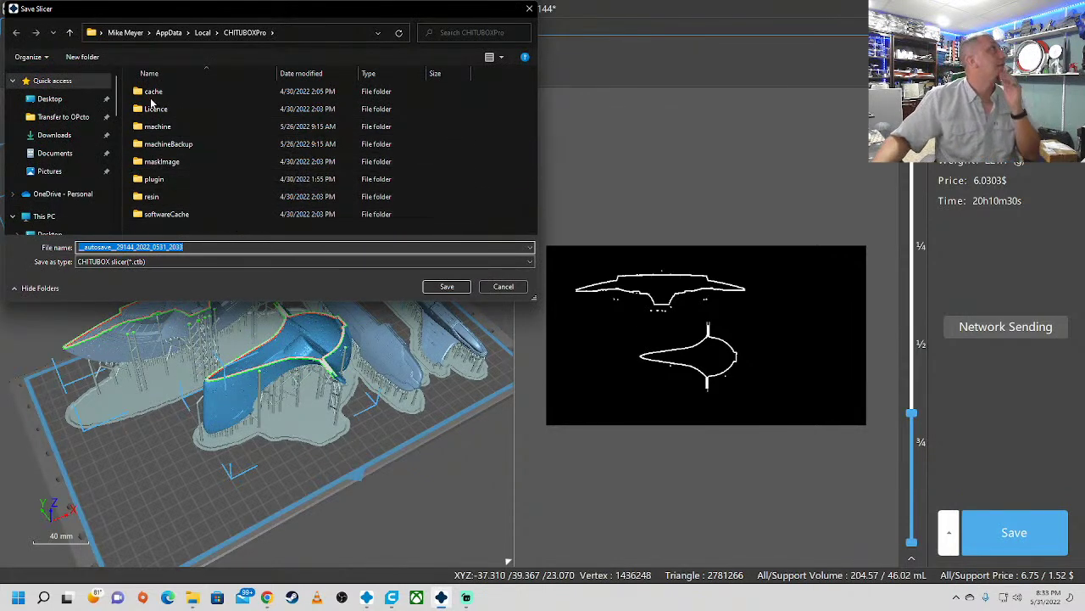
scroll(100, 99, down, 5)
scroll(102, 170, down, 5)
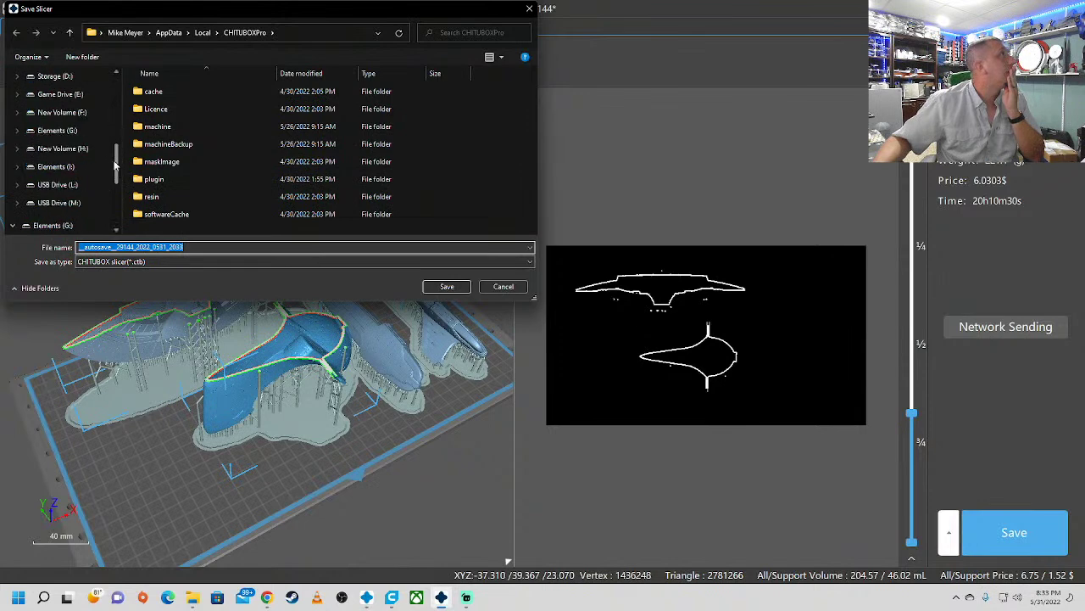
scroll(109, 170, down, 5)
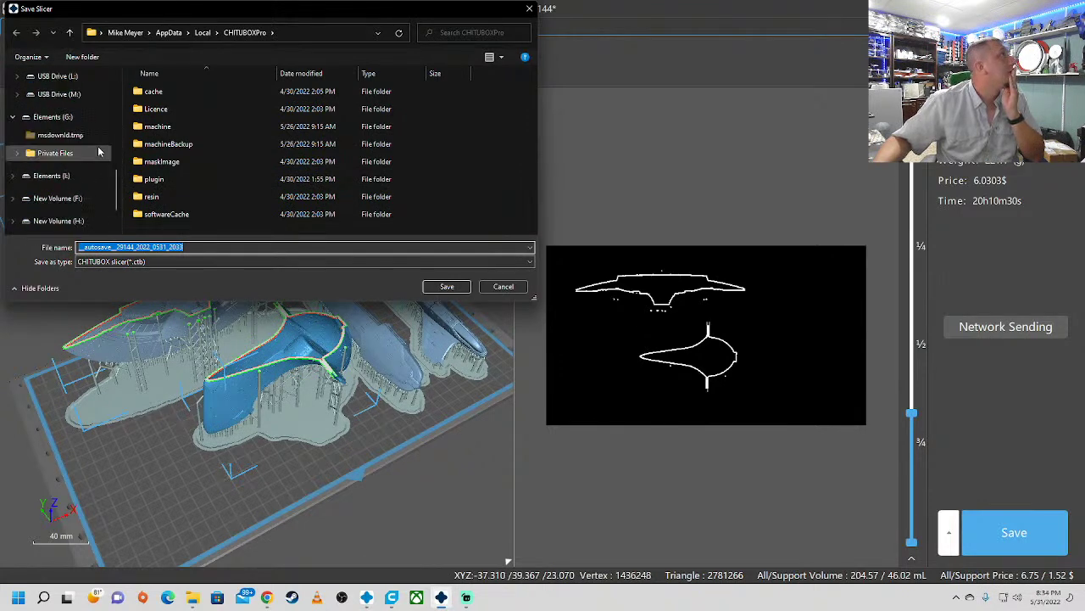
click(69, 194)
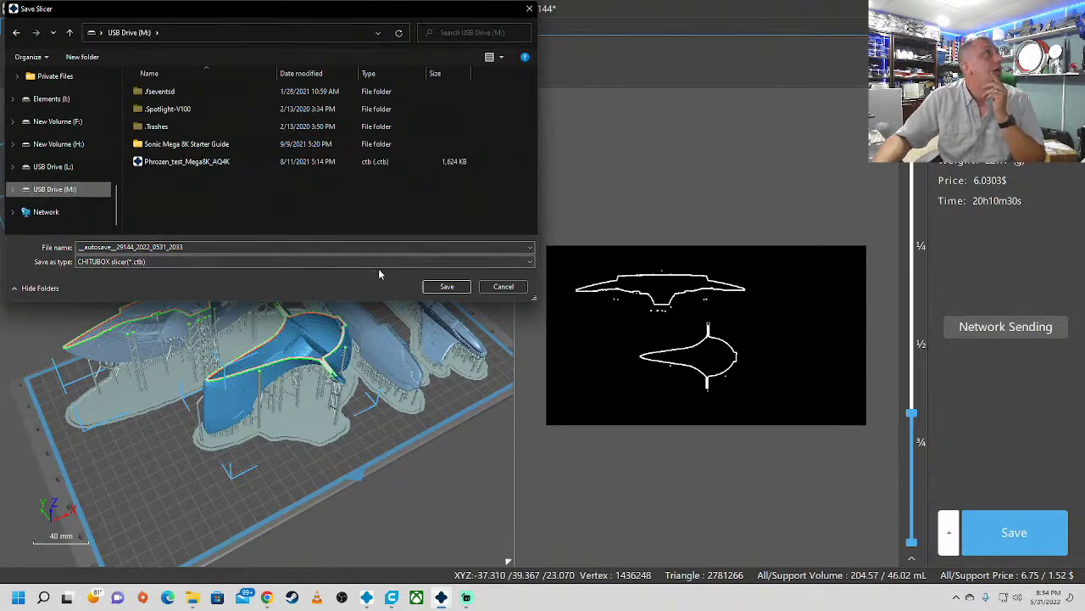
click(445, 286)
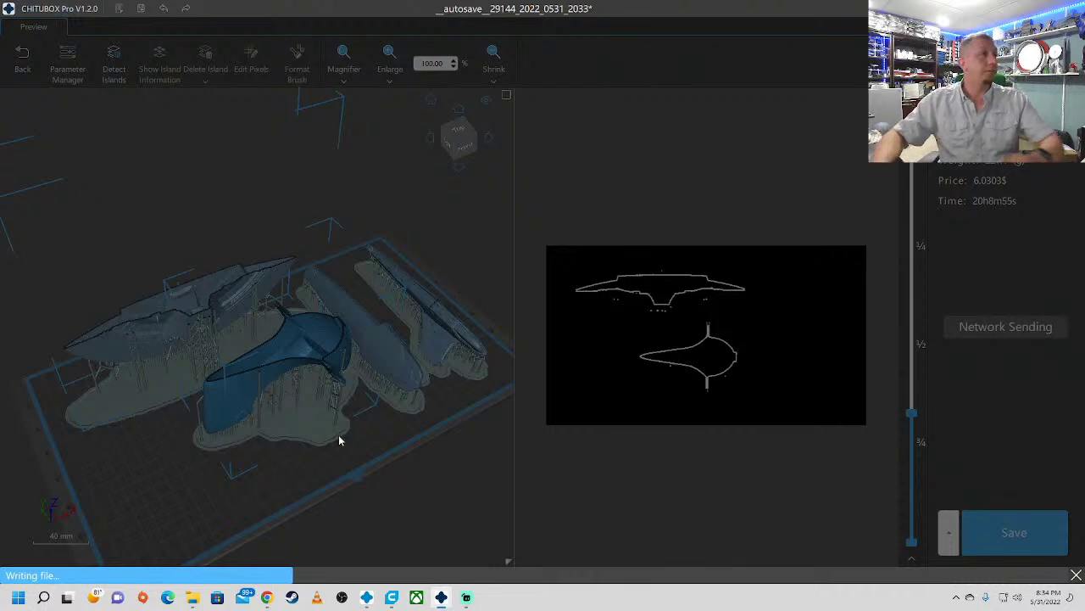
Step: Switch to basic CHITUBOX and browse the AnyCubic models offered when adding a machine, without adding one
click(380, 598)
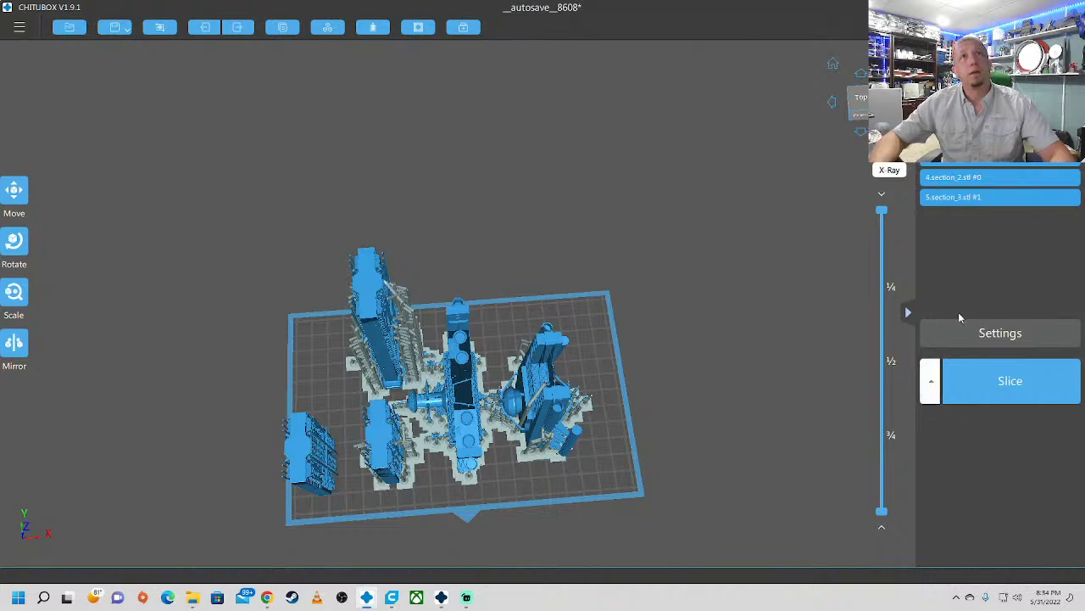
click(934, 335)
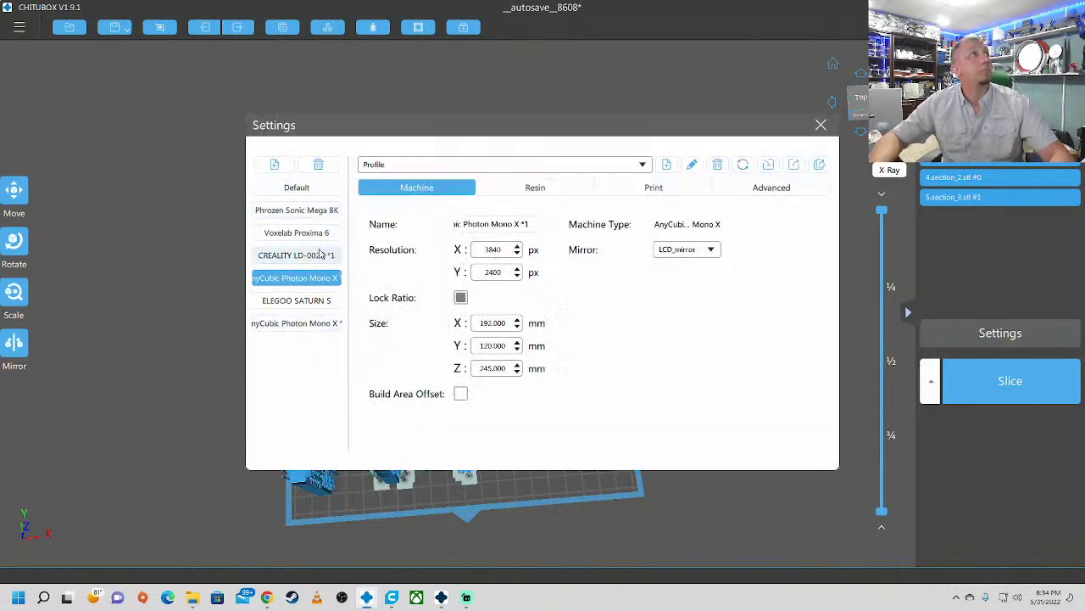
click(274, 164)
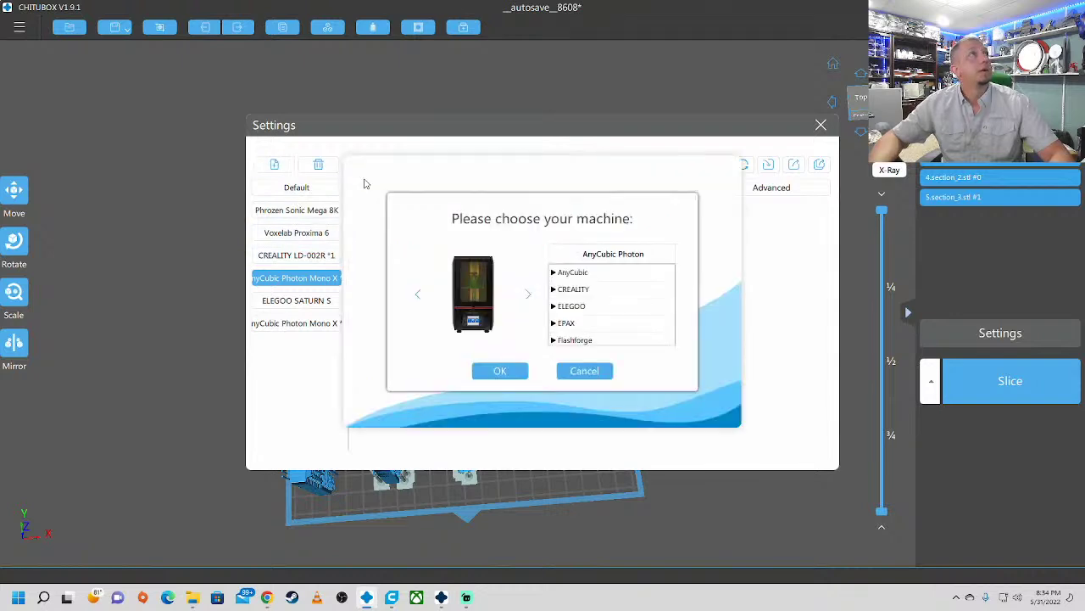
click(553, 273)
scroll(625, 276, down, 4)
scroll(655, 335, up, 2)
scroll(654, 335, down, 3)
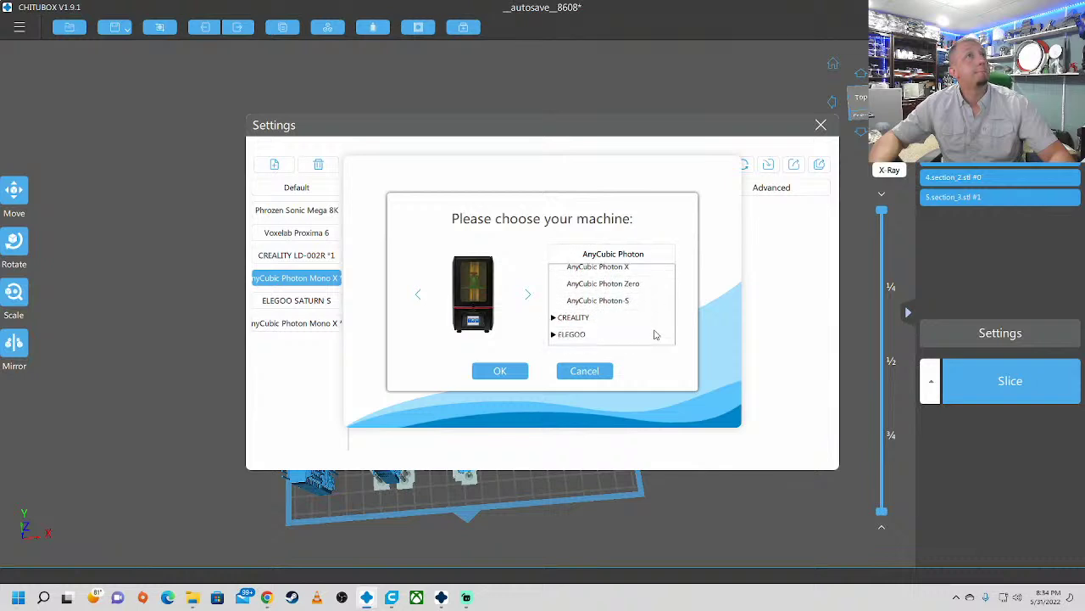
scroll(655, 335, down, 2)
click(594, 373)
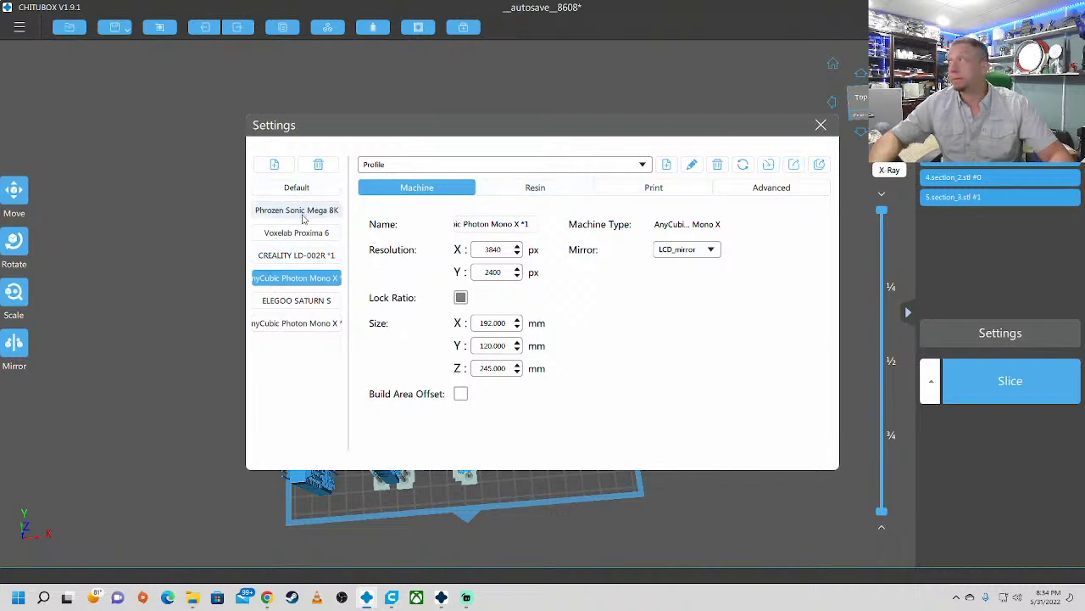
Step: Review the resin and print settings of the ELEGOO SATURN S machine in the basic CHITUBOX settings
click(337, 302)
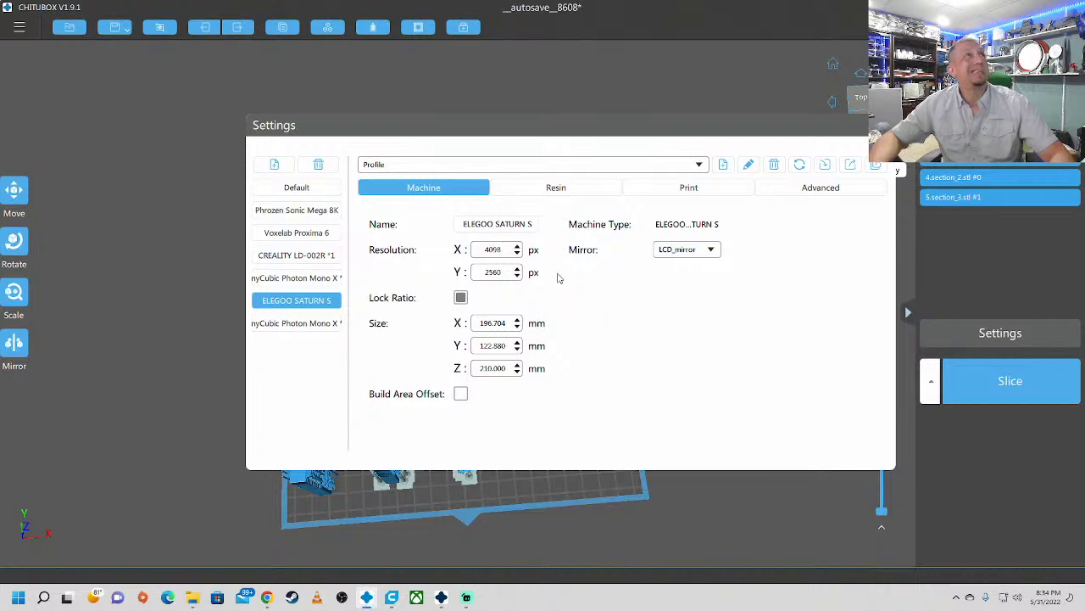
click(547, 192)
click(676, 197)
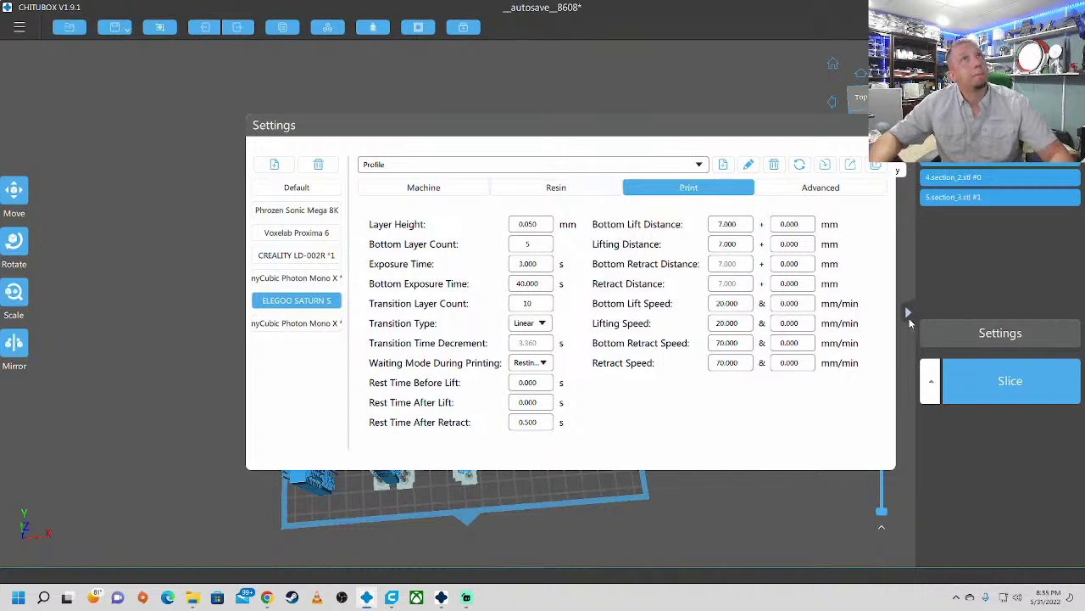
Step: Switch to CHITUBOX Pro, leave the slice preview and delete all models from the Phrozen build plate
click(437, 601)
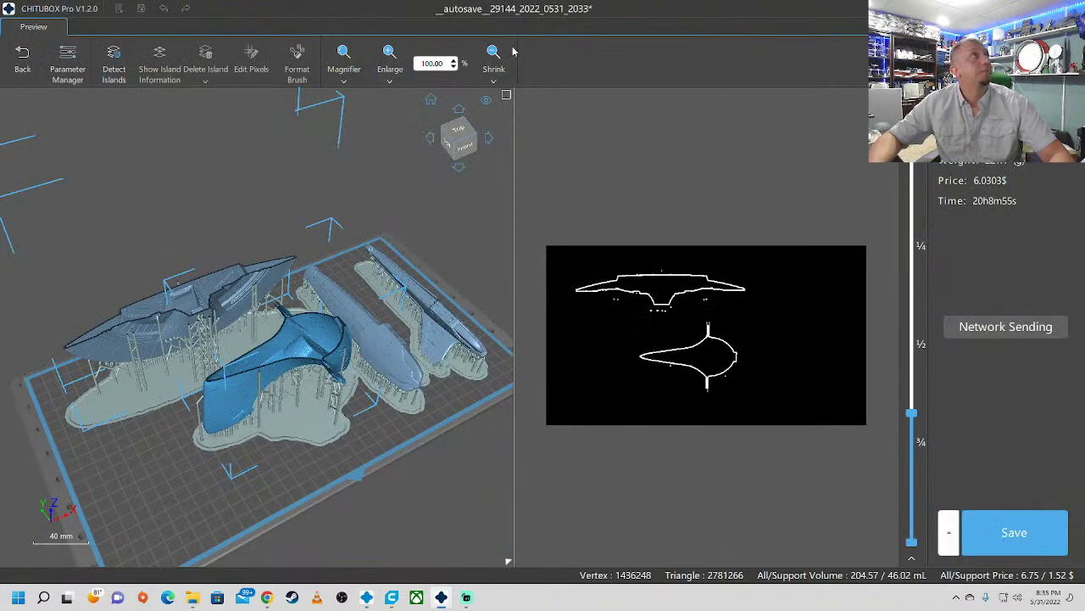
click(22, 58)
scroll(460, 262, down, 1)
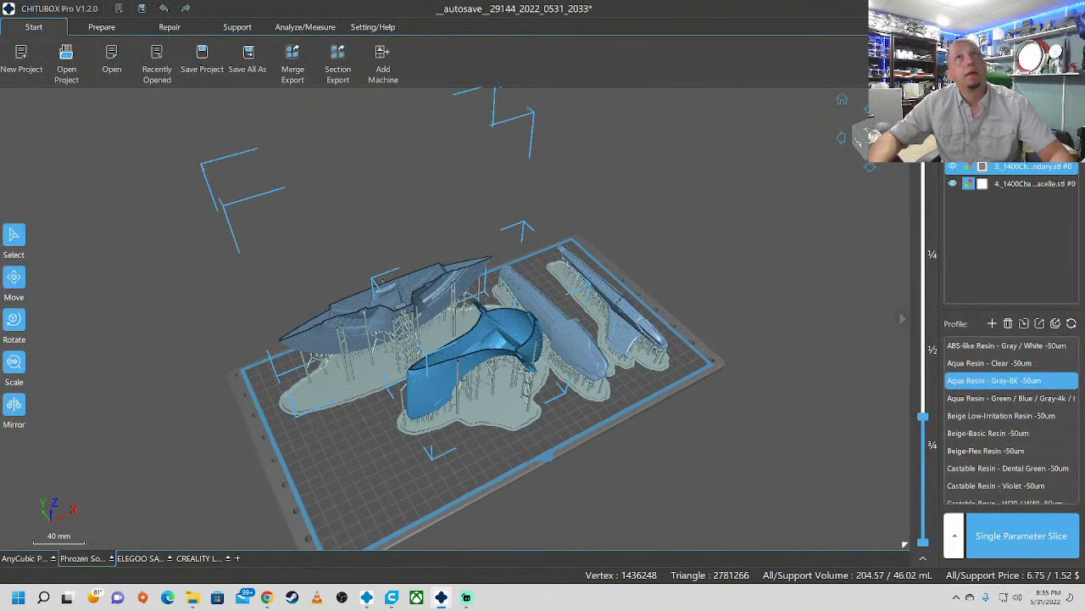
key(ctrl+a)
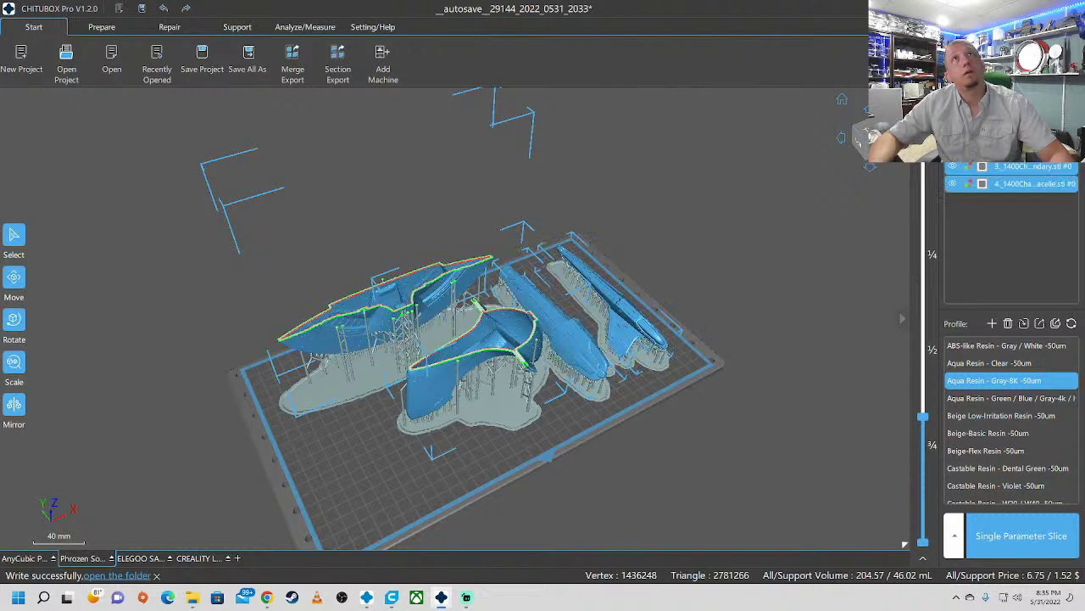
key(Delete)
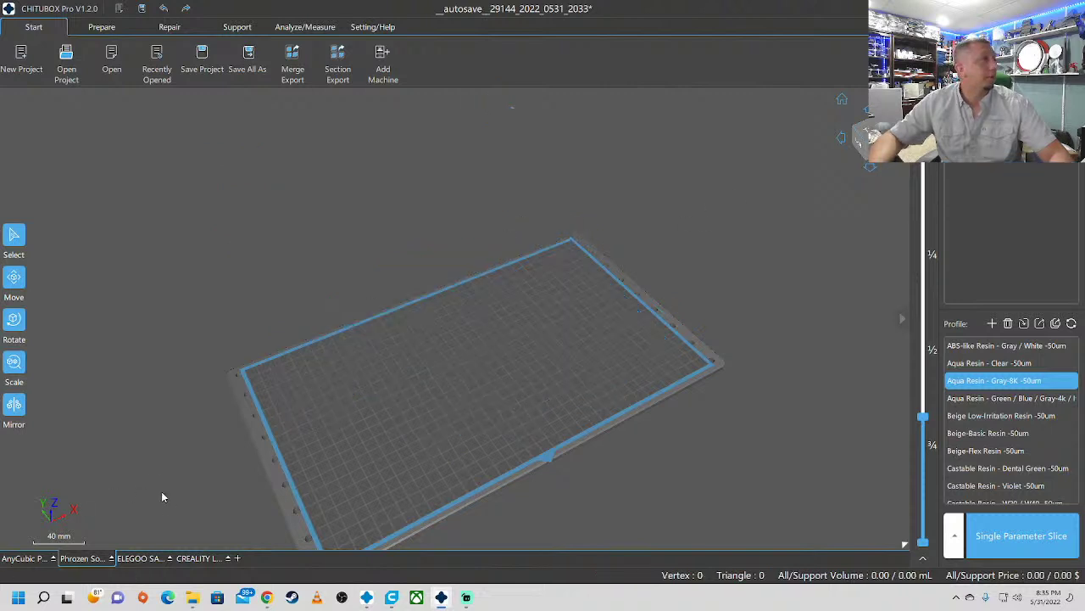
Step: Change the active machine to the ELEGOO SATURN S and open the print settings of its default profile
click(142, 558)
drag(557, 347, 519, 389)
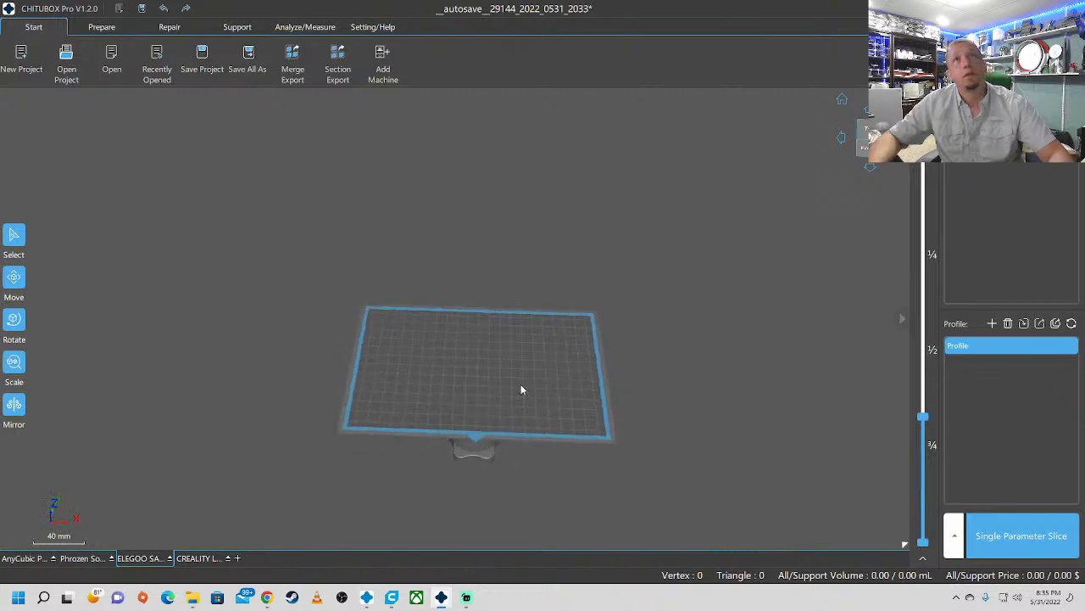
double_click(977, 344)
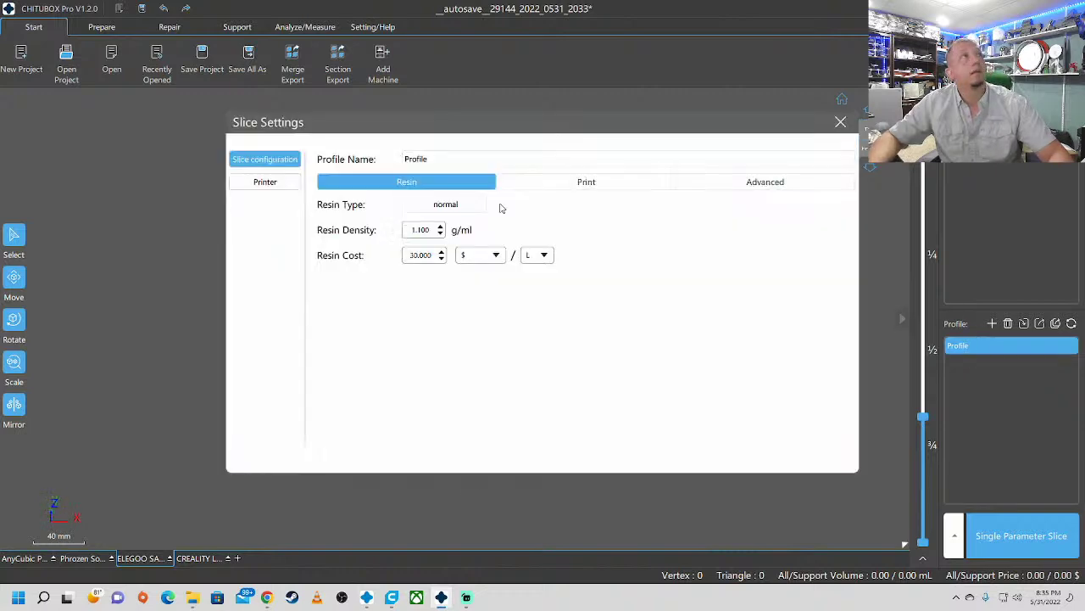
click(588, 185)
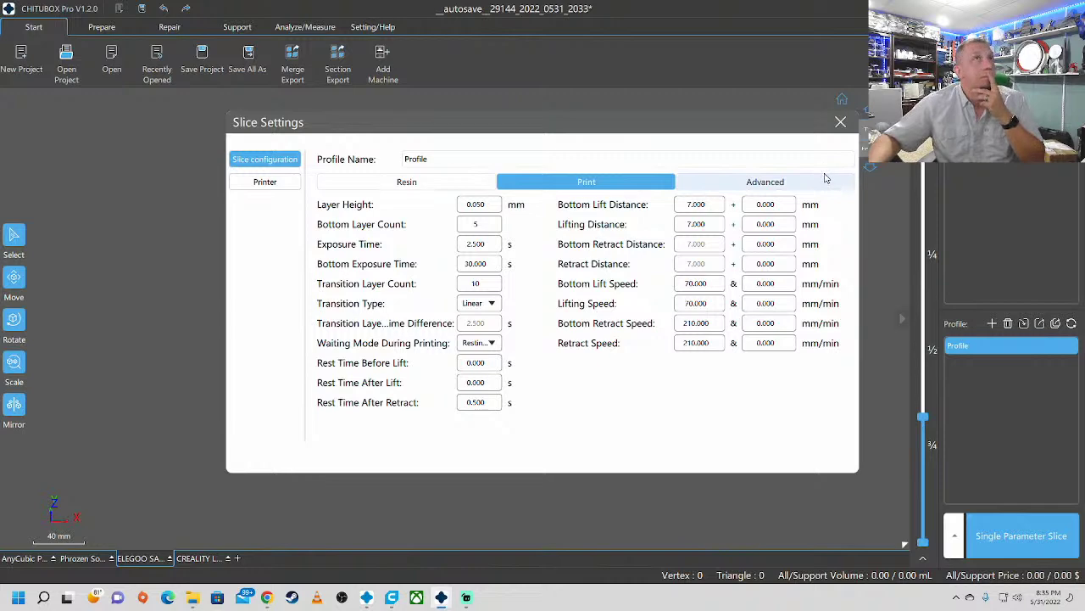
Step: Compare the ELEGOO SATURN S print and advanced settings between basic CHITUBOX and CHITUBOX Pro
click(366, 598)
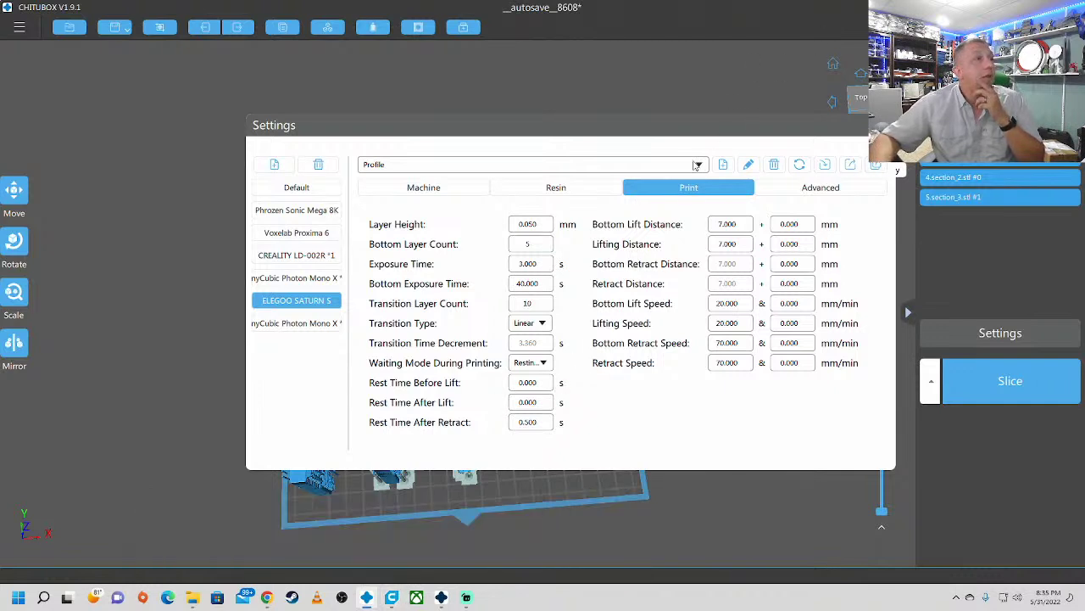
click(441, 598)
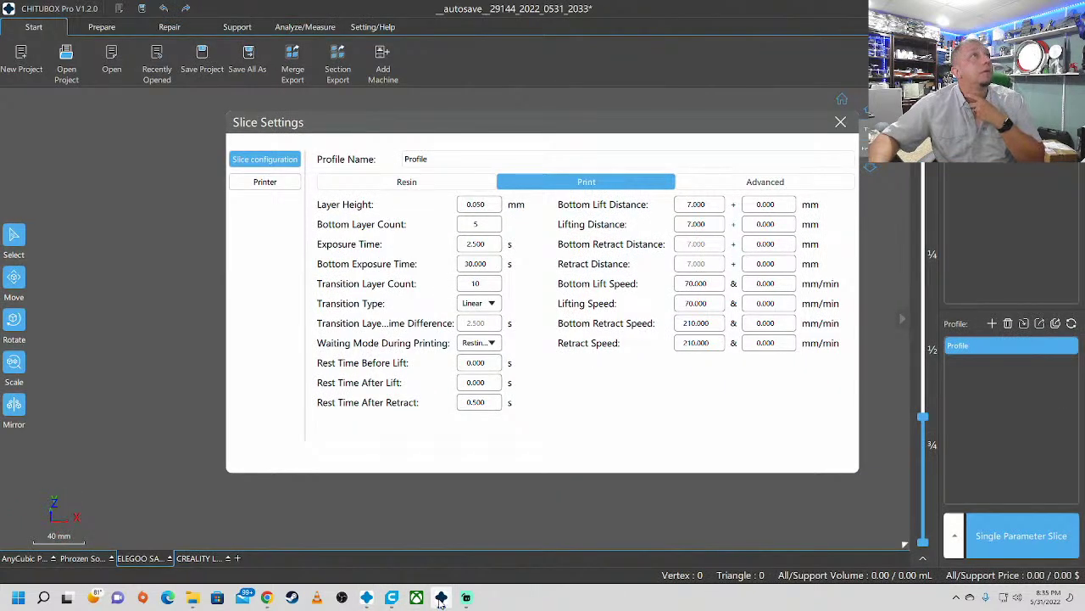
click(376, 601)
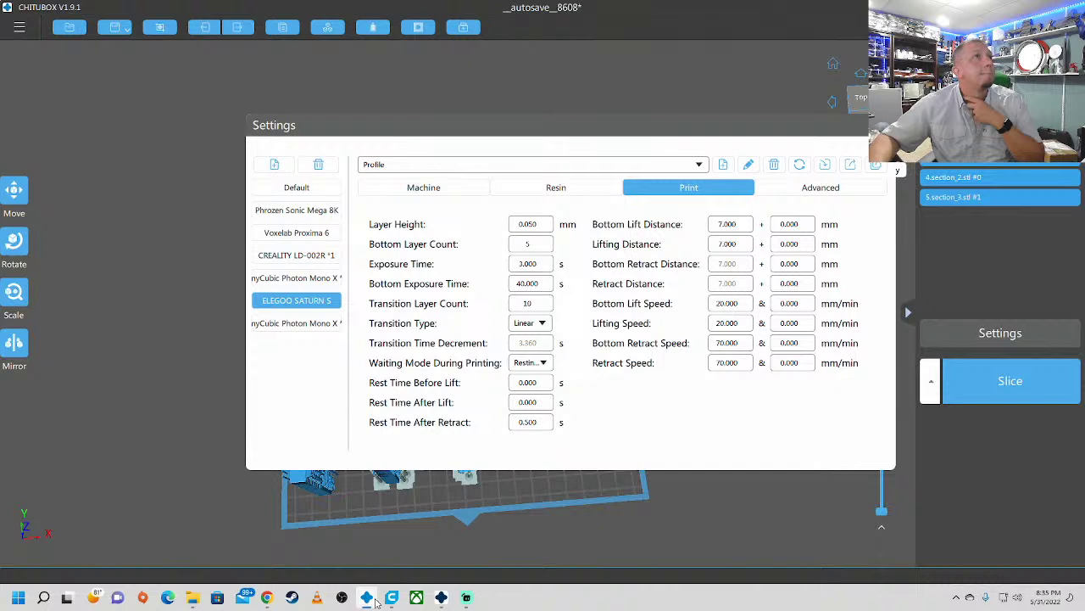
click(819, 189)
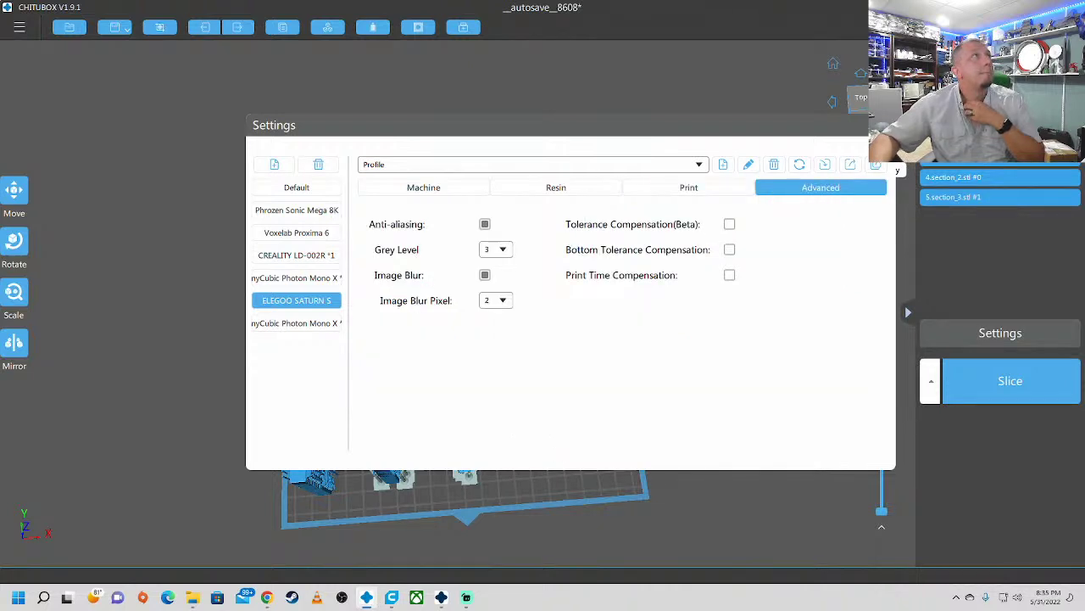
click(440, 598)
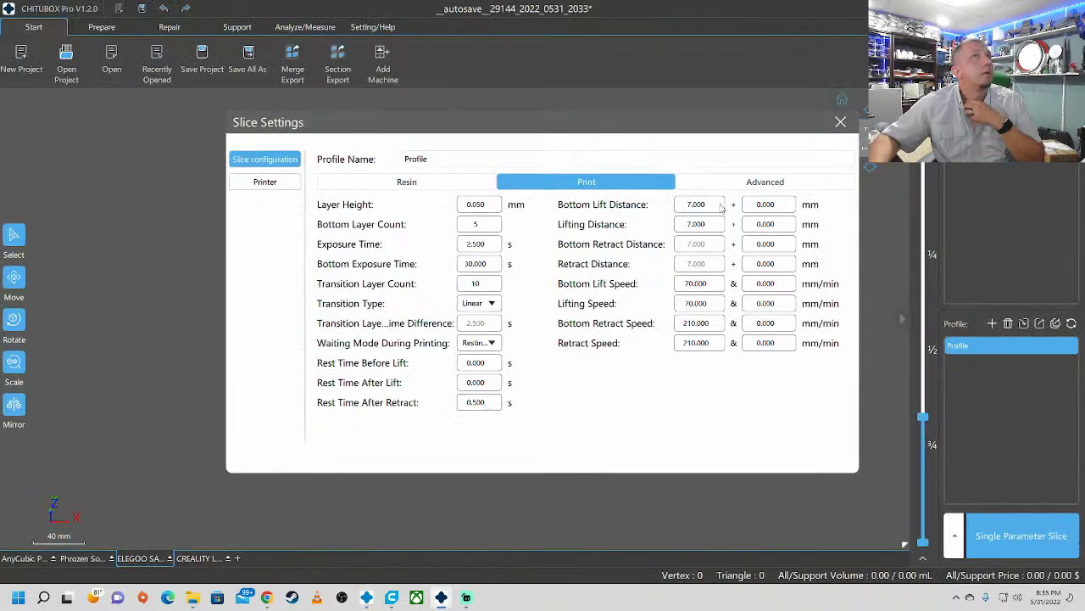
click(768, 183)
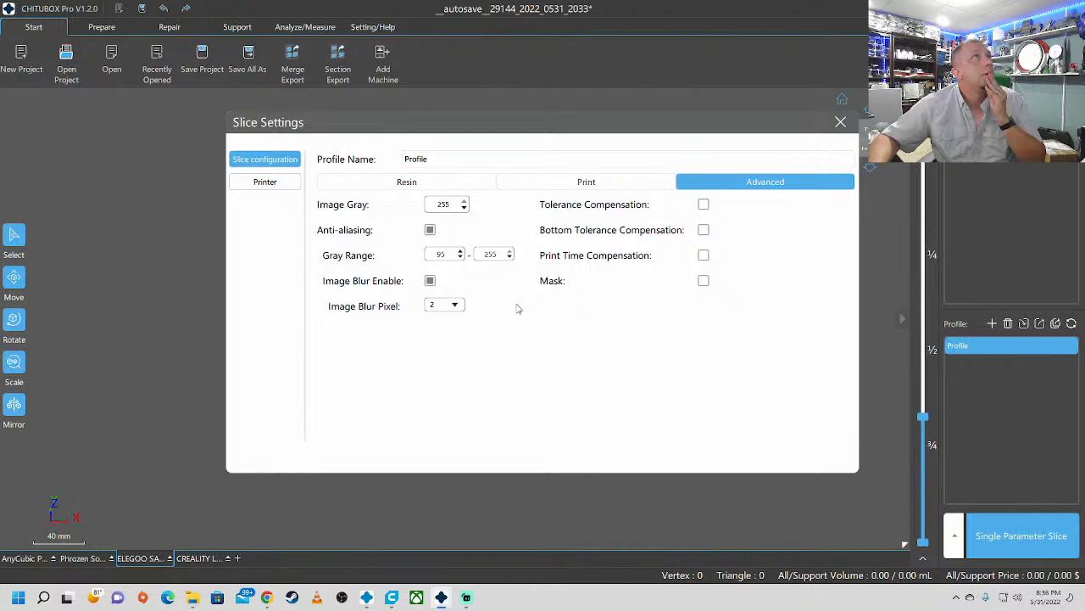
Step: Review the print, printer and resin settings of the ELEGOO SATURN S in the Pro slice settings
click(585, 181)
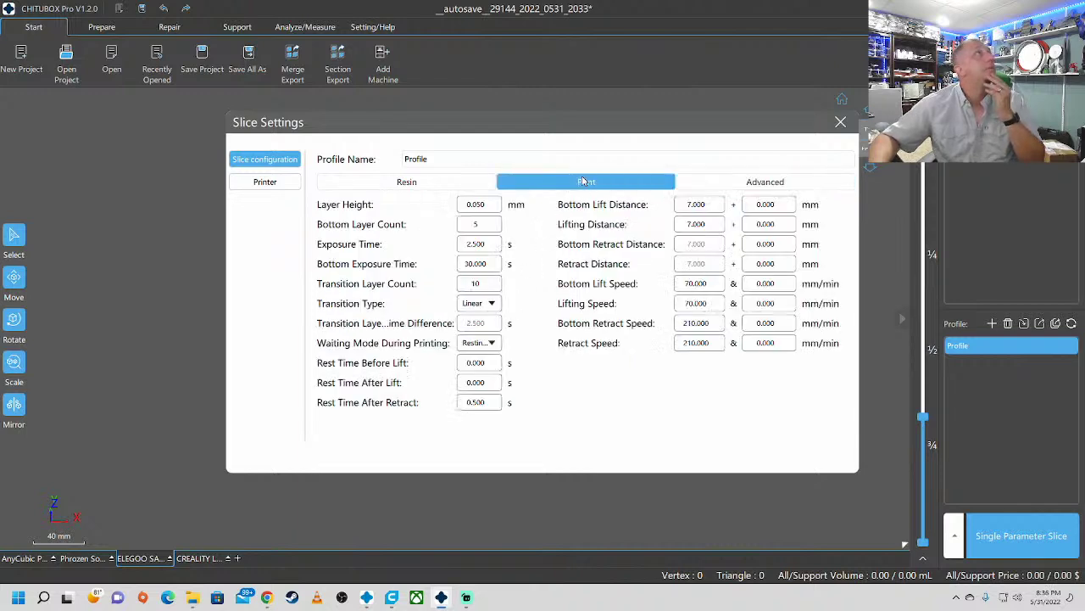
click(289, 183)
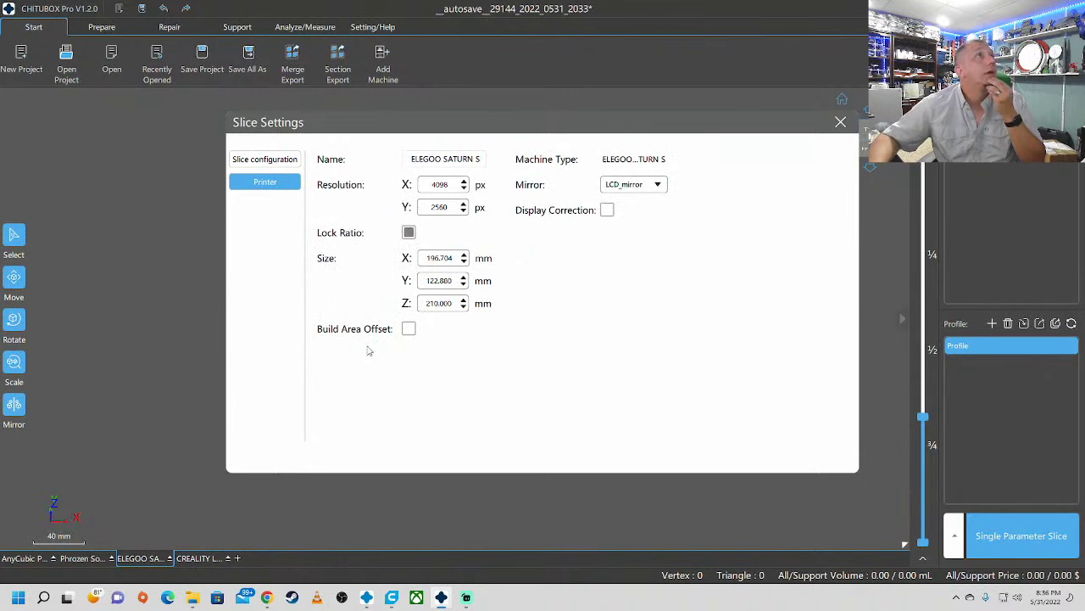
click(299, 163)
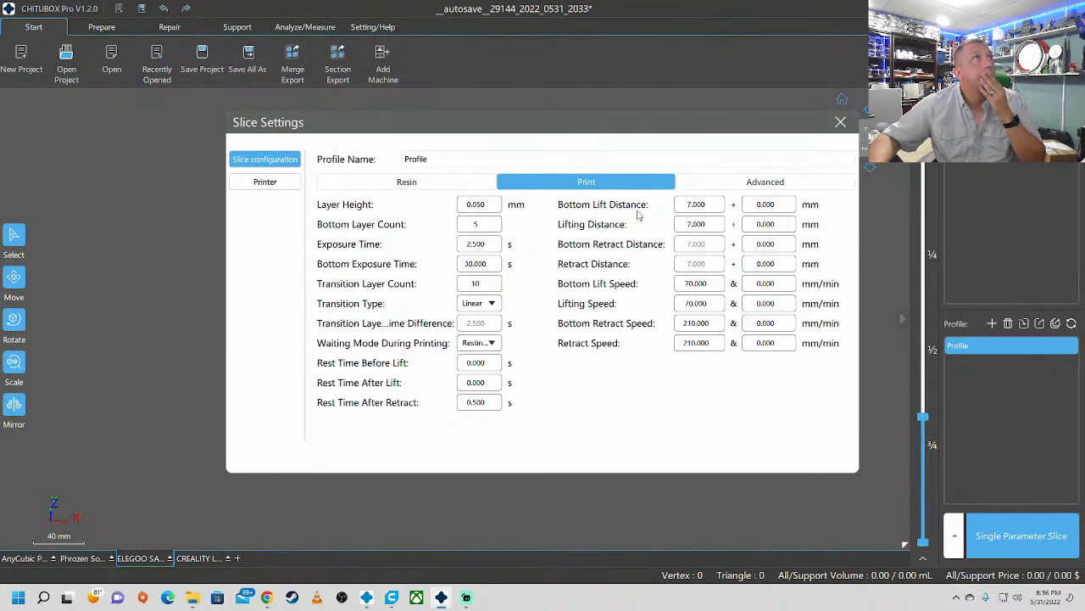
click(489, 184)
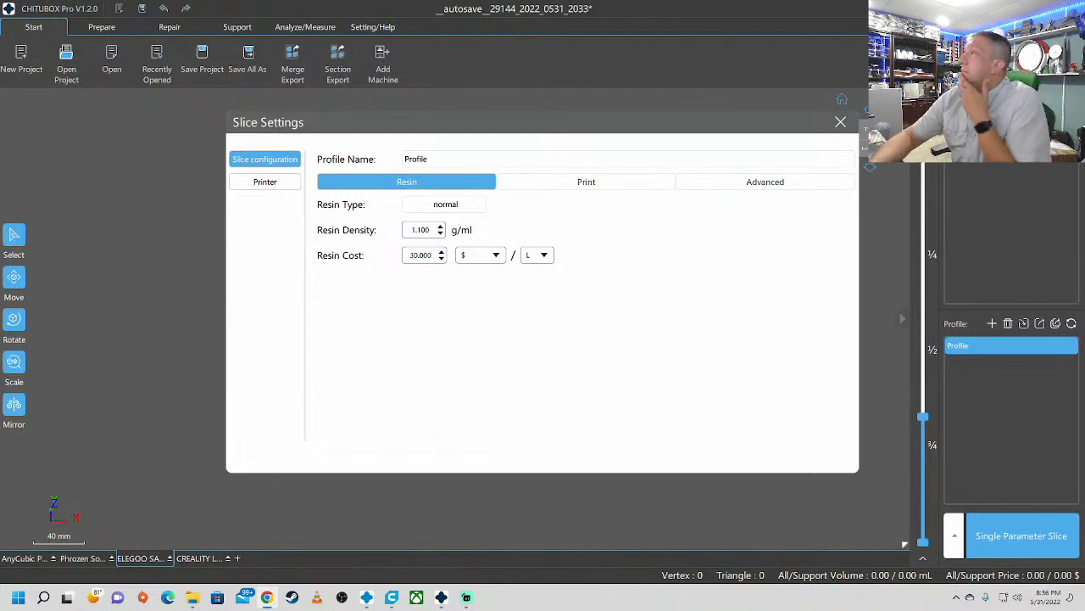
Step: Switch to Chrome and browse the Maker Trainer "All resin settings" page for the printer brands and models it covers
drag(1084, 593, 815, 0)
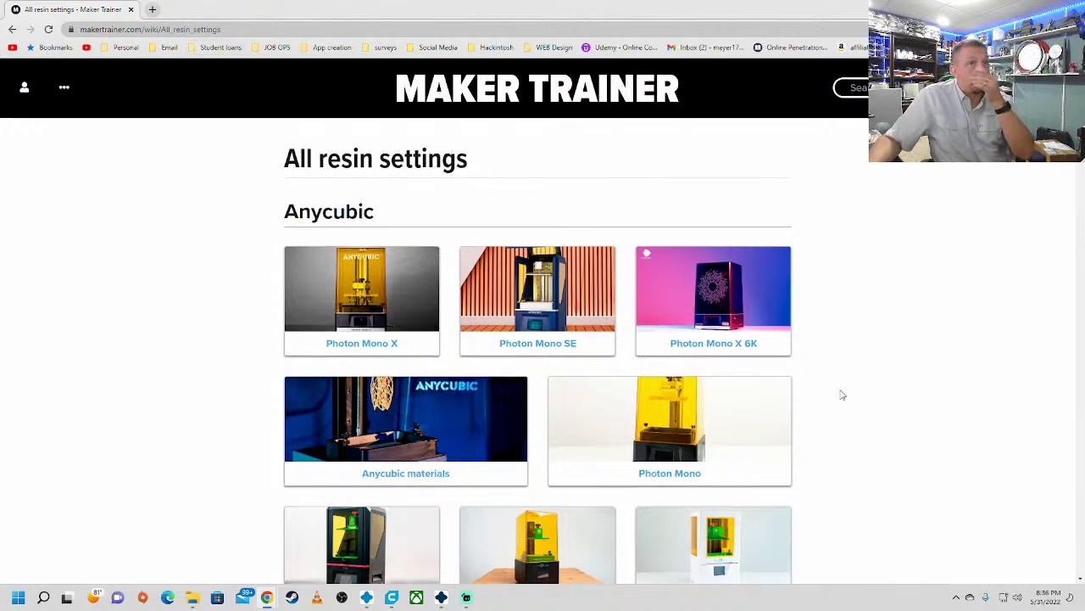
scroll(842, 393, down, 3)
scroll(835, 373, down, 3)
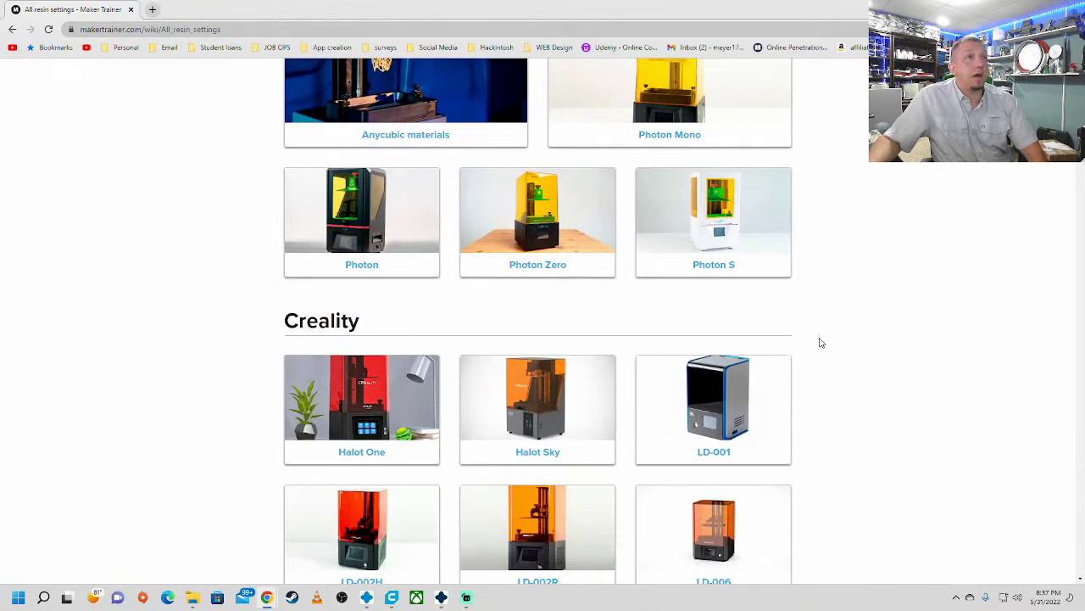
scroll(820, 343, down, 3)
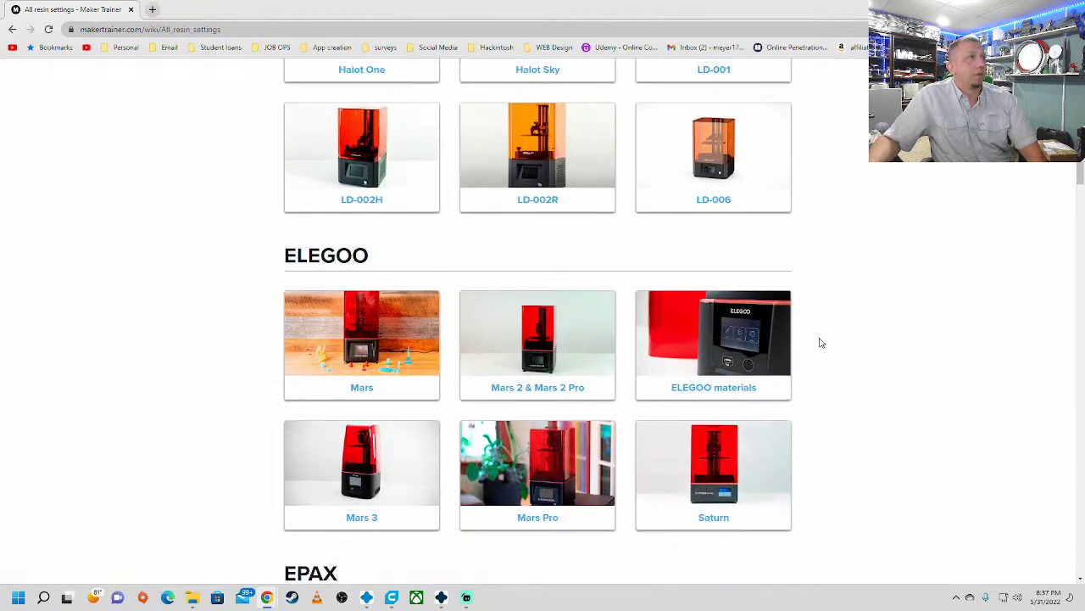
scroll(840, 365, down, 1)
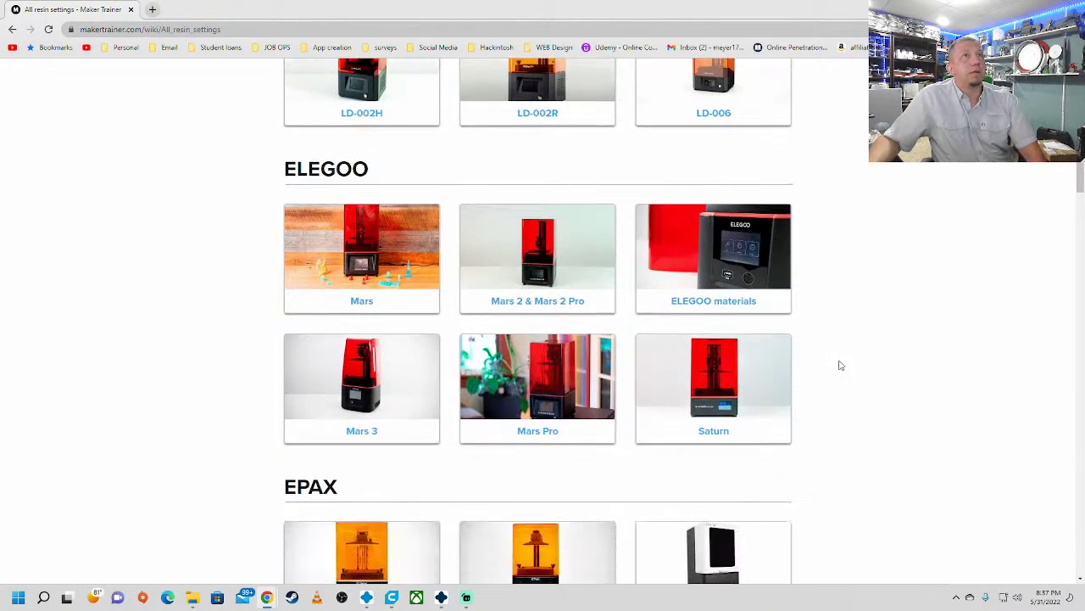
scroll(840, 365, down, 1)
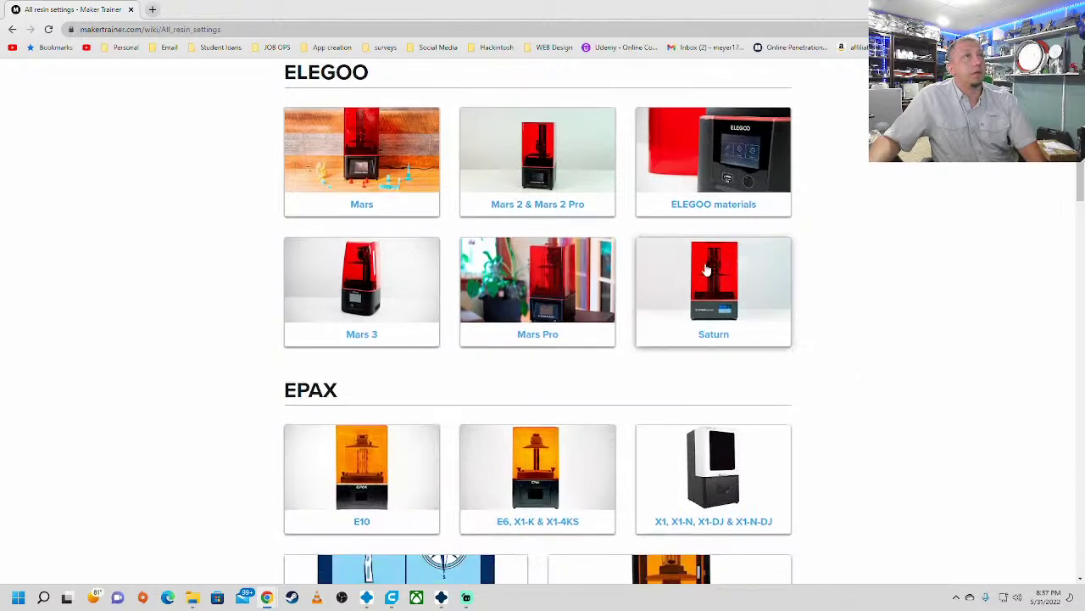
scroll(915, 336, down, 5)
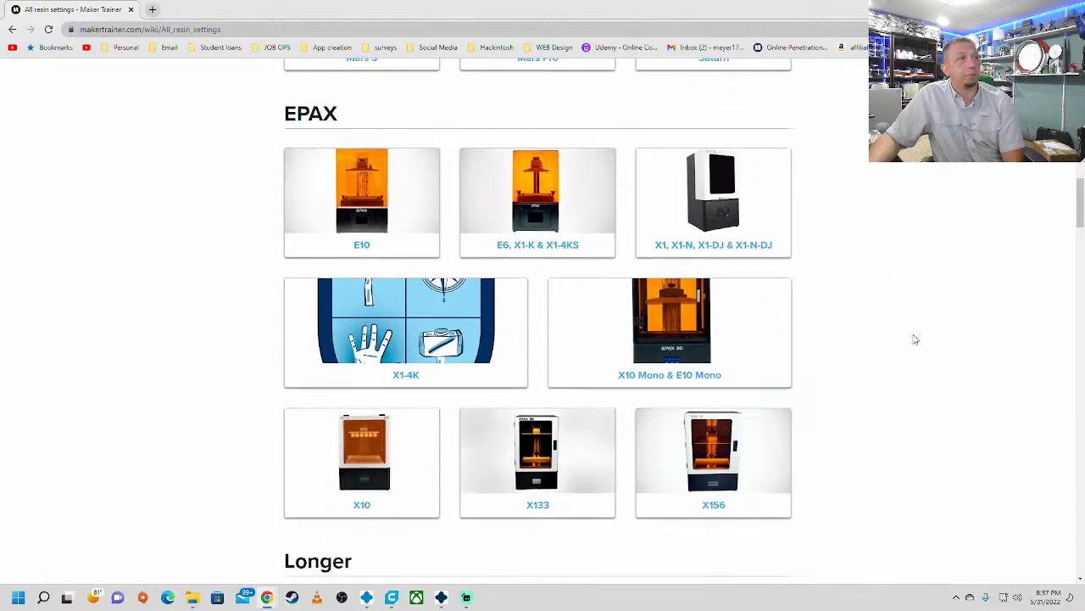
scroll(909, 335, down, 2)
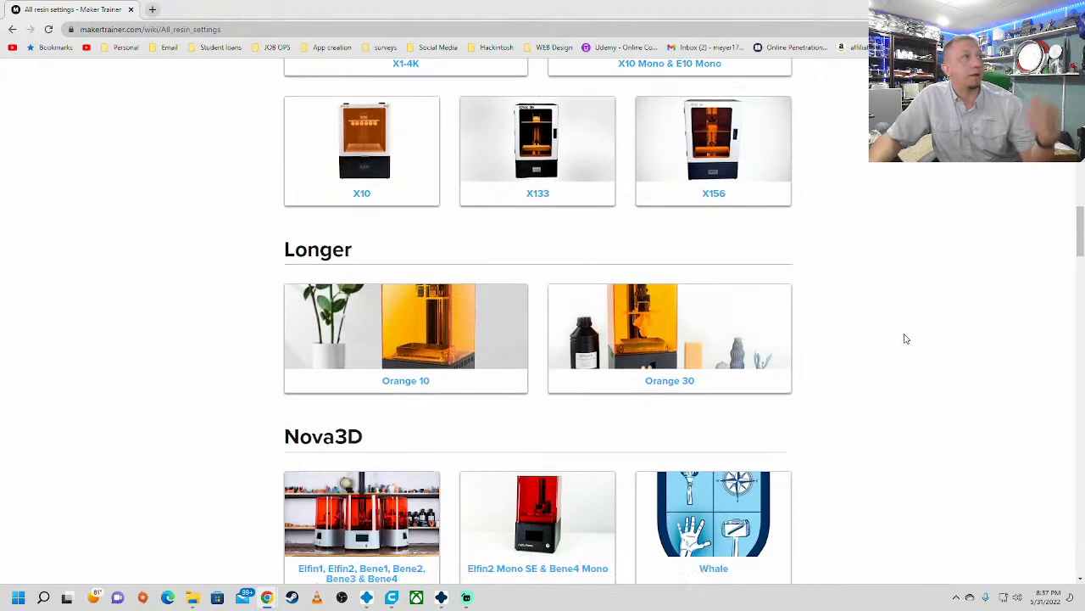
scroll(901, 339, down, 3)
scroll(911, 449, down, 5)
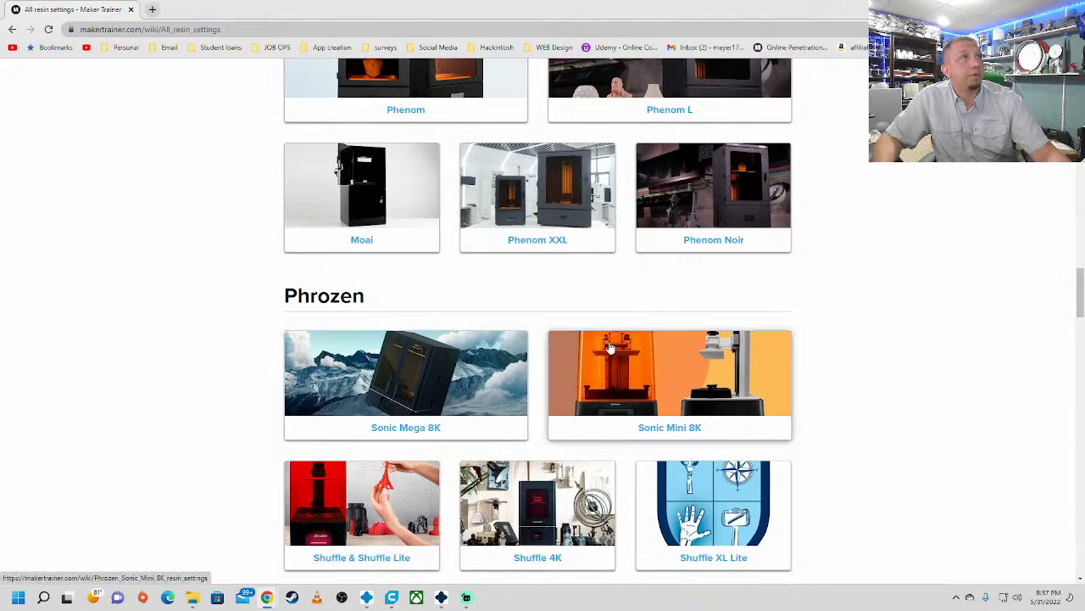
scroll(695, 399, down, 3)
scroll(757, 411, down, 6)
scroll(755, 417, down, 5)
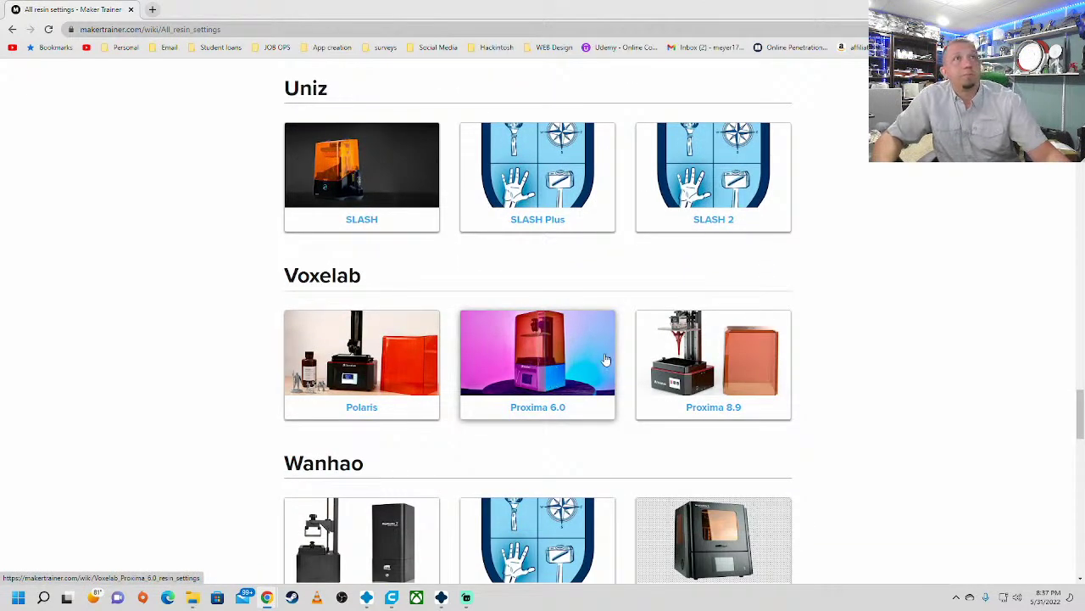
scroll(826, 360, down, 4)
scroll(854, 395, down, 2)
scroll(853, 404, up, 20)
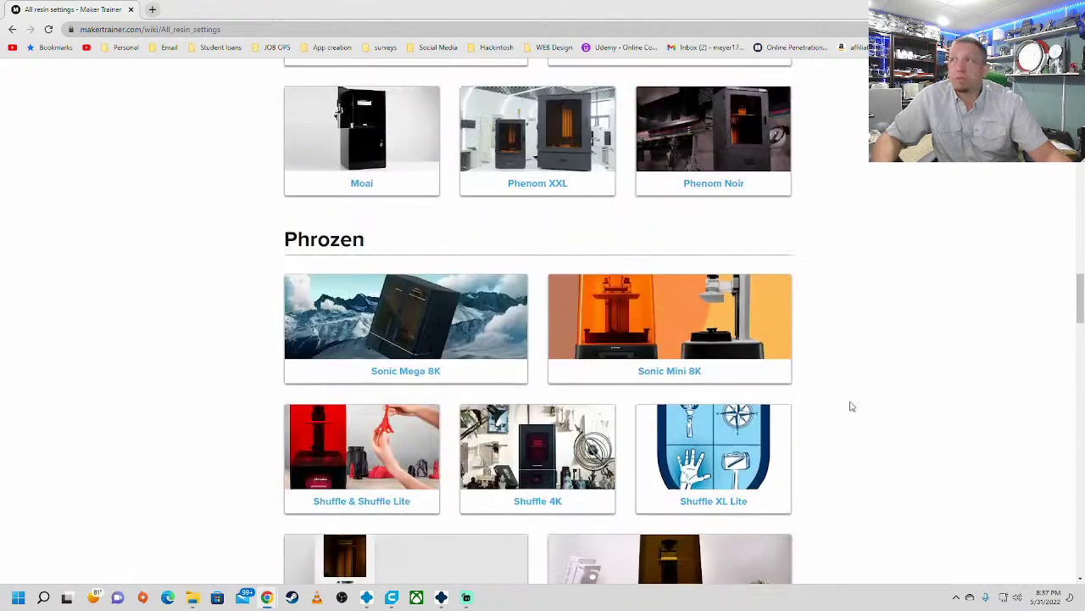
scroll(852, 406, up, 8)
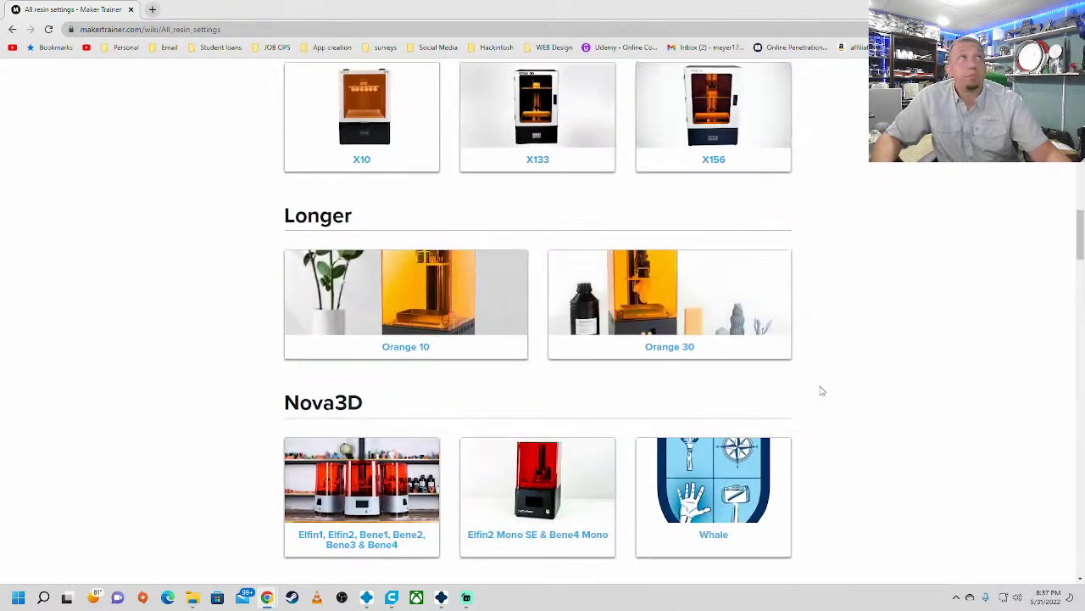
Step: Find the ELEGOO section of the resin settings list and open the Saturn resin settings page
scroll(508, 371, up, 10)
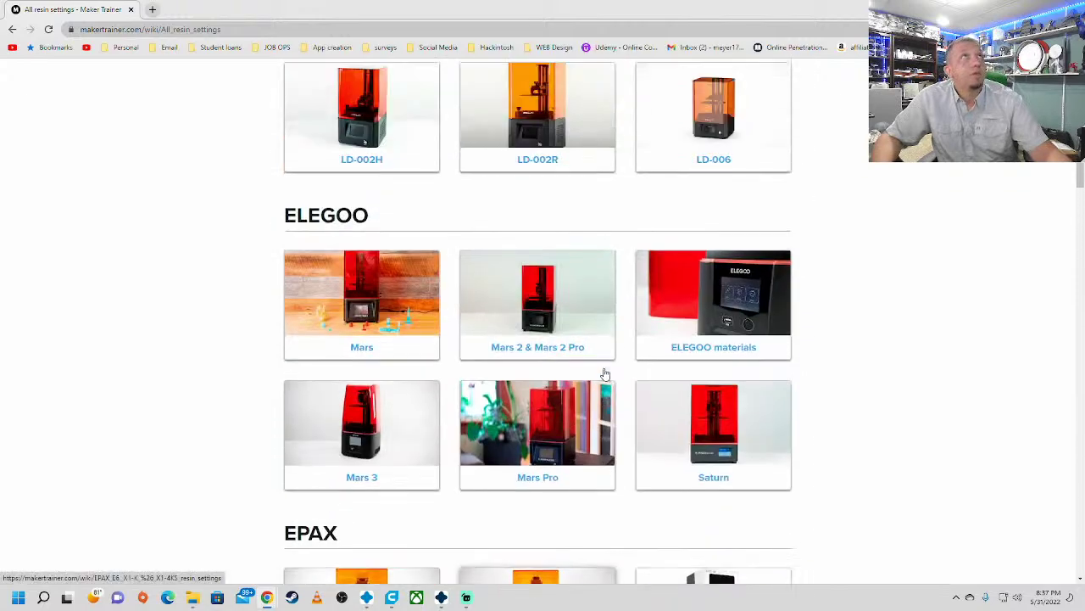
scroll(606, 374, up, 8)
scroll(604, 373, down, 8)
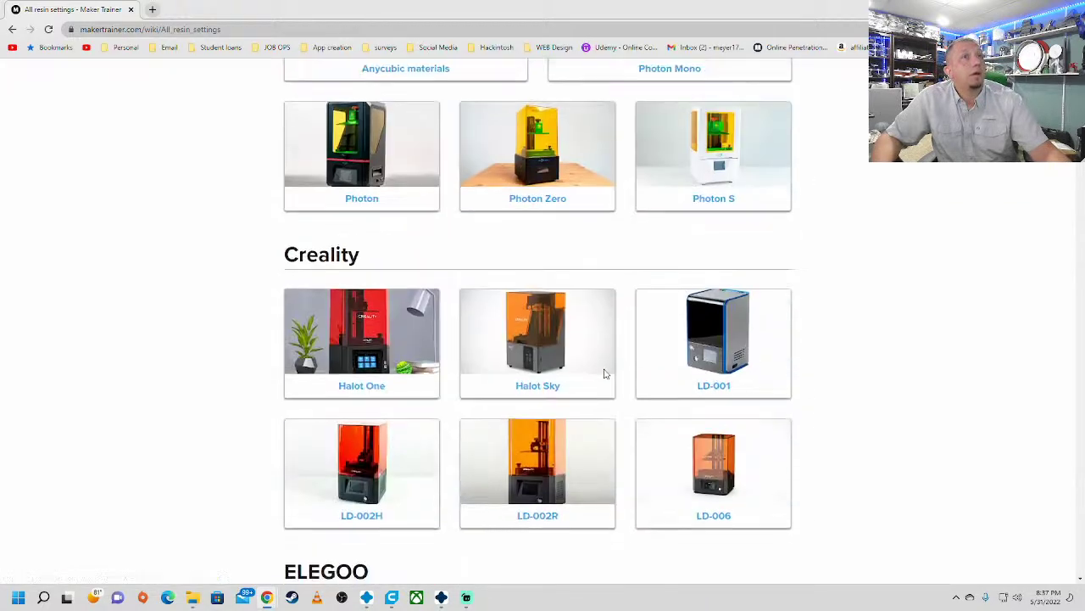
scroll(604, 373, down, 3)
click(779, 219)
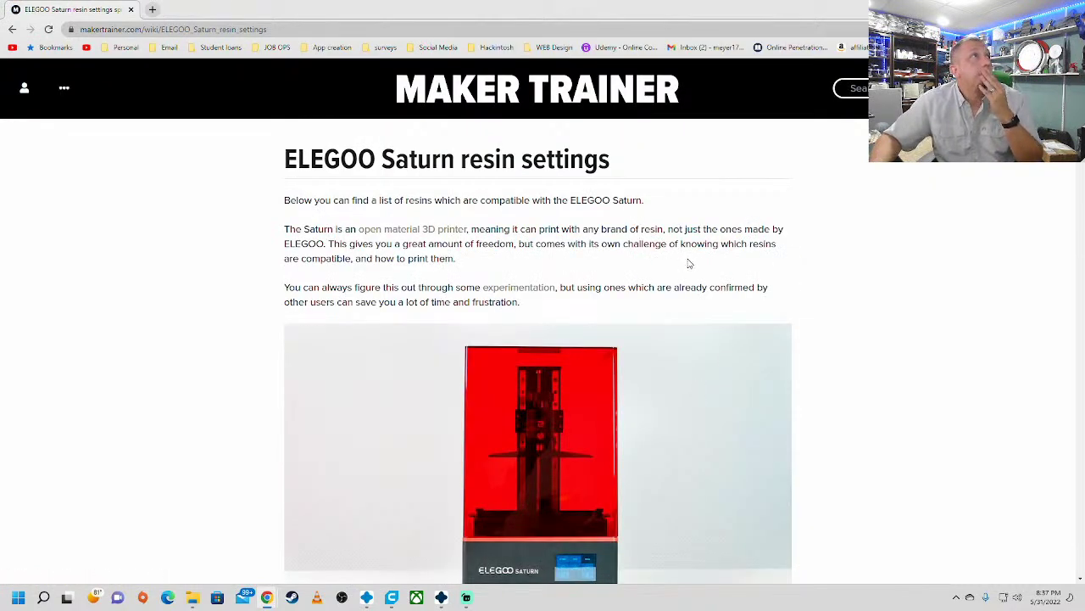
Step: Look through the ELEGOO Saturn resin settings spreadsheet for the resin brands and exposure values it lists
scroll(789, 310, down, 8)
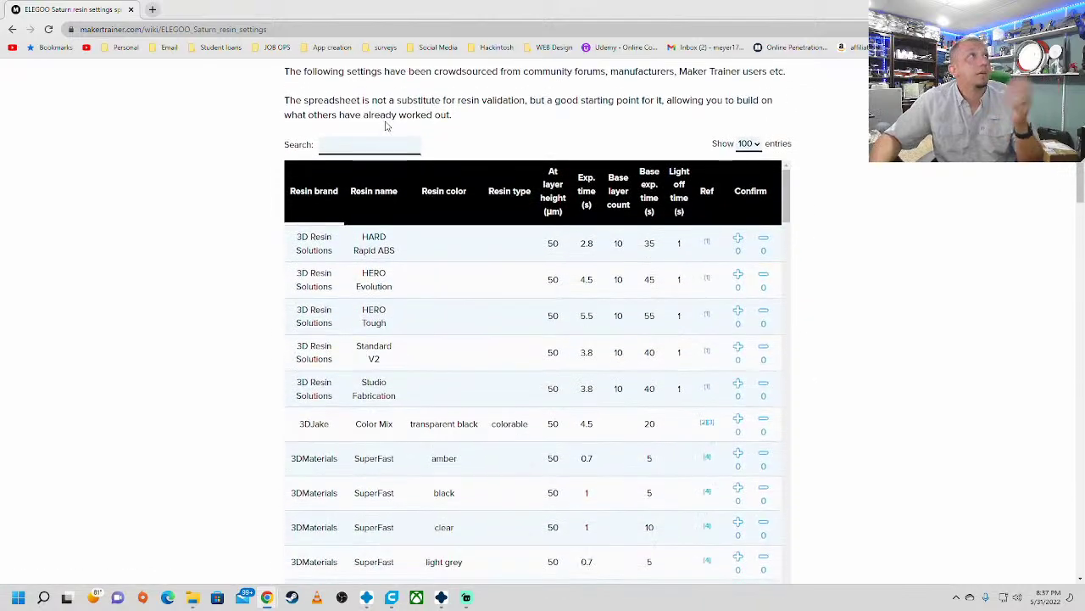
scroll(394, 280, down, 2)
scroll(405, 308, down, 1)
scroll(407, 310, up, 6)
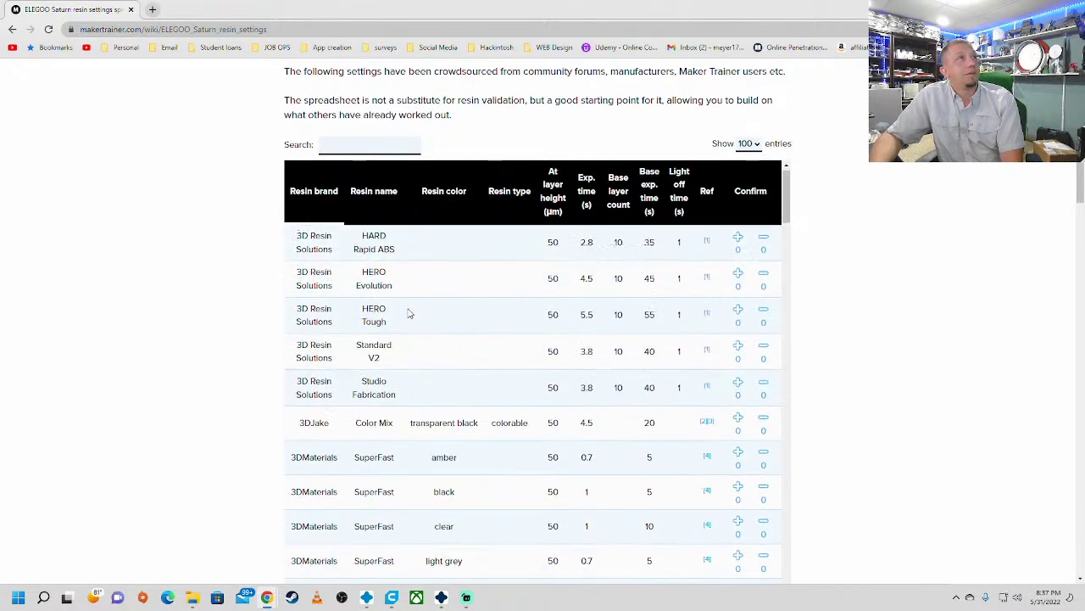
scroll(419, 436, down, 3)
scroll(419, 436, down, 3)
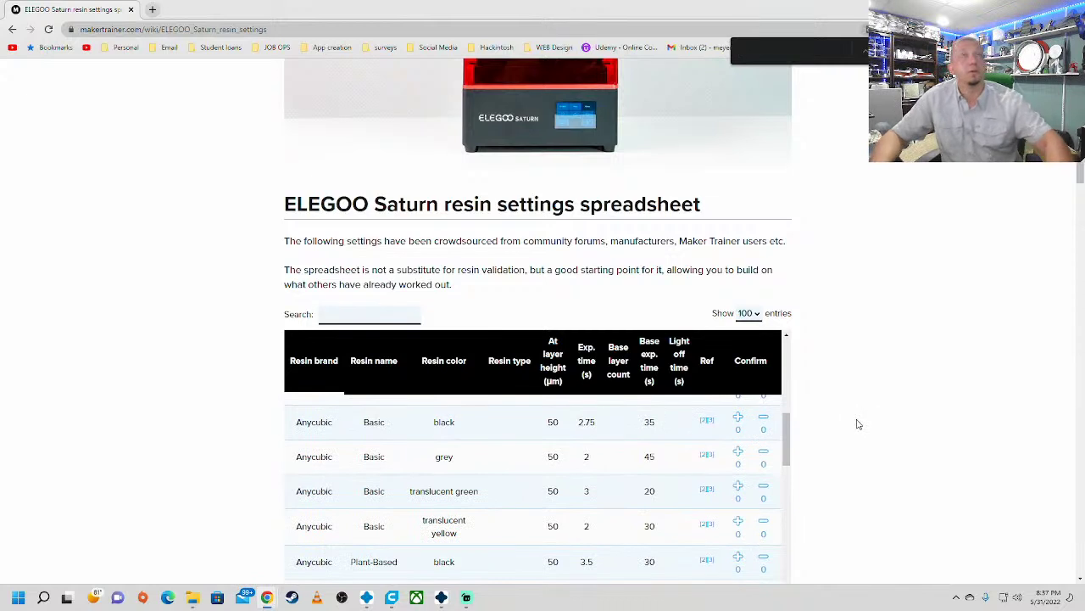
Step: Search the page for "elegoo" and advance through the matches to the ELEGOO resin rows in the spreadsheet
text(elegoo)
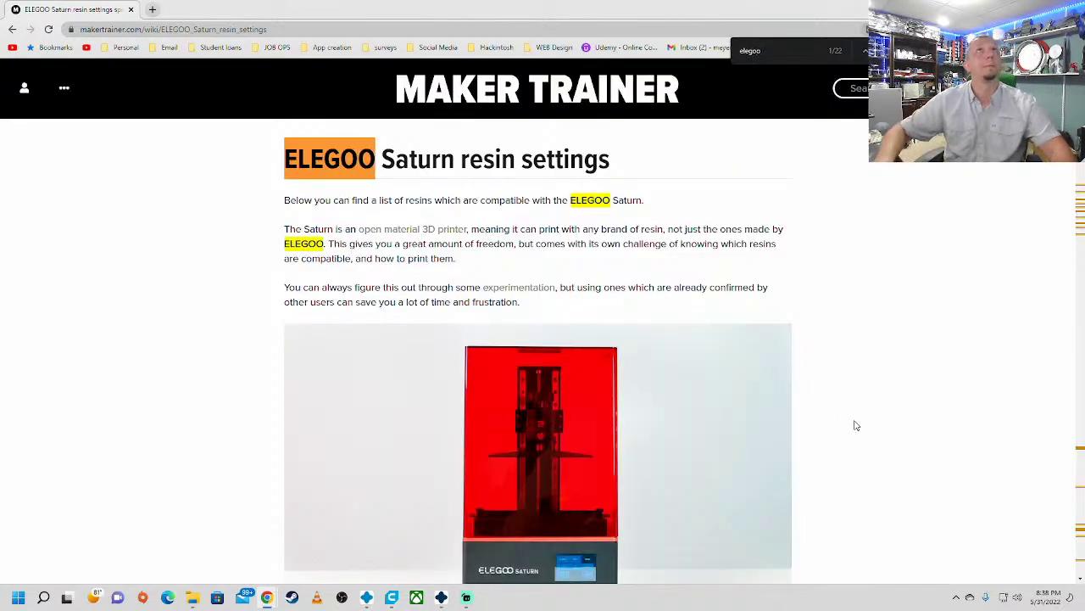
key(Return)
key(Return)
key(Return)
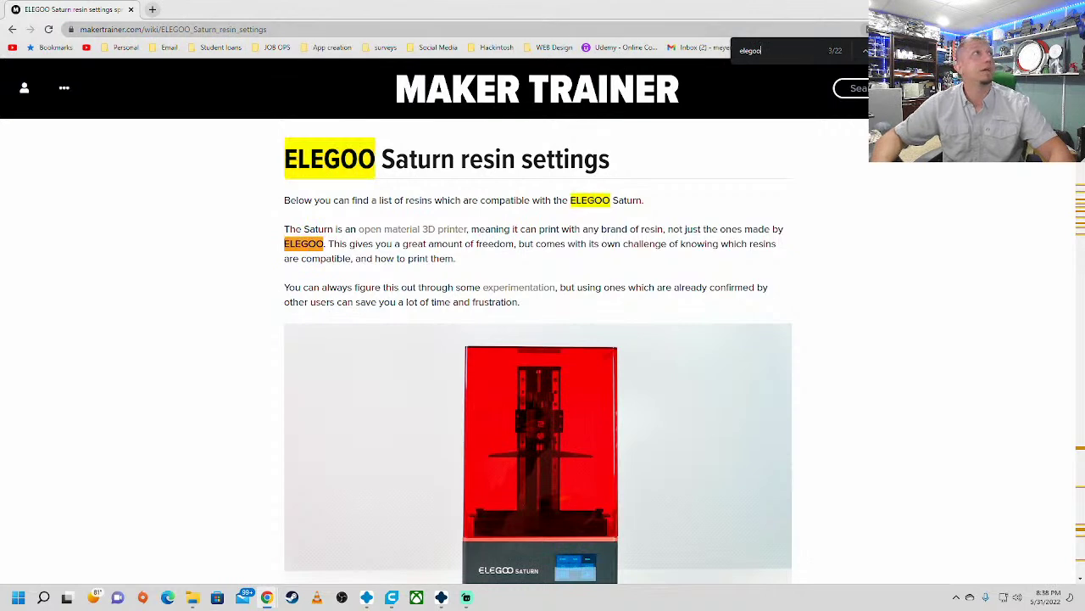
key(Return)
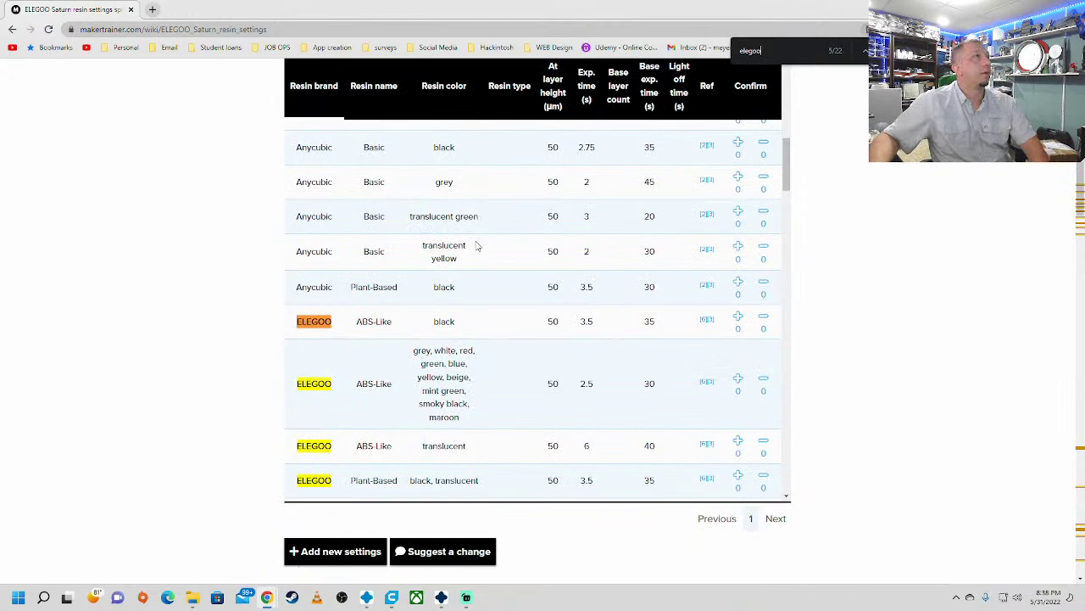
Step: Examine the exposure and base exposure times of the ELEGOO ABS-Like, Plant-Based, Standard and Water Washable resins
scroll(477, 245, down, 3)
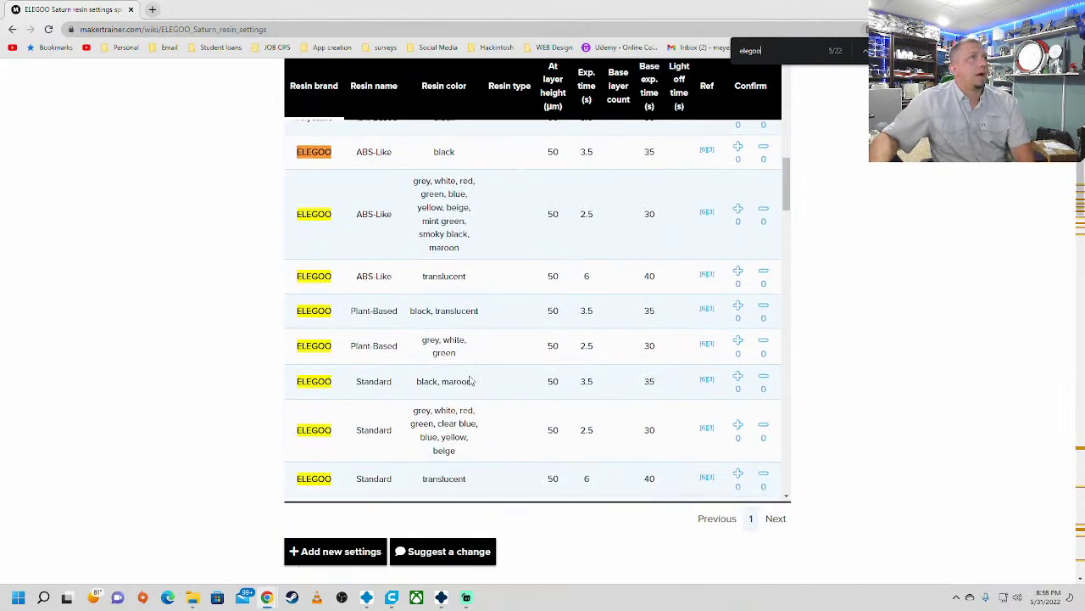
scroll(478, 378, down, 2)
scroll(478, 364, up, 2)
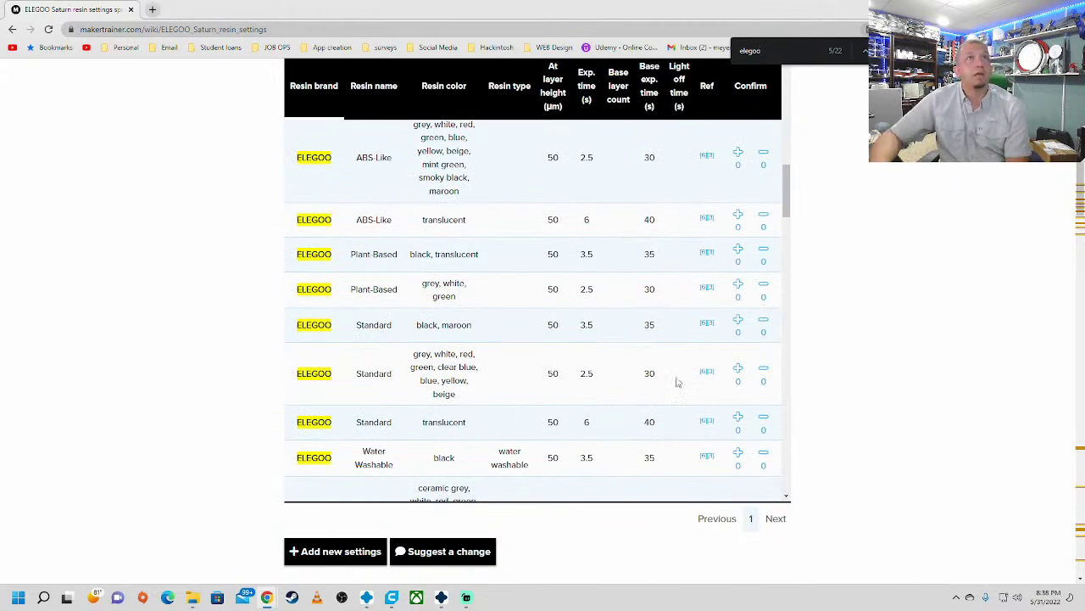
scroll(670, 377, up, 1)
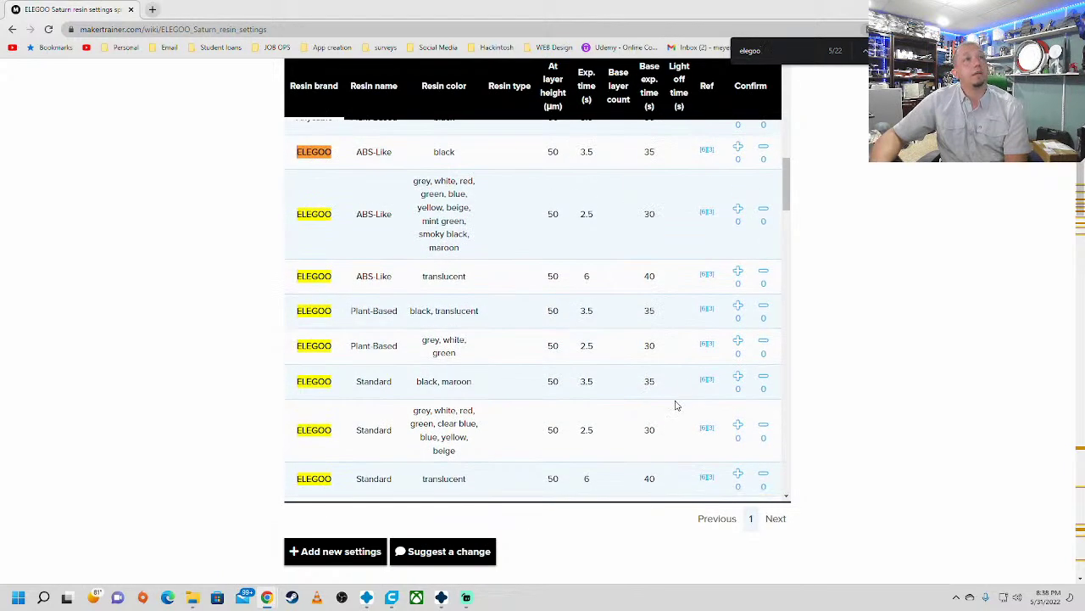
scroll(676, 404, down, 1)
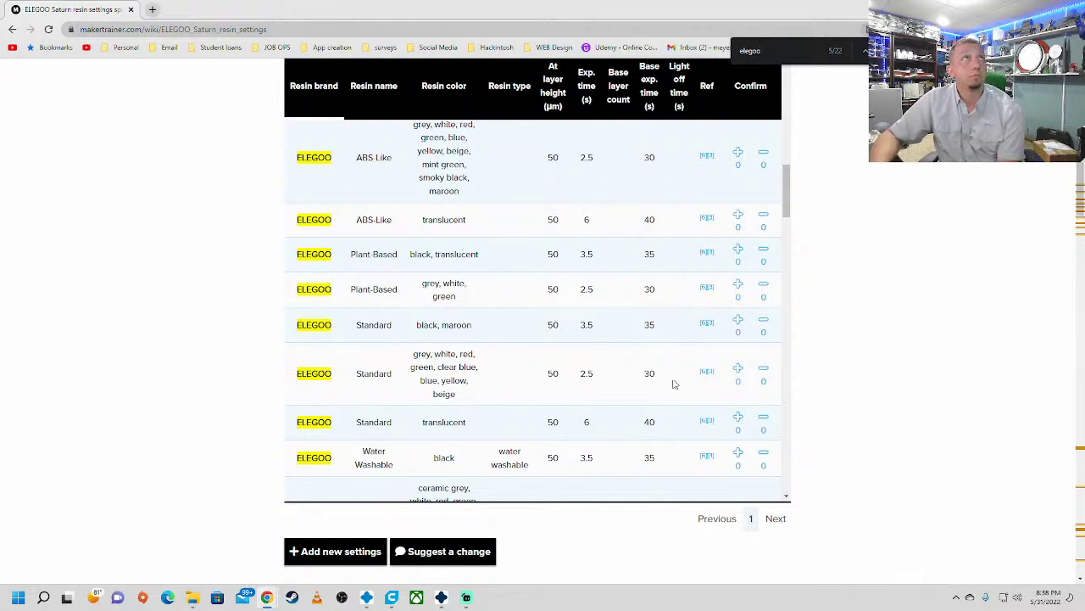
Step: Compare the ELEGOO SATURN S print settings in CHITUBOX Pro with the ELEGOO resin rows in the Maker Trainer spreadsheet
click(441, 597)
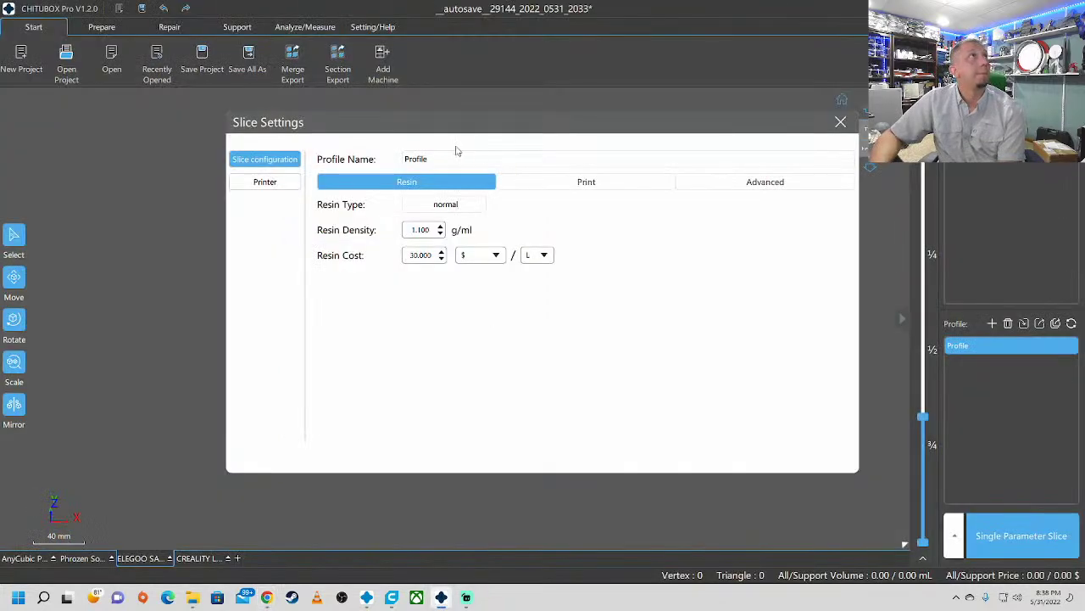
click(585, 181)
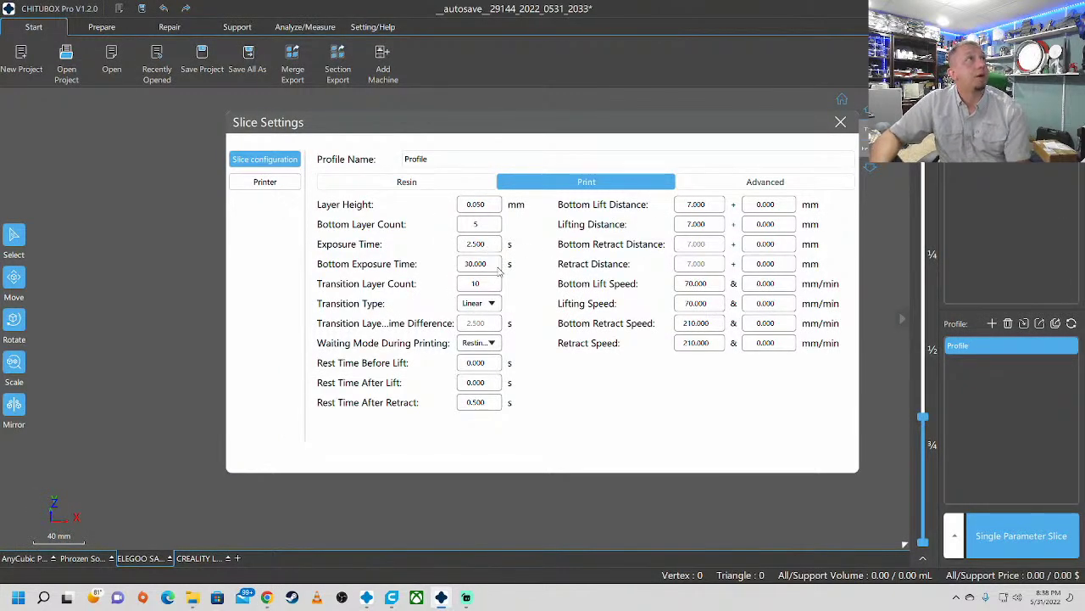
click(366, 597)
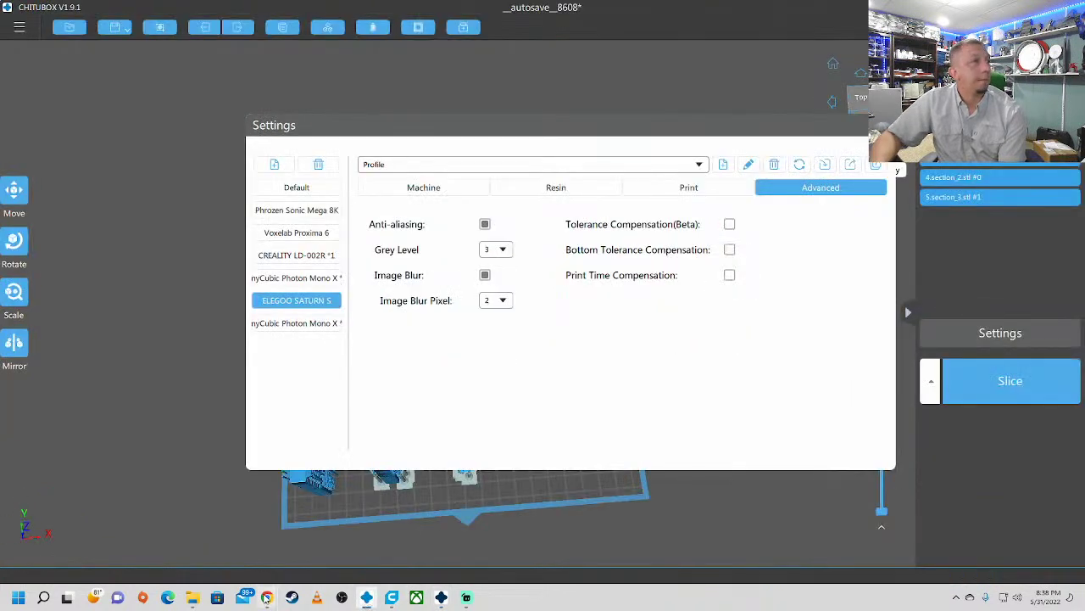
mouse_move(268, 596)
click(354, 535)
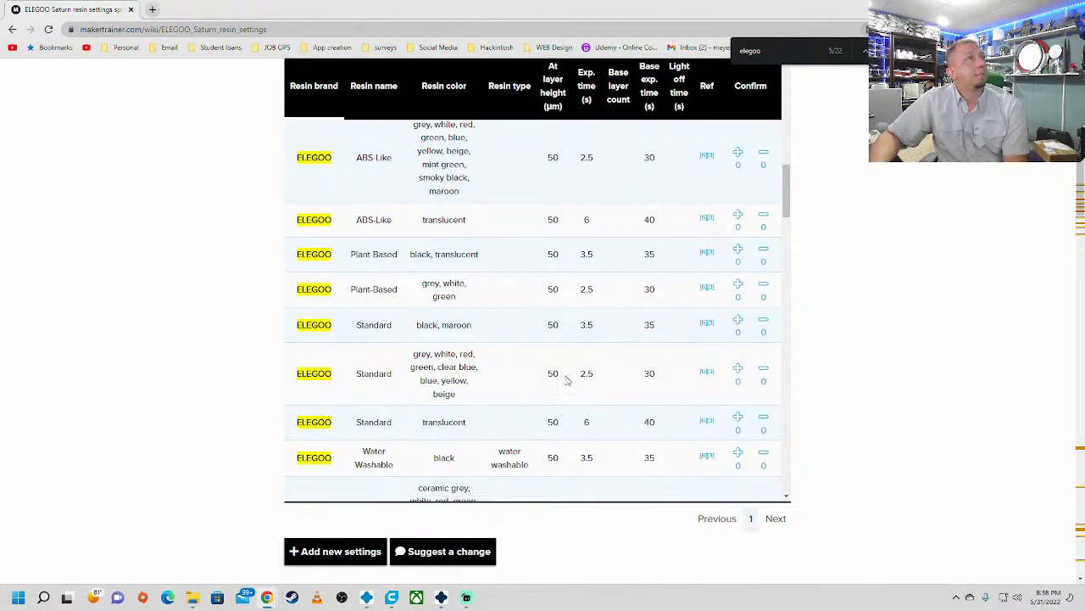
click(441, 598)
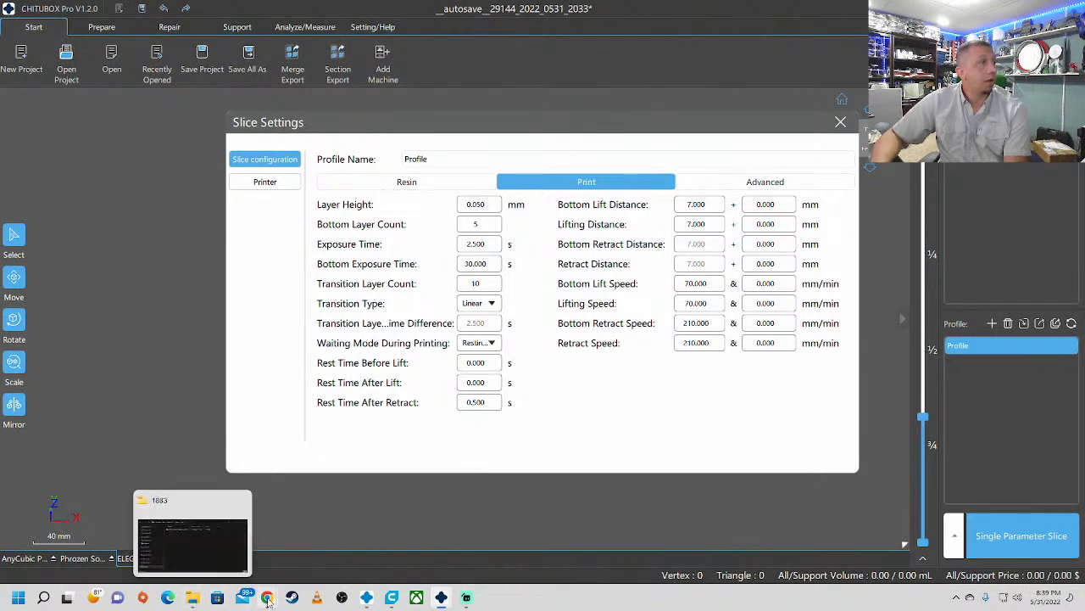
click(331, 550)
scroll(625, 307, down, 2)
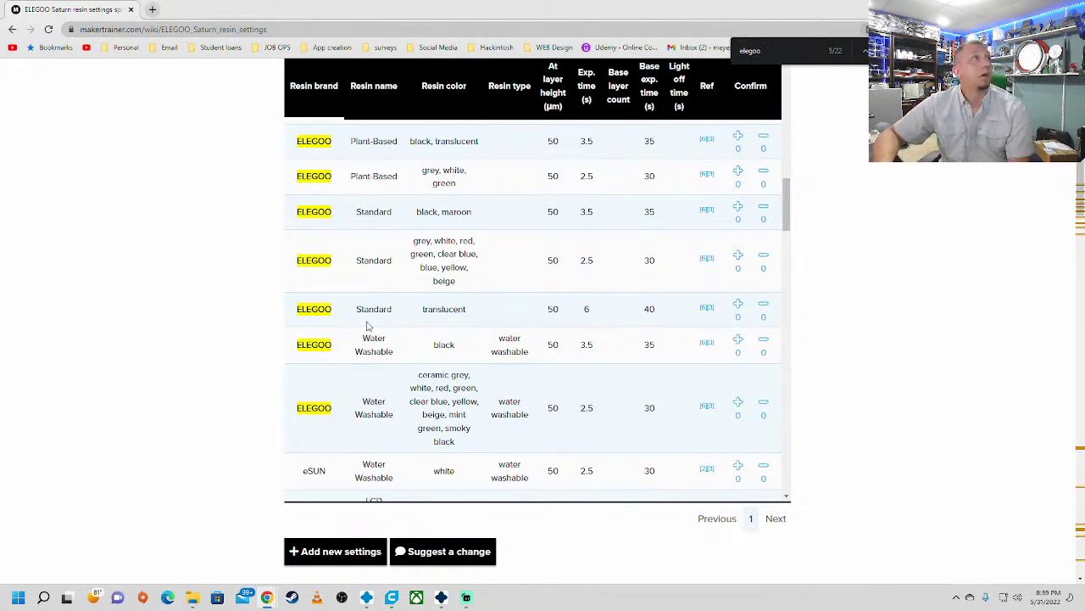
scroll(346, 335, up, 2)
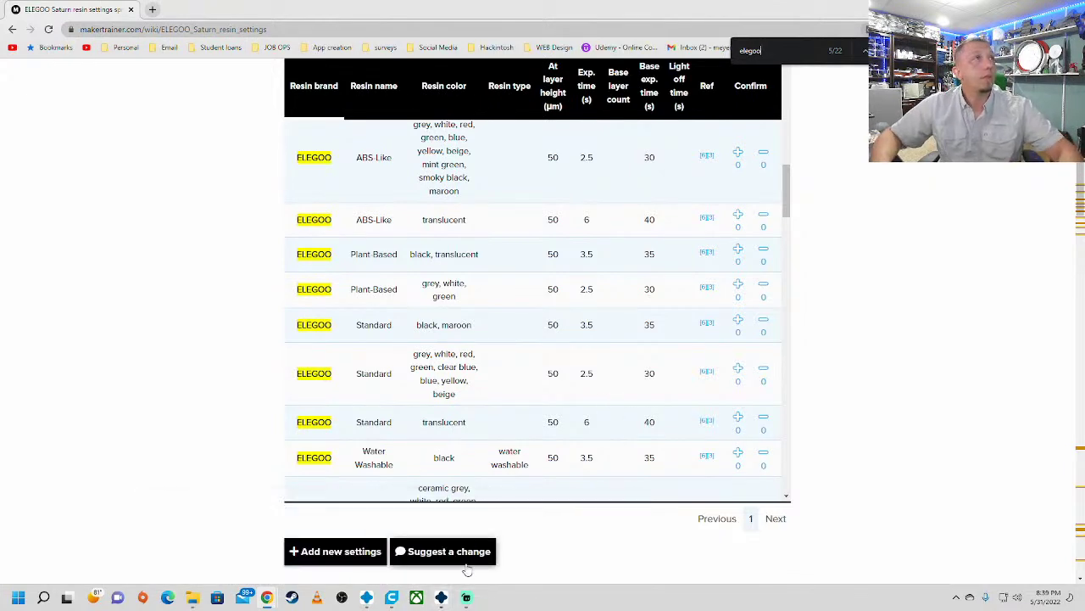
Step: Switch to CHITUBOX Pro and set the profile's bottom exposure time to 40 s, closing the slice settings
click(441, 597)
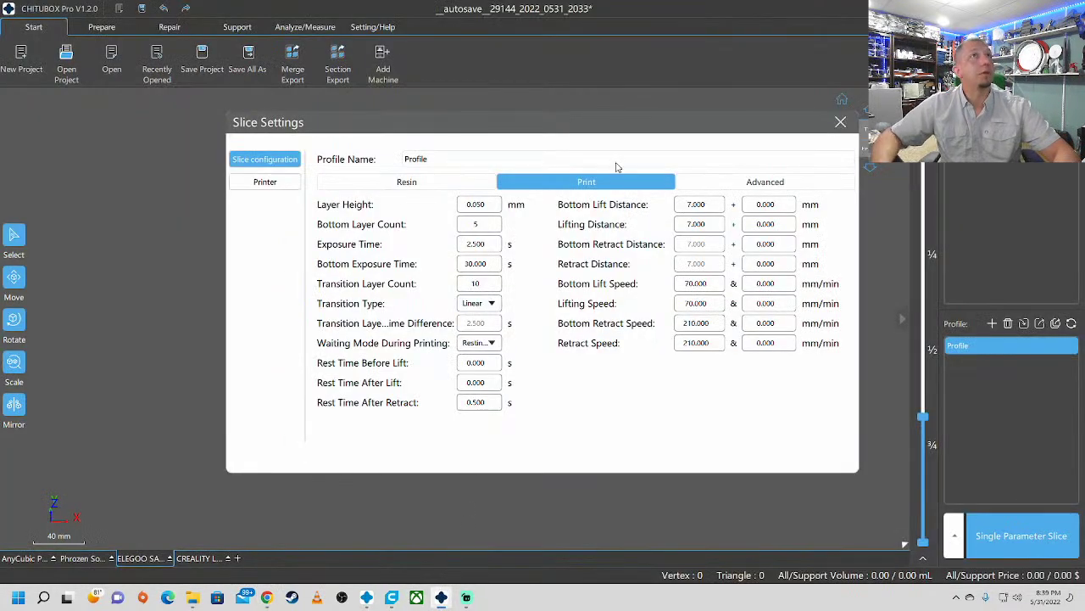
double_click(472, 269)
click(475, 266)
key(BackSpace)
text(4)
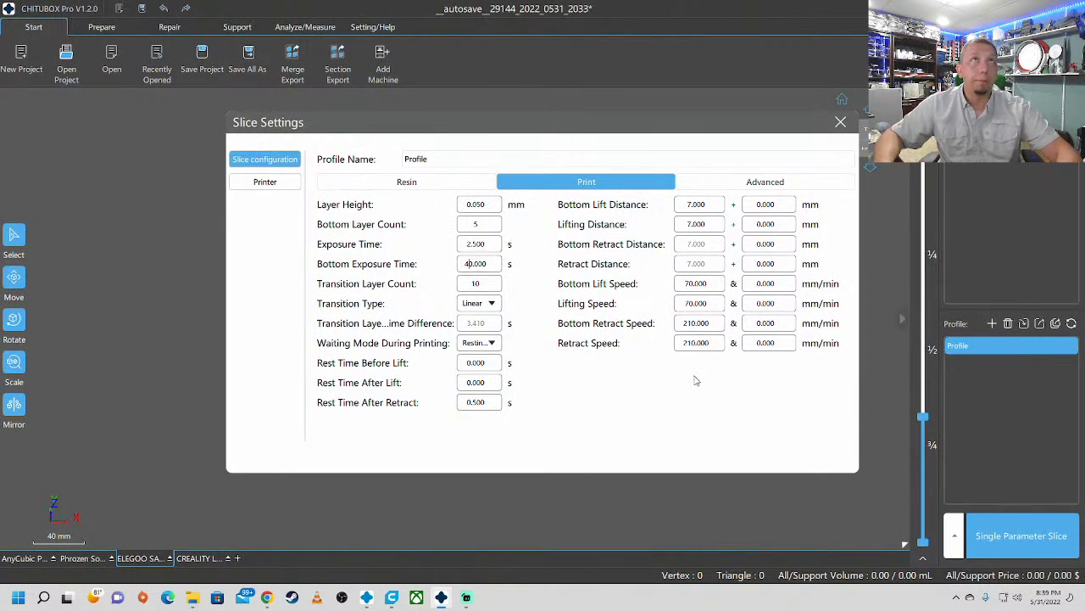
click(841, 122)
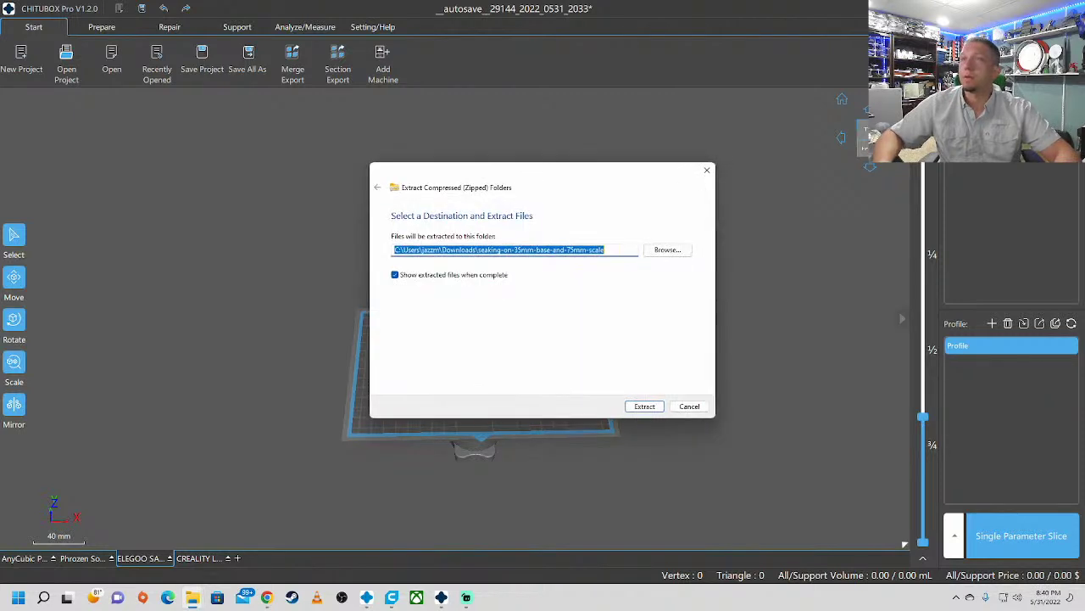
Step: Extract the seaking-on-35mm-base-and-75mm-scale archive and import one of its supported models onto the ELEGOO SATURN S plate
click(644, 405)
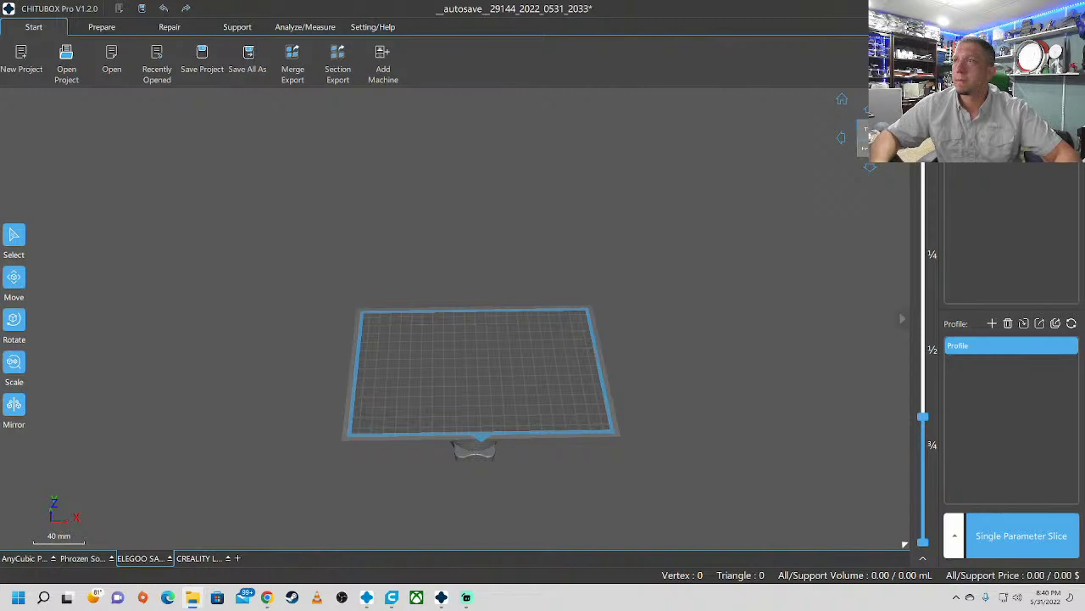
drag(472, 466, 551, 341)
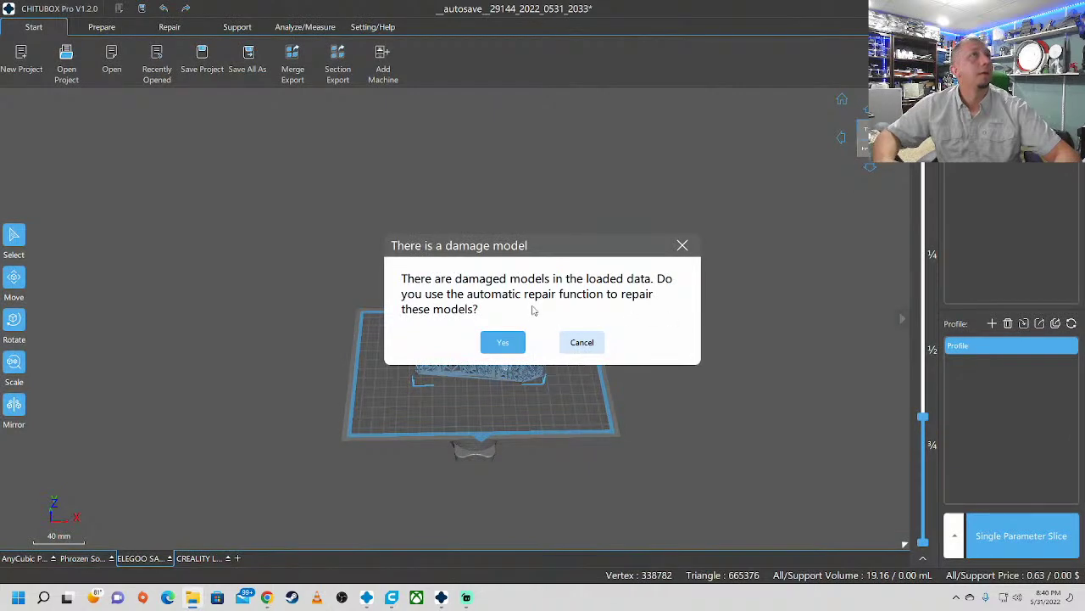
Step: Repair the damaged imported model and keep only the repaired version
click(506, 343)
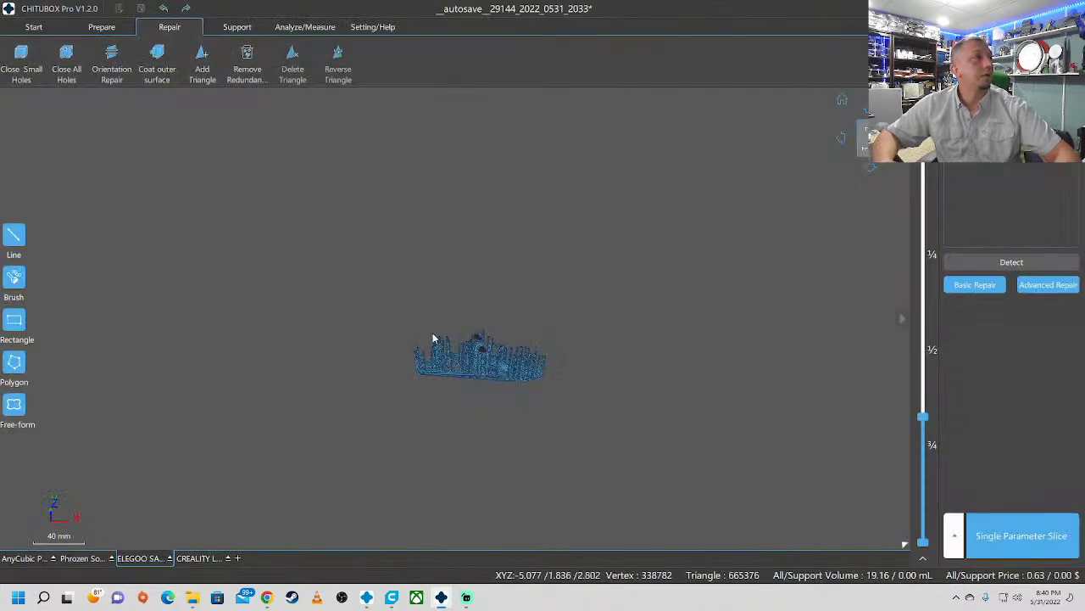
mouse_move(445, 377)
right_down()
mouse_move(639, 252)
mouse_move(462, 396)
mouse_move(438, 404)
mouse_move(433, 380)
right_up()
scroll(484, 359, up, 3)
click(26, 52)
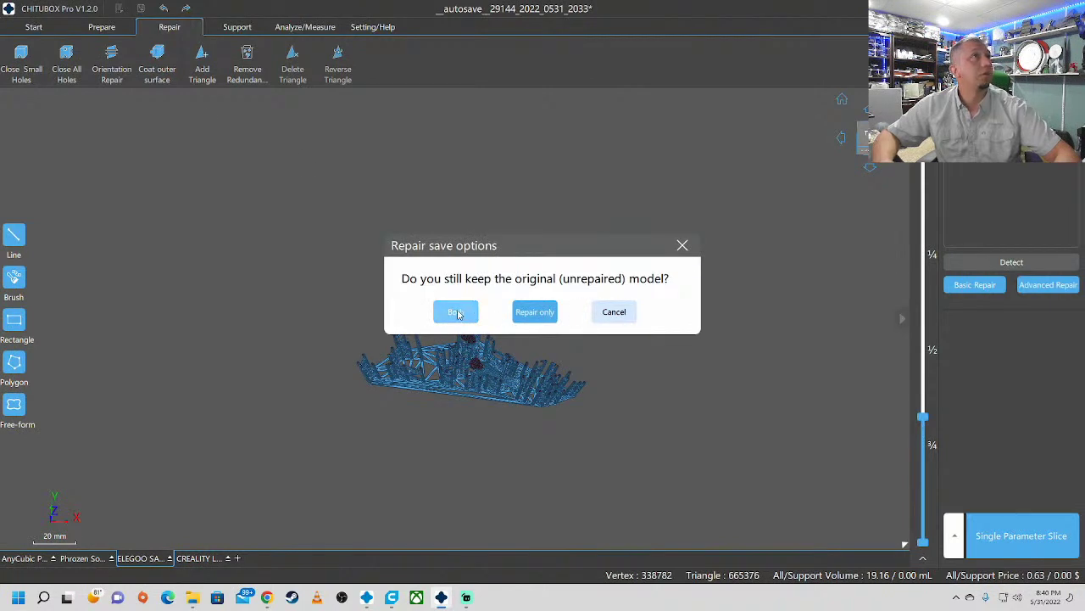
click(550, 311)
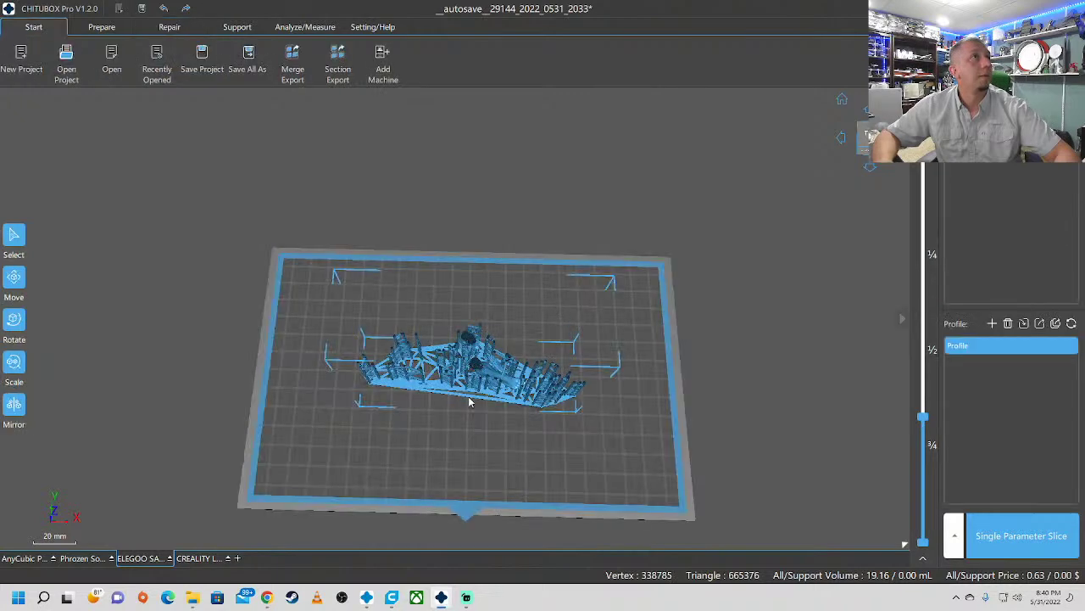
Step: Replace the model on the plate with several models from the extracted folder, declining the automatic repair
drag(523, 358, 384, 372)
key(Delete)
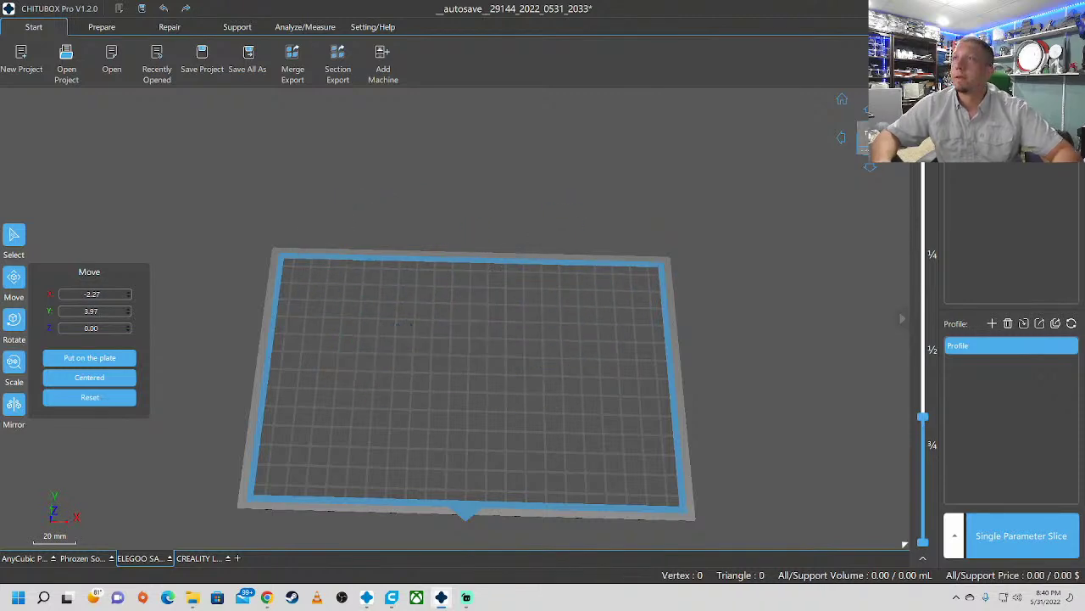
key(ctrl)
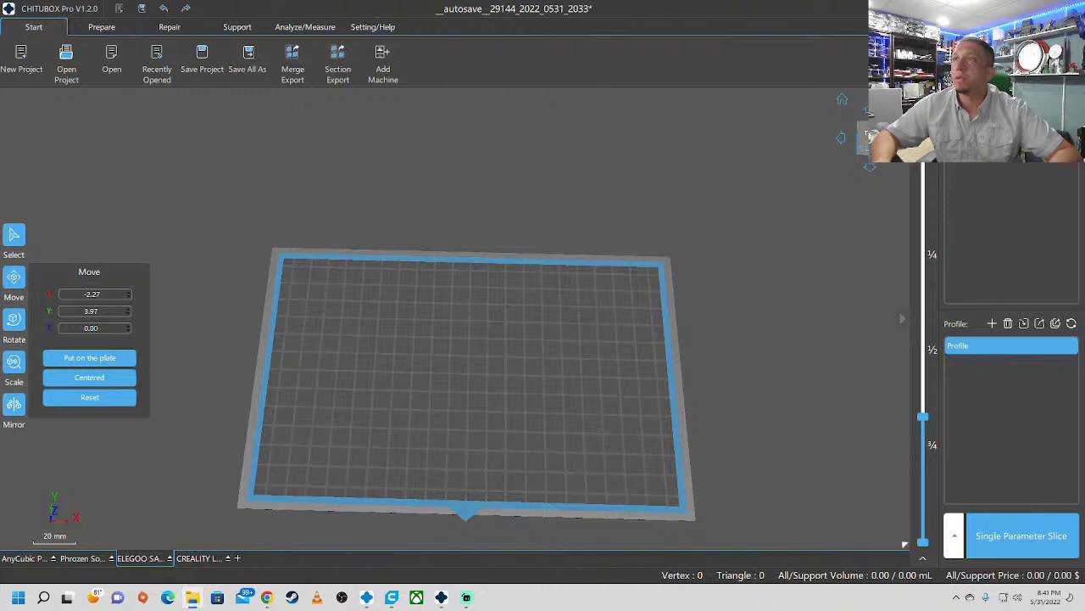
drag(642, 491, 457, 363)
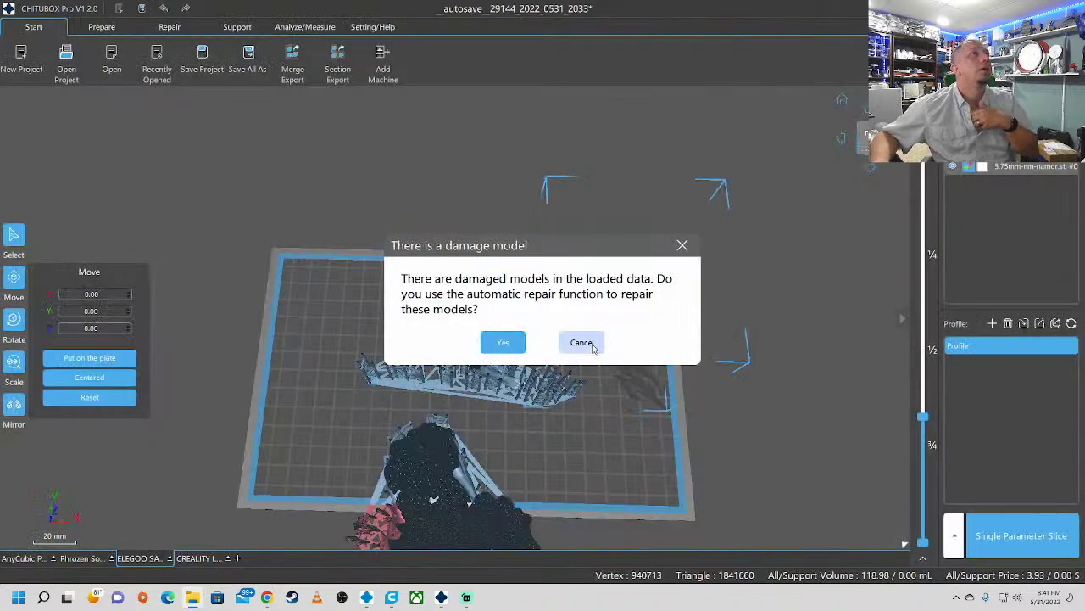
click(580, 342)
Step: Move the large supported base model onto the left part of the build plate, clear of the other models
drag(631, 466, 577, 420)
click(494, 407)
click(325, 363)
drag(324, 363, 357, 393)
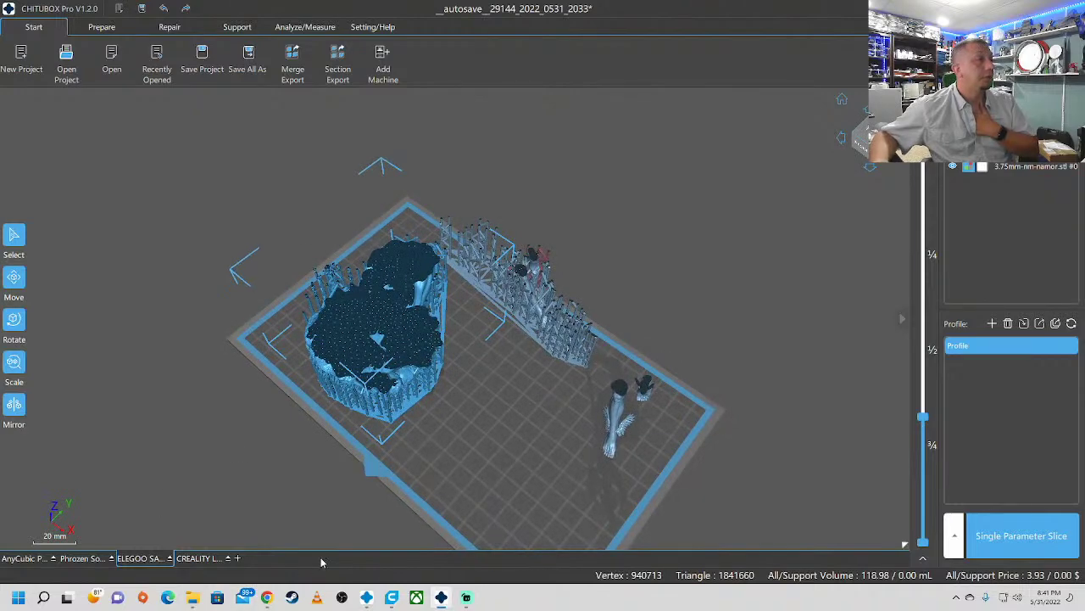
Step: Switch to basic CHITUBOX, close its settings and delete all the starship sections from the build plate
click(366, 597)
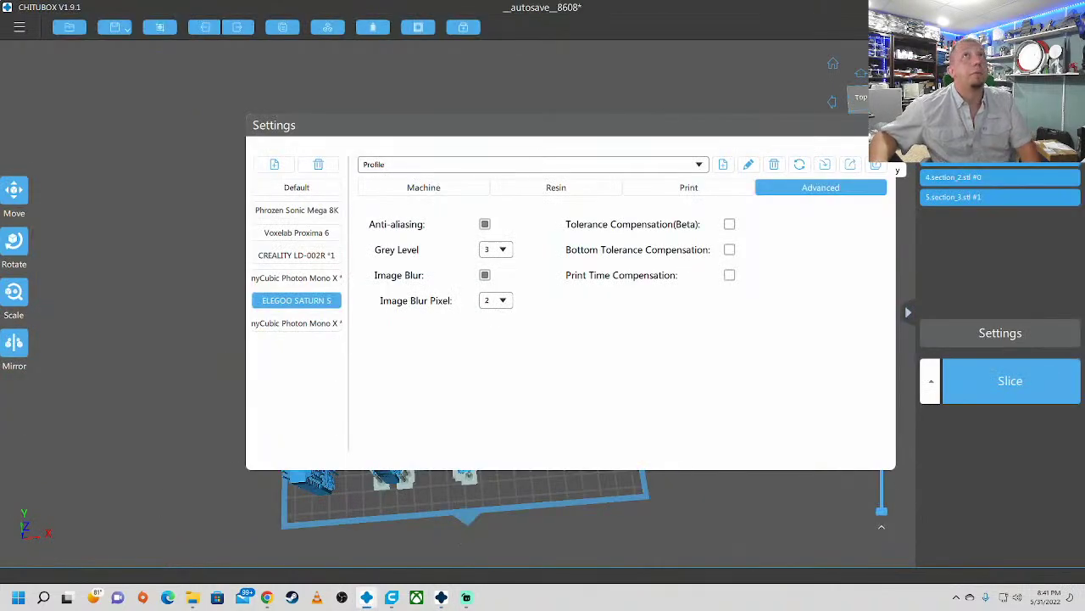
click(877, 125)
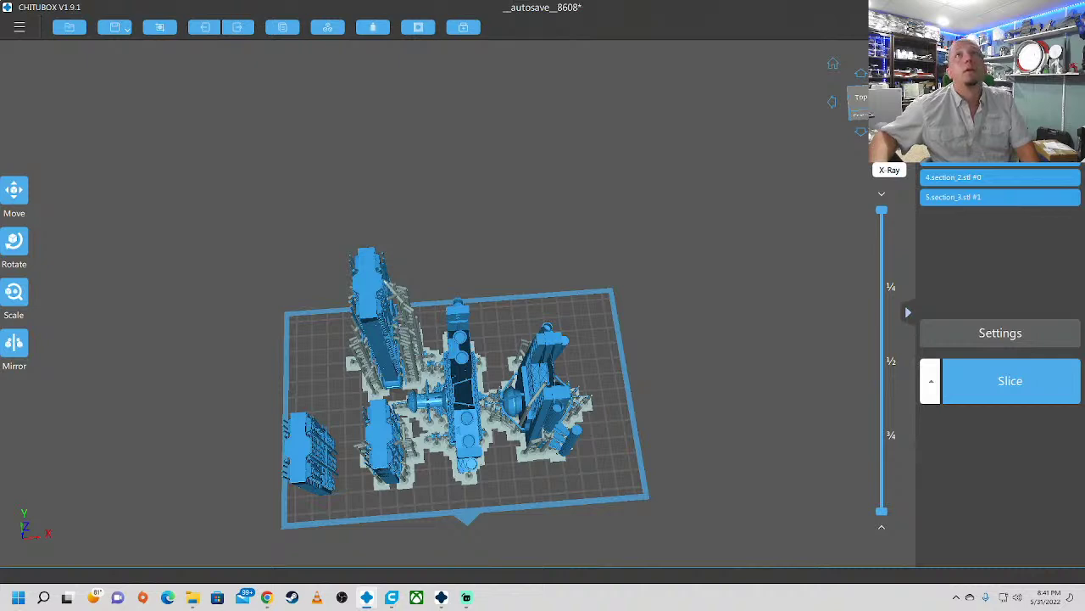
key(Delete)
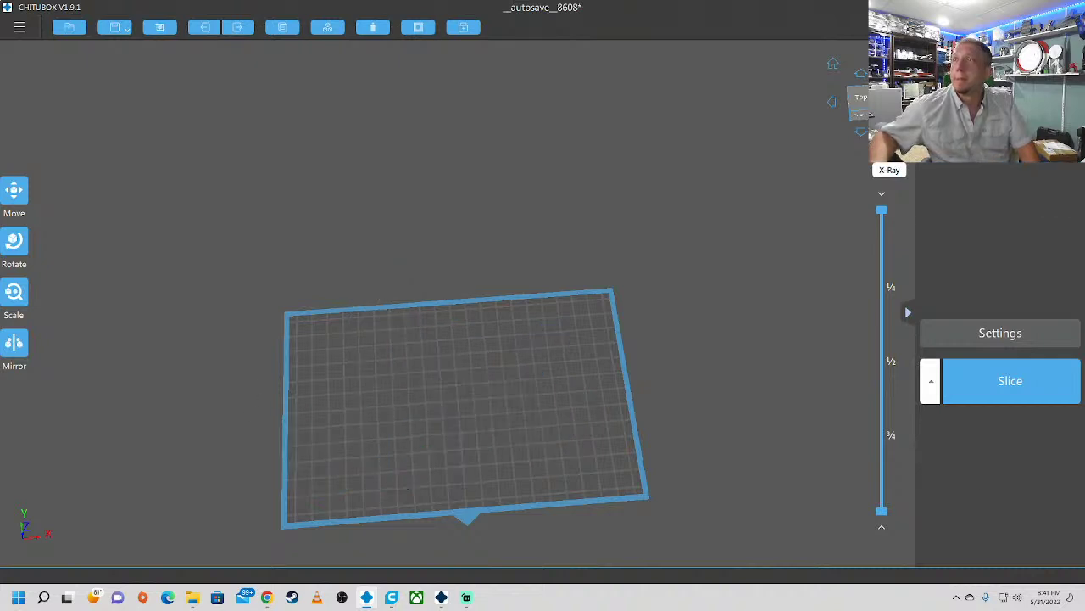
Step: Load the Namor base and figure models onto the plate and move the supported base to about X -40.3, Y 0.5
drag(630, 442, 413, 458)
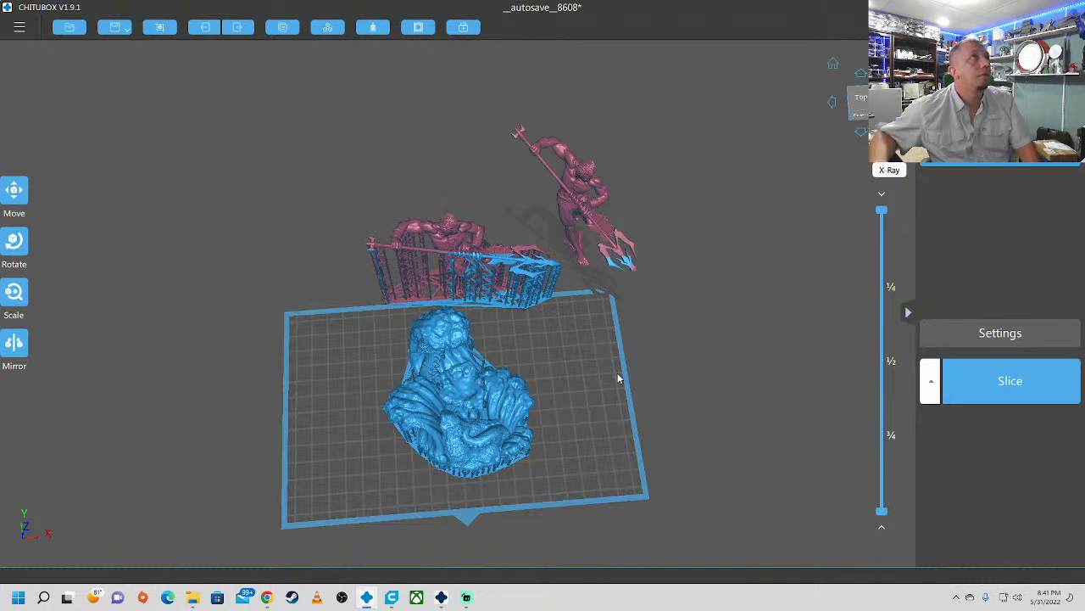
drag(617, 376, 572, 379)
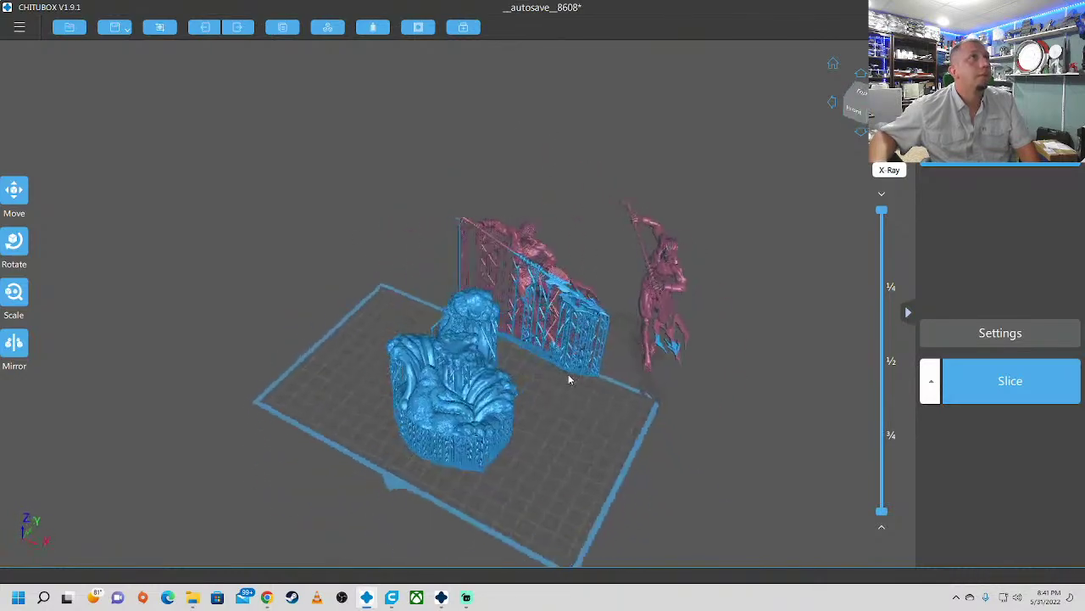
right_drag(572, 379, 555, 379)
drag(464, 416, 418, 379)
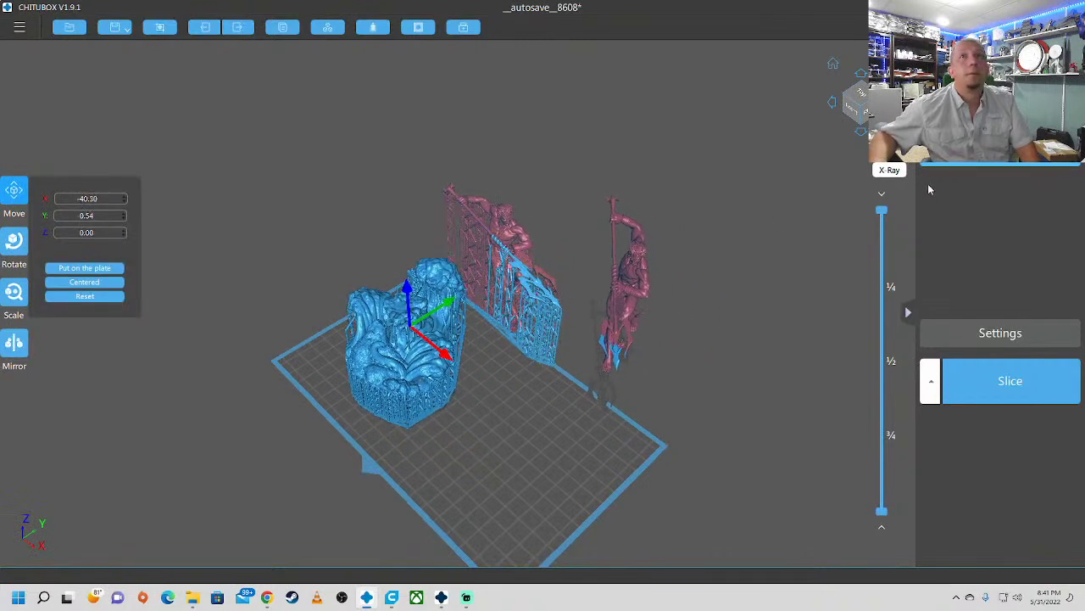
Step: Look through the available slicing profiles, deselect the base and examine the loaded Namor models up close
click(930, 381)
scroll(974, 318, down, 1)
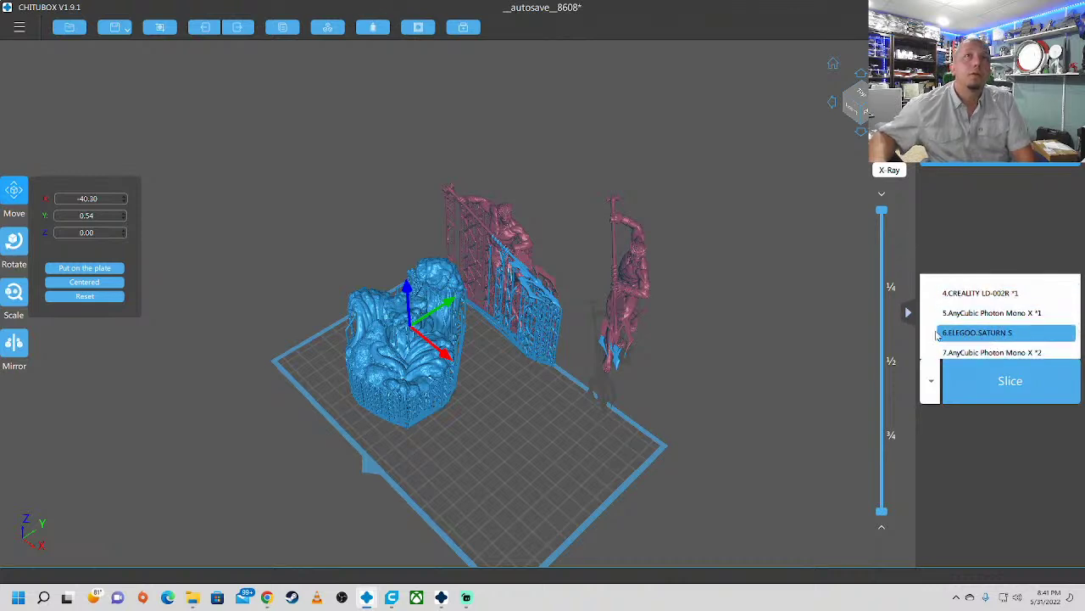
click(908, 312)
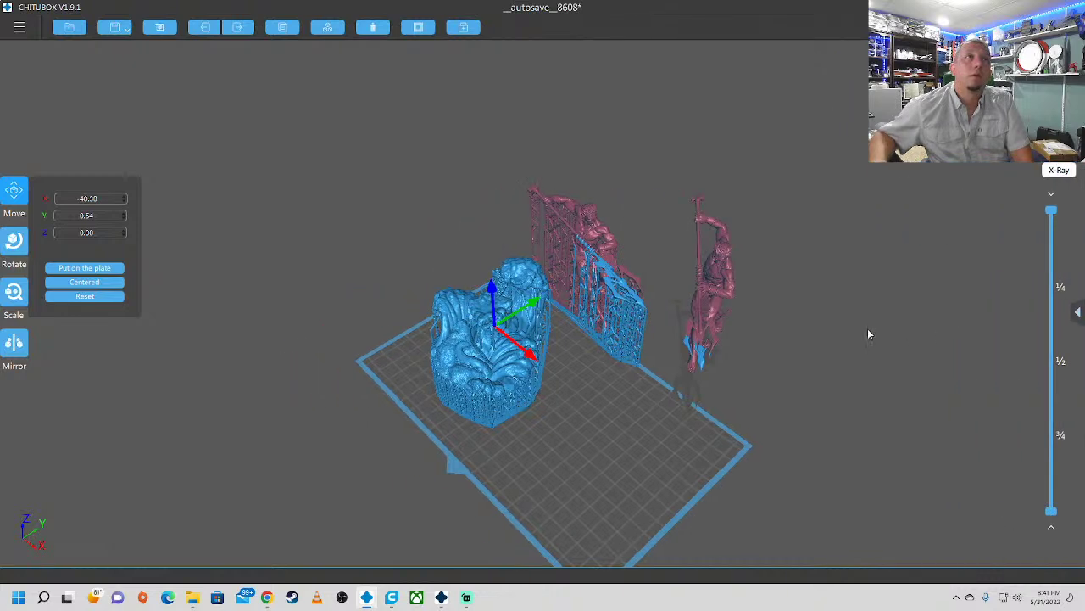
click(759, 343)
click(1076, 313)
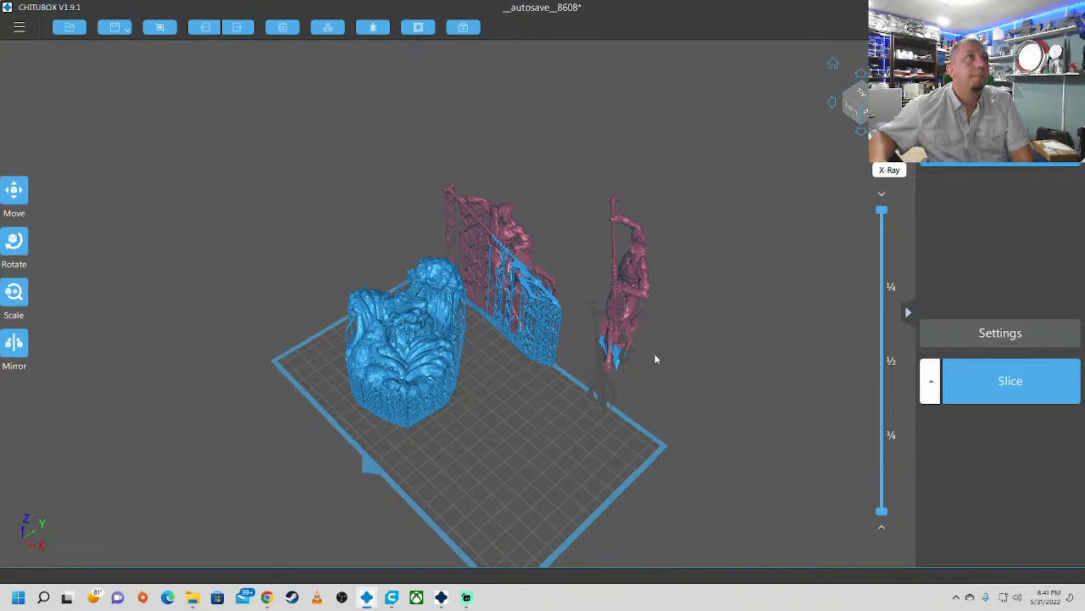
drag(656, 354, 484, 326)
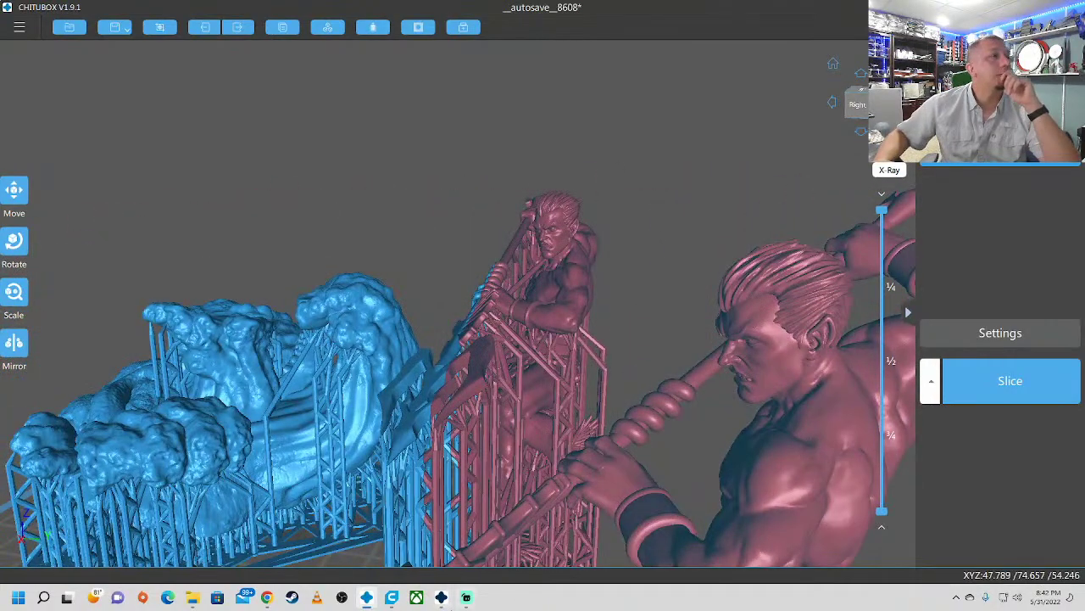
Step: Switch to CHITUBOX Pro and examine the loaded Namor models and their error details in repair mode
click(450, 596)
drag(468, 386, 624, 243)
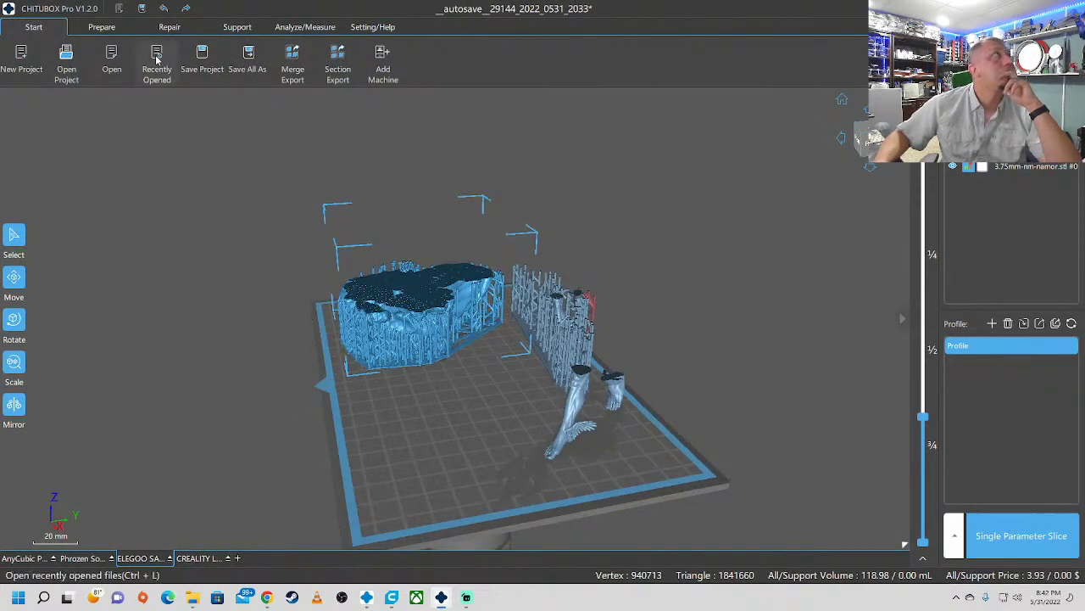
click(170, 26)
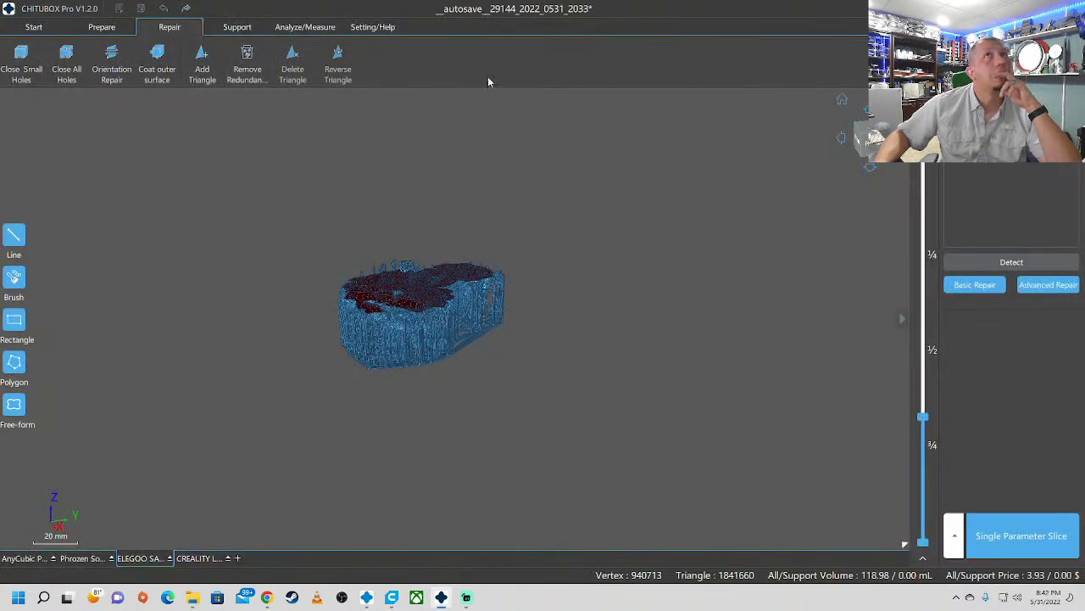
click(47, 27)
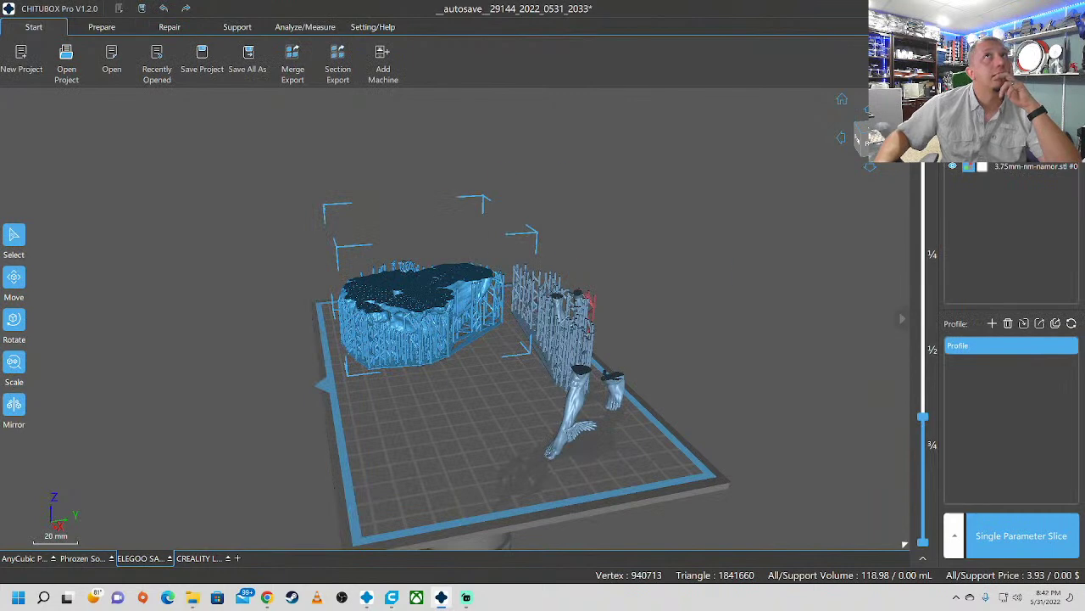
click(189, 30)
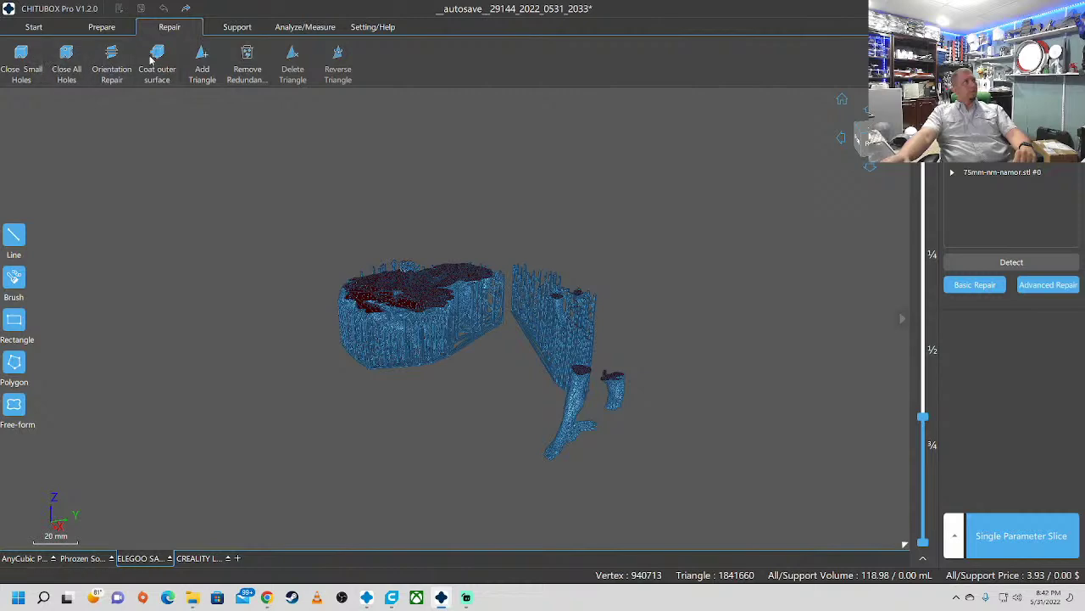
drag(530, 254, 562, 254)
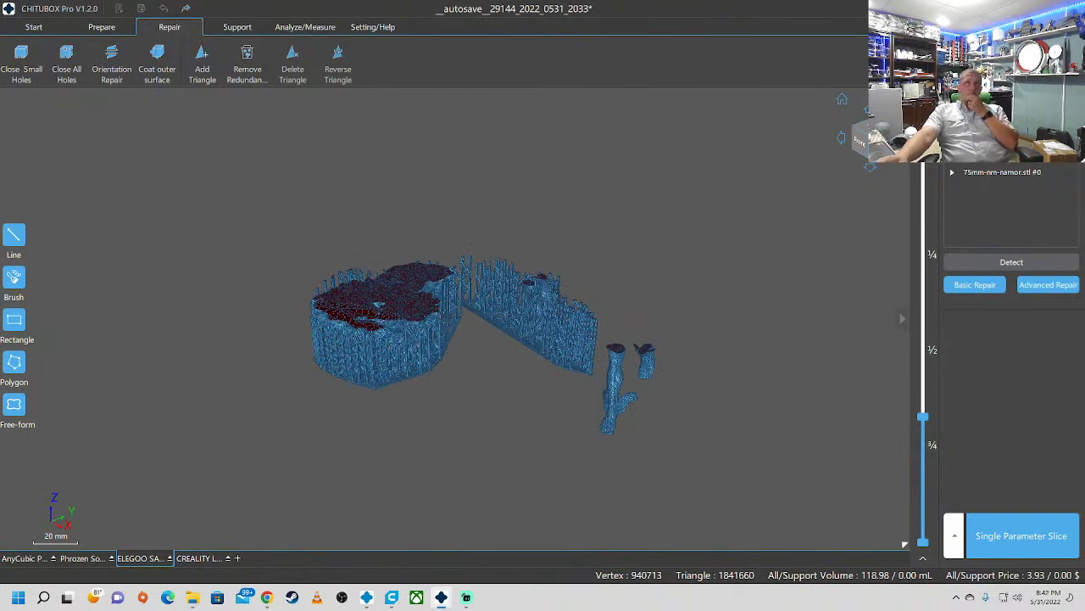
click(953, 139)
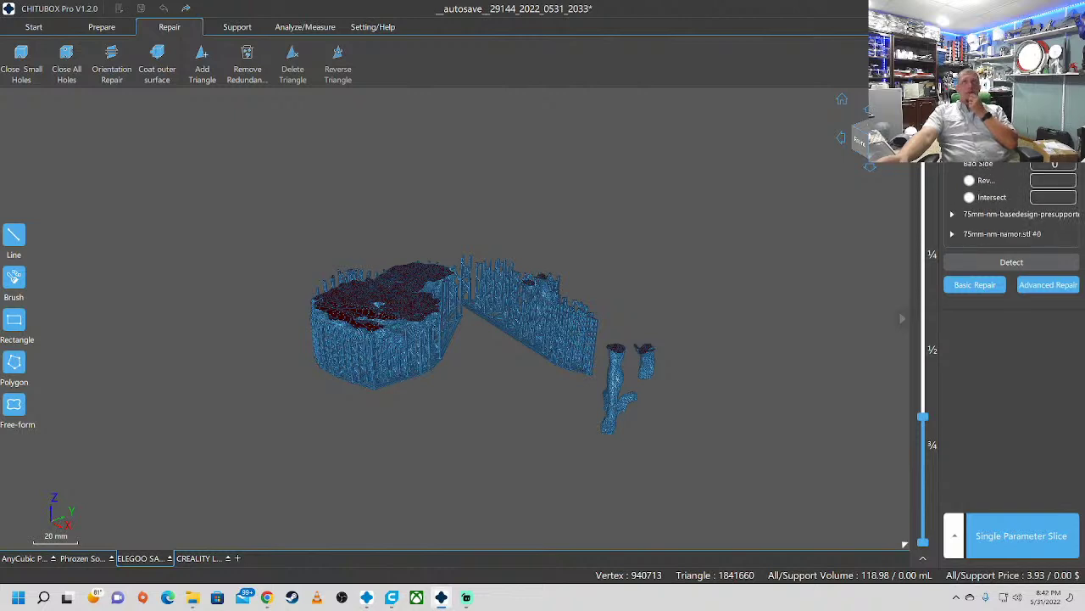
click(34, 26)
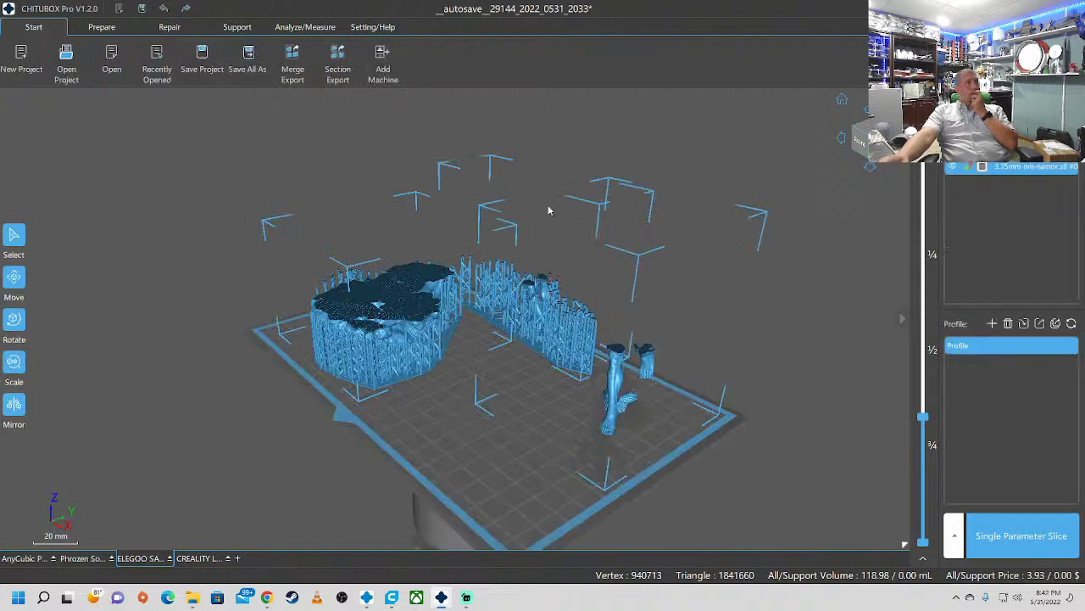
Step: Clear all models from the plate and import the supported base model again, accepting its automatic repair
right_click(524, 305)
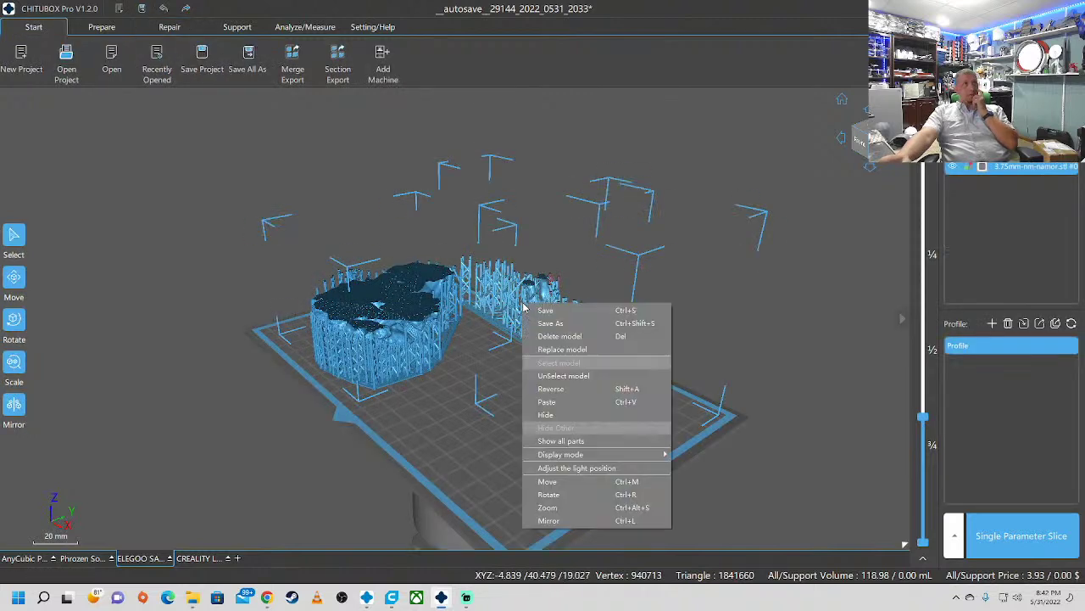
click(555, 337)
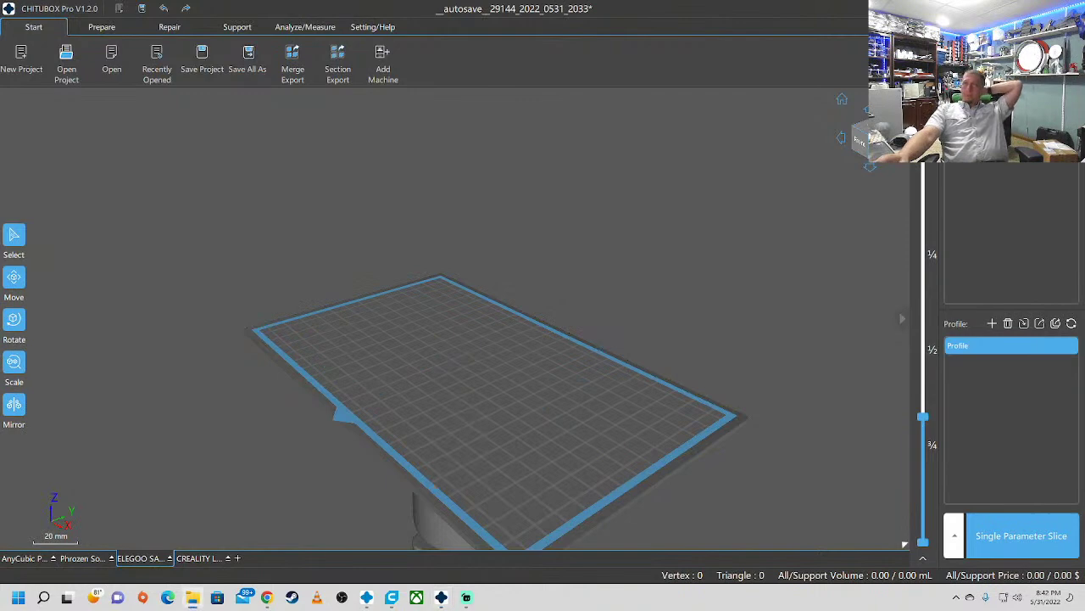
drag(0, 364, 562, 285)
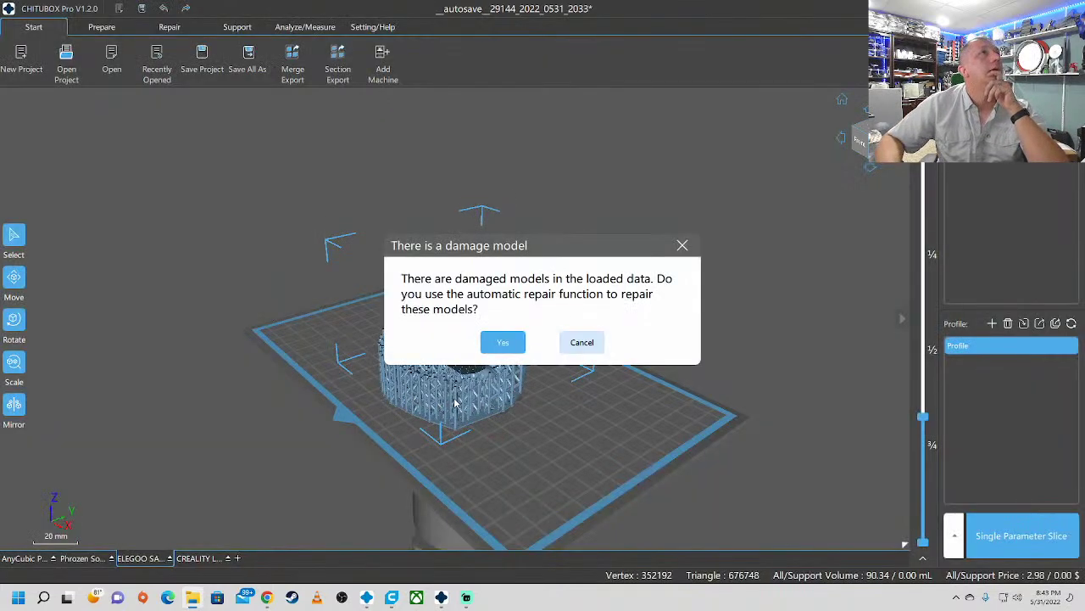
click(502, 342)
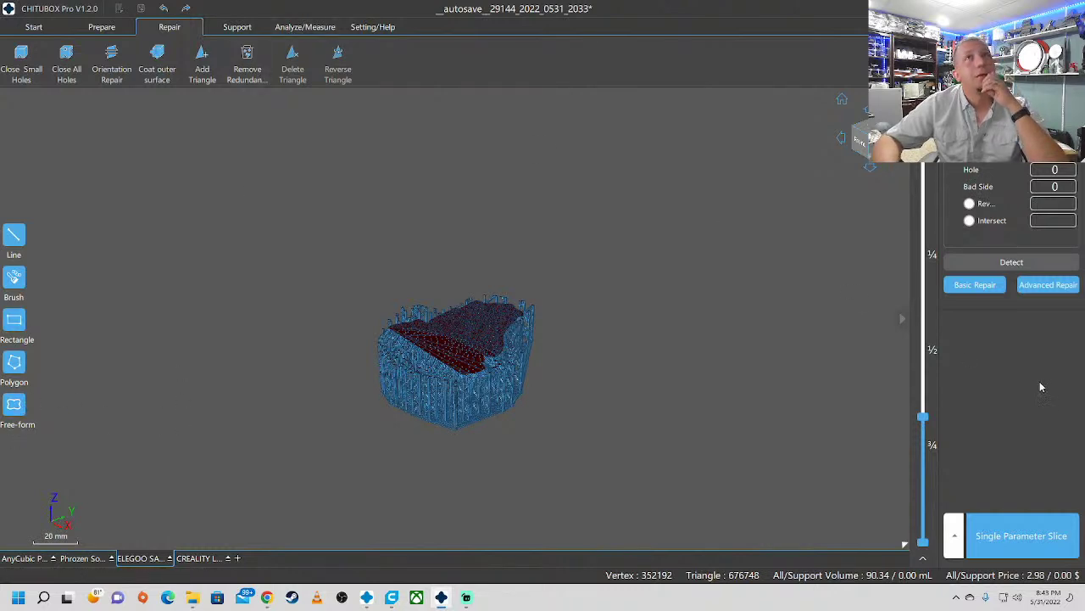
Step: Try an advanced repair on the base, cancel it, restore the full-height layer view and keep only the repaired model
click(1044, 287)
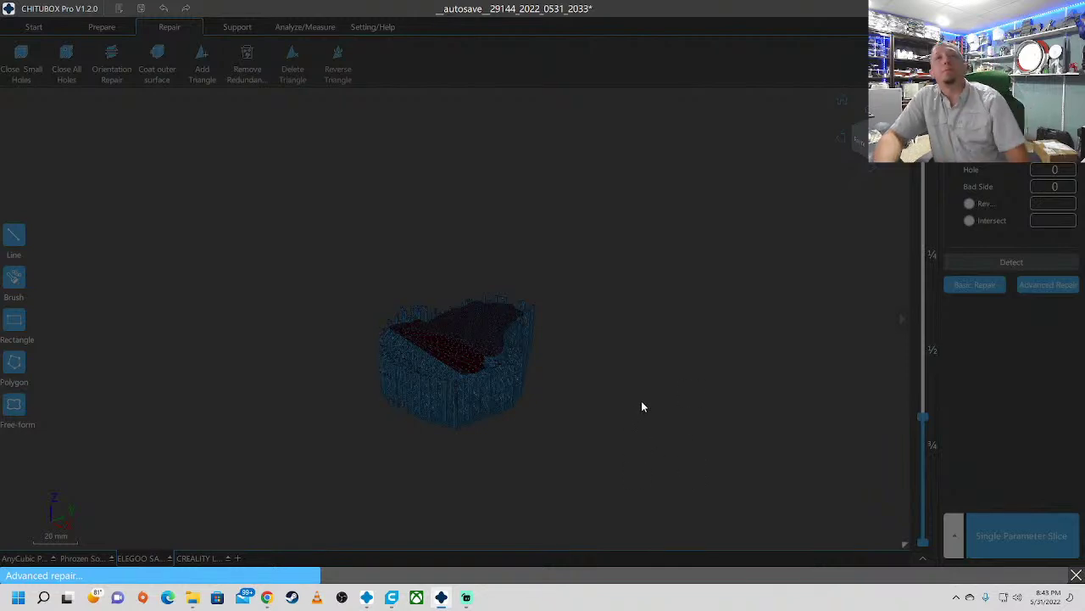
click(1075, 575)
drag(922, 418, 922, 165)
drag(337, 318, 378, 373)
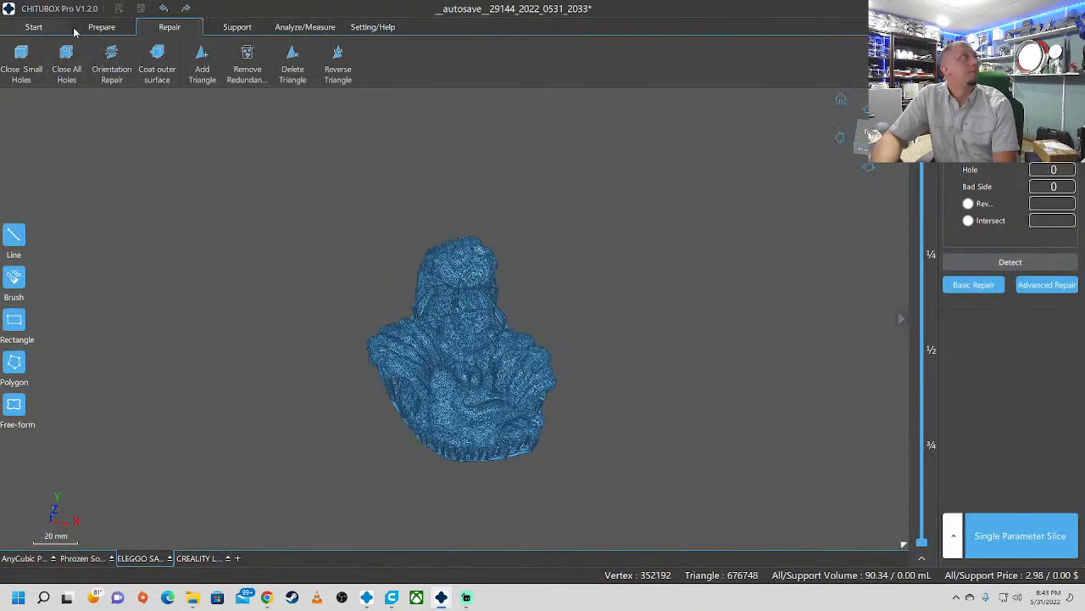
click(86, 28)
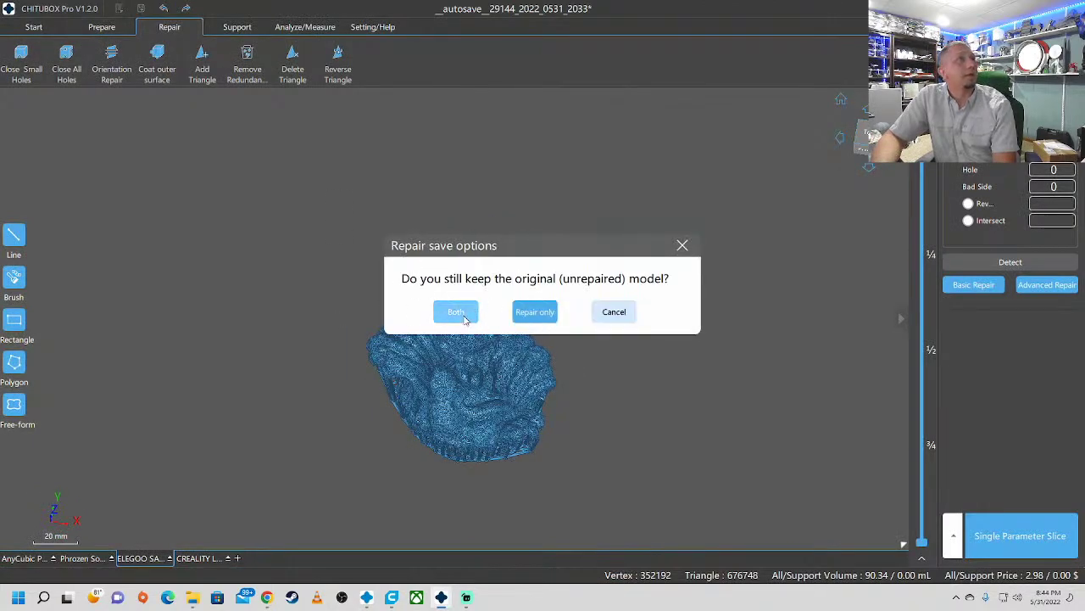
click(551, 313)
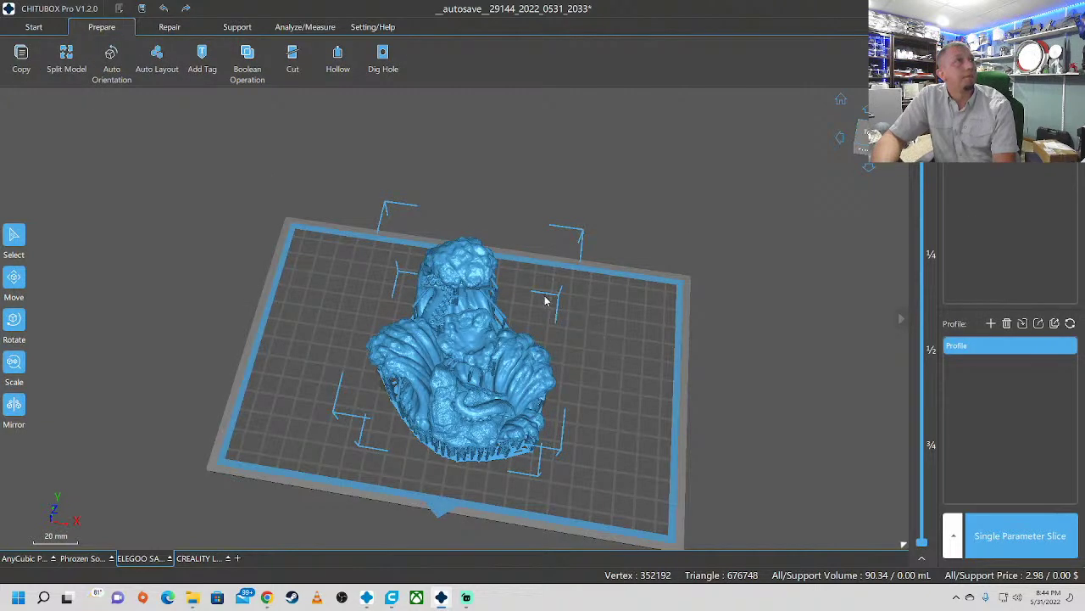
Step: Move the repaired base model to one end of the build plate, at about X -54.6, Y -5.7
right_drag(591, 388, 456, 408)
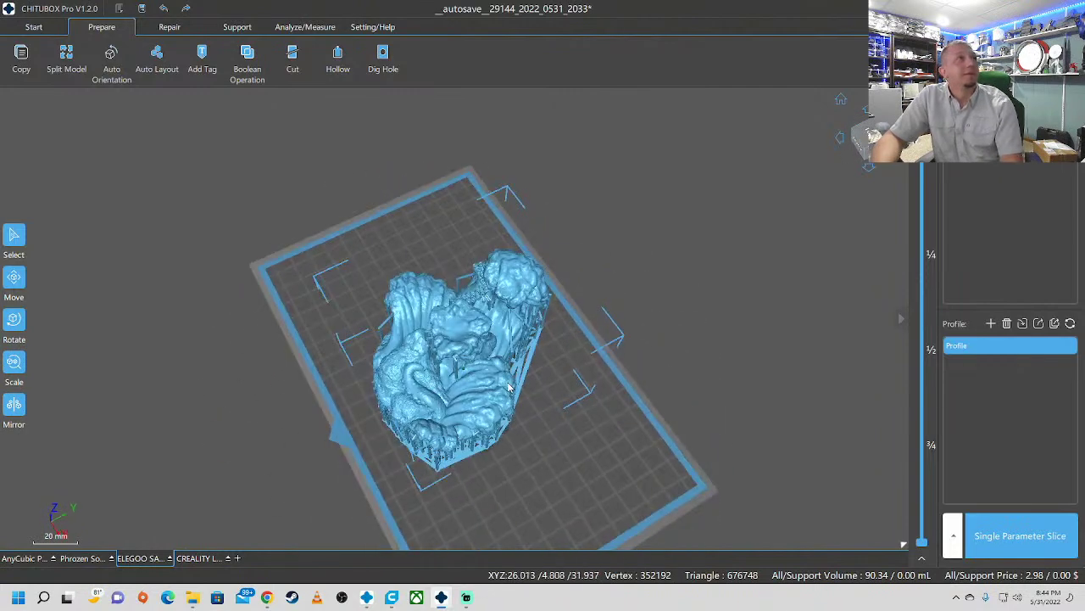
click(455, 409)
drag(455, 409, 406, 322)
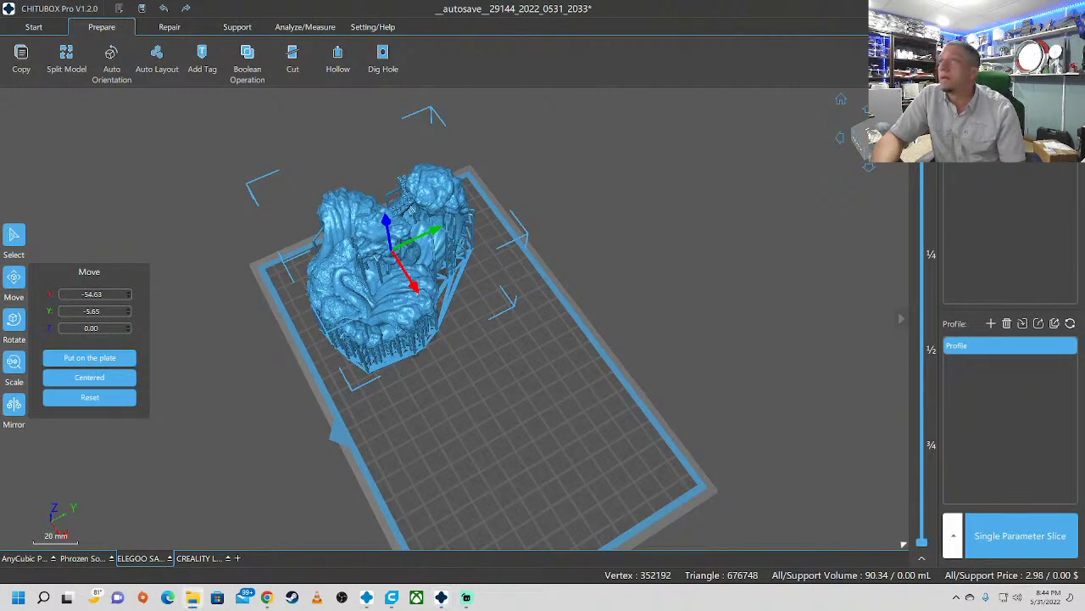
Step: Import the supported Namor figure without automatic repair and place it on the plate beside the base
drag(1084, 458, 506, 445)
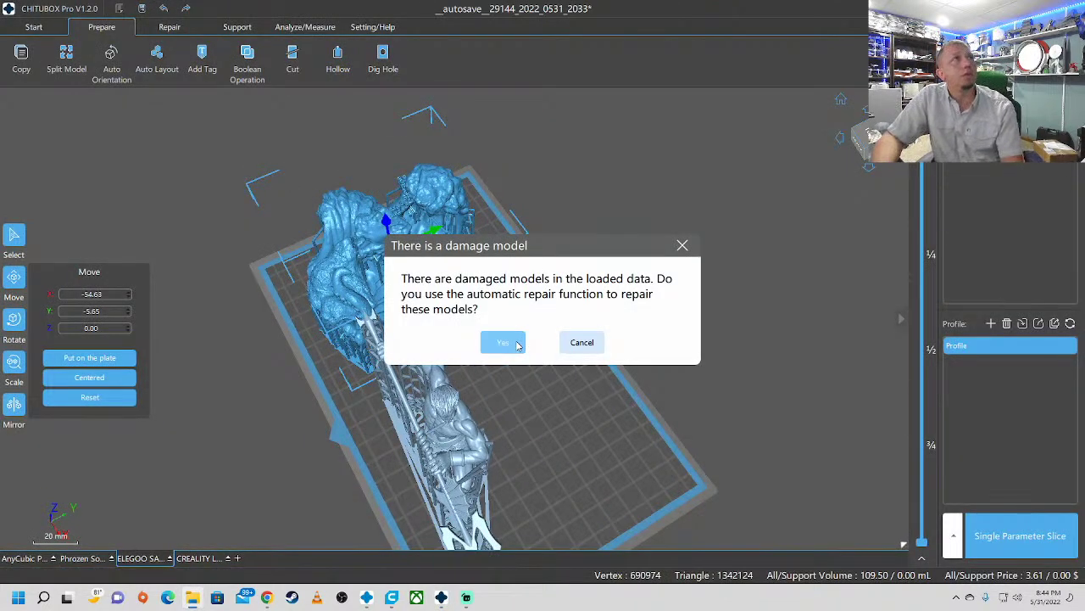
click(581, 342)
drag(348, 428, 516, 319)
click(518, 426)
drag(518, 426, 358, 309)
scroll(358, 308, up, 6)
scroll(357, 309, down, 4)
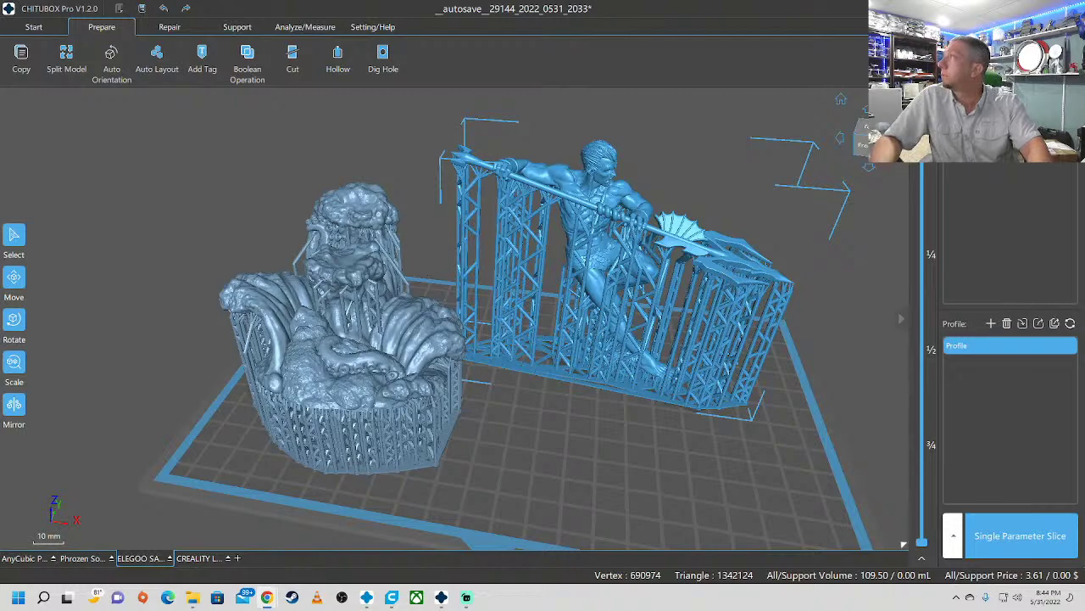
Step: Switch to the browser and examine the MyMiniFactory page for the Seaking miniature
drag(399, 607, 174, 9)
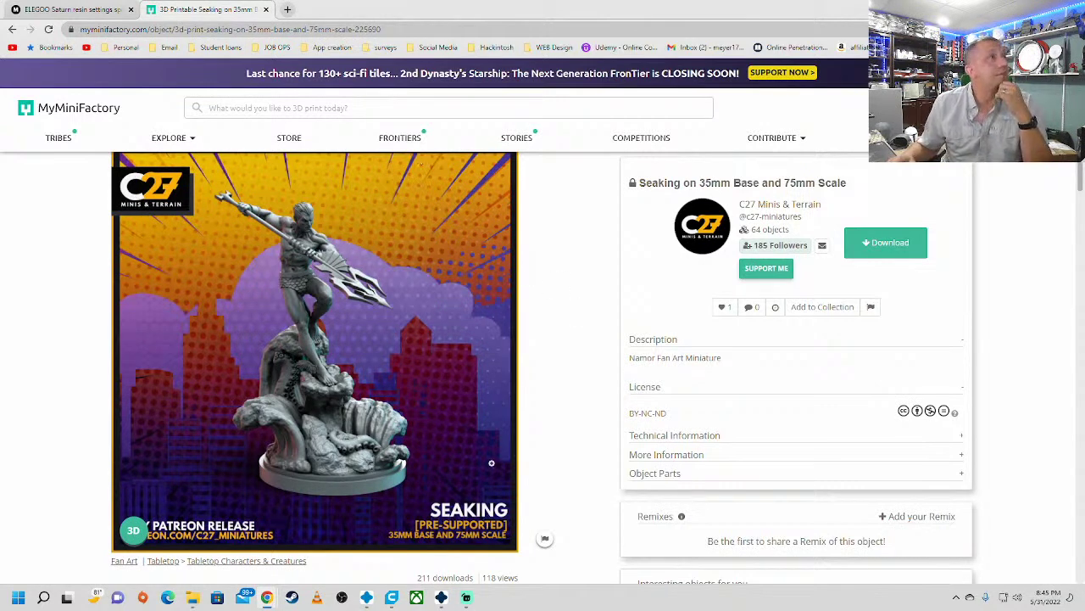
scroll(545, 288, down, 5)
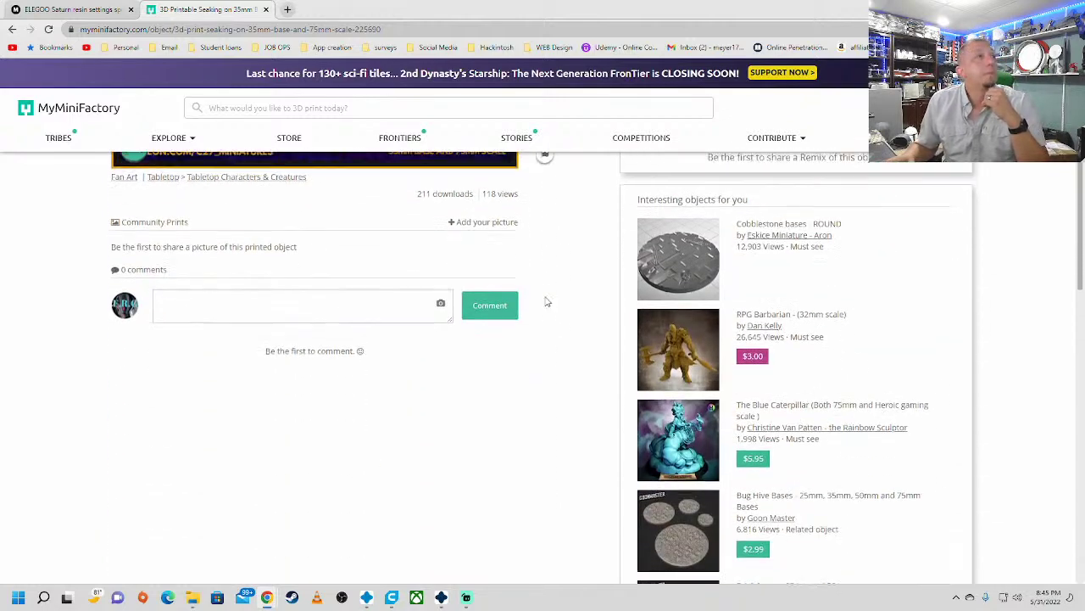
scroll(547, 304, up, 5)
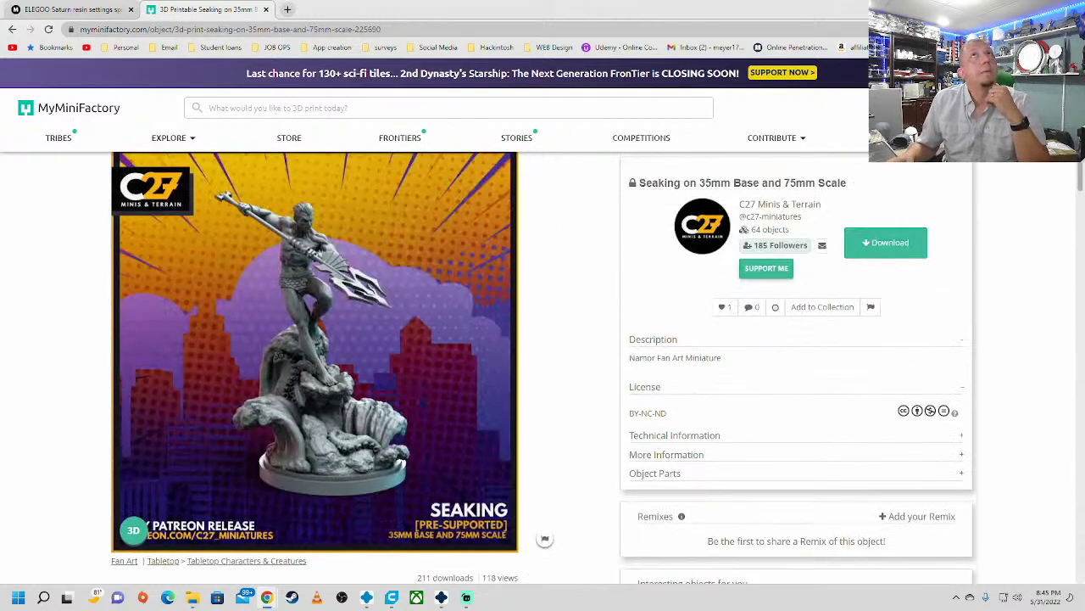
click(1020, 8)
Step: Select both models, set the support Z lift height to 0 mm and generate automatic supports everywhere
right_drag(664, 436, 483, 428)
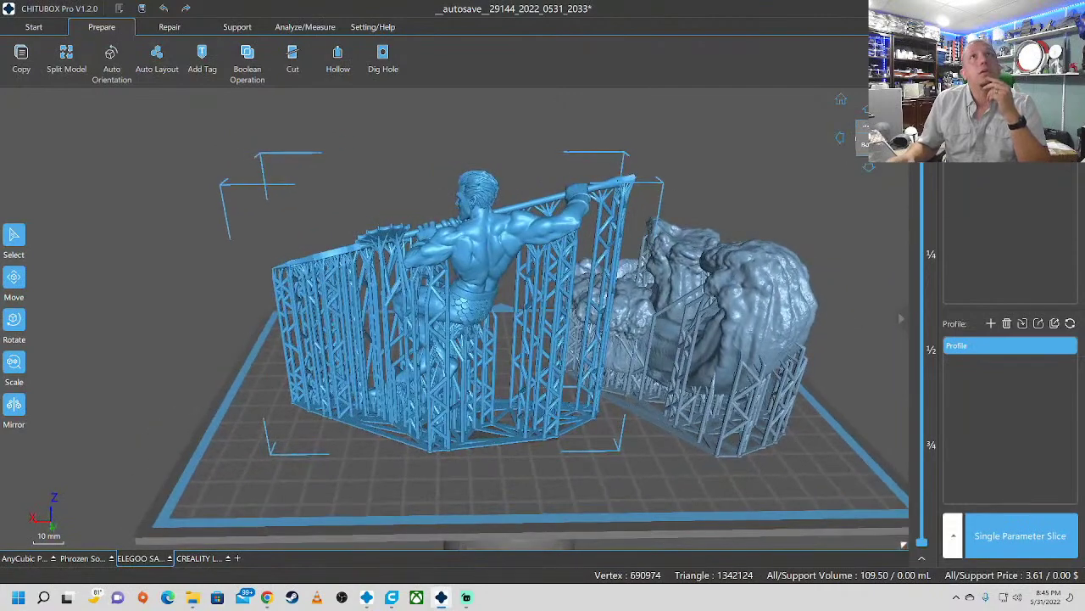
click(241, 27)
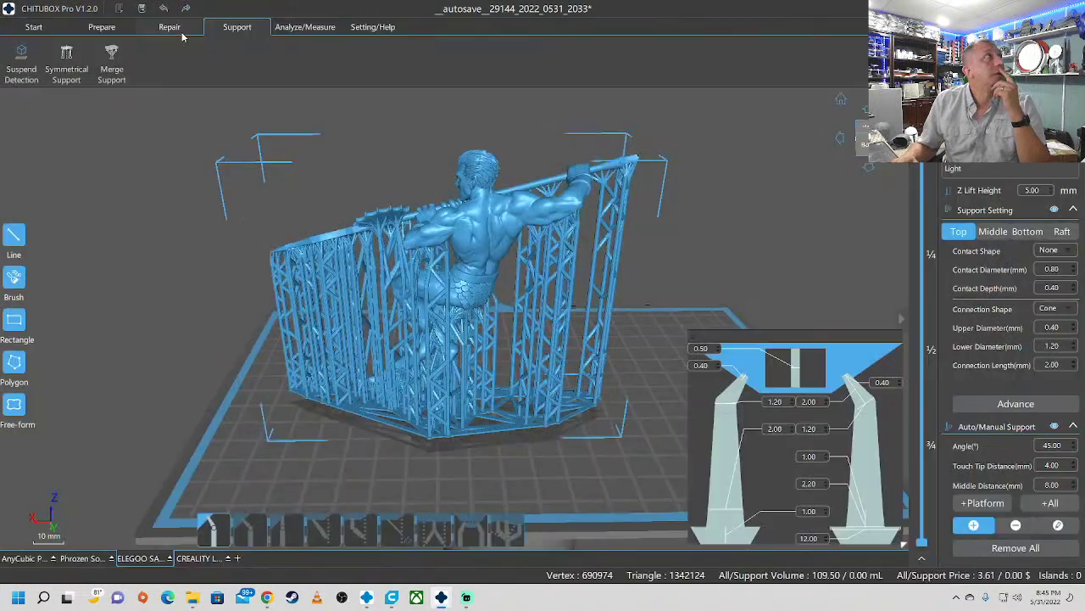
click(169, 27)
click(104, 27)
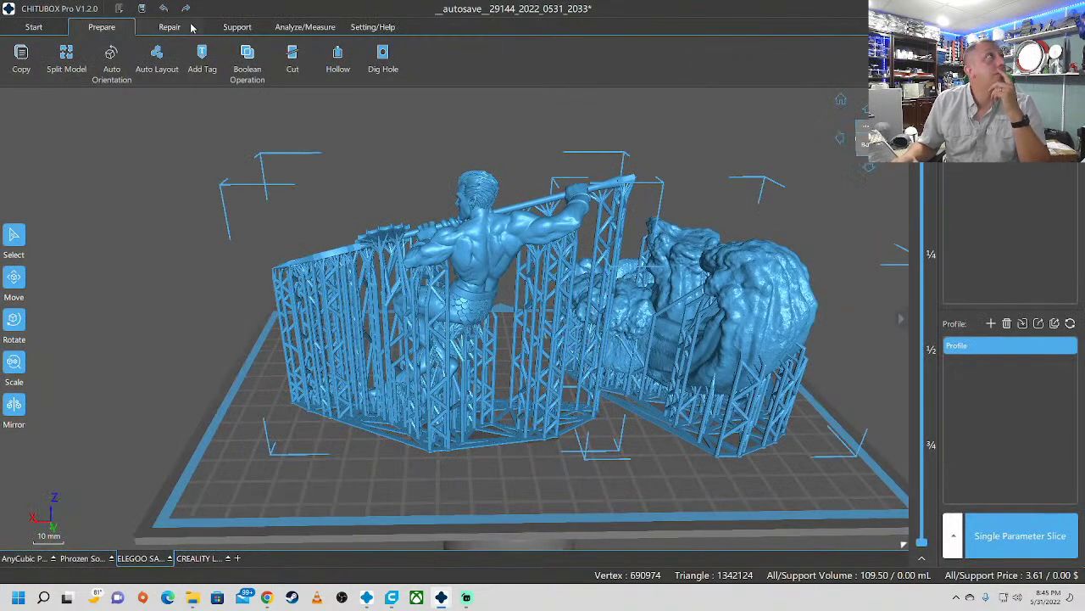
click(241, 27)
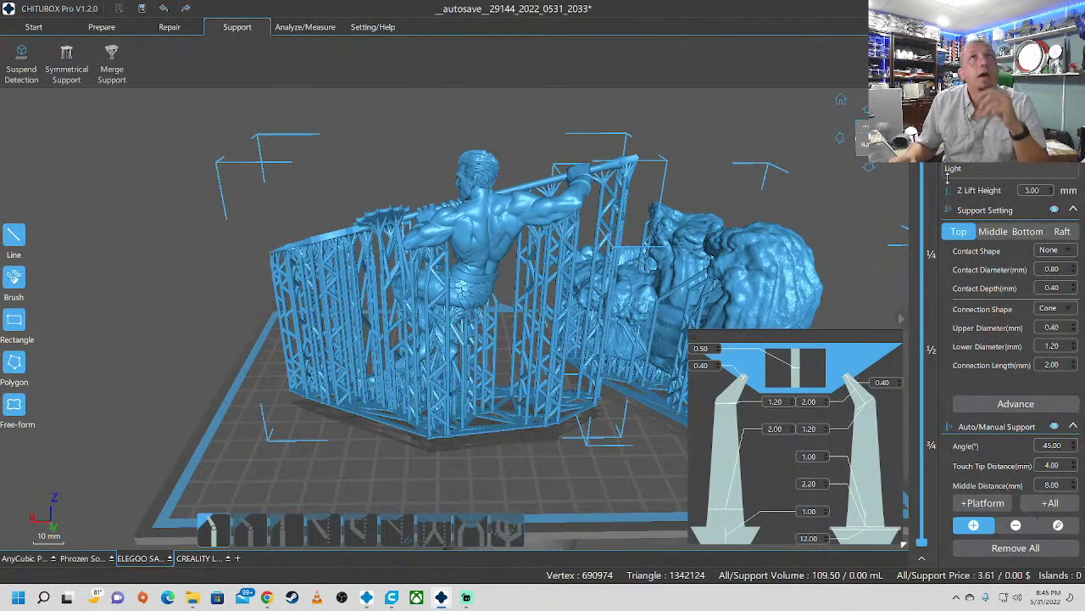
text(0)
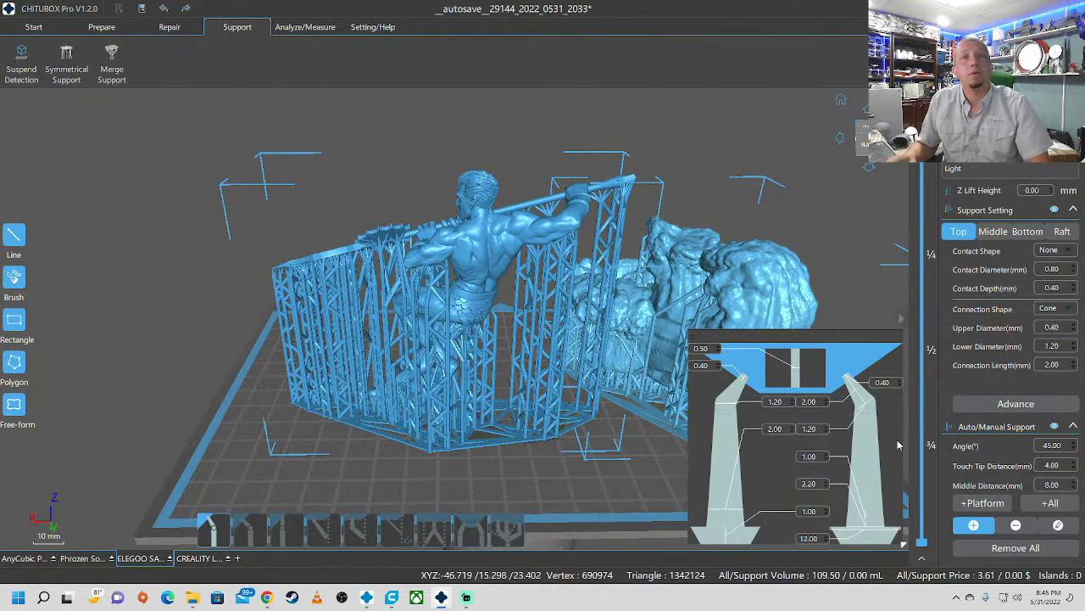
click(1050, 503)
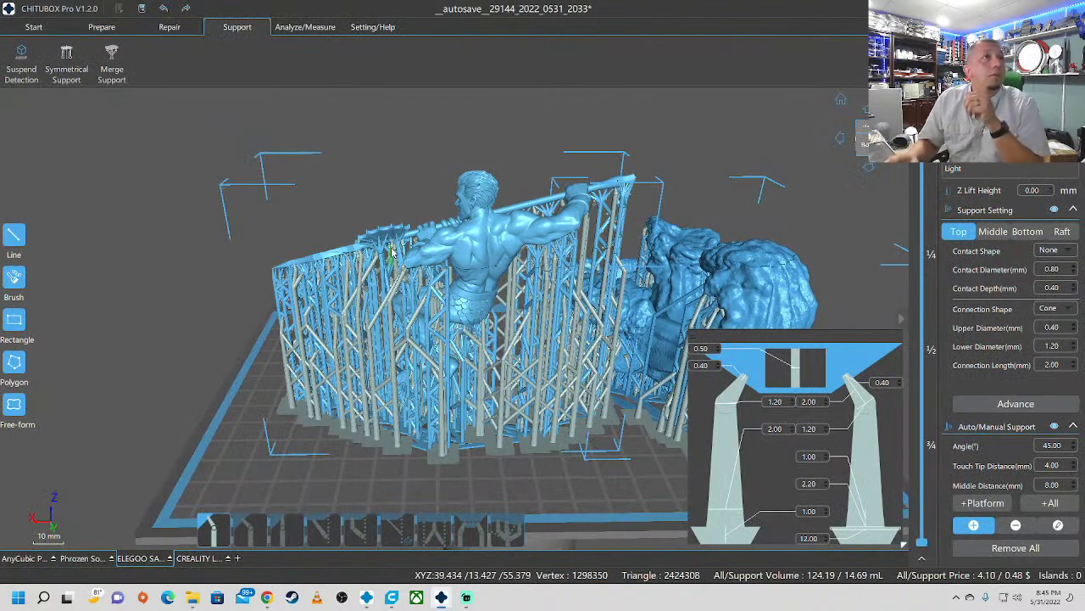
Step: Inspect the generated supports up close beneath the figure's weapon and around the base
drag(362, 473, 491, 451)
right_drag(491, 451, 517, 434)
scroll(642, 255, up, 4)
scroll(642, 256, up, 6)
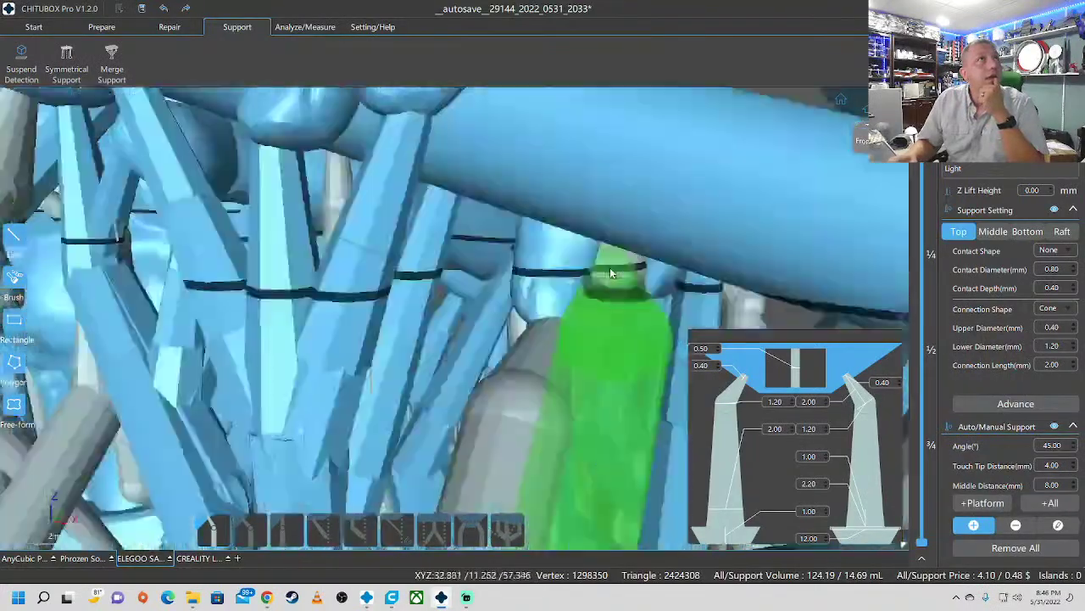
scroll(509, 314, down, 3)
drag(367, 416, 394, 411)
right_drag(396, 410, 169, 413)
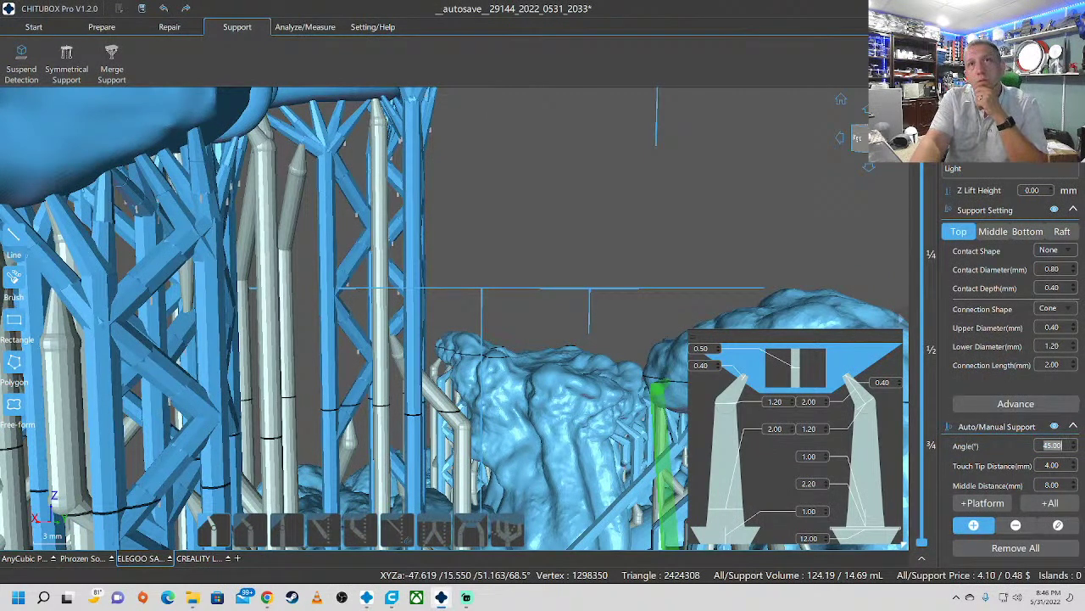
Step: Set the auto support angle to 65° and regenerate supports everywhere, deleting the existing ones on both models
text(65)
scroll(488, 276, down, 5)
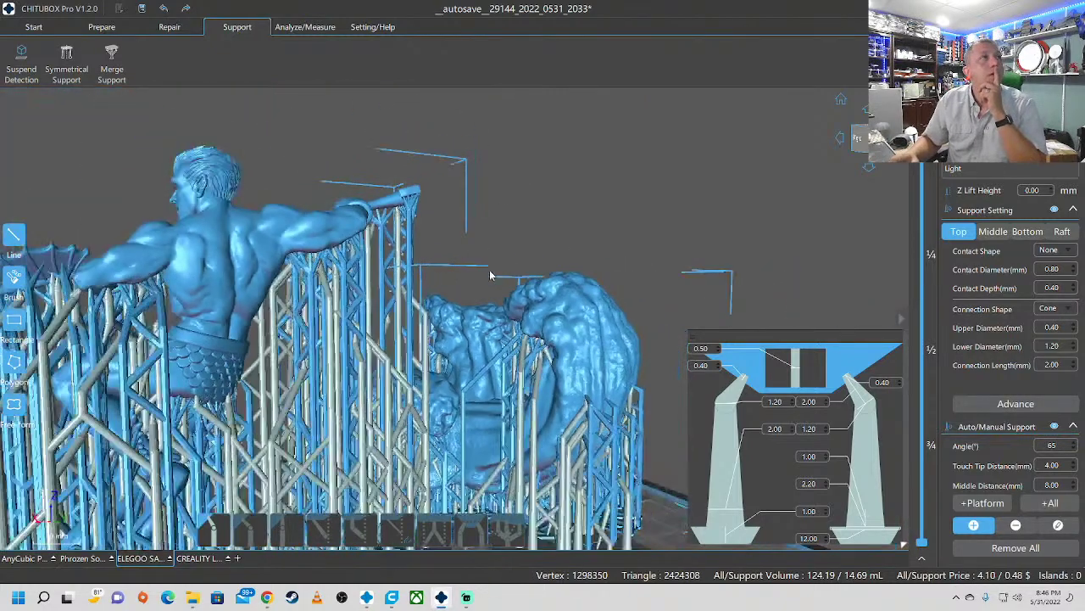
scroll(488, 275, down, 3)
click(1058, 507)
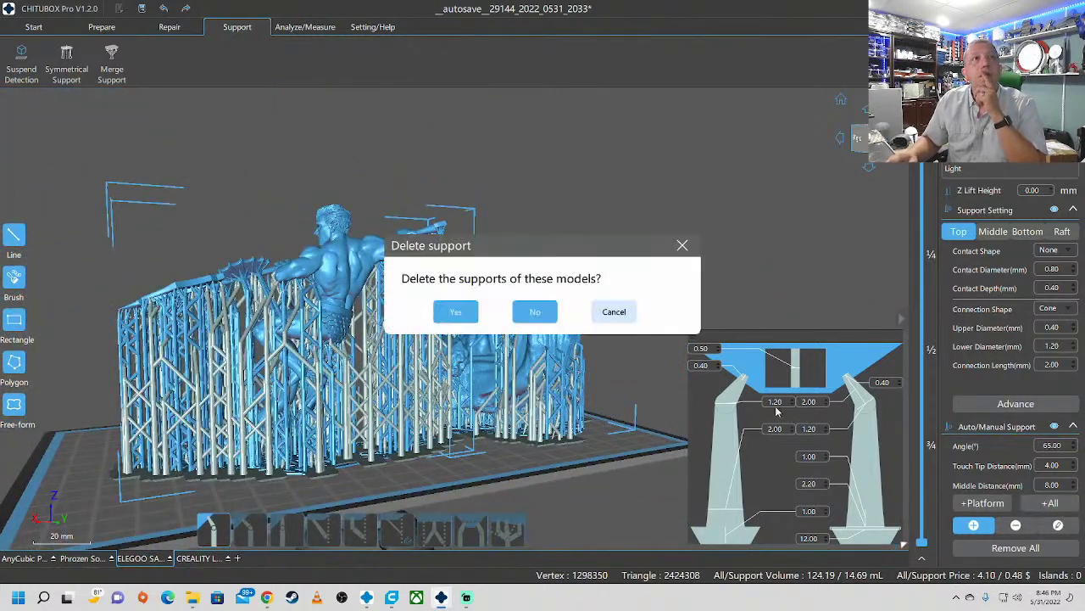
click(455, 312)
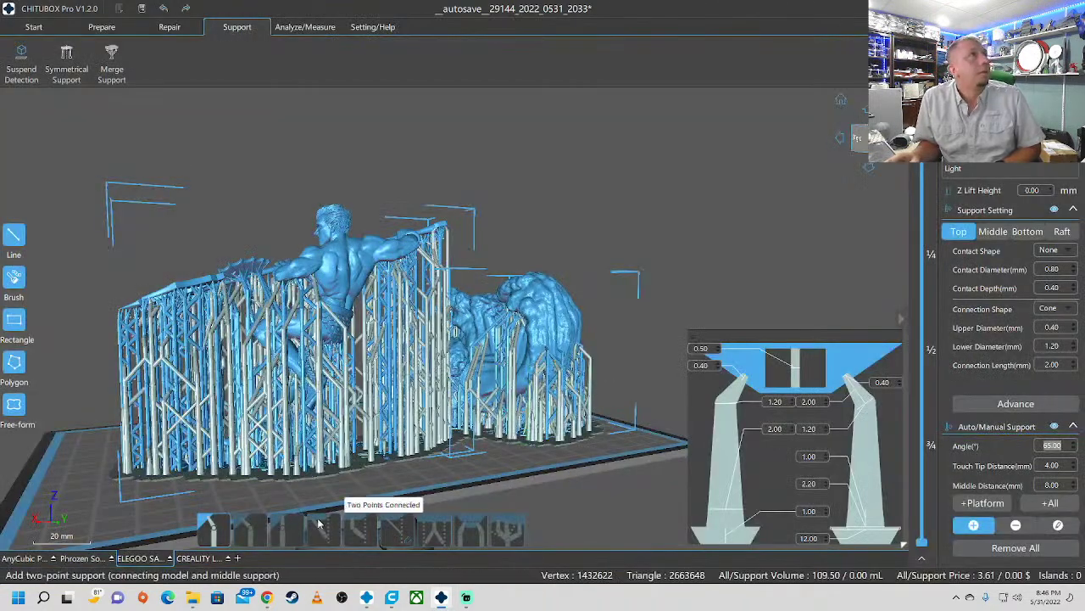
Step: Inspect the regenerated supports under the trident and around both models
right_drag(220, 484, 401, 475)
scroll(401, 342, up, 6)
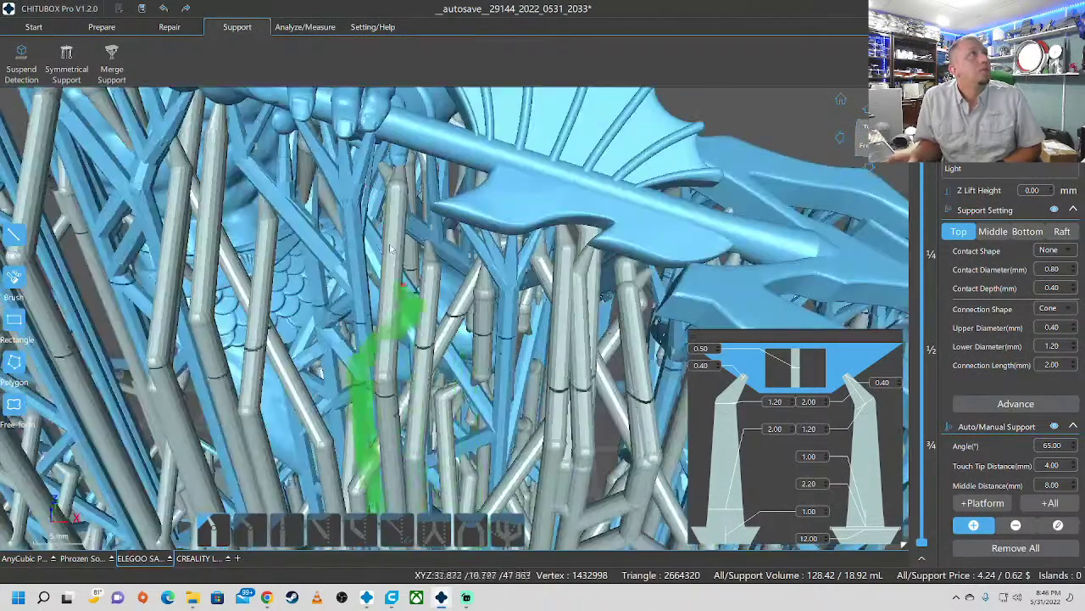
scroll(362, 159, up, 4)
scroll(362, 159, down, 3)
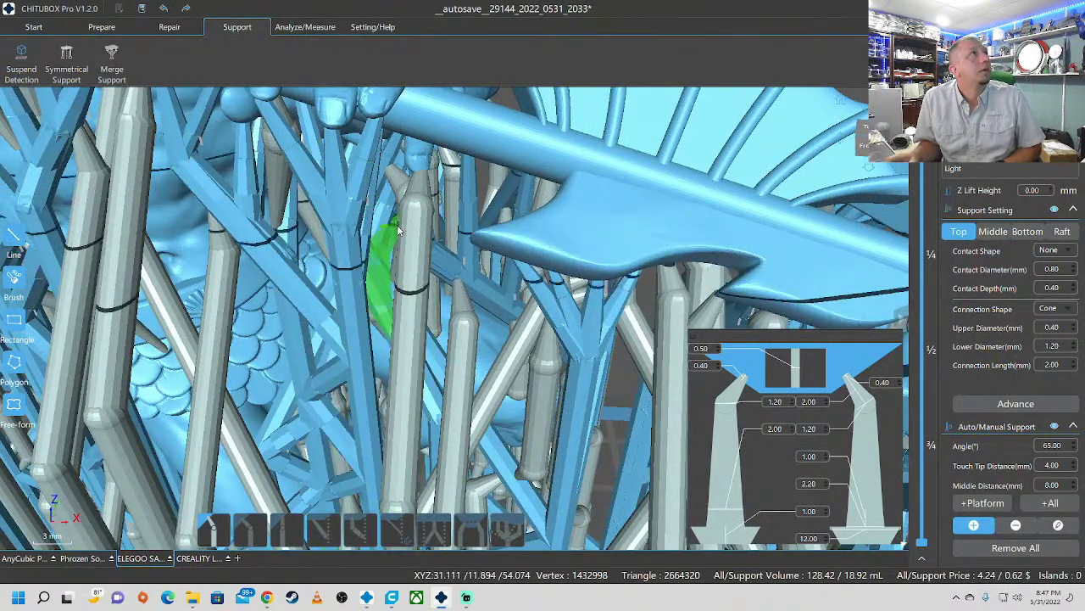
scroll(452, 270, down, 10)
scroll(452, 269, down, 5)
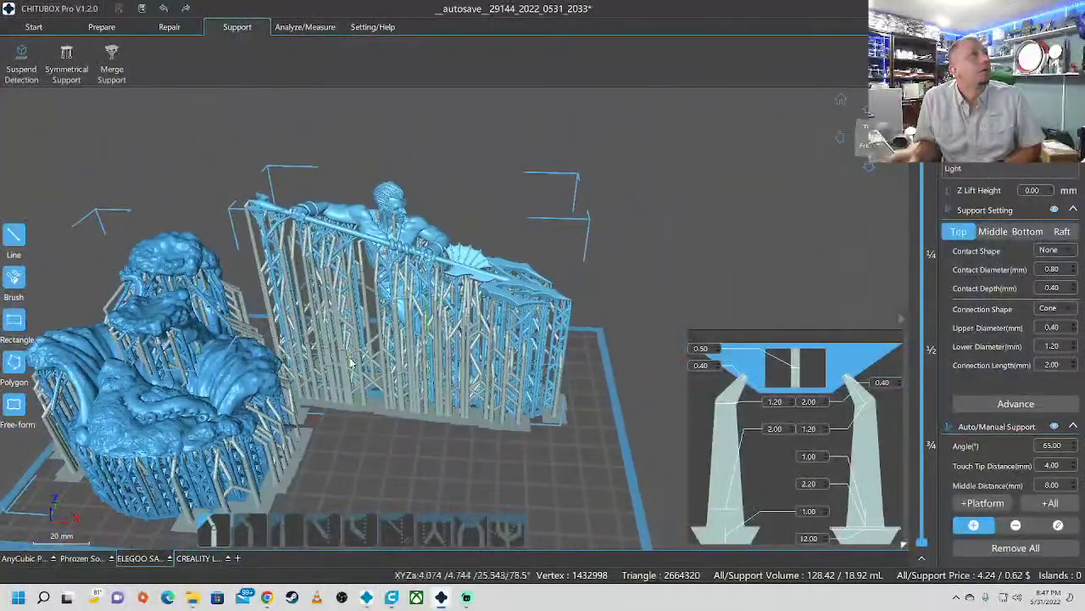
scroll(348, 415, down, 4)
drag(348, 415, 424, 386)
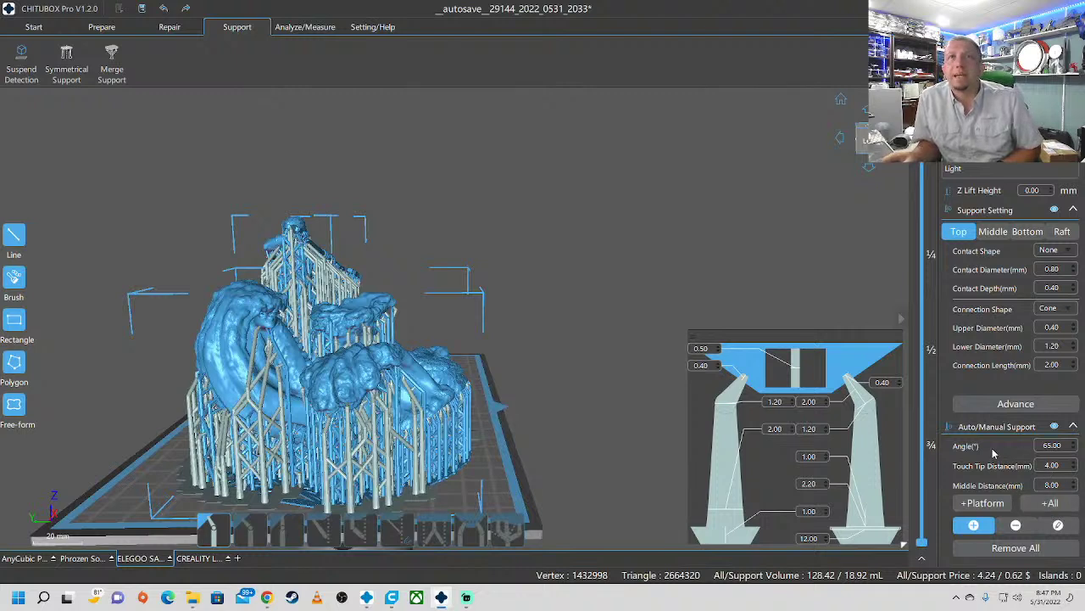
click(1073, 428)
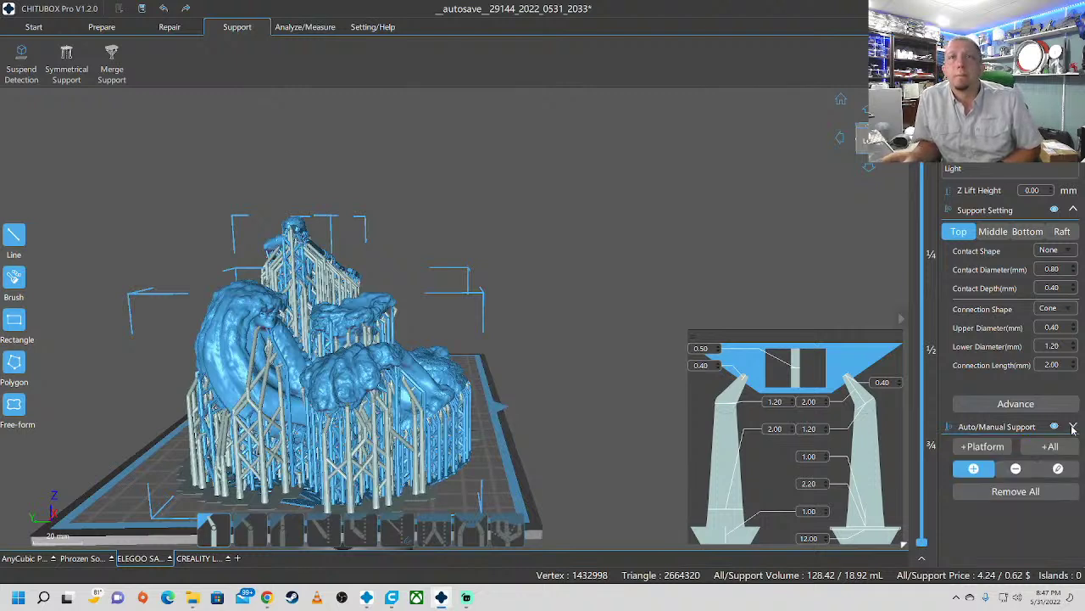
click(1072, 427)
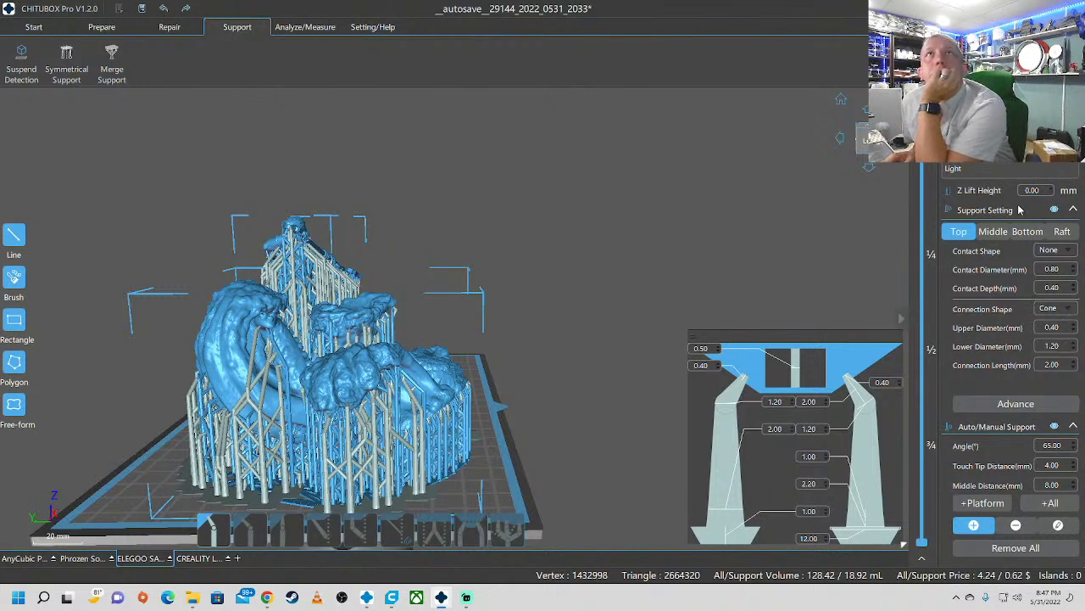
Step: Return the support angle to 45°, set the raft shape to Skate and review the bottom, middle and top support settings
scroll(1032, 190, up, 5)
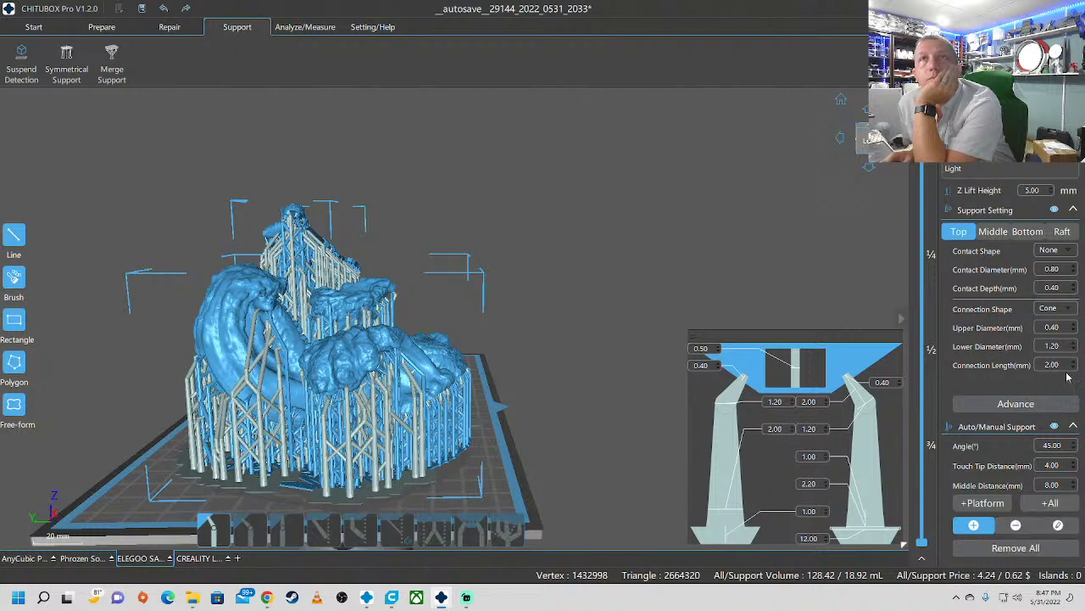
click(1066, 231)
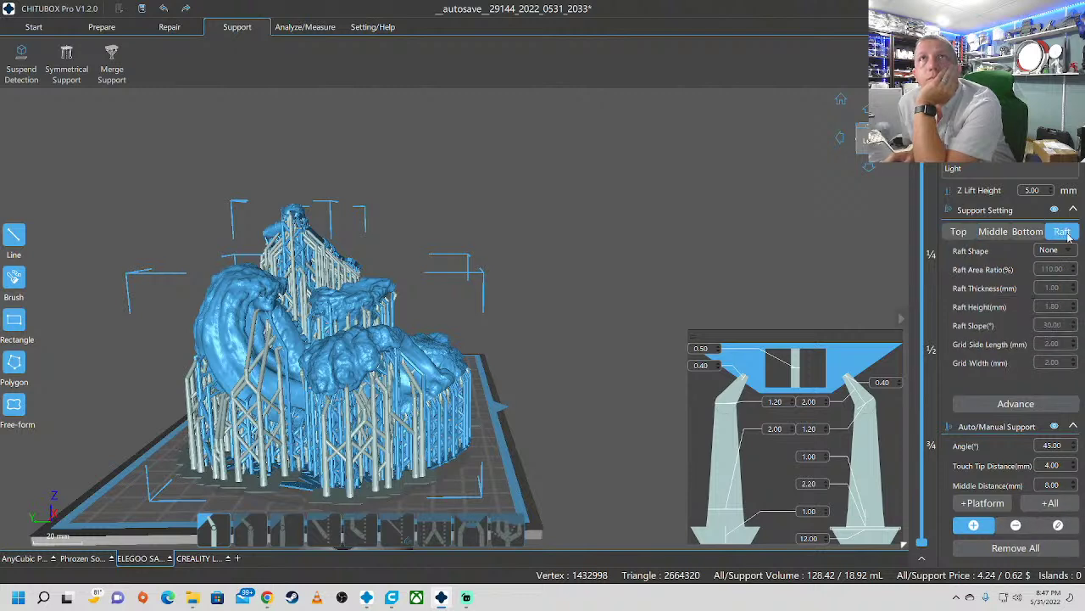
click(1066, 251)
click(1050, 269)
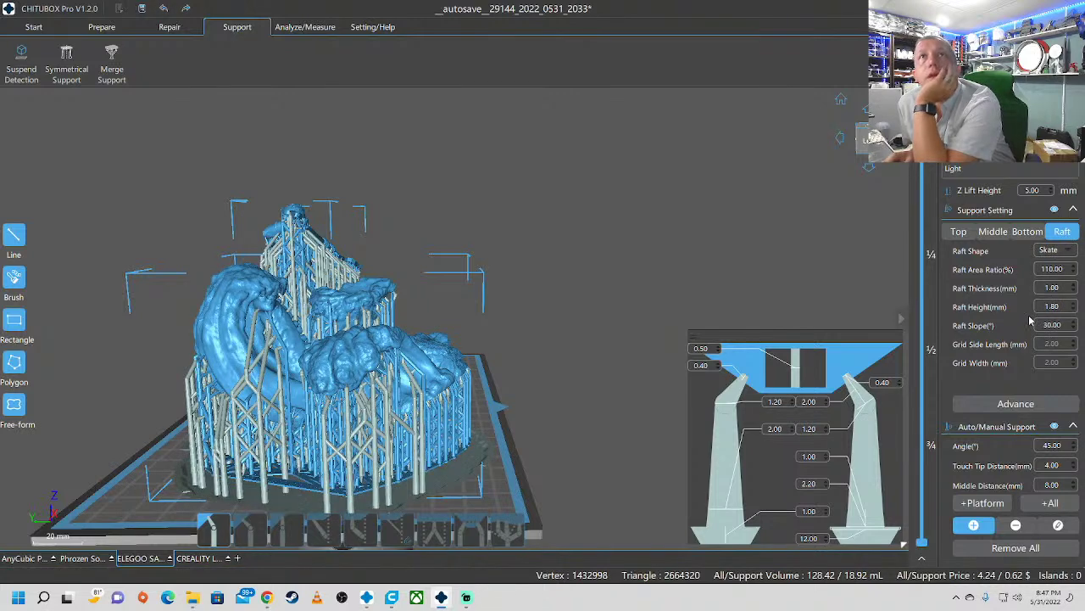
click(1030, 233)
click(994, 232)
click(967, 234)
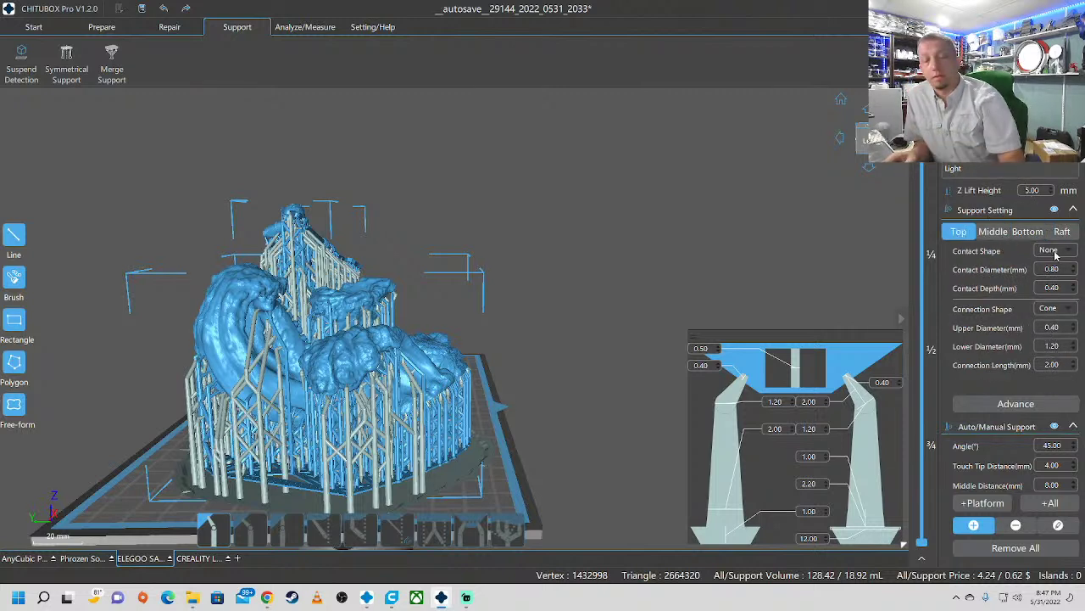
Step: Set the Z lift height to 0 mm and regenerate platform supports for both models, deleting the existing supports
click(1032, 190)
key(BackSpace)
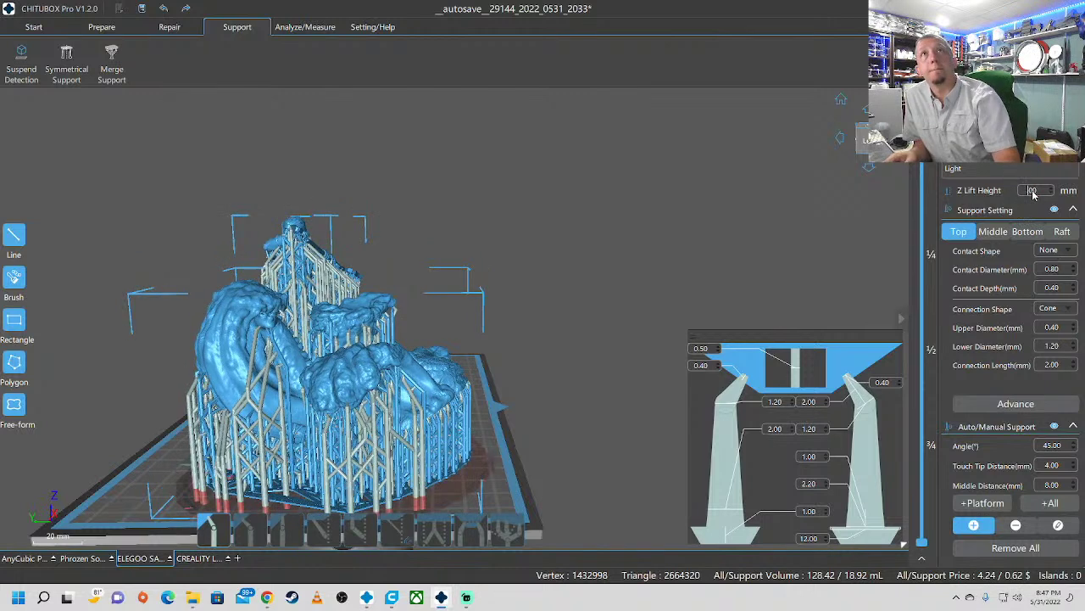
text(0)
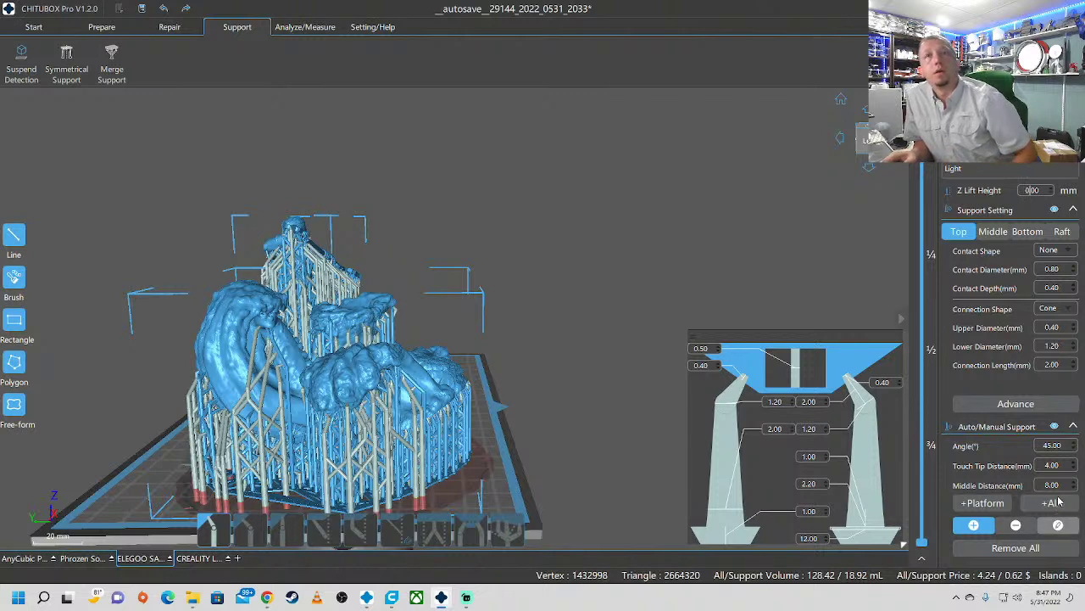
click(1007, 506)
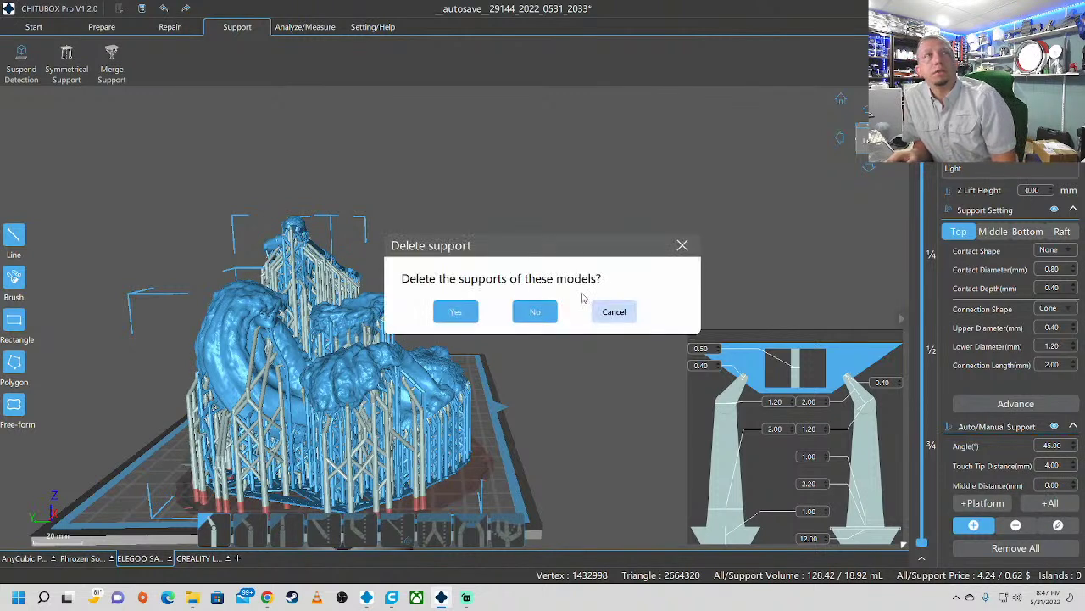
click(453, 313)
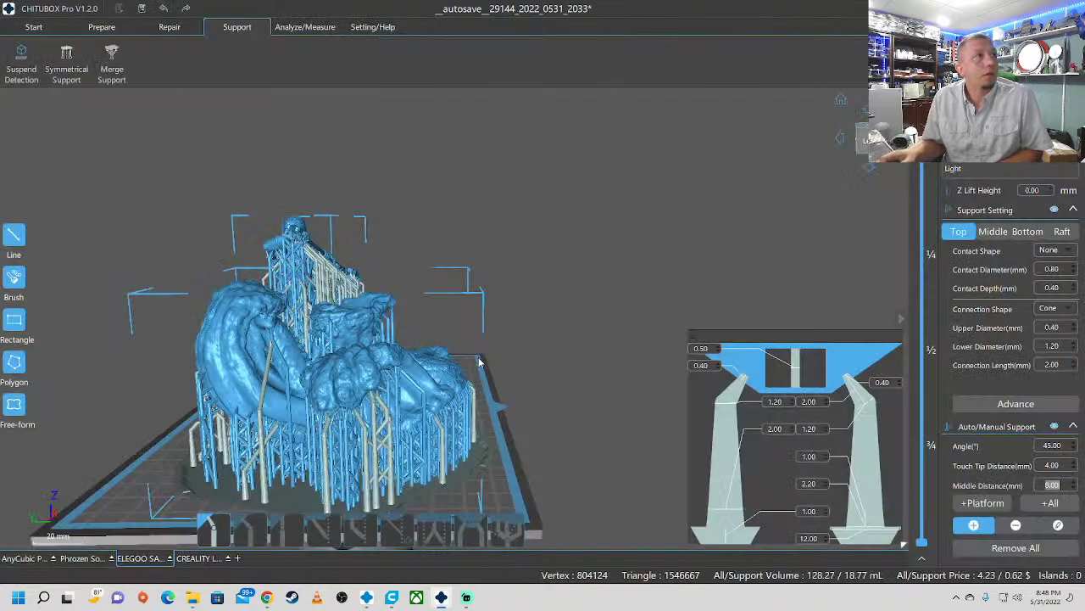
Step: Examine the new supports on the figure and base up close and across the whole plate
right_drag(478, 358, 239, 372)
scroll(240, 373, up, 3)
scroll(240, 374, up, 5)
scroll(373, 207, down, 5)
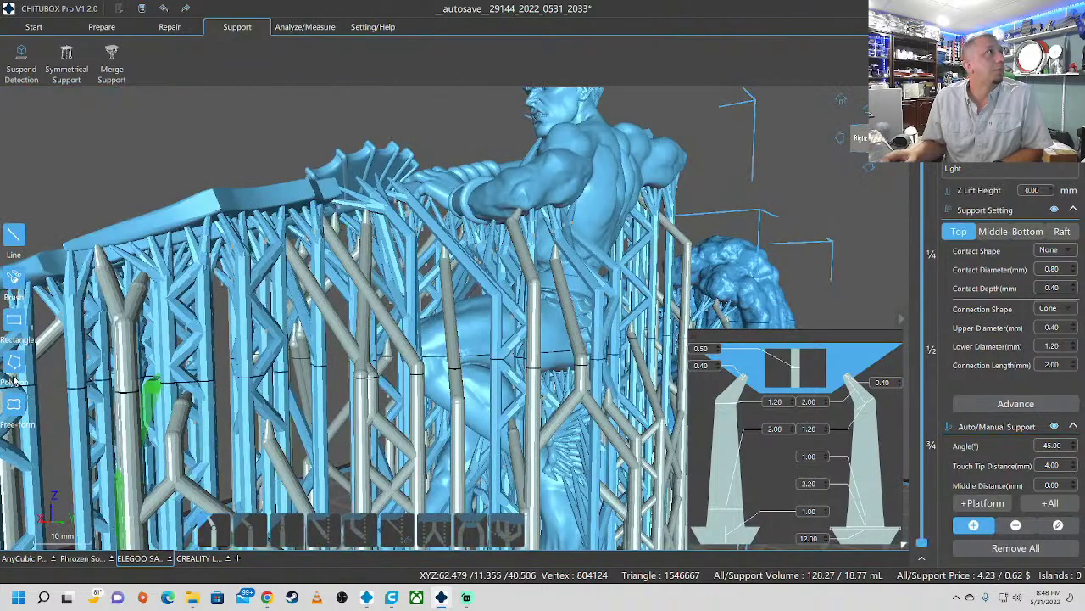
right_drag(127, 407, 255, 405)
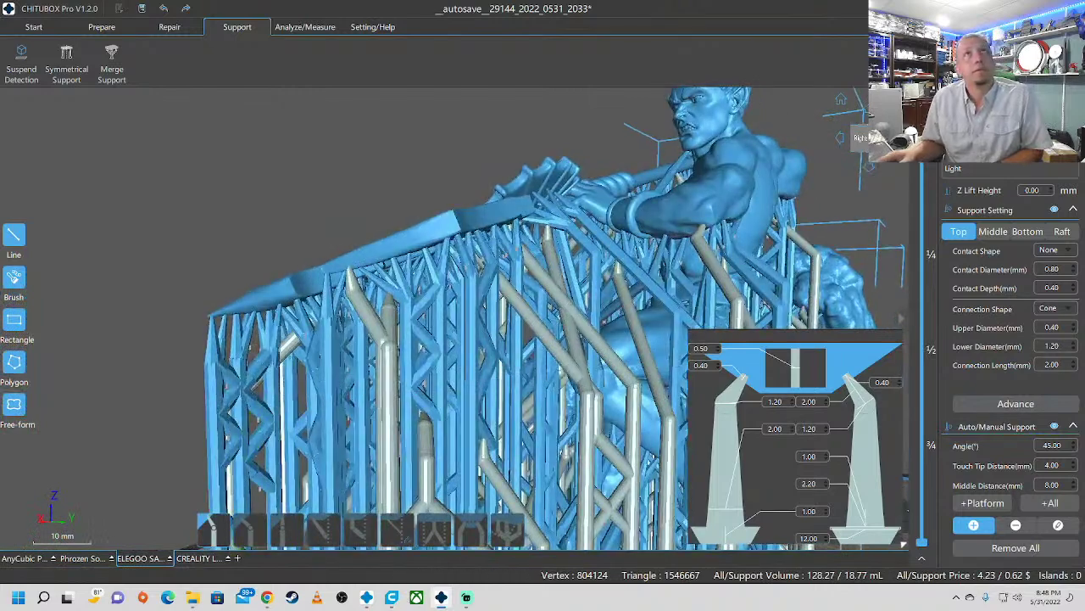
click(302, 27)
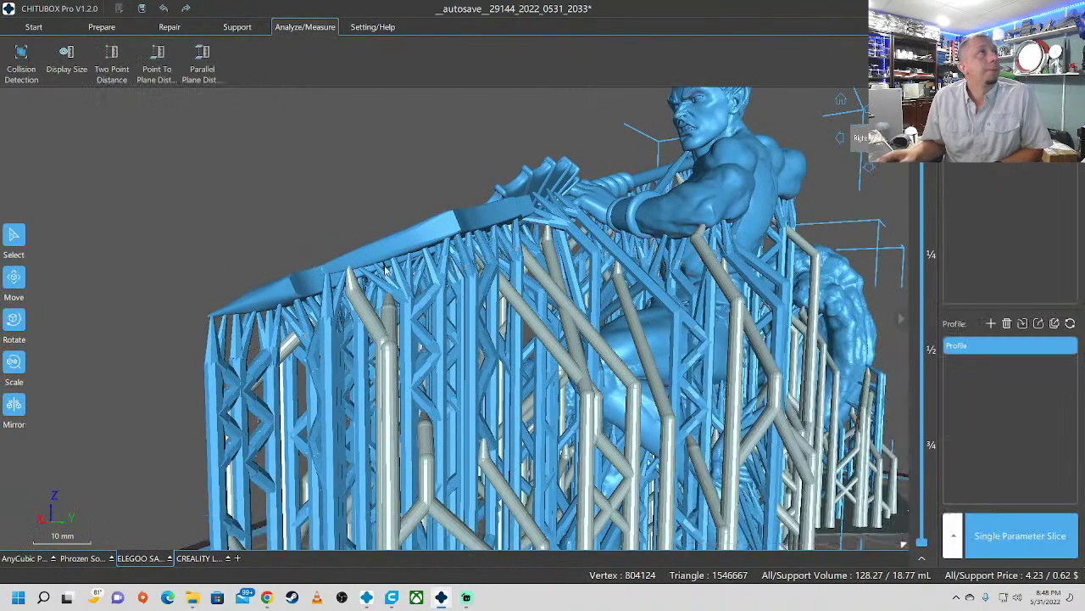
right_drag(380, 253, 244, 258)
scroll(244, 258, down, 8)
right_drag(543, 360, 513, 342)
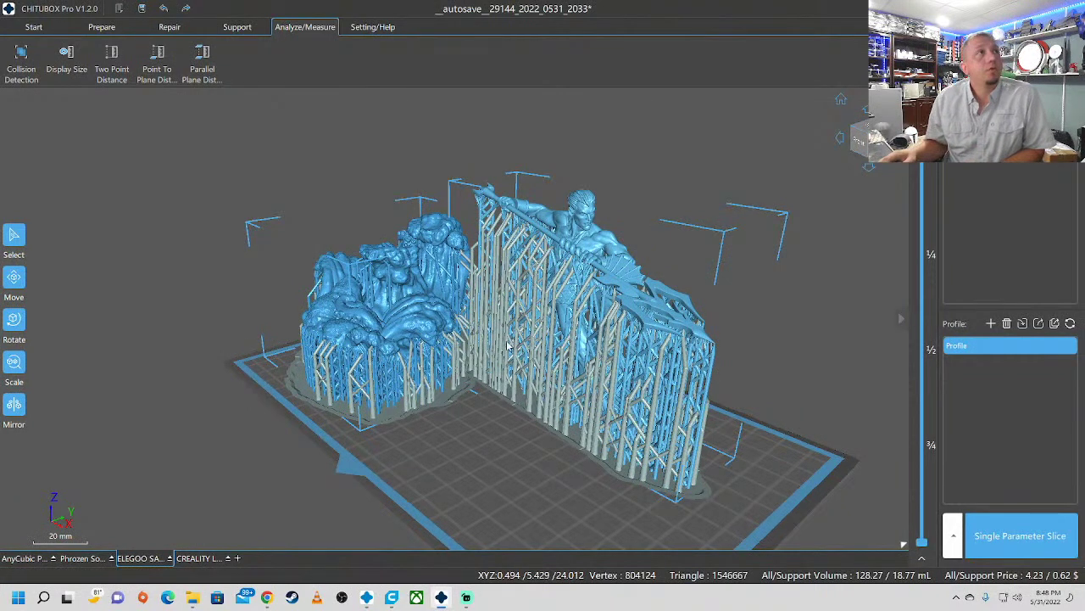
Step: Rotate both models about -29° around Z and turn the figure alone slightly further the same way
right_drag(499, 405, 560, 416)
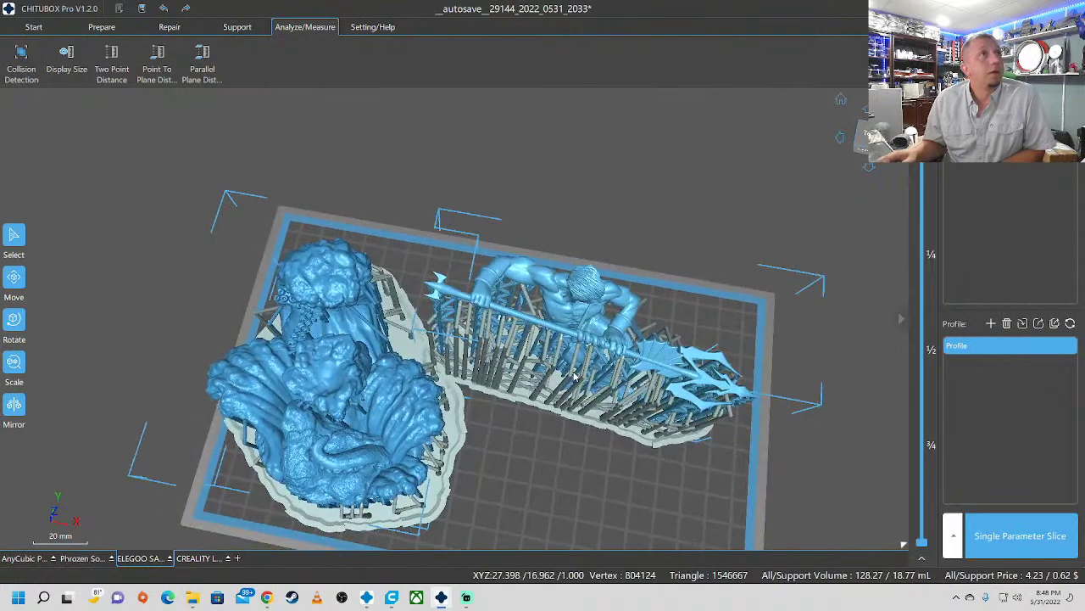
key(r)
drag(636, 322, 636, 355)
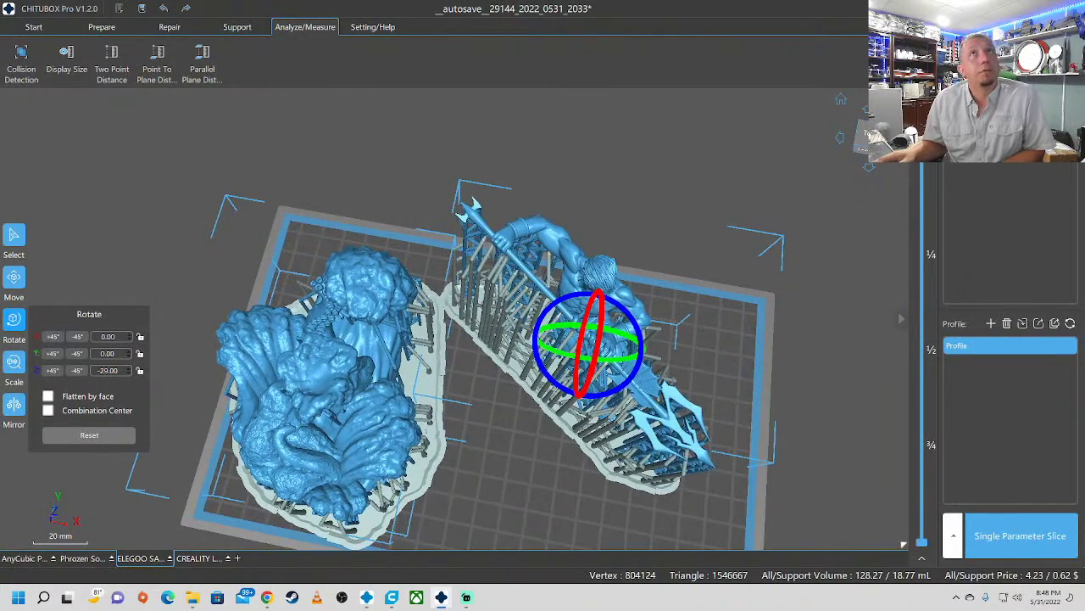
click(1001, 129)
click(602, 335)
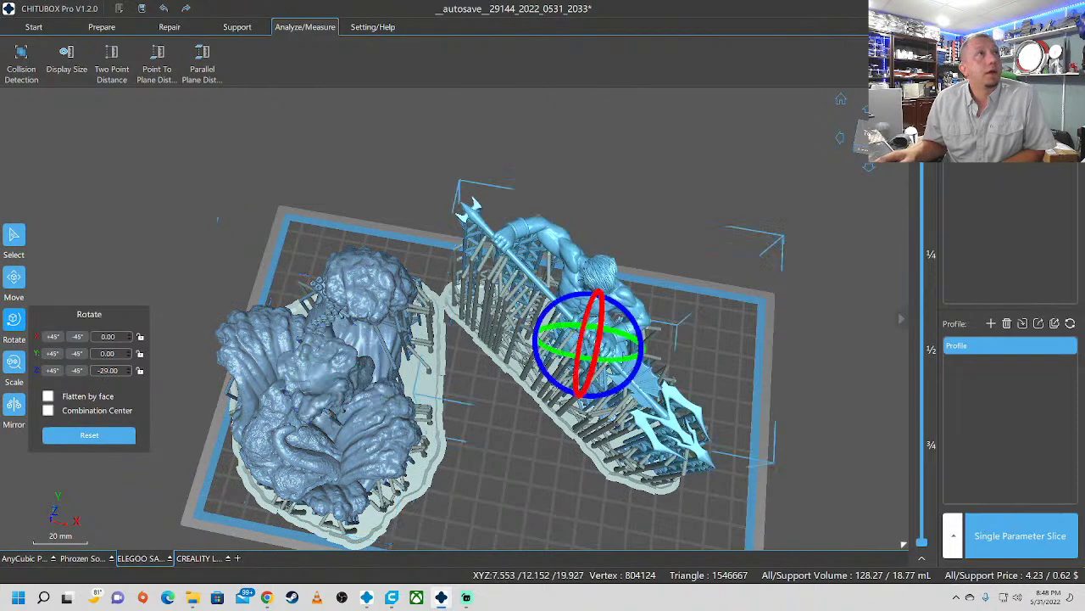
mouse_move(637, 360)
mouse_down()
mouse_move(637, 323)
mouse_move(635, 369)
mouse_up()
Step: Move the figure to about X 36, Y -0.1 and shift the base slightly toward the figure along X
click(492, 447)
drag(551, 386, 581, 441)
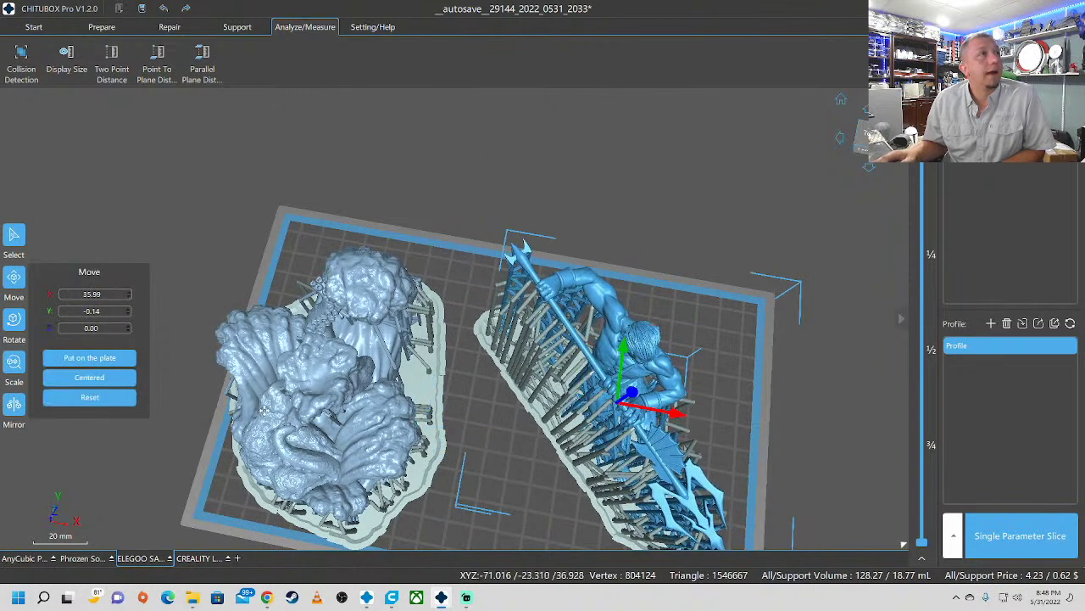
click(334, 422)
drag(382, 437, 433, 435)
click(533, 505)
Step: Slice the plate with the single parameter profile and save the CTB file under its default name in the Transfer to OPcto folder
drag(533, 505, 859, 142)
click(1025, 538)
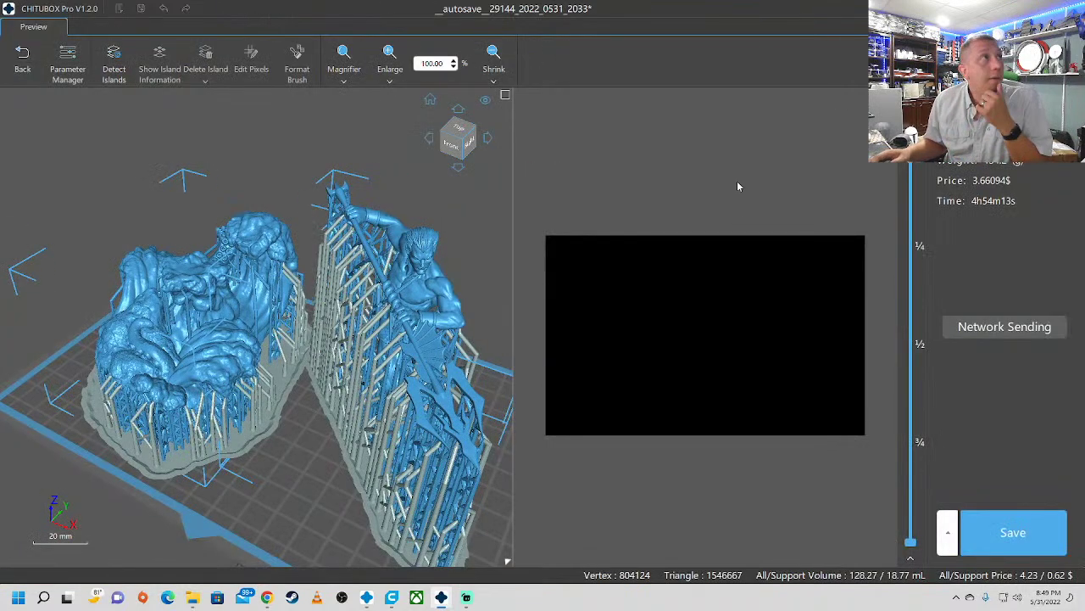
click(993, 513)
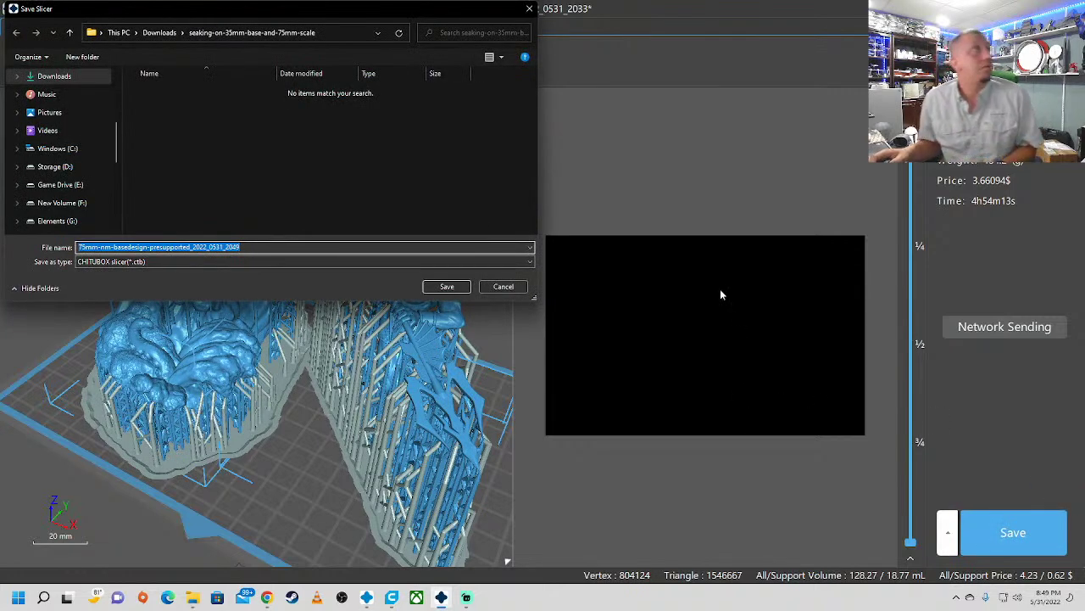
scroll(101, 156, up, 3)
scroll(101, 156, up, 1)
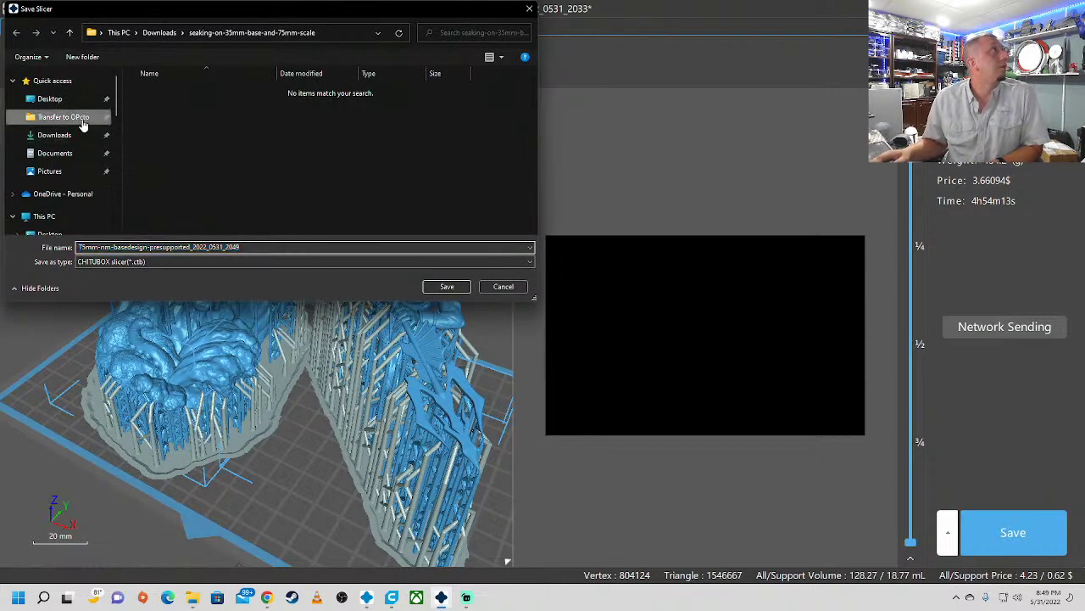
click(65, 117)
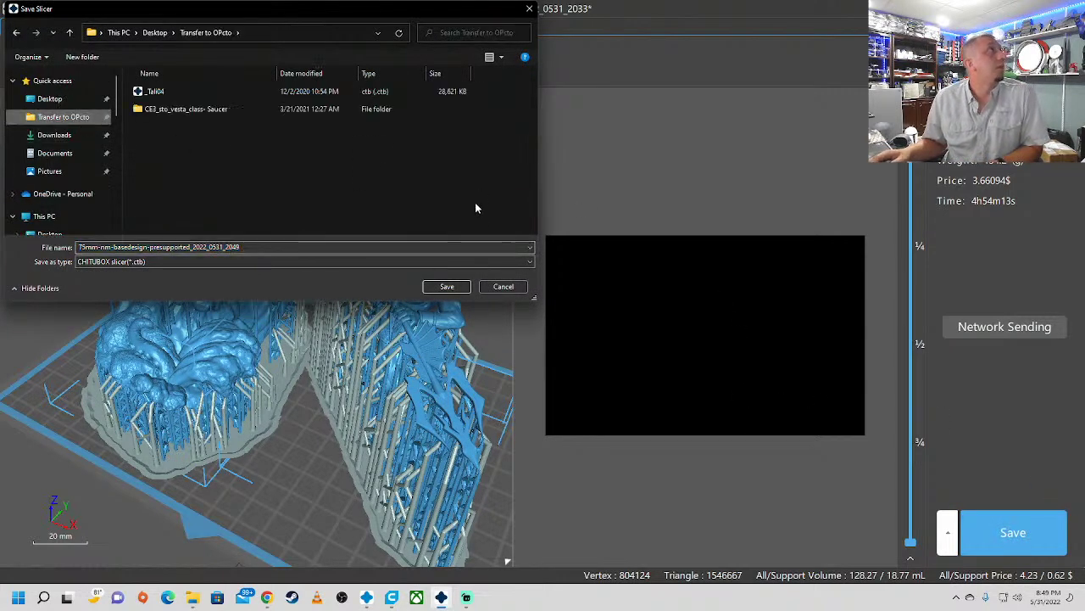
click(446, 288)
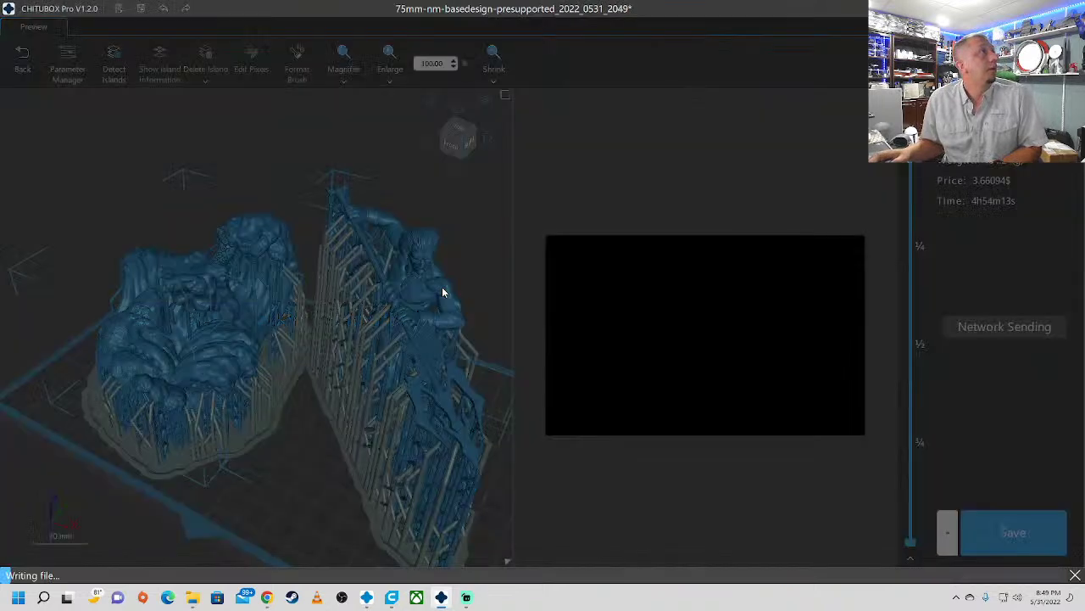
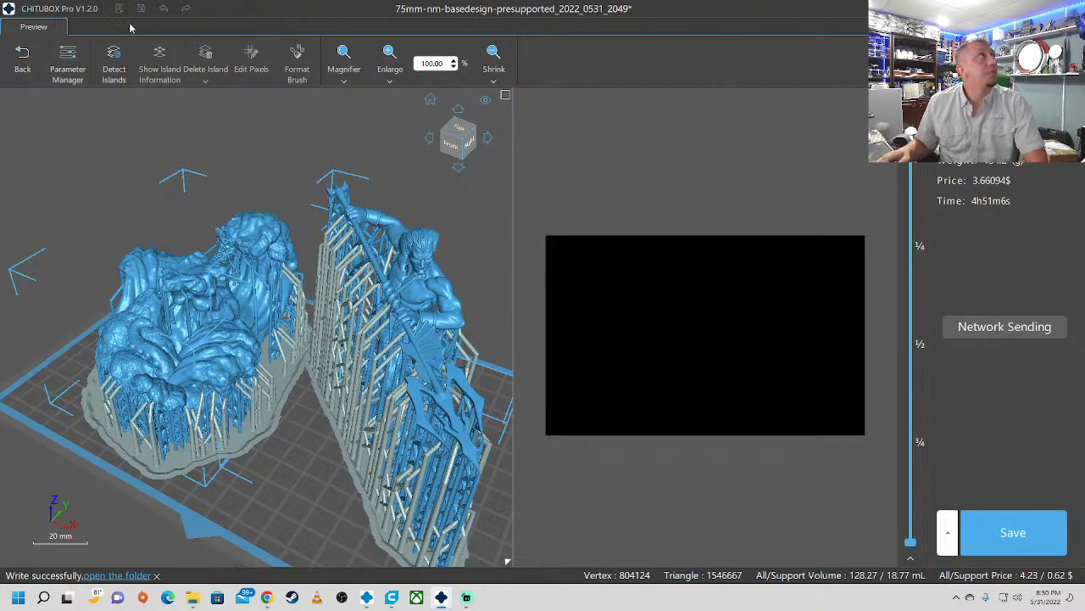
Step: Return from the slice preview to the build plate workspace and view both arranged models
click(22, 60)
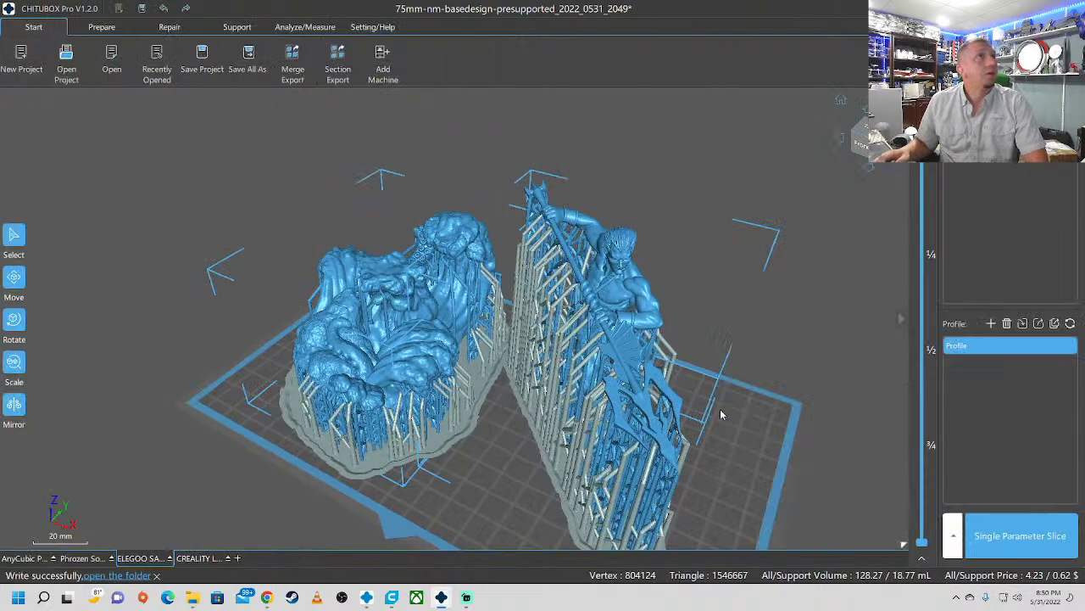
right_drag(453, 461, 912, 417)
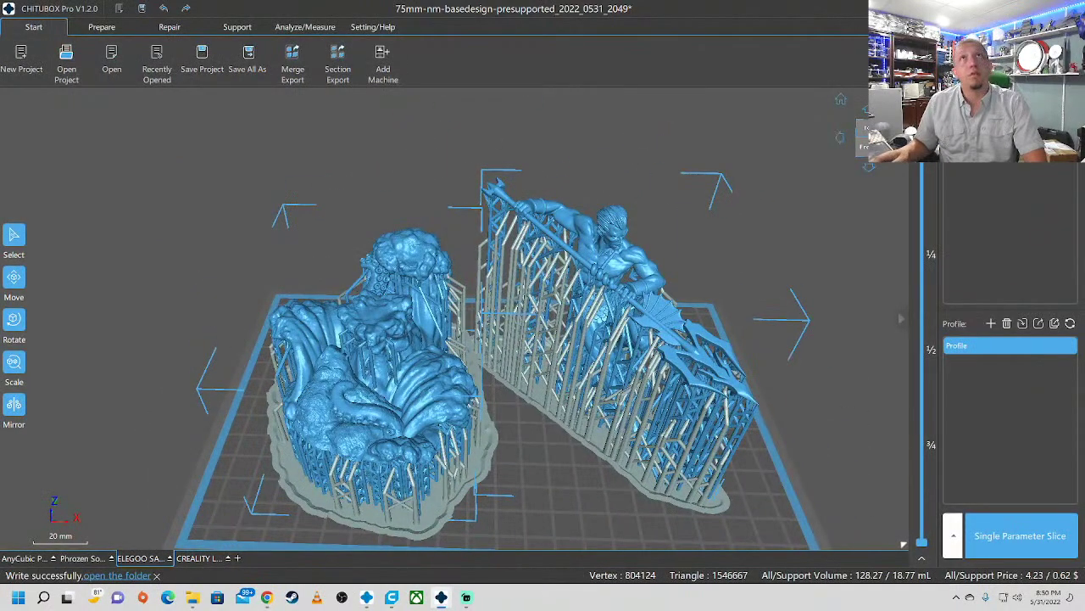
Step: Delete all models from the build plate and extract the mr-fantastic-on-35mm-base archive into its default Downloads folder
key(Delete)
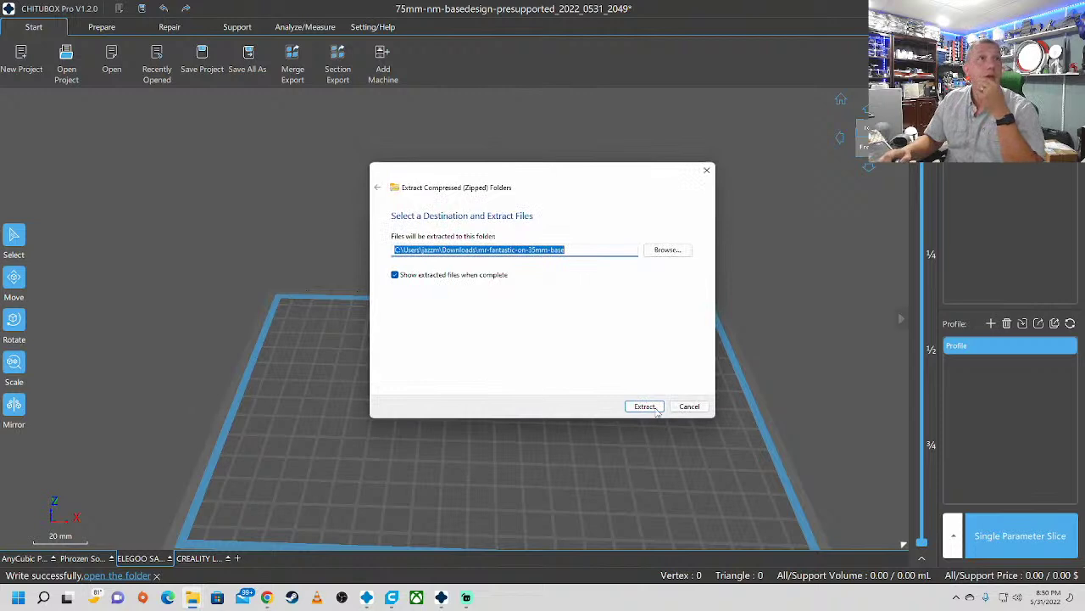
click(645, 406)
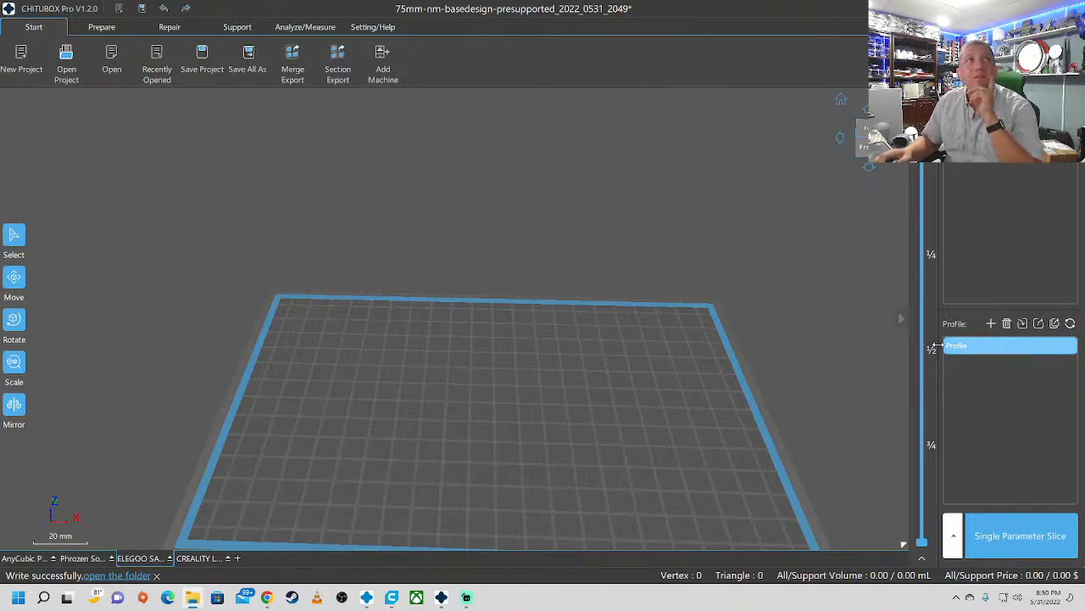
mouse_move(687, 371)
mouse_down()
mouse_move(692, 336)
mouse_move(680, 334)
mouse_move(680, 348)
mouse_move(692, 349)
mouse_move(680, 357)
mouse_up()
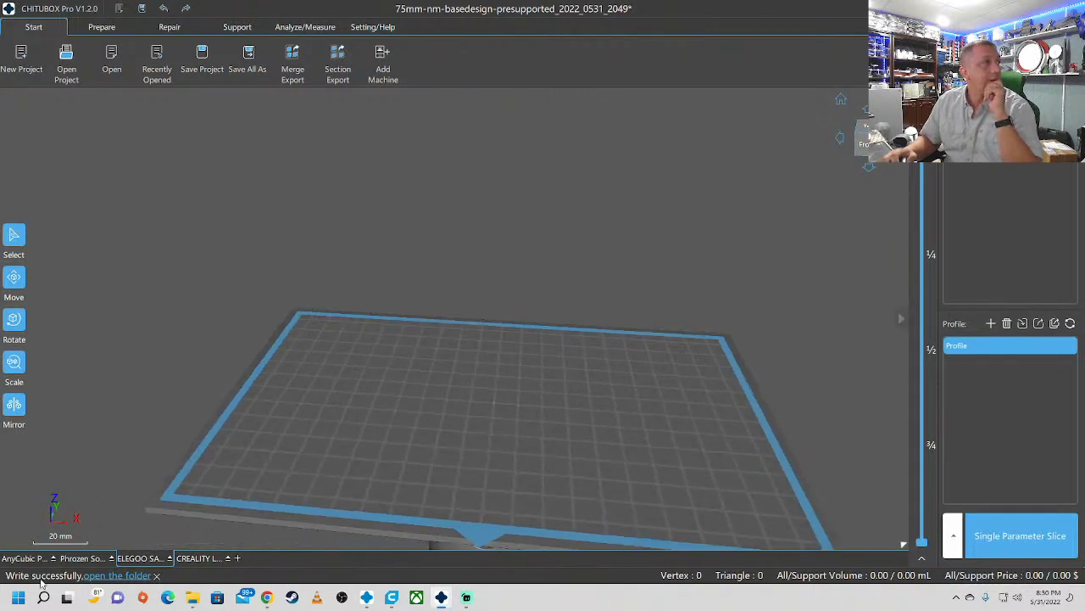
Step: Switch to basic CHITUBOX and delete all models from its build plate
click(371, 601)
scroll(631, 328, down, 6)
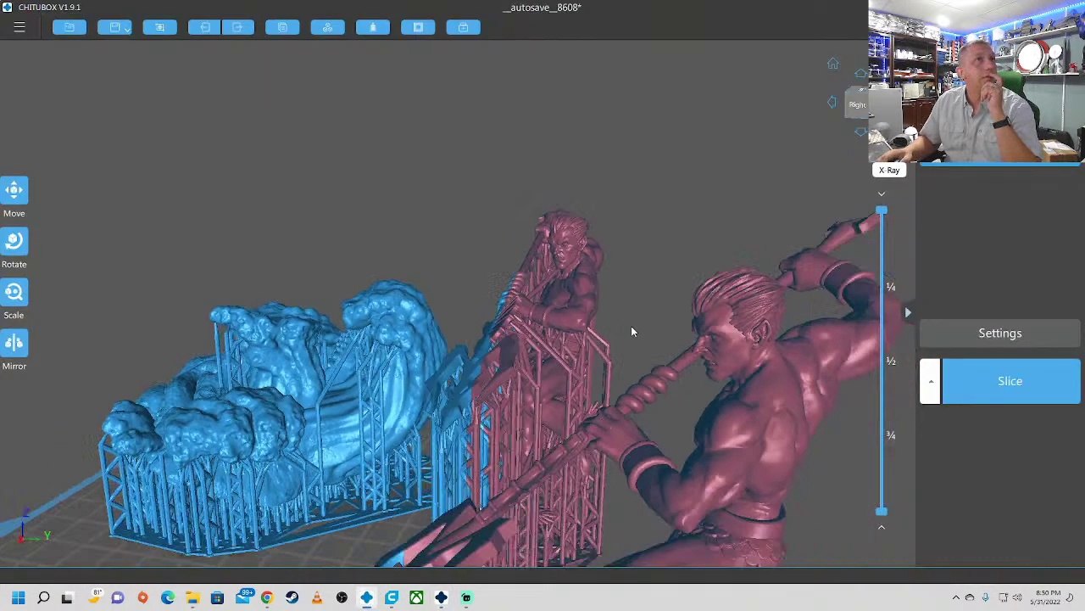
right_drag(519, 338, 594, 332)
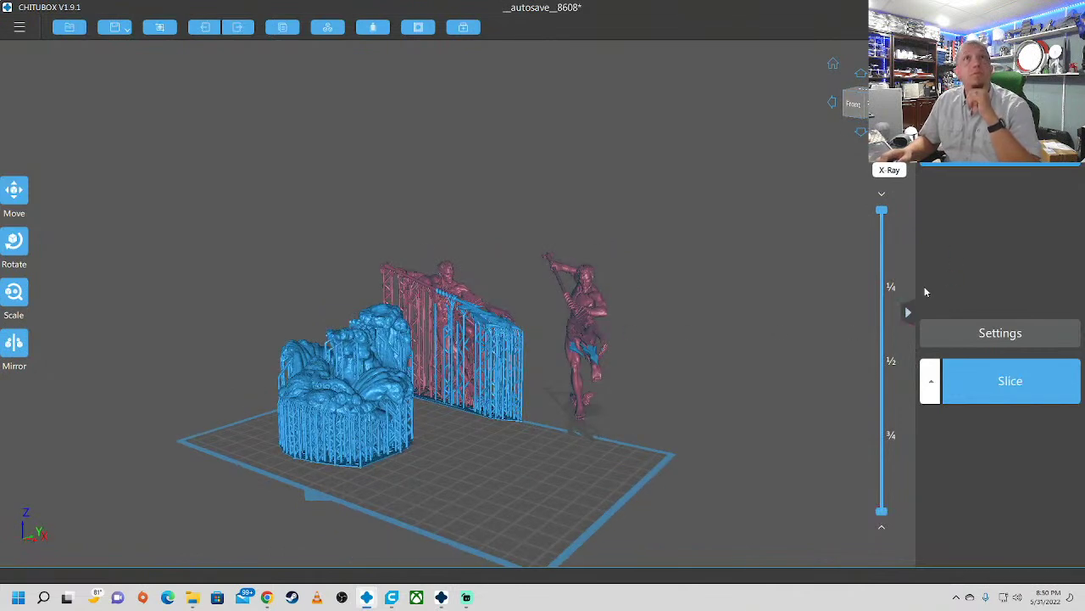
key(Delete)
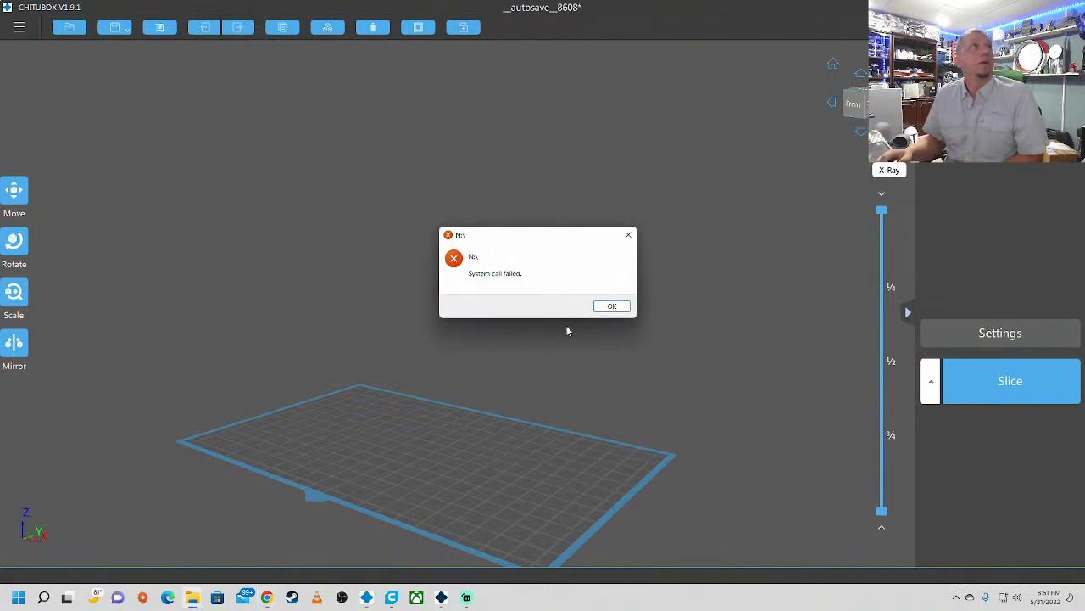
Step: Dismiss the drive error and open the Files_English_Anycubic Photon M3 Max folder on USB Drive (N:) in File Explorer
click(606, 309)
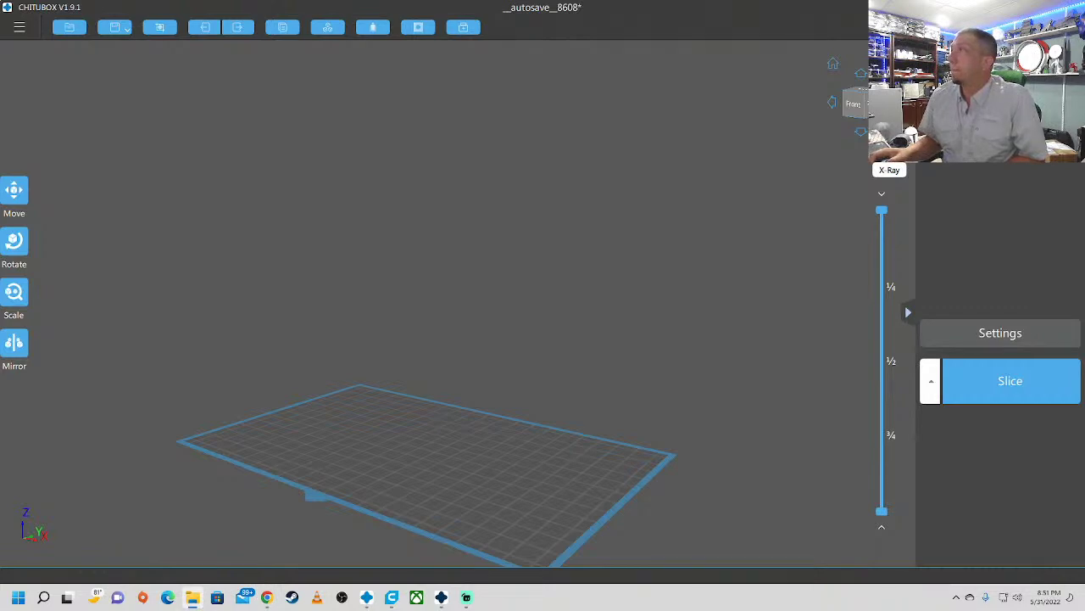
click(192, 597)
drag(959, 124, 571, 124)
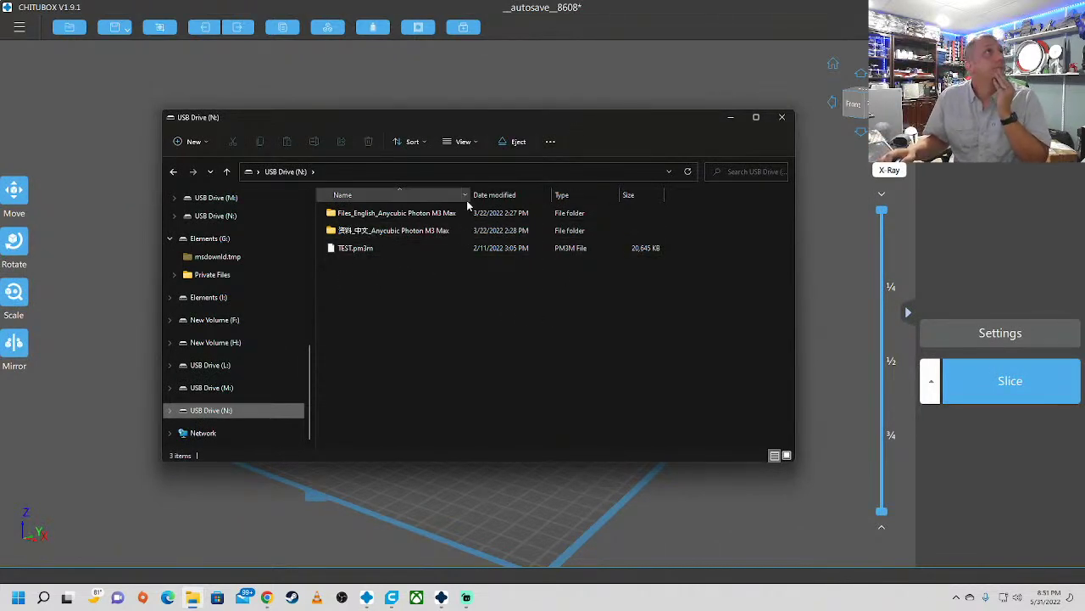
drag(470, 195, 520, 195)
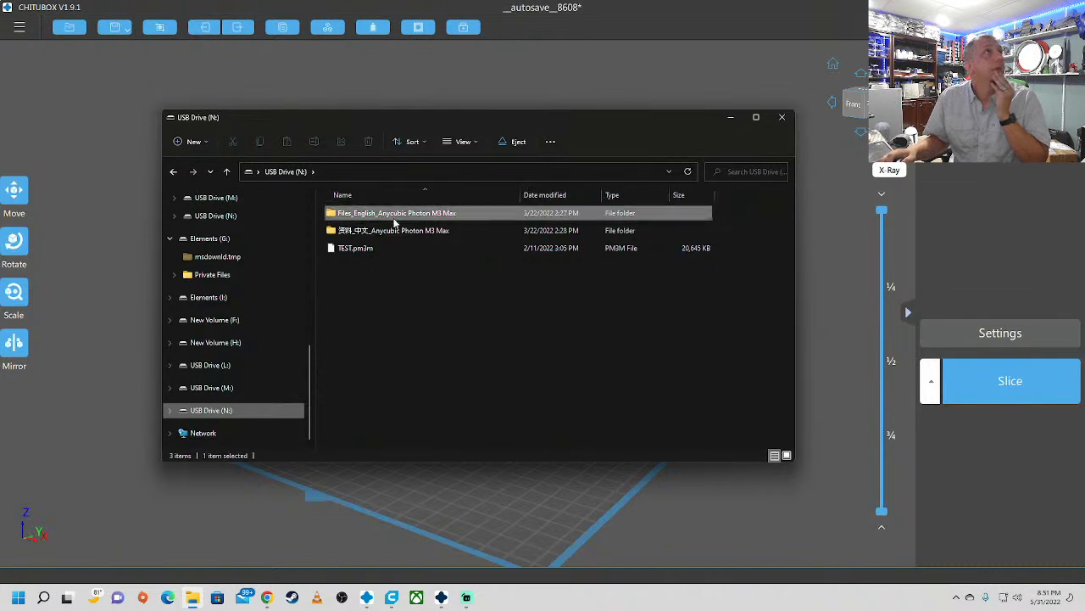
double_click(492, 213)
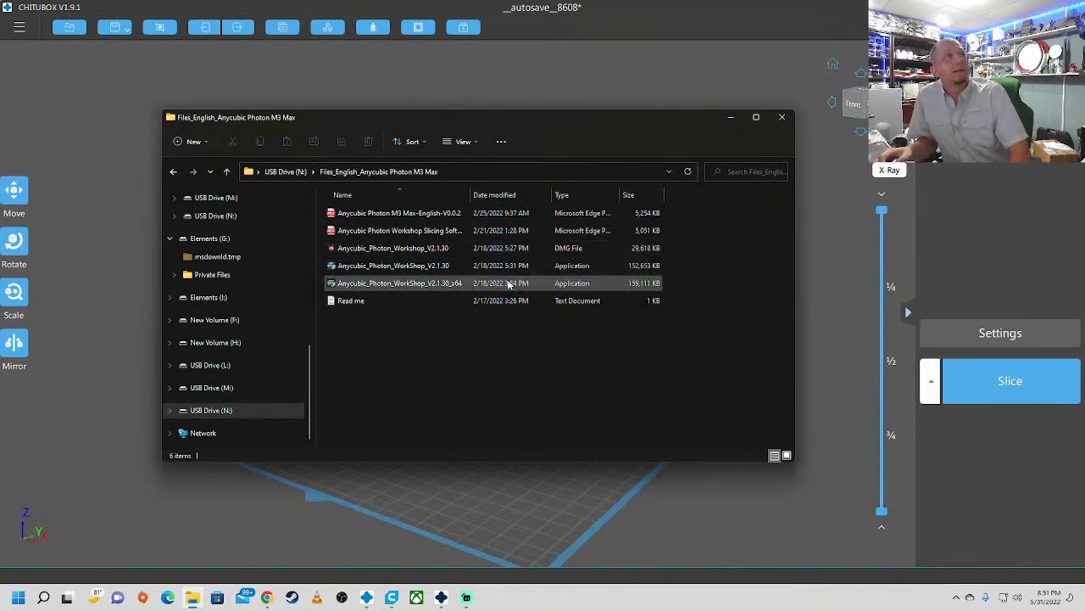
Step: Install Anycubic_Photon_WorkShop_V2.1.30_x64 in English with the default setup options and run it on completion
click(470, 249)
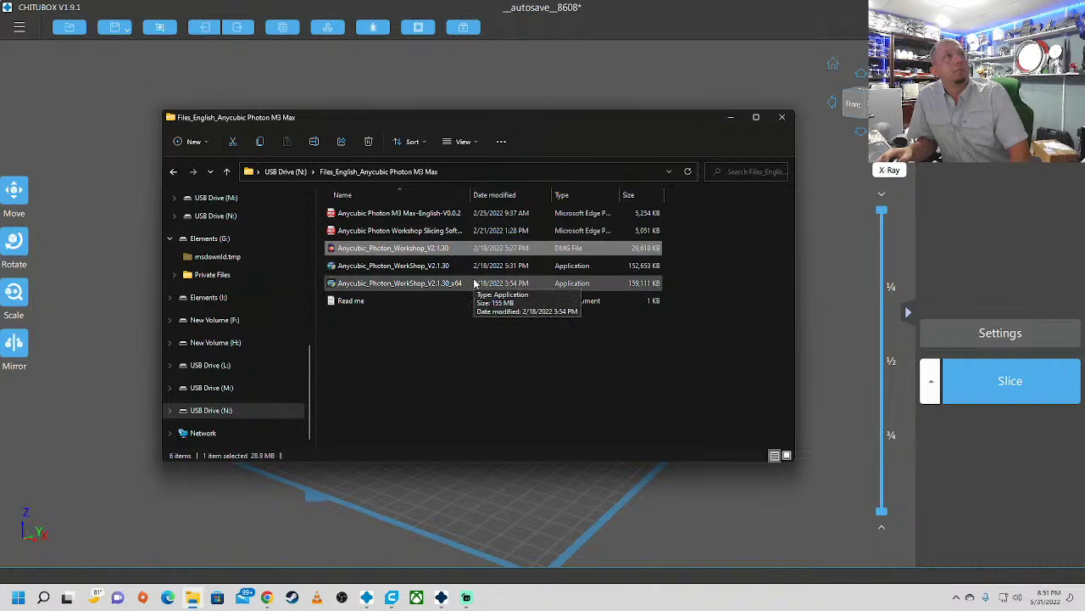
double_click(475, 284)
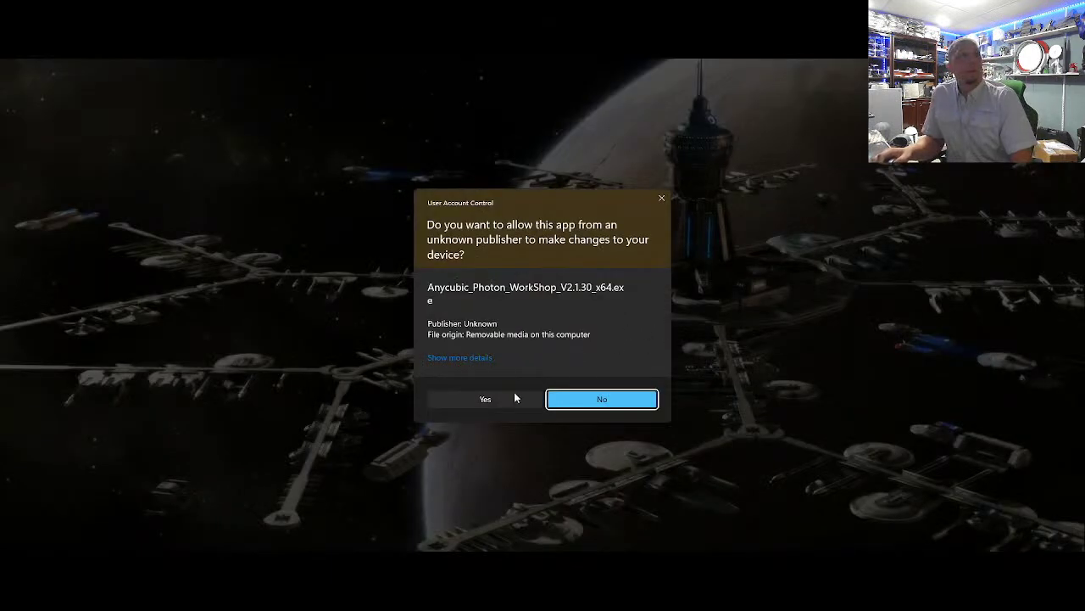
click(514, 396)
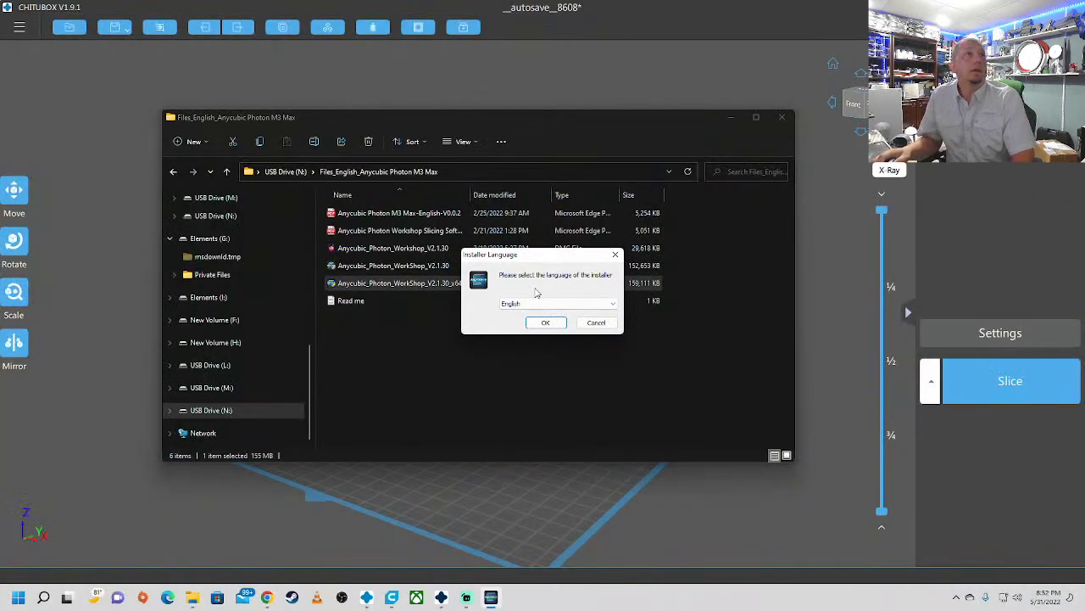
click(553, 322)
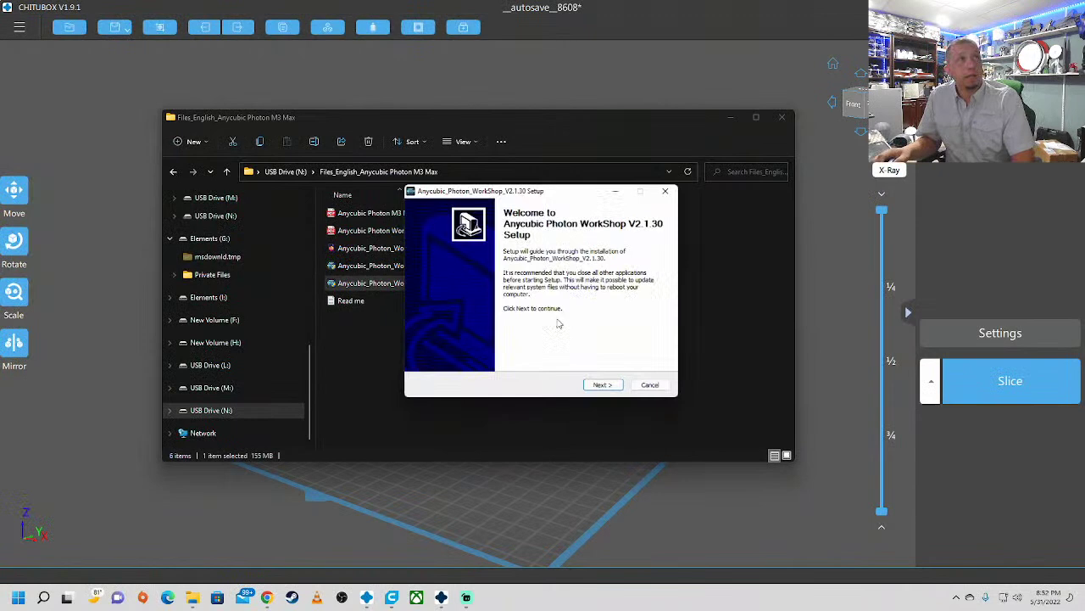
click(602, 385)
click(607, 388)
click(607, 388)
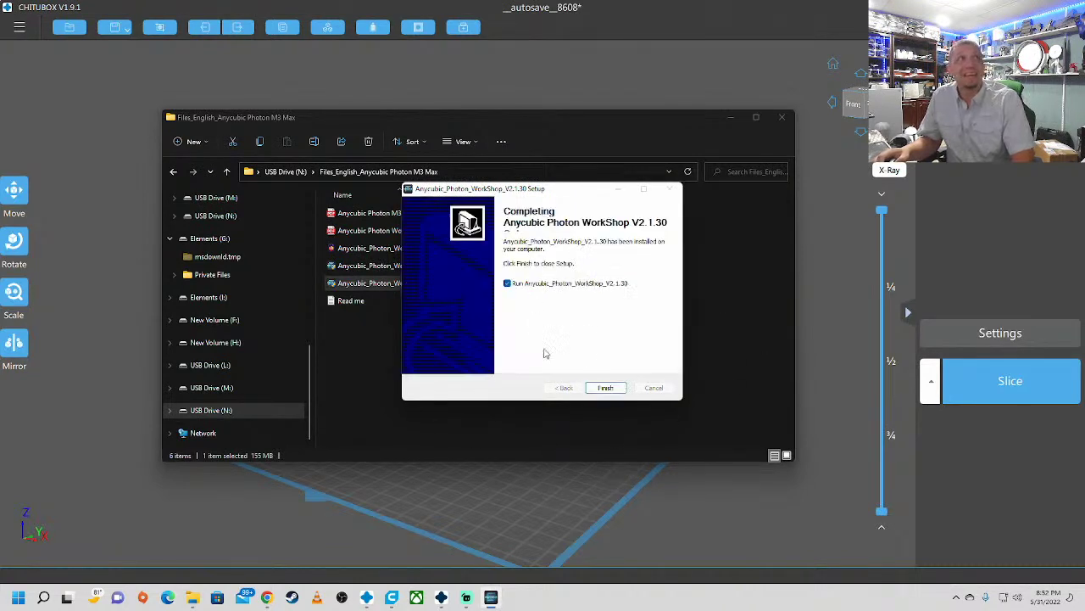
click(607, 386)
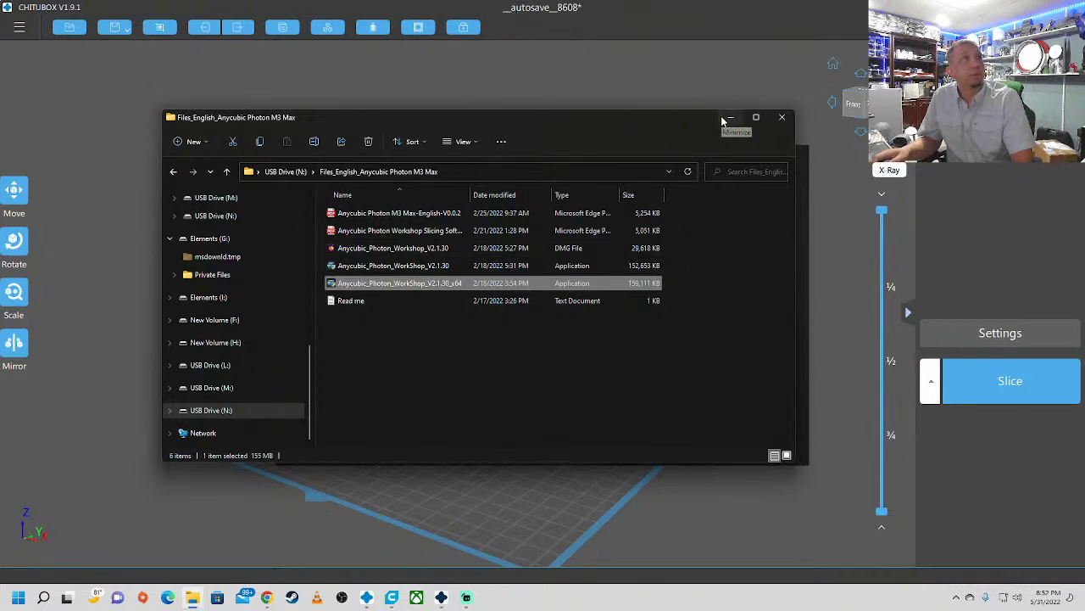
Step: Open the Read me text document in the installer folder, read it and close it
double_click(600, 302)
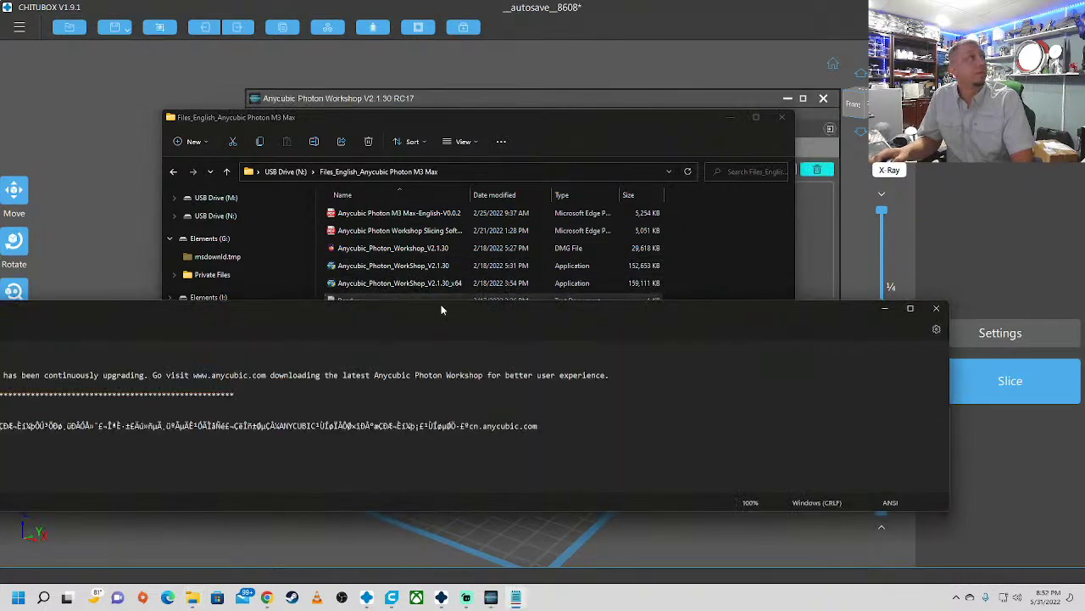
drag(402, 318, 536, 306)
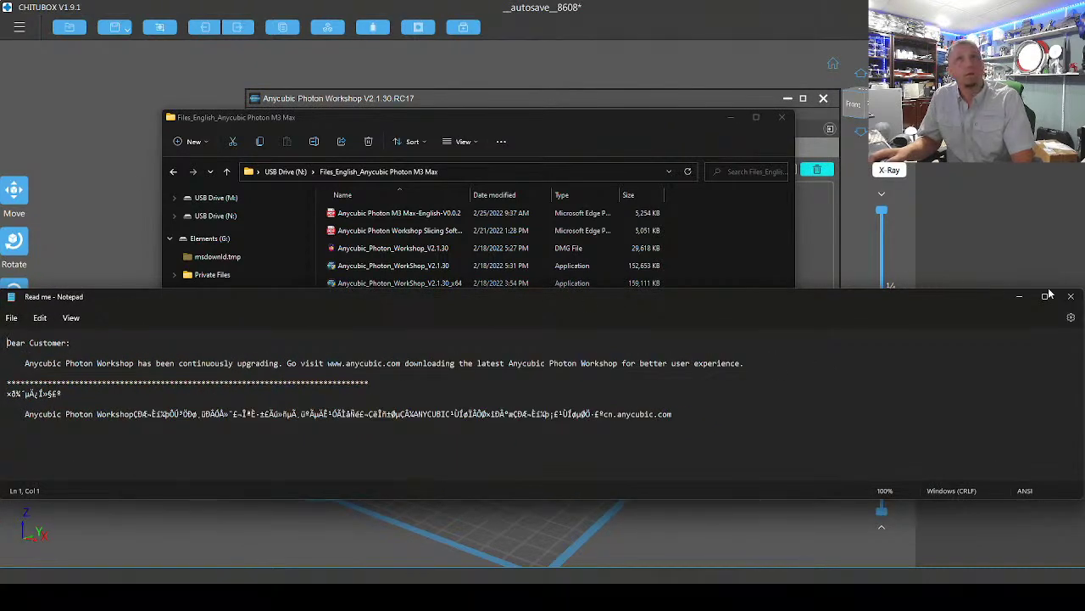
click(1071, 296)
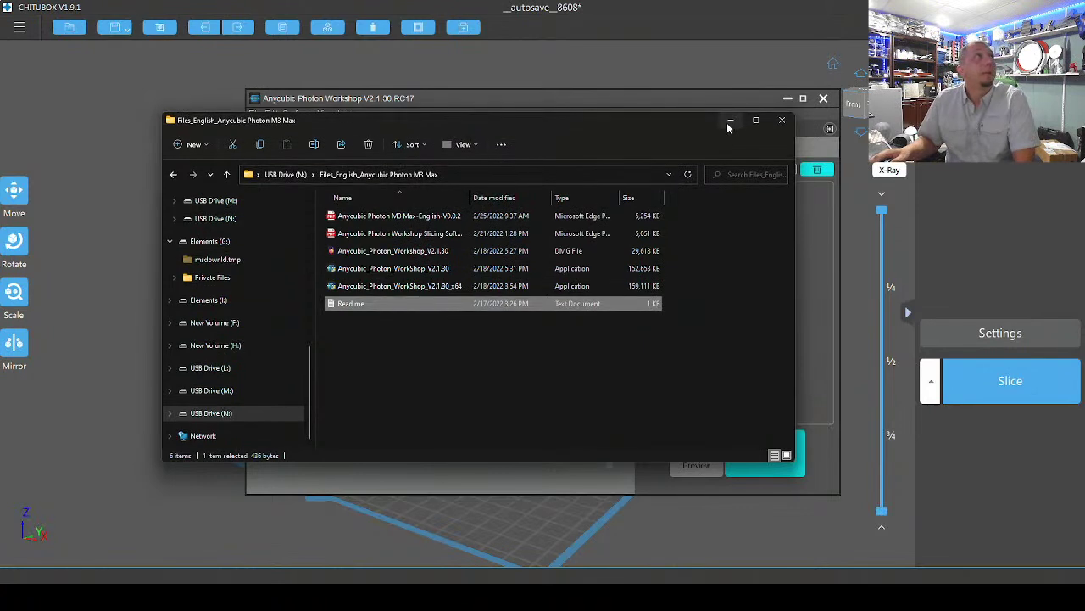
Step: Switch to a maximized Anycubic Photon Workshop window and look through its menus and support settings
click(782, 117)
click(804, 98)
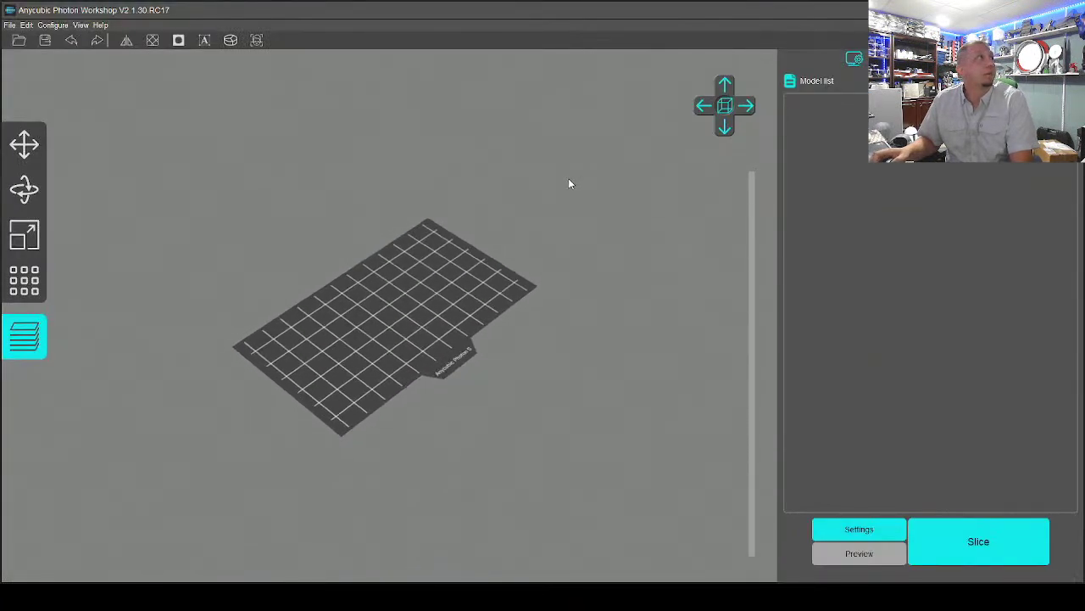
click(11, 26)
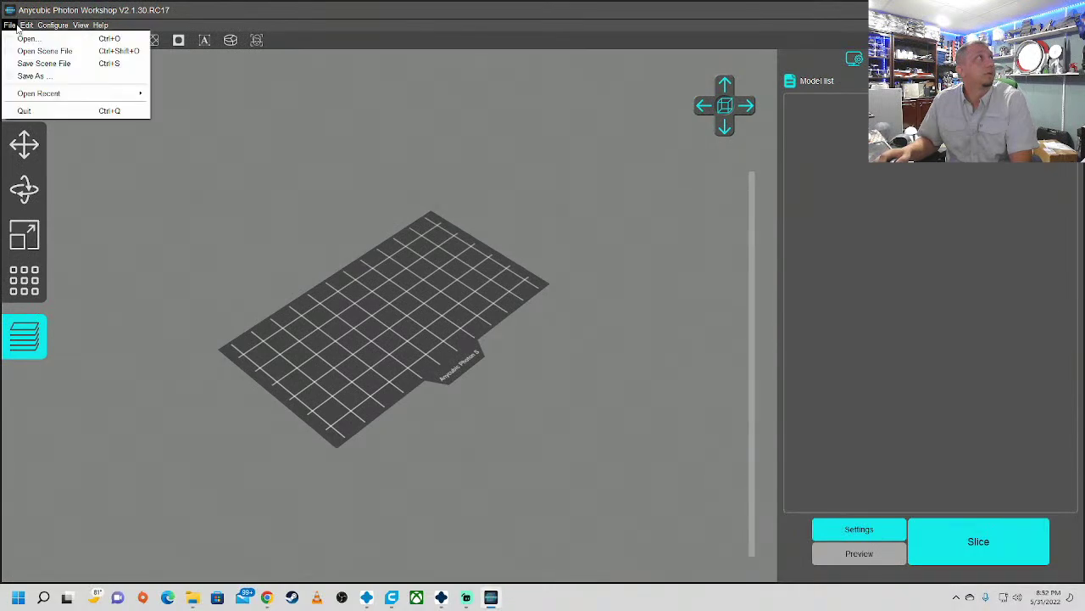
mouse_move(42, 28)
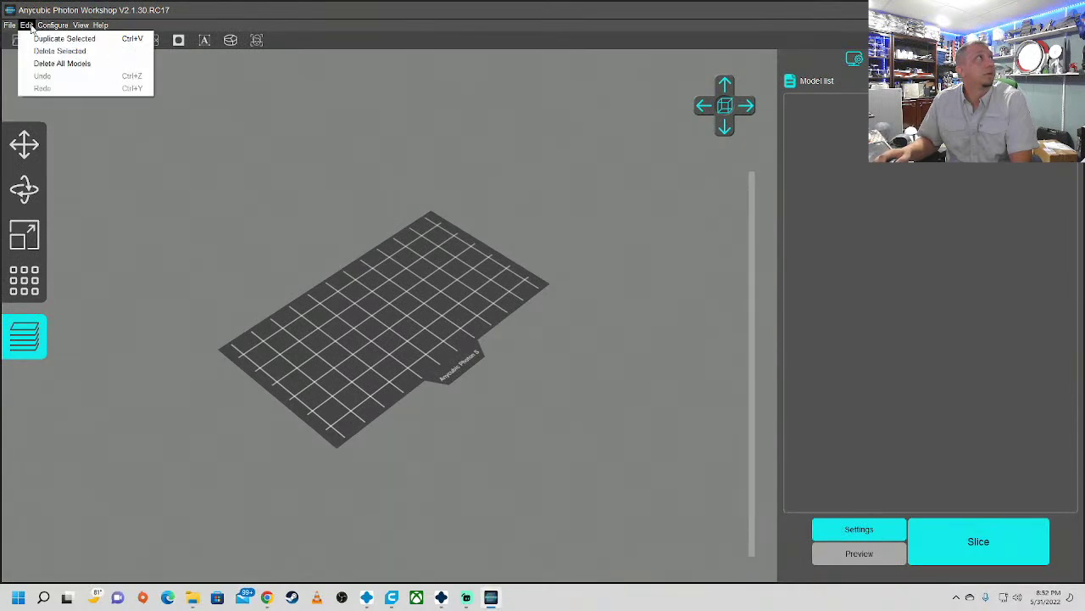
mouse_move(101, 27)
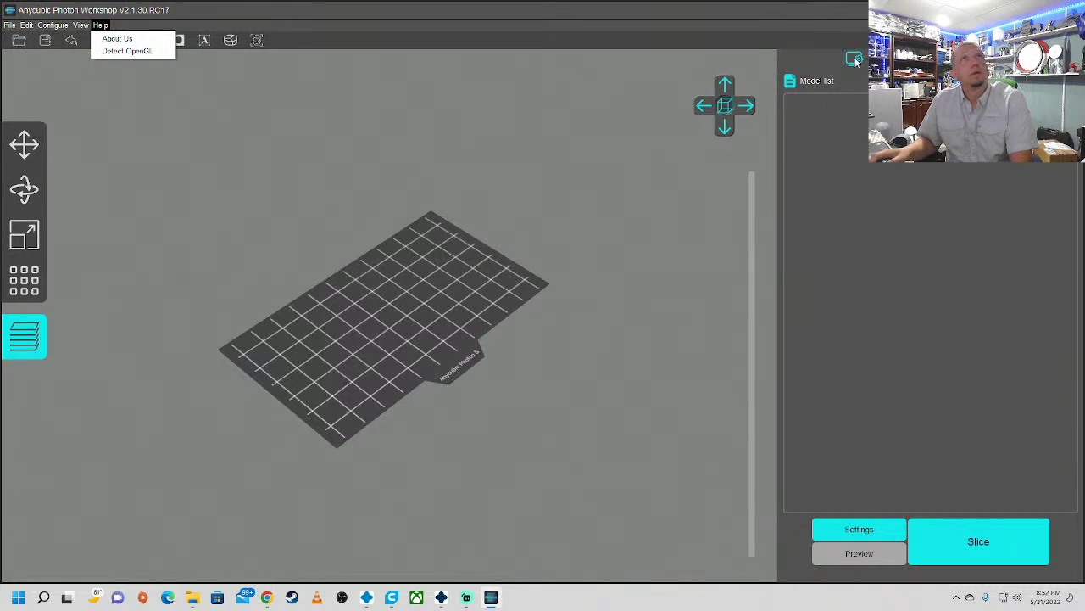
click(820, 79)
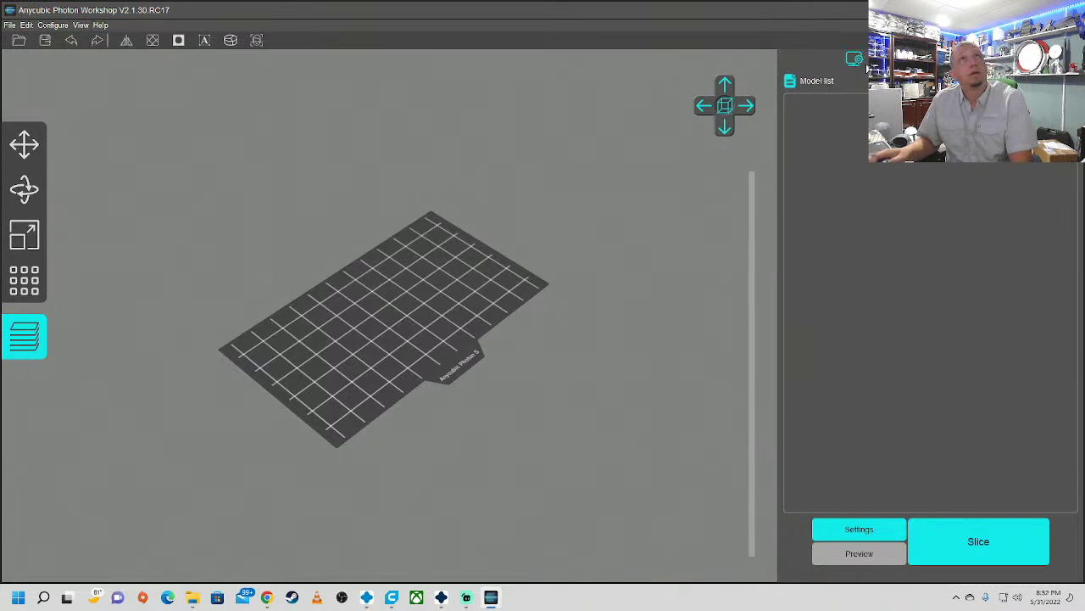
click(1006, 58)
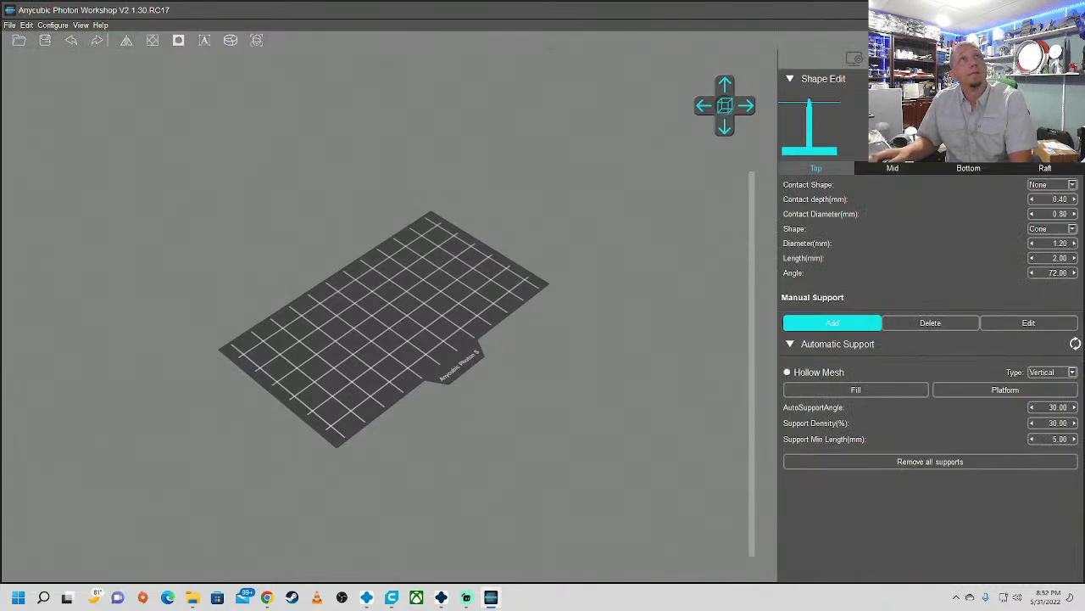
click(834, 57)
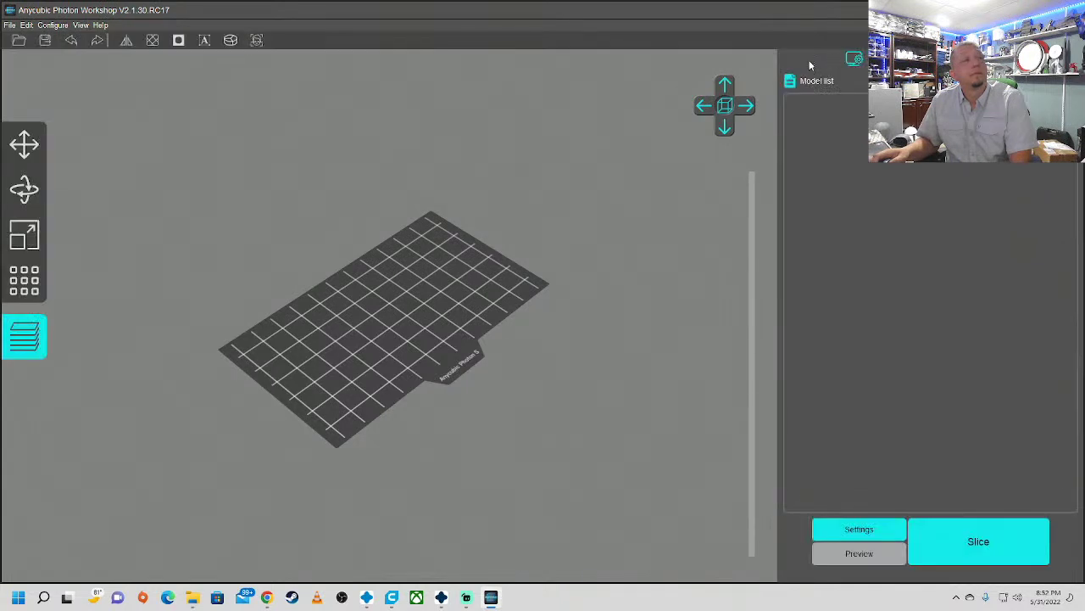
Step: Select Anycubic Photon M3 Max as the machine and review its resin and slice parameter settings
click(856, 529)
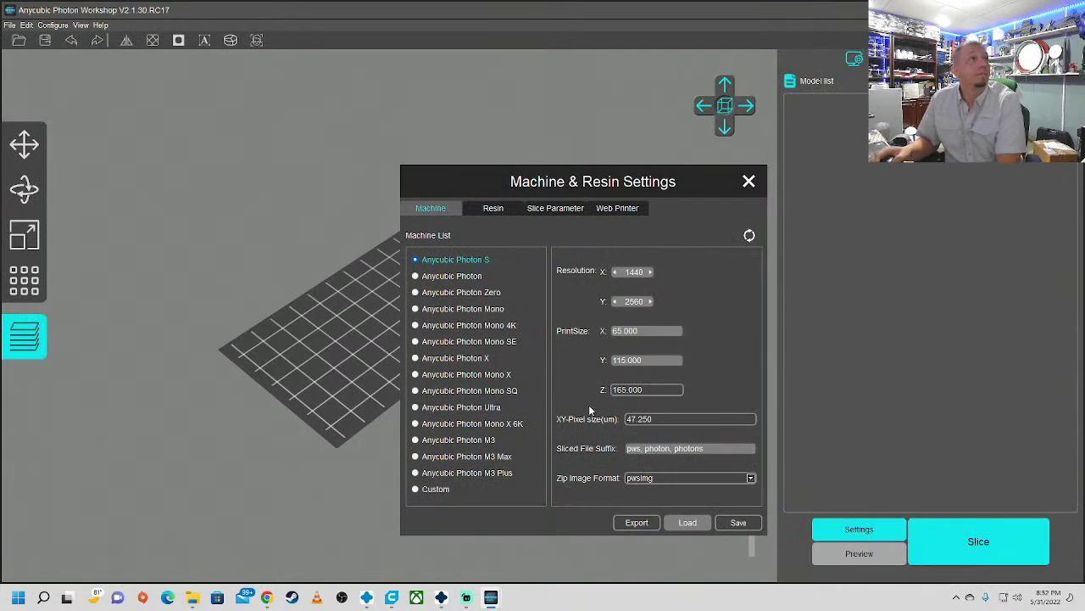
click(433, 456)
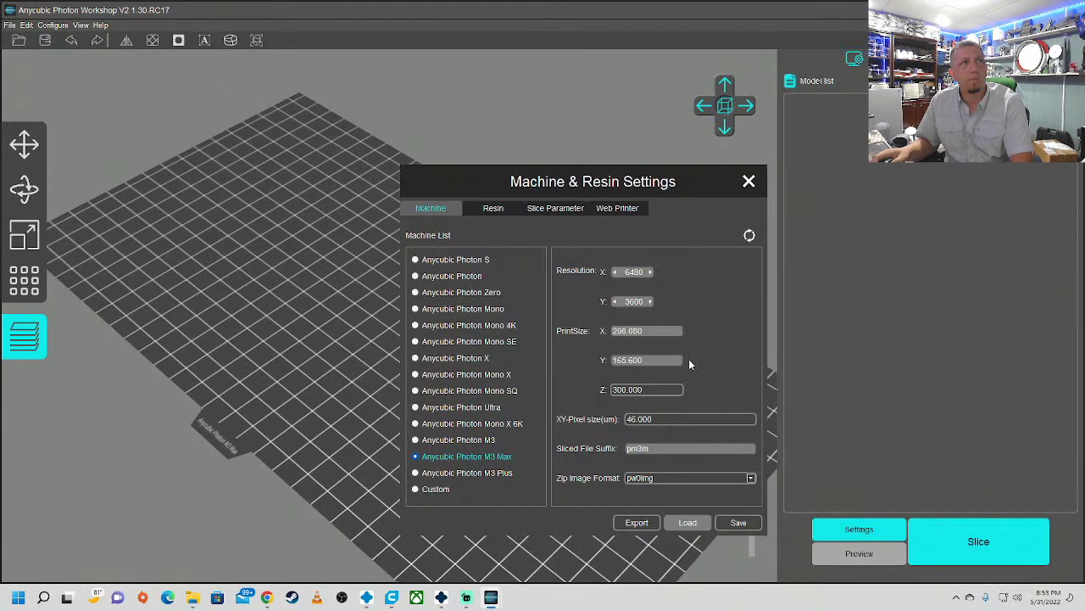
click(492, 209)
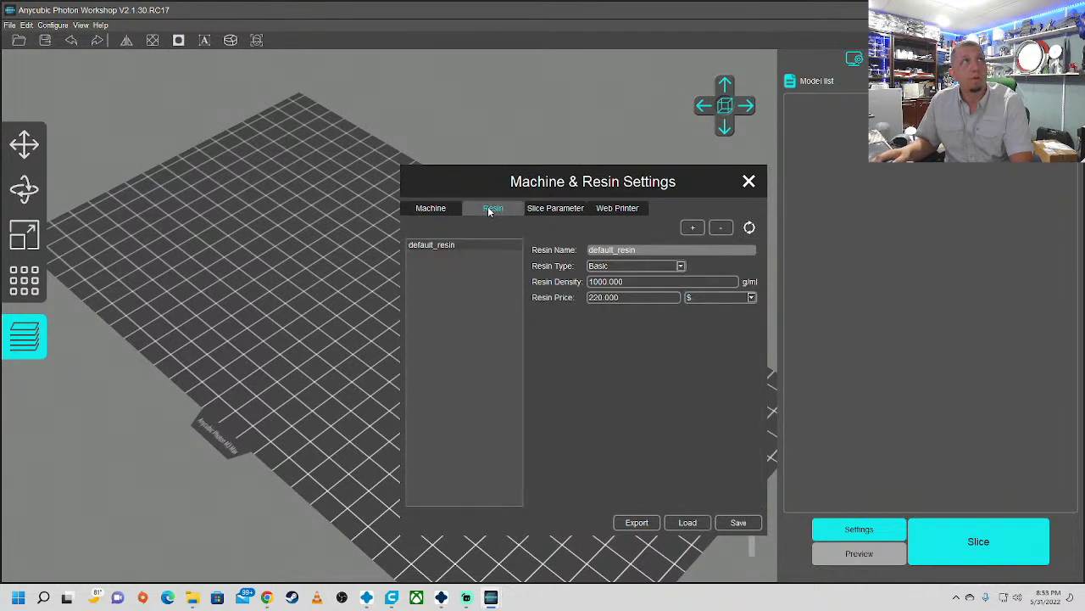
click(544, 210)
click(604, 209)
click(584, 207)
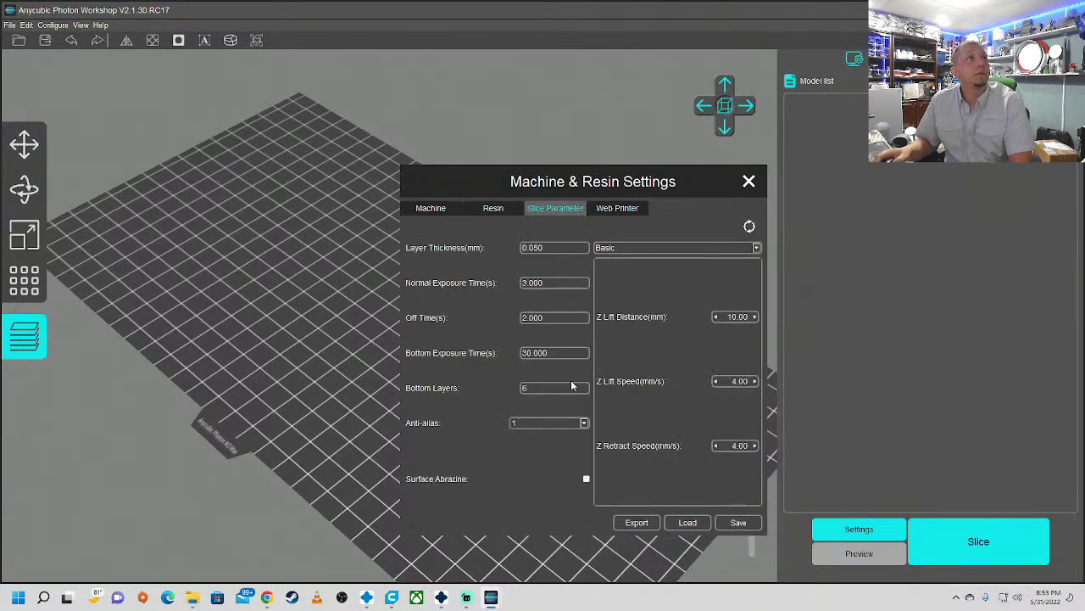
Step: Set the slice parameters' anti-alias level to 4 and save the Anycubic Photon M3 Max machine settings
scroll(557, 421, down, 3)
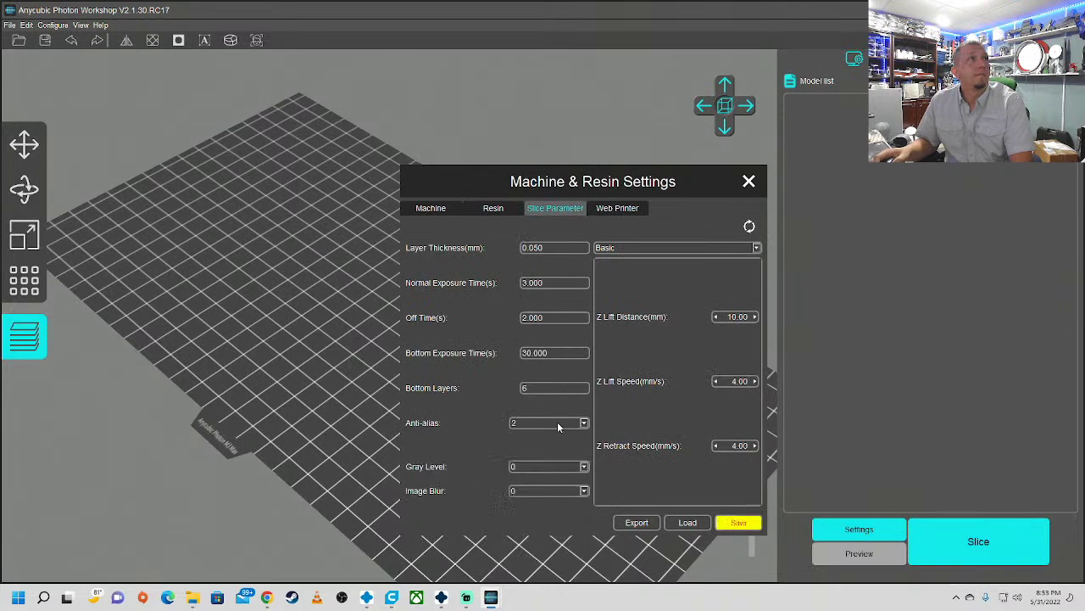
click(444, 210)
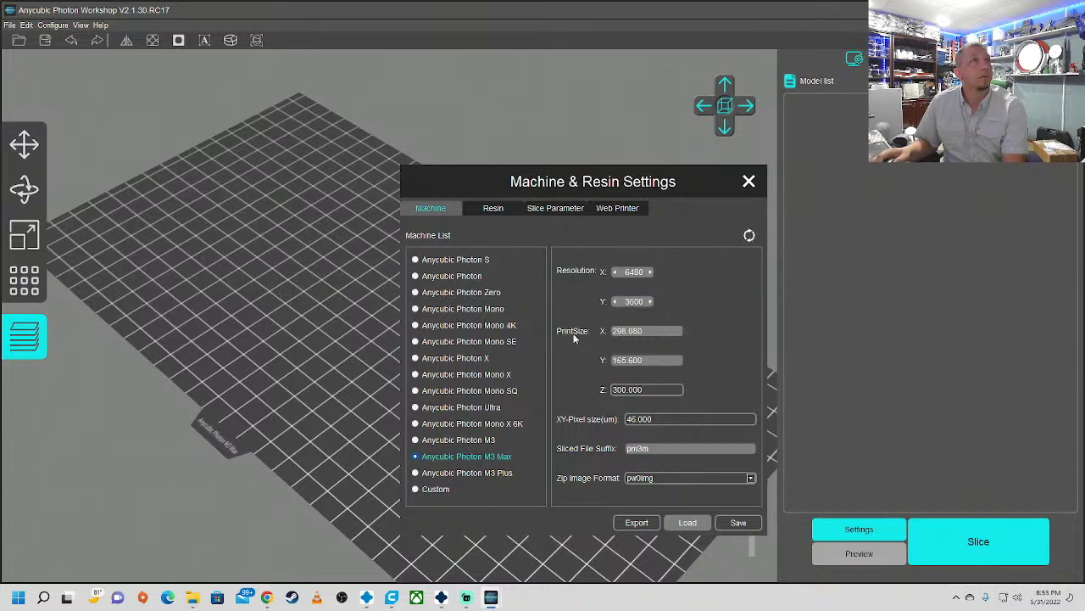
click(738, 523)
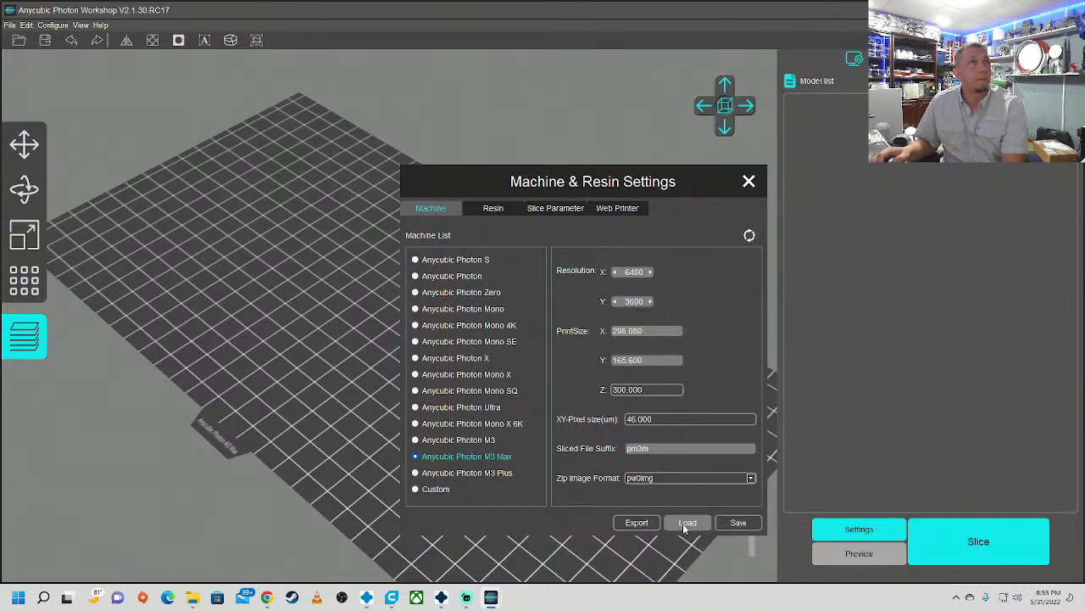
Step: Switch the slice parameters' layer control mode from Basic to Advance
click(490, 210)
click(568, 210)
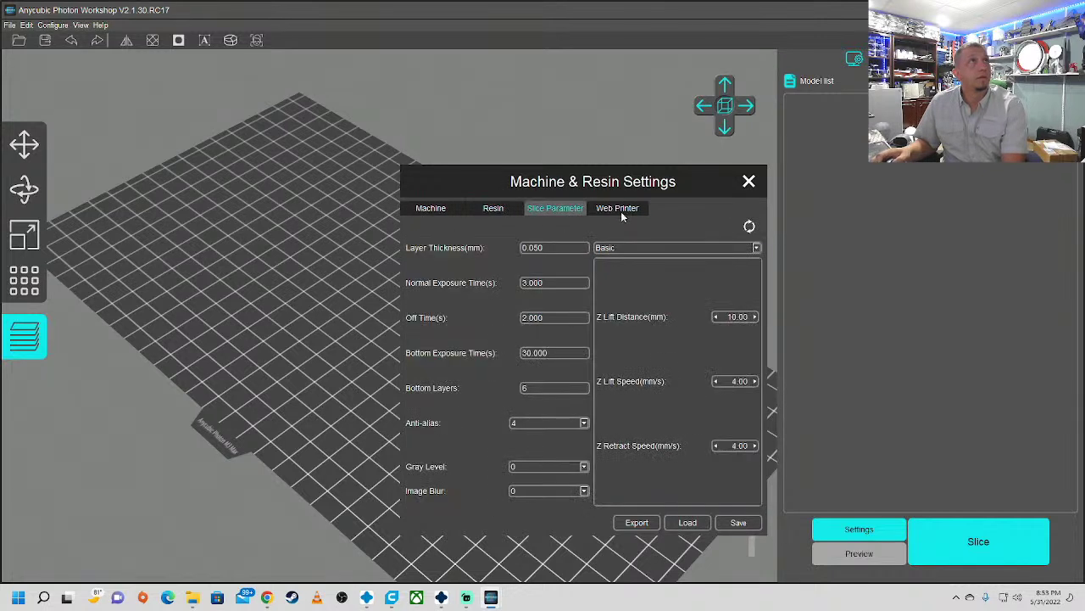
click(625, 248)
click(611, 263)
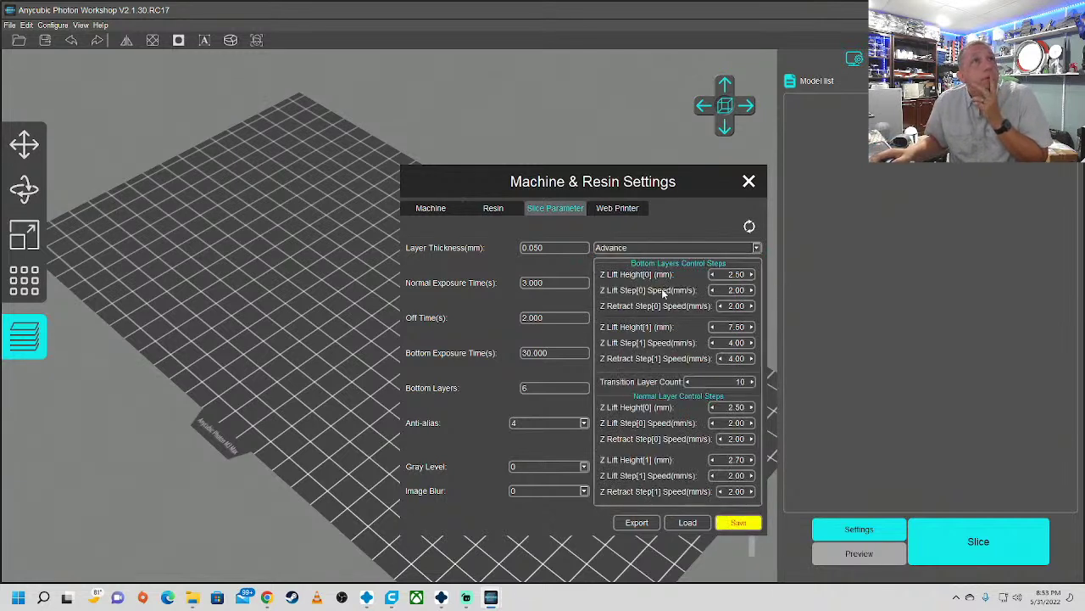
Step: Set the Transition Layer Count to 9 and the bottom layers' Z Retract Step[1] Speed to 5.00 mm/s
double_click(739, 382)
text(9)
double_click(721, 361)
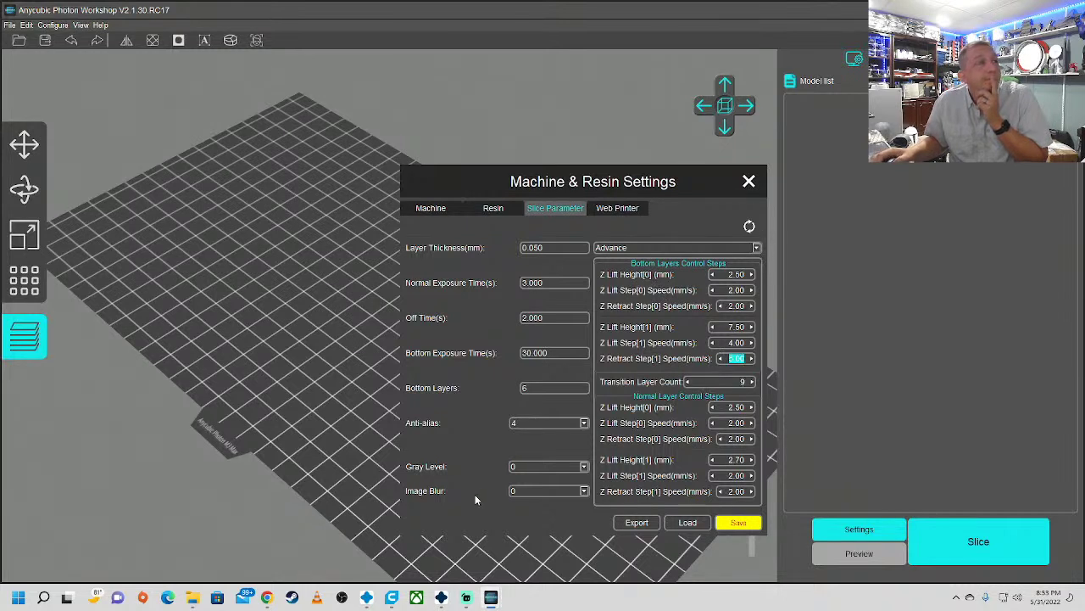
Step: Switch to Chrome and open the Anycubic materials resin settings matrix from Maker Trainer's All resin settings page
mouse_move(266, 597)
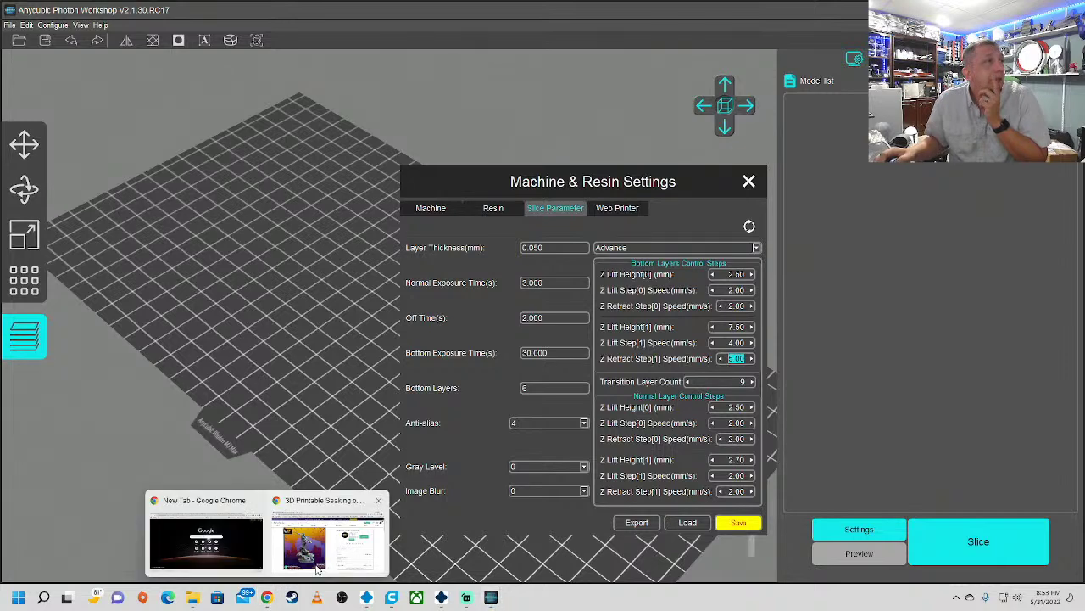
click(328, 537)
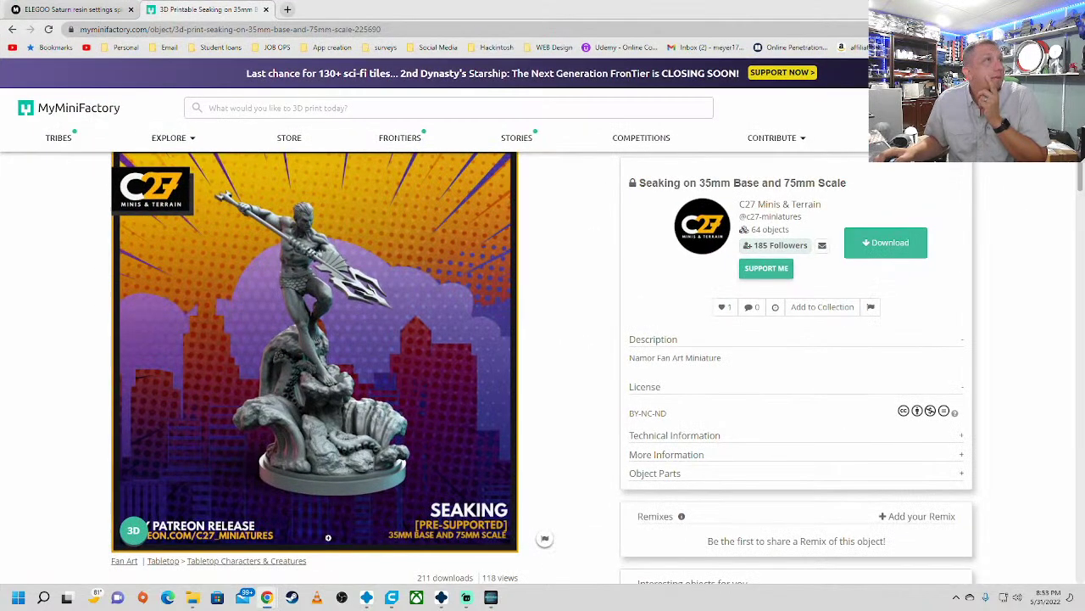
click(100, 9)
click(12, 29)
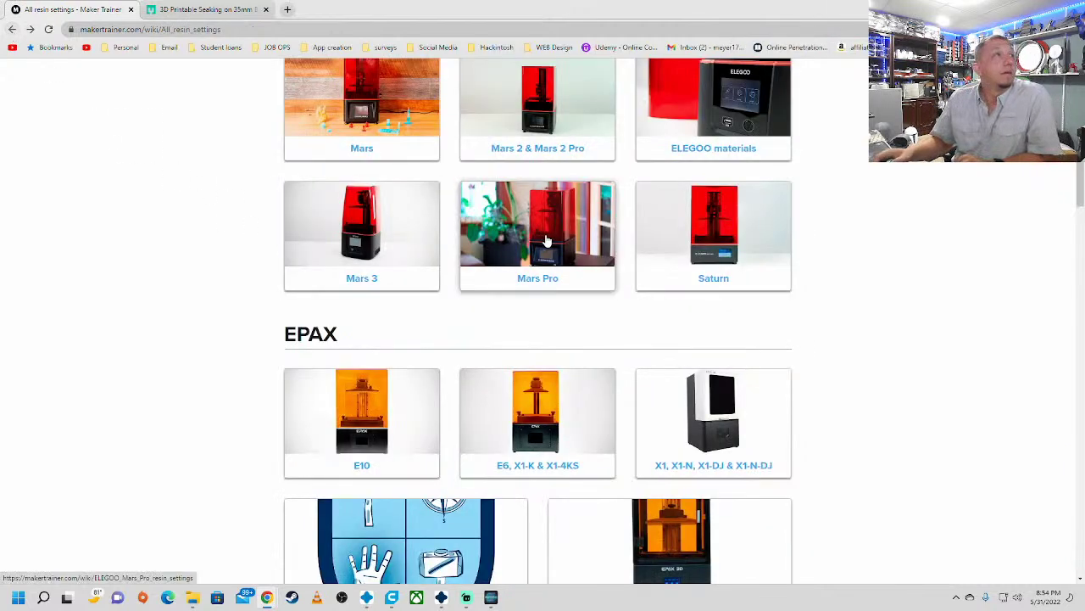
scroll(607, 284, down, 1)
scroll(611, 288, up, 10)
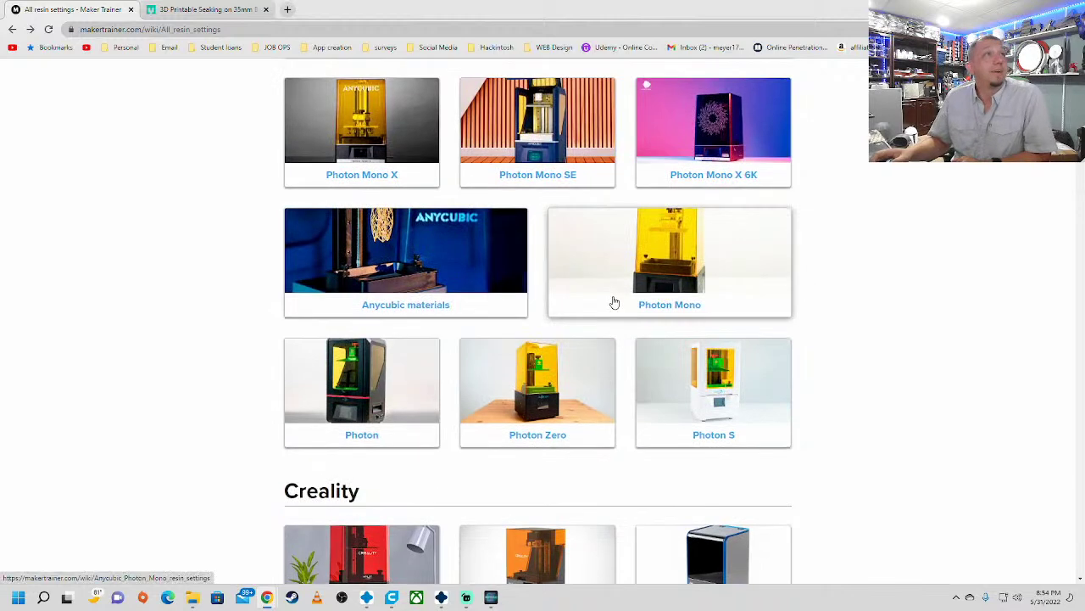
scroll(865, 327, up, 3)
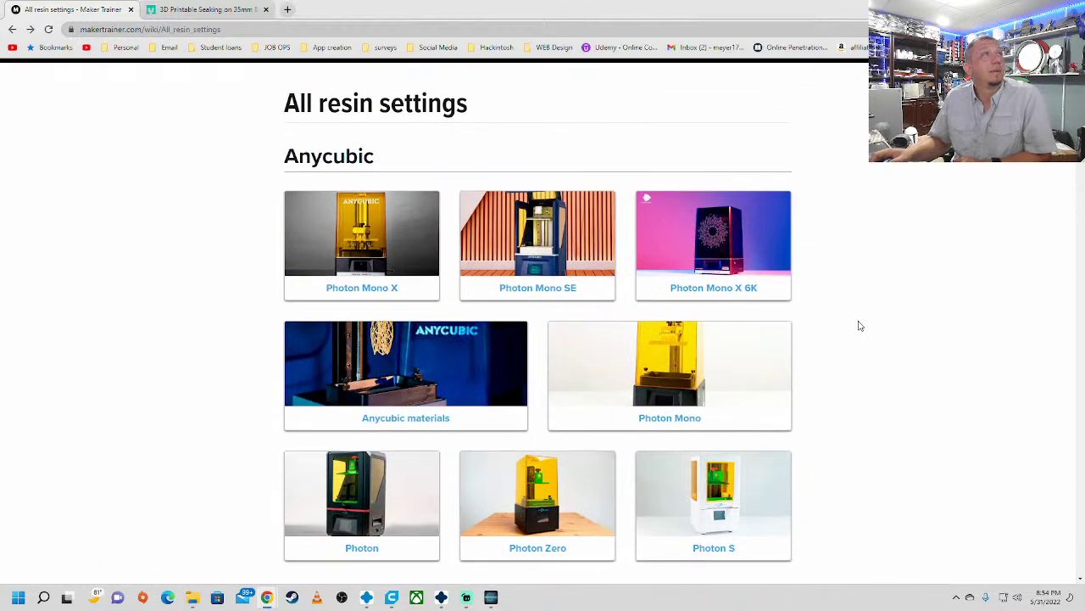
scroll(859, 325, up, 2)
scroll(859, 326, down, 3)
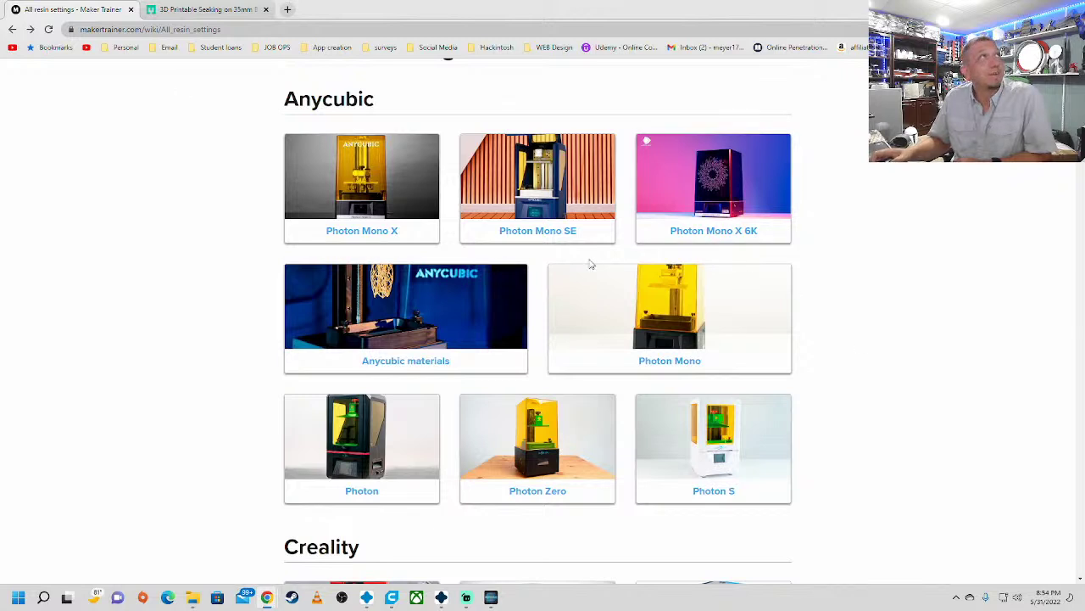
click(397, 334)
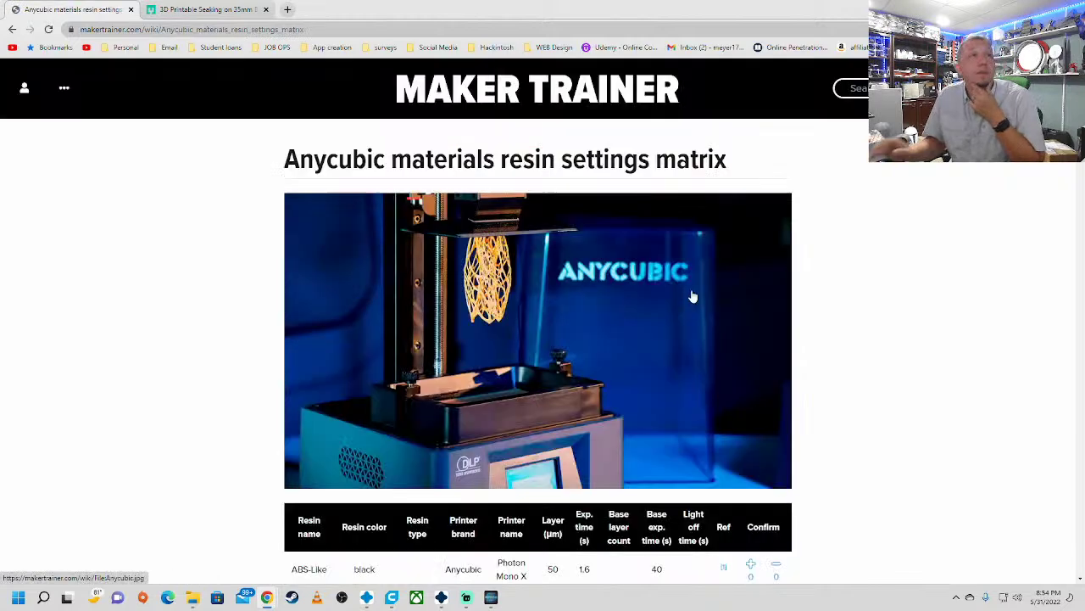
Step: Examine the matrix's exposure times, base layer counts and light-off times for Anycubic Basic grey resin on Photon printers
scroll(692, 296, down, 4)
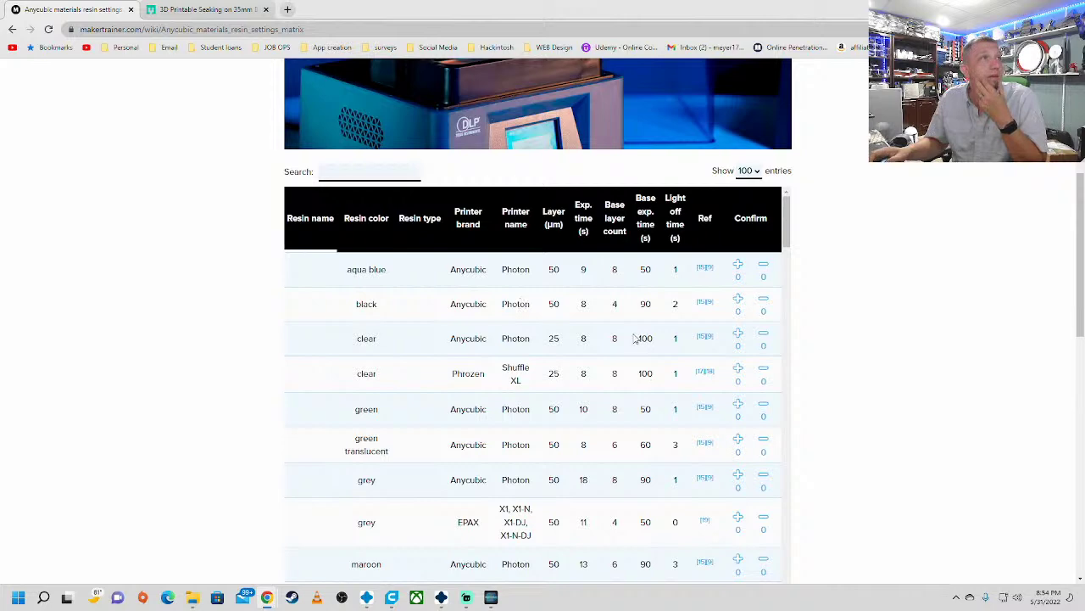
scroll(569, 300, down, 10)
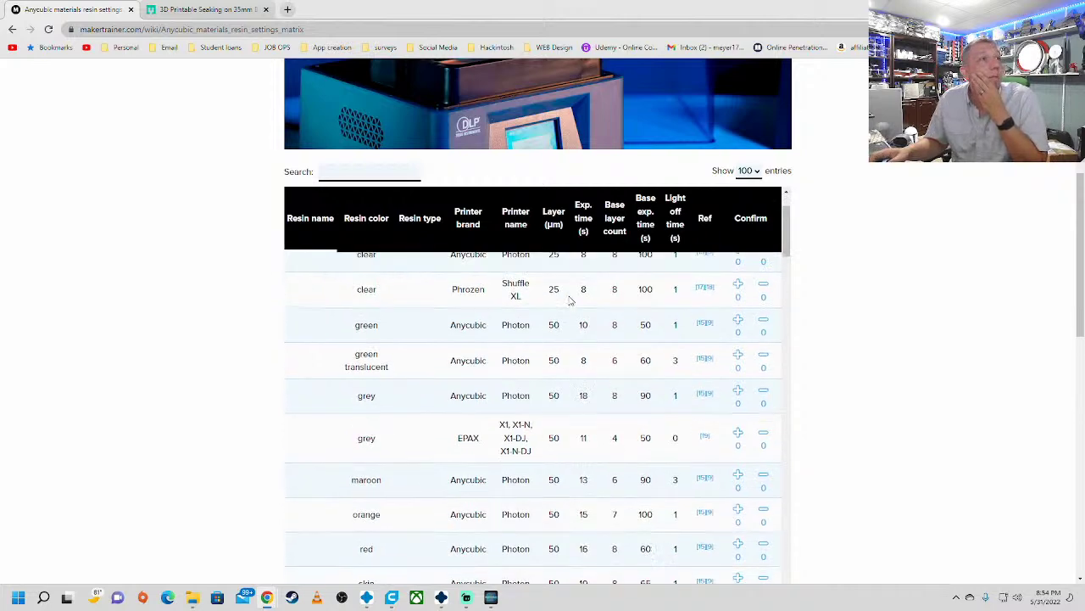
scroll(570, 301, down, 10)
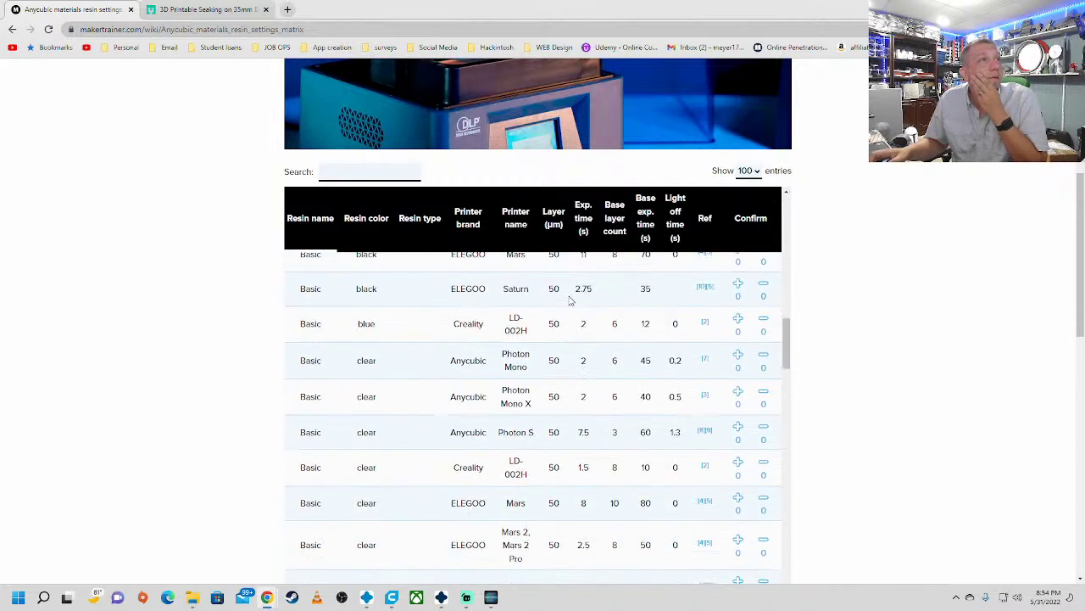
scroll(563, 302, down, 2)
scroll(563, 302, down, 8)
scroll(563, 301, down, 1)
scroll(369, 311, up, 4)
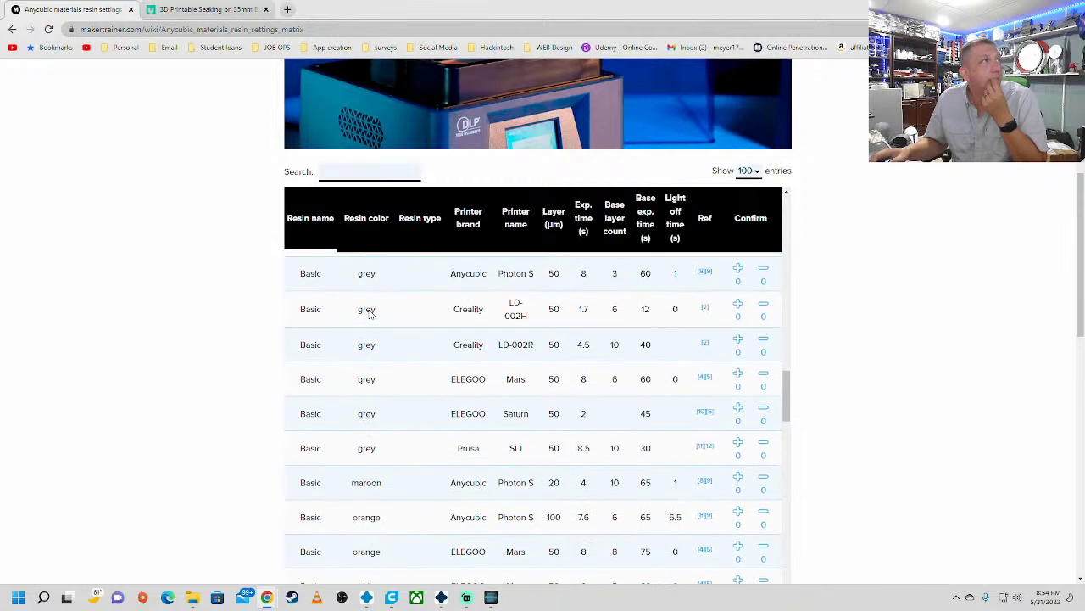
scroll(448, 344, up, 3)
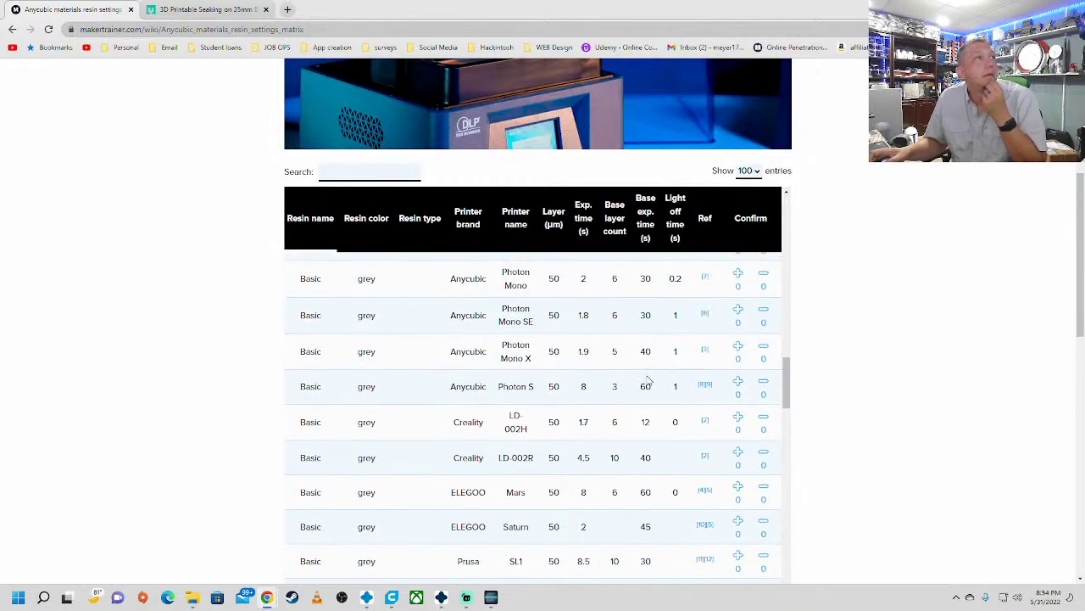
scroll(351, 359, up, 2)
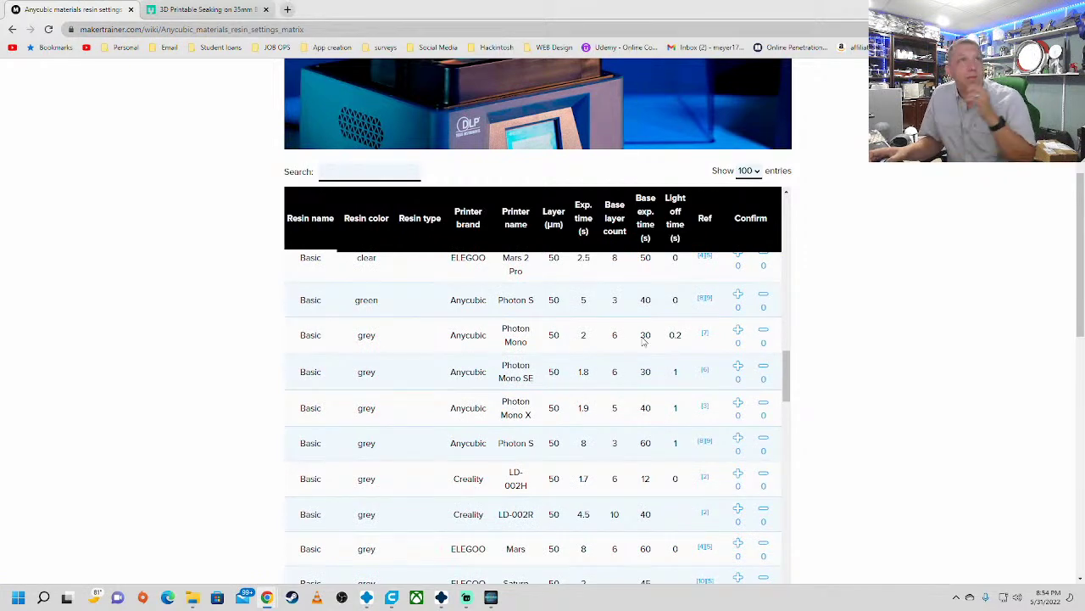
scroll(630, 326, up, 2)
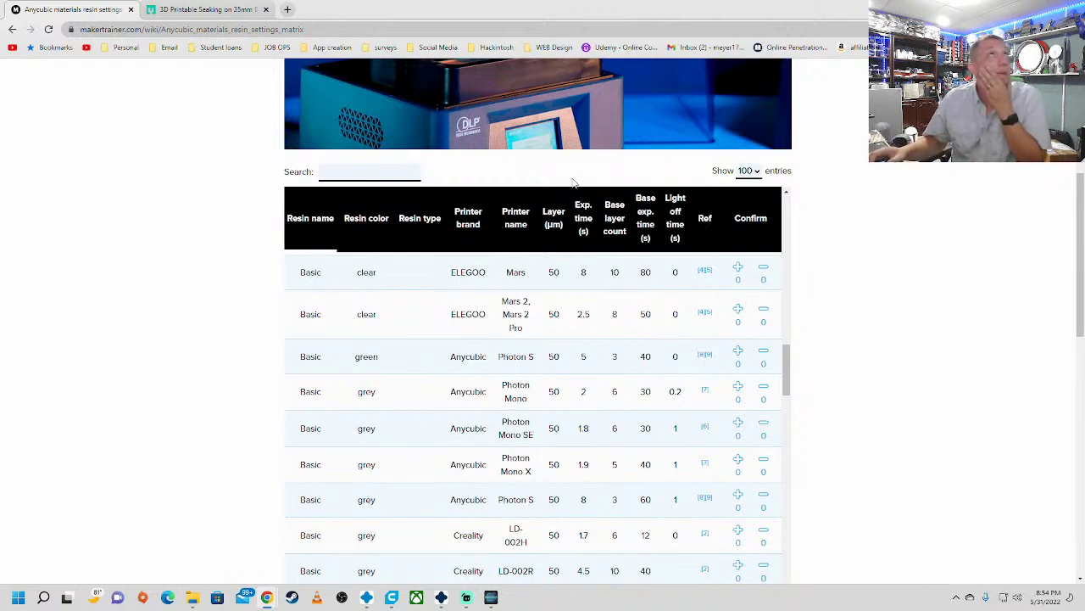
Step: Return from Chrome to Anycubic Photon Workshop and close the Machine & Resin Settings dialog
click(202, 8)
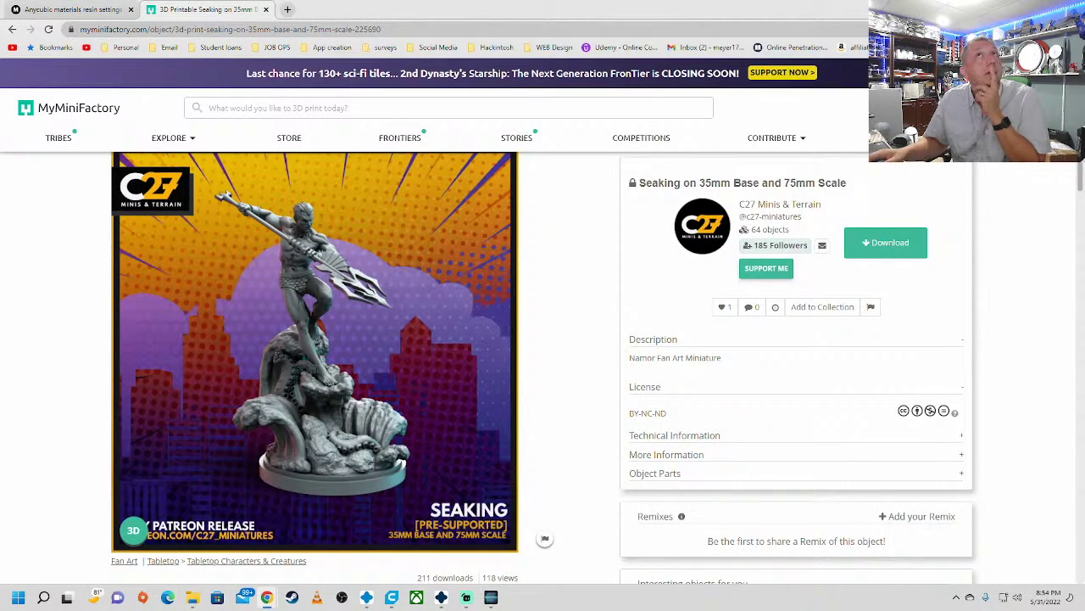
click(1020, 8)
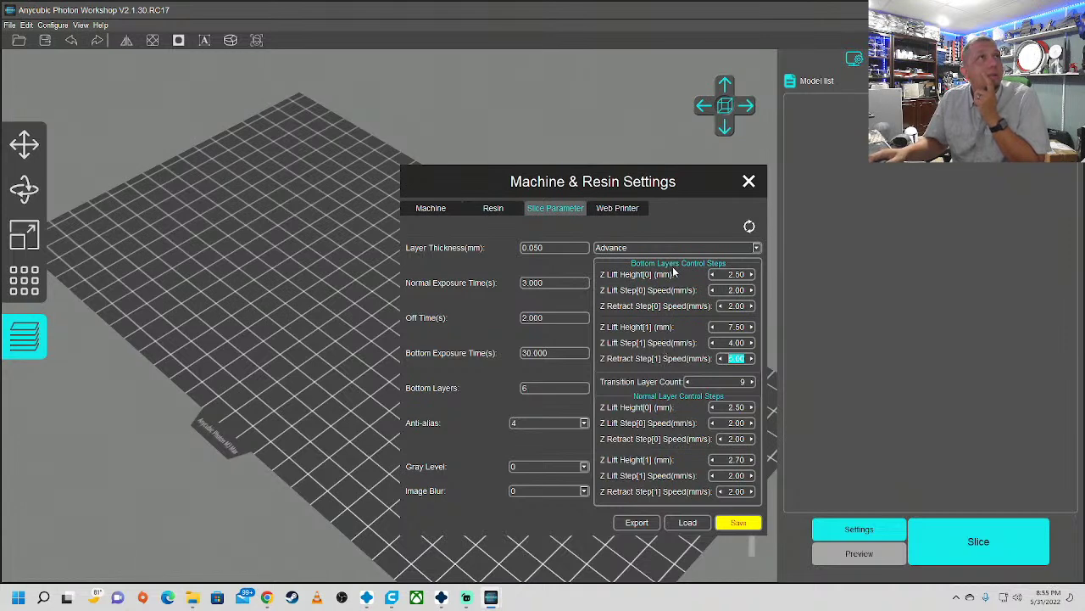
click(528, 352)
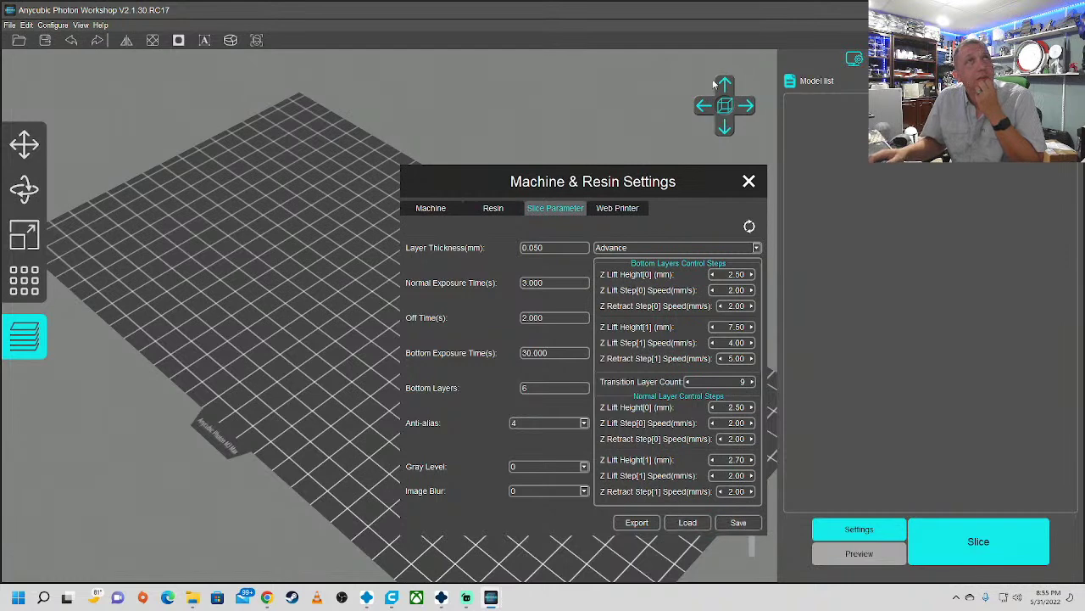
click(749, 180)
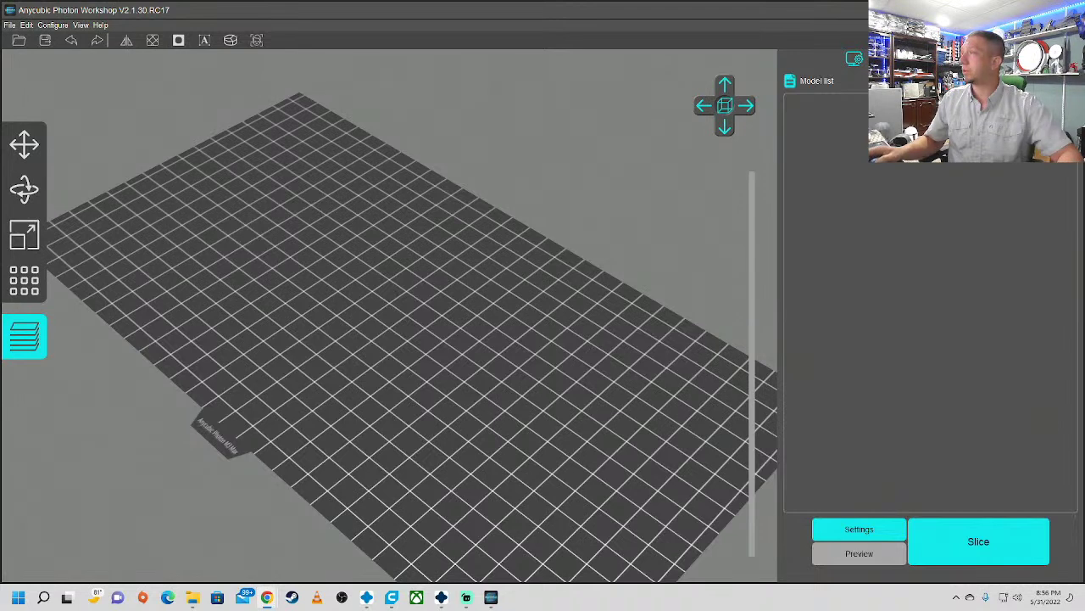
Step: Minimize Photon Workshop, bring basic CHITUBOX V1.9.1 up over CHITUBOX Pro and check it for updates
click(1020, 9)
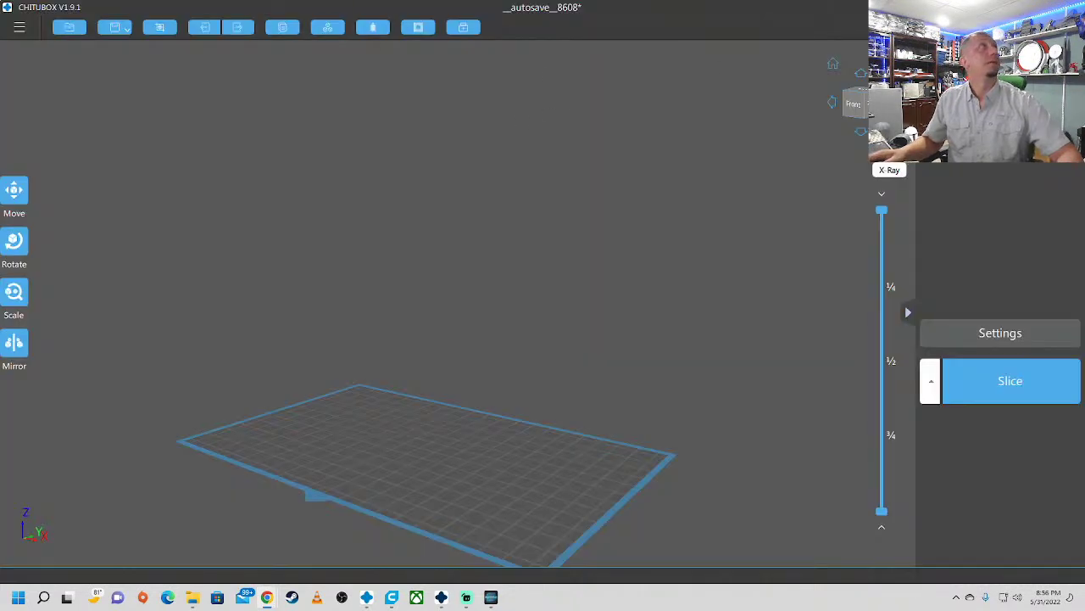
click(1020, 7)
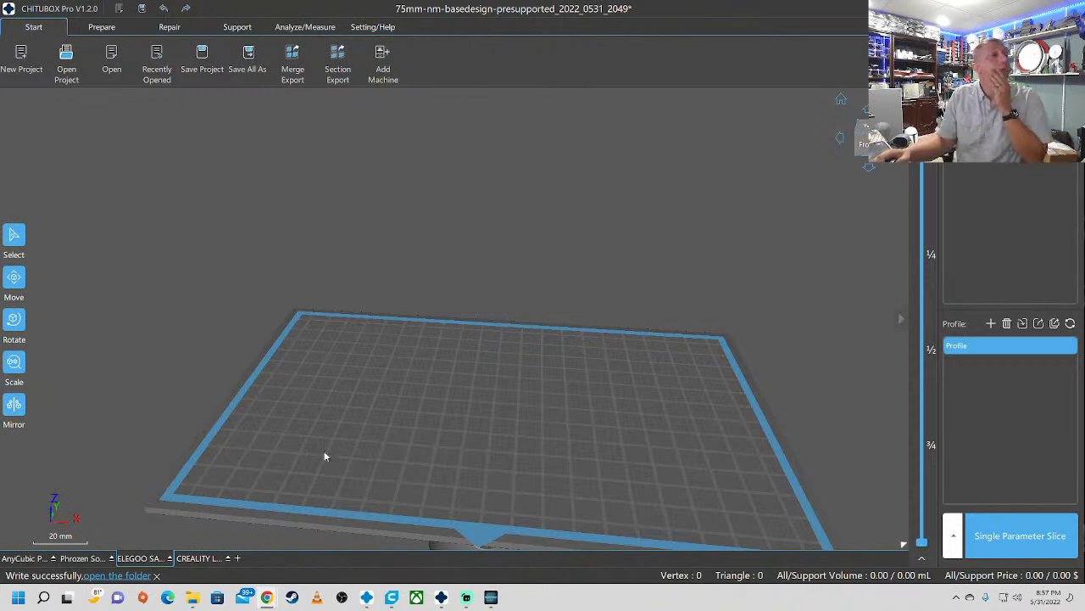
click(367, 597)
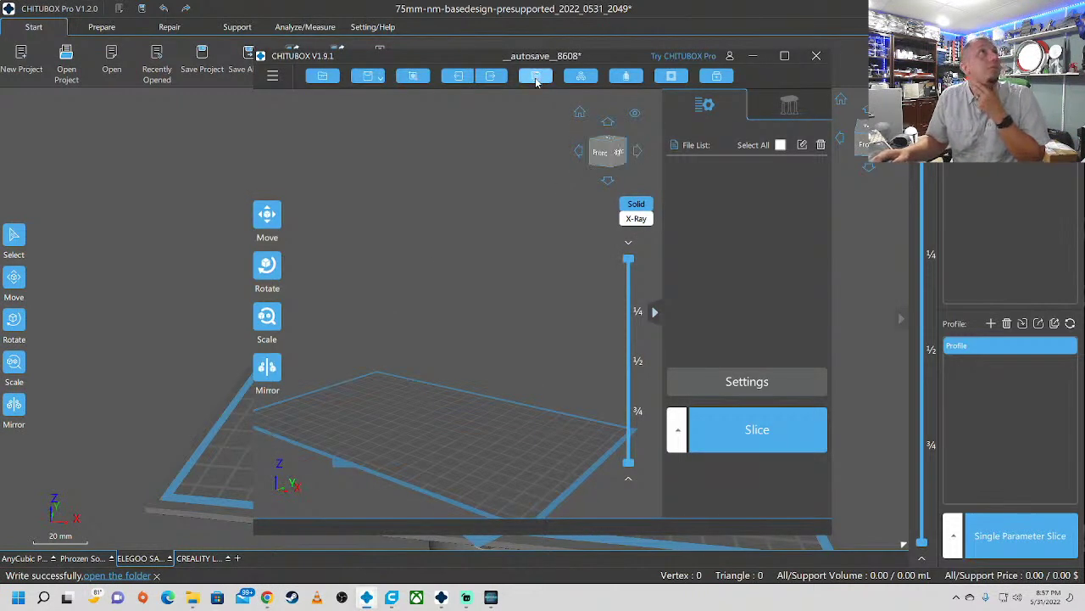
click(270, 78)
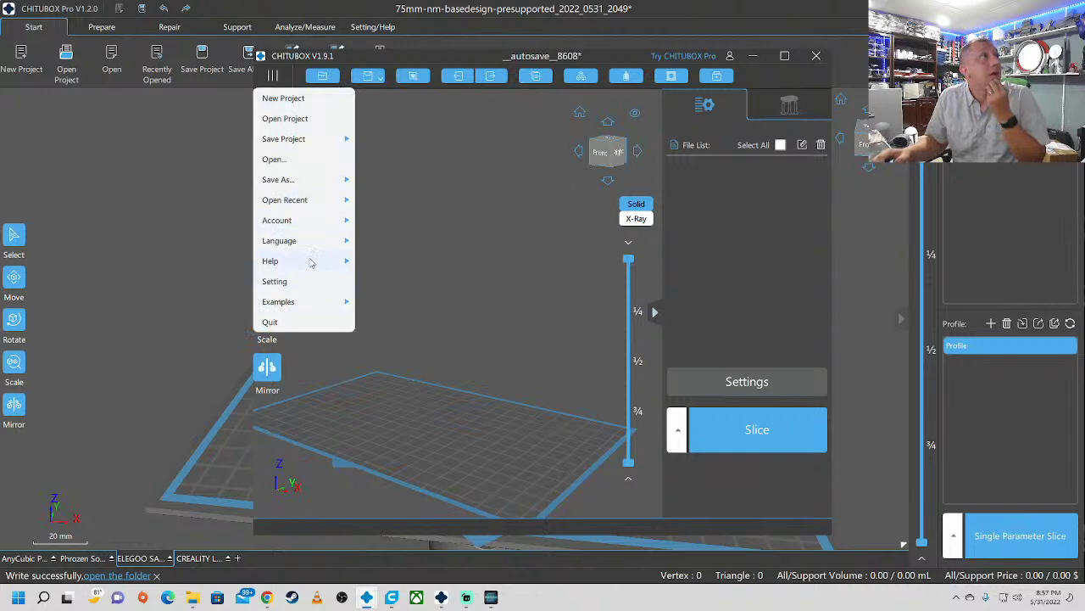
mouse_move(340, 260)
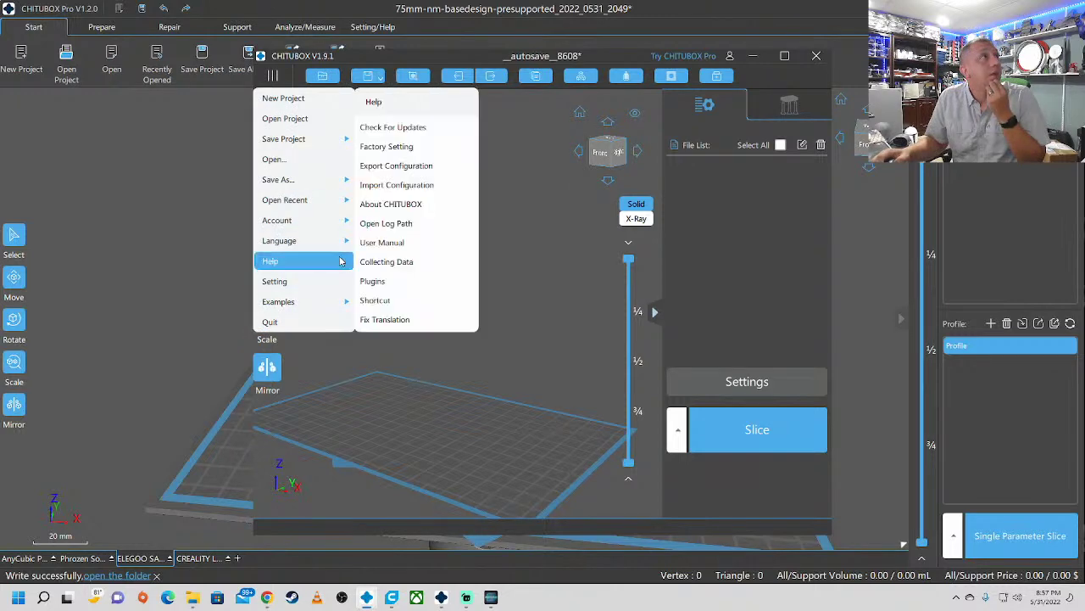
click(389, 127)
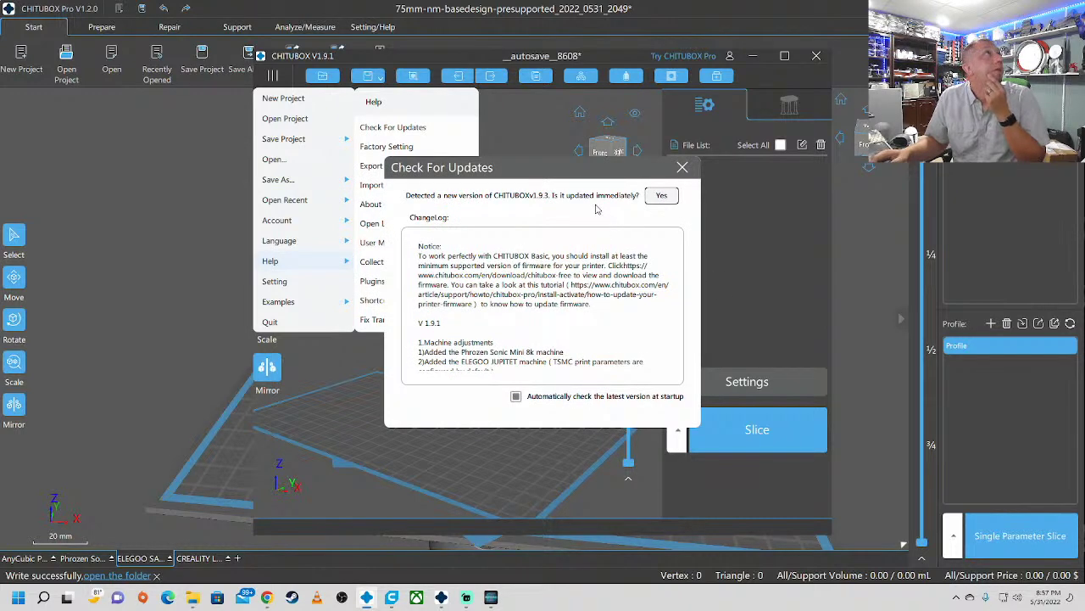
Step: Read through the update changelog's machine additions, feature improvements and bug fixes, and close it without updating
scroll(609, 322, down, 10)
scroll(608, 317, down, 15)
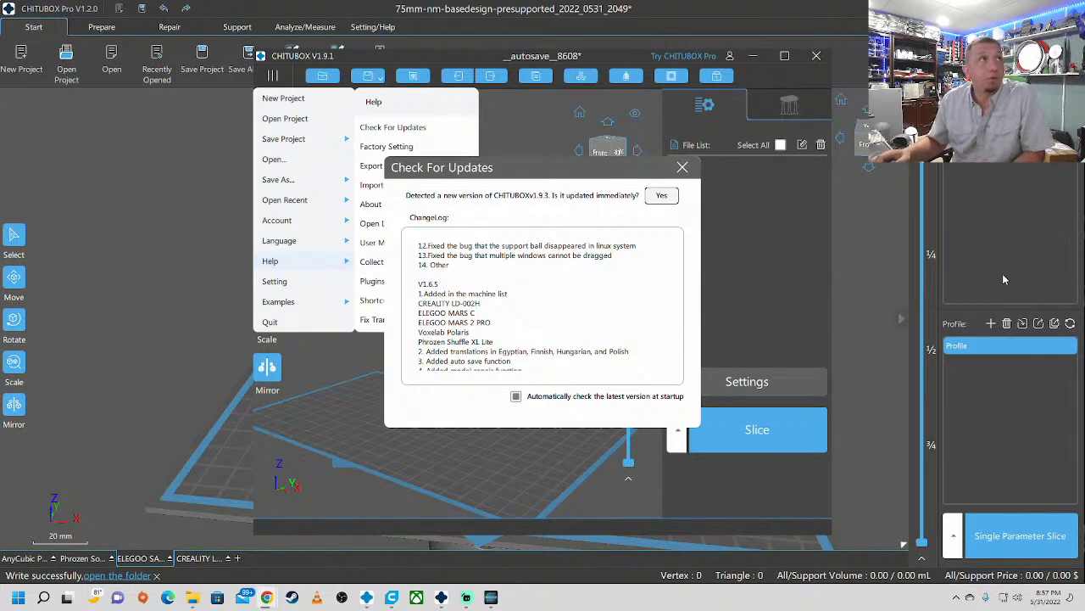
scroll(624, 291, down, 5)
scroll(624, 292, down, 8)
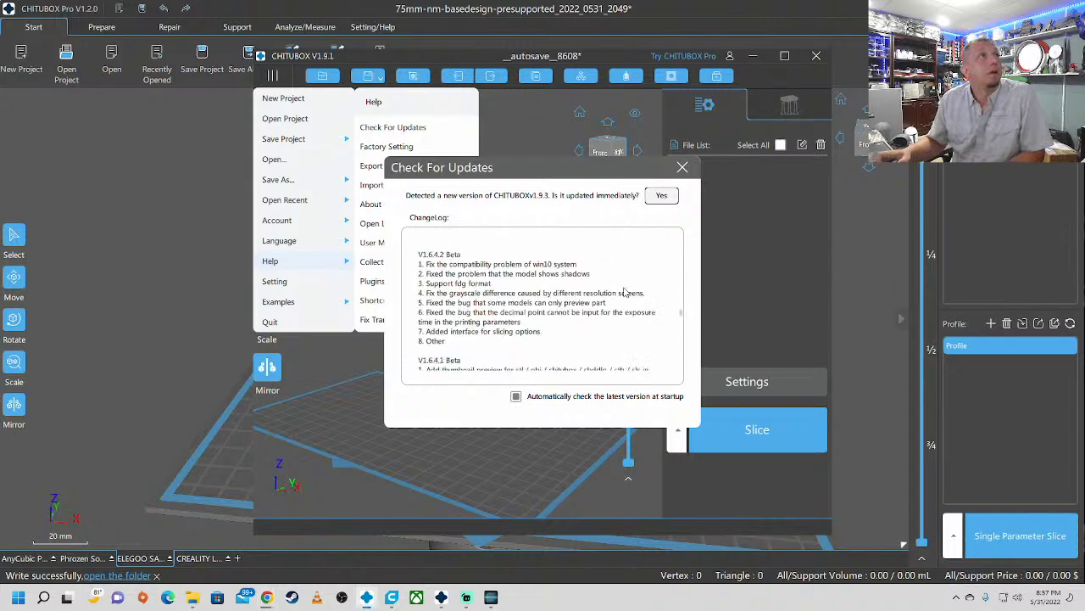
scroll(624, 291, down, 8)
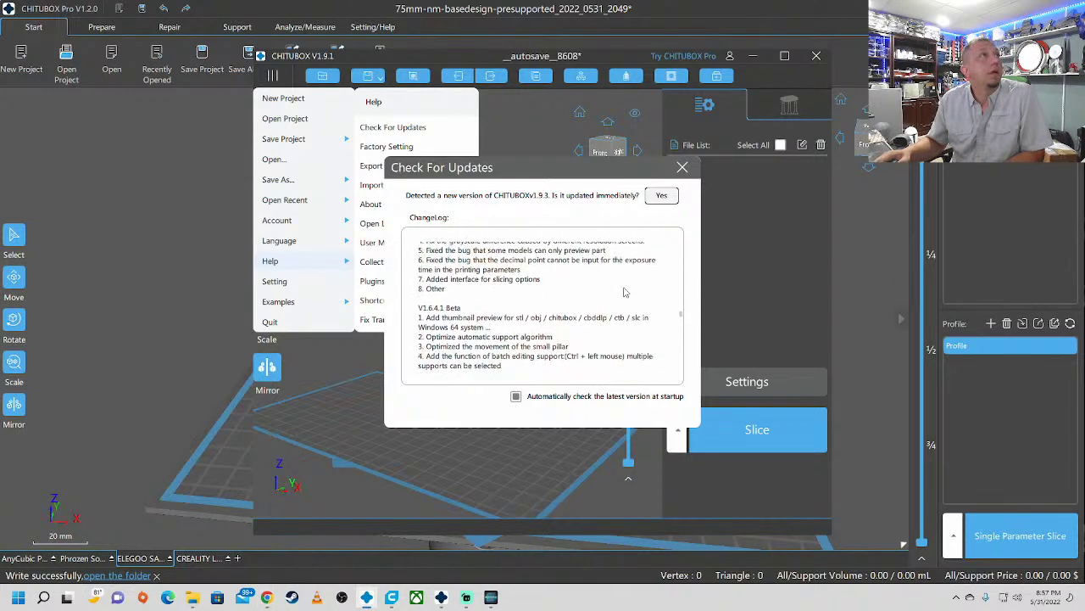
scroll(624, 291, up, 8)
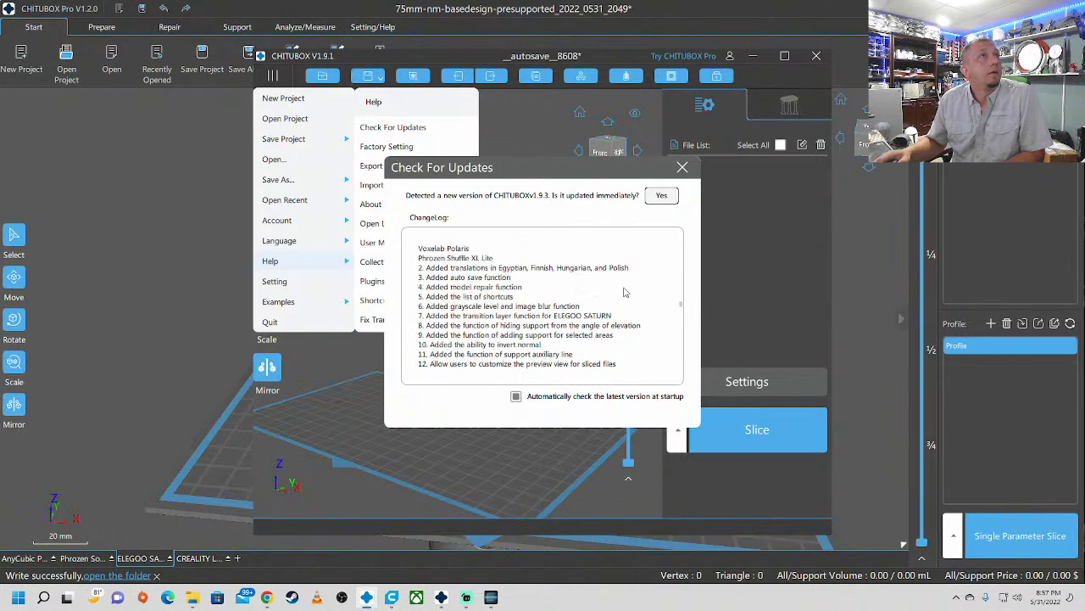
scroll(624, 292, up, 8)
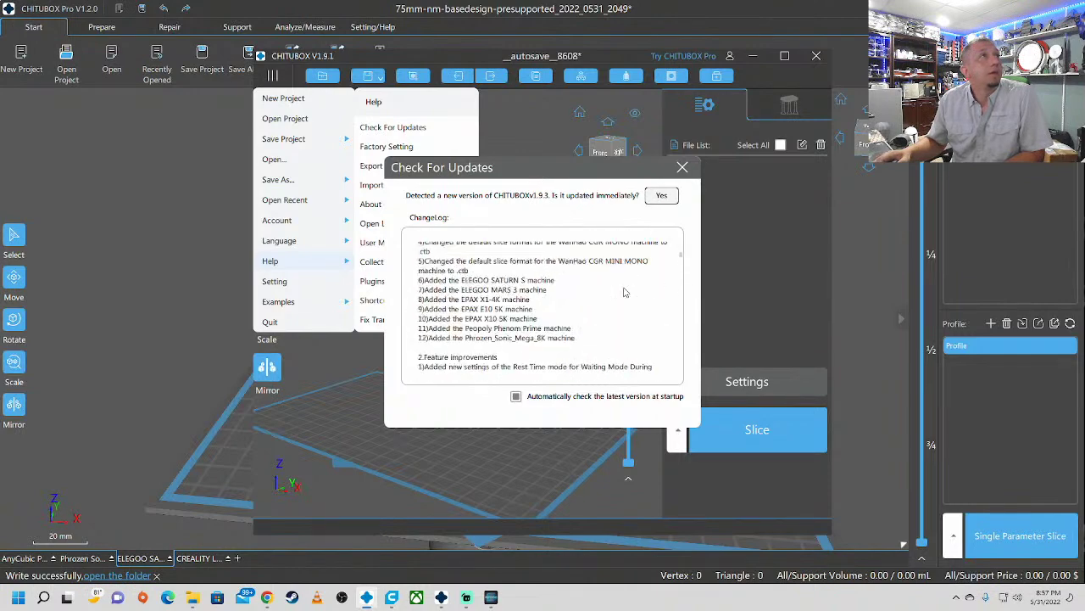
scroll(624, 291, down, 4)
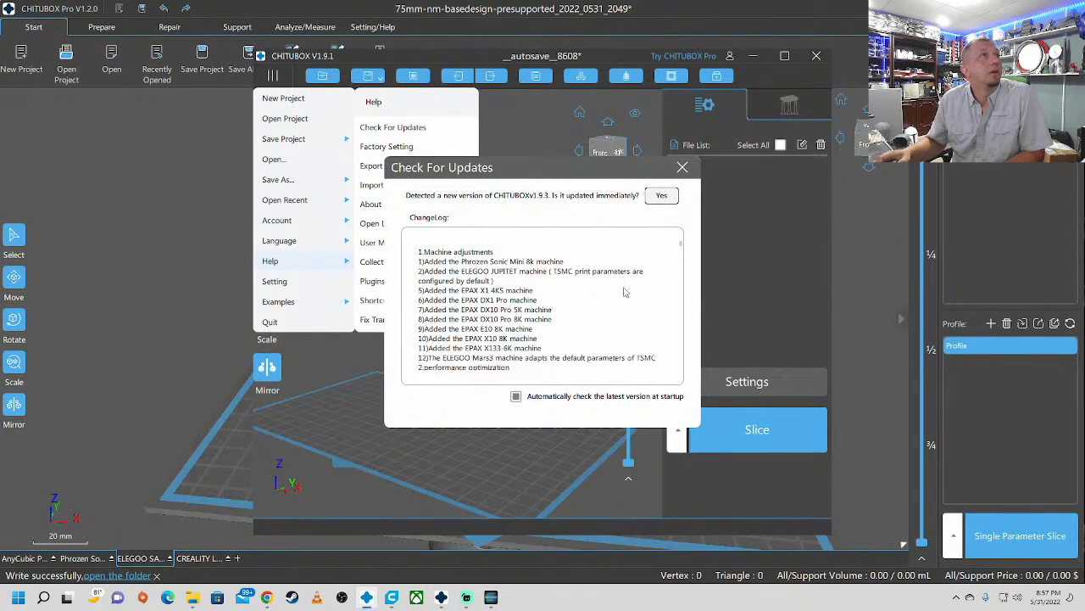
scroll(624, 291, up, 5)
scroll(624, 292, down, 5)
scroll(625, 291, down, 6)
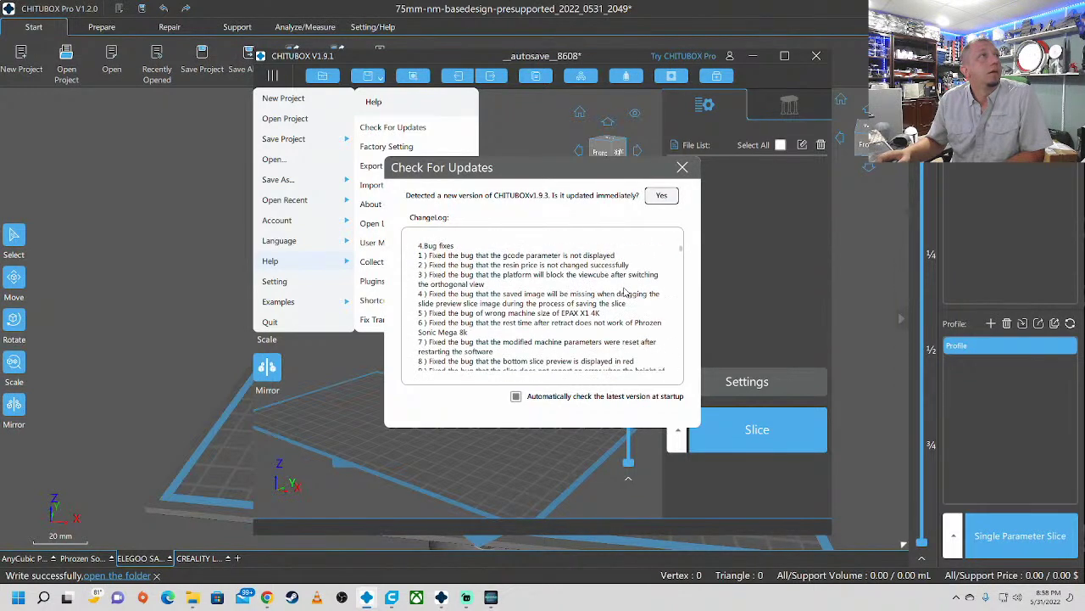
scroll(624, 292, up, 3)
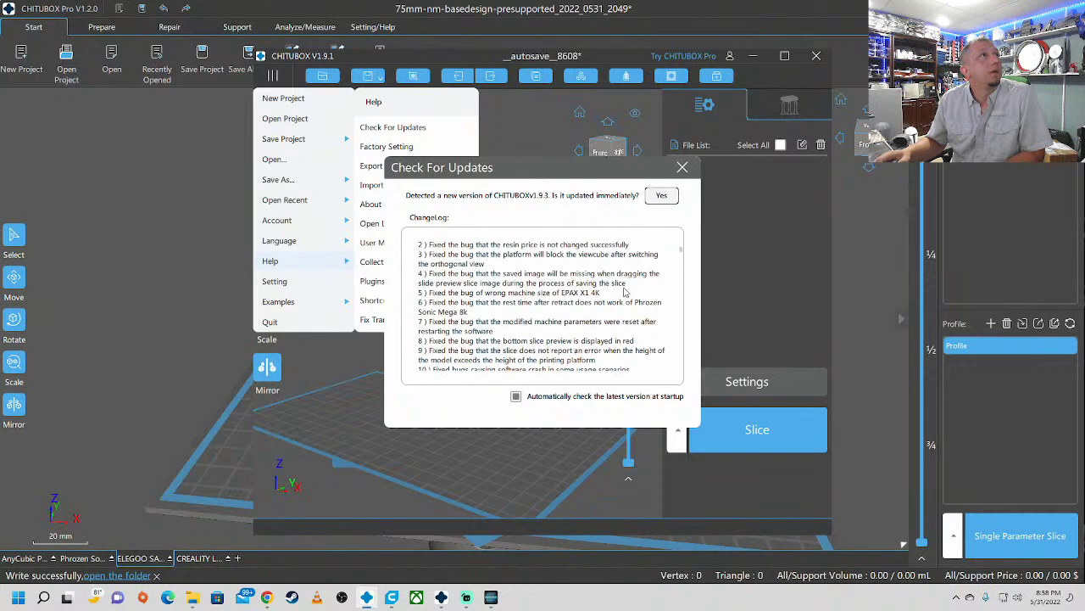
scroll(625, 292, up, 2)
scroll(624, 291, down, 2)
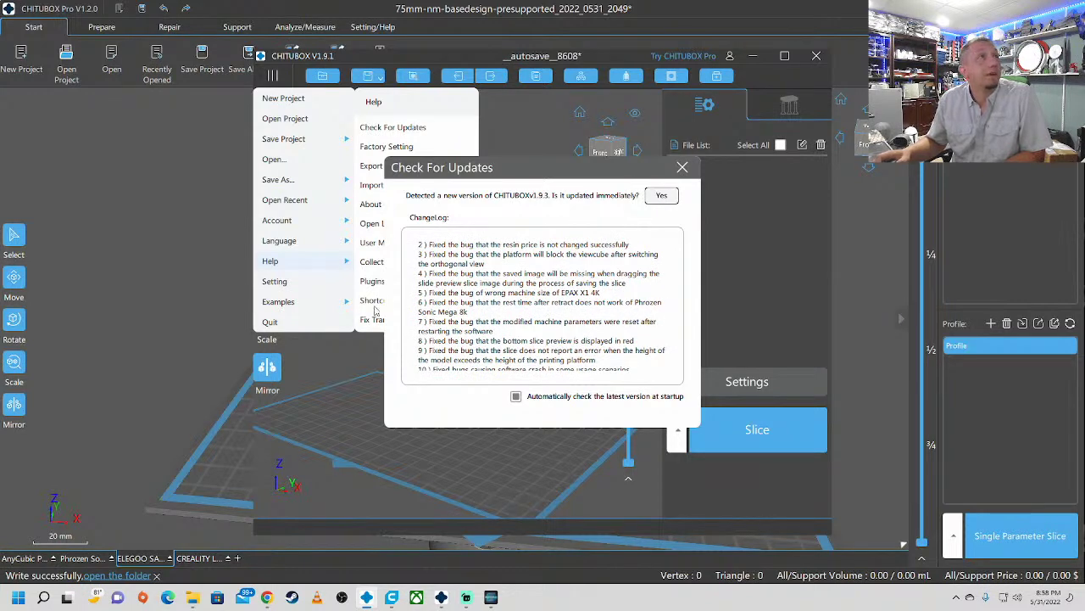
click(682, 167)
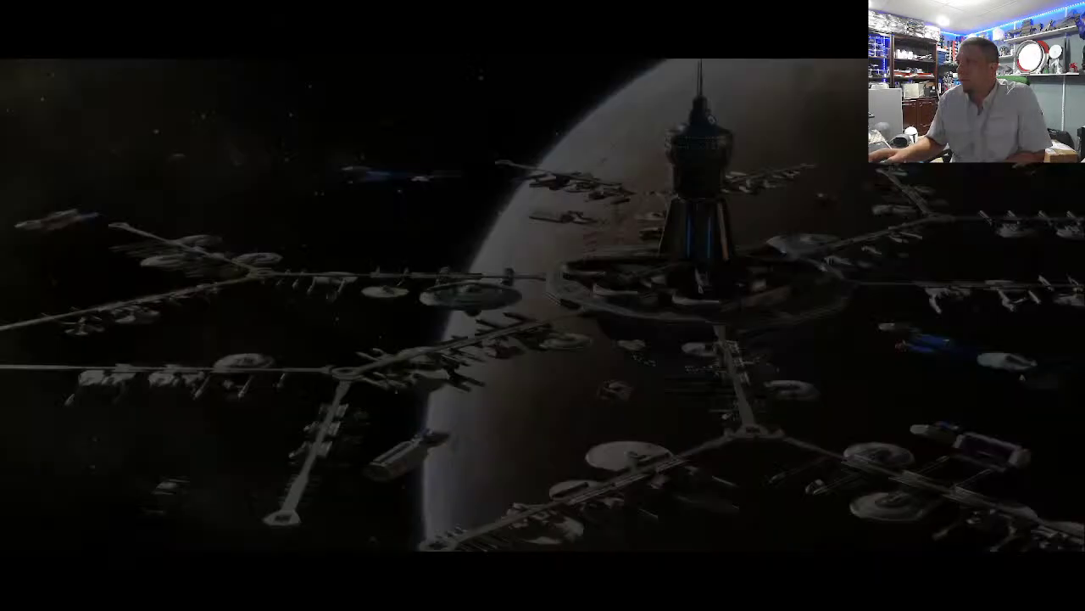
Step: Try to start the CHITUBOX V1.9.3 installer in English, close the running CHITUBOX V1.9.1 and dismiss the setup
click(460, 387)
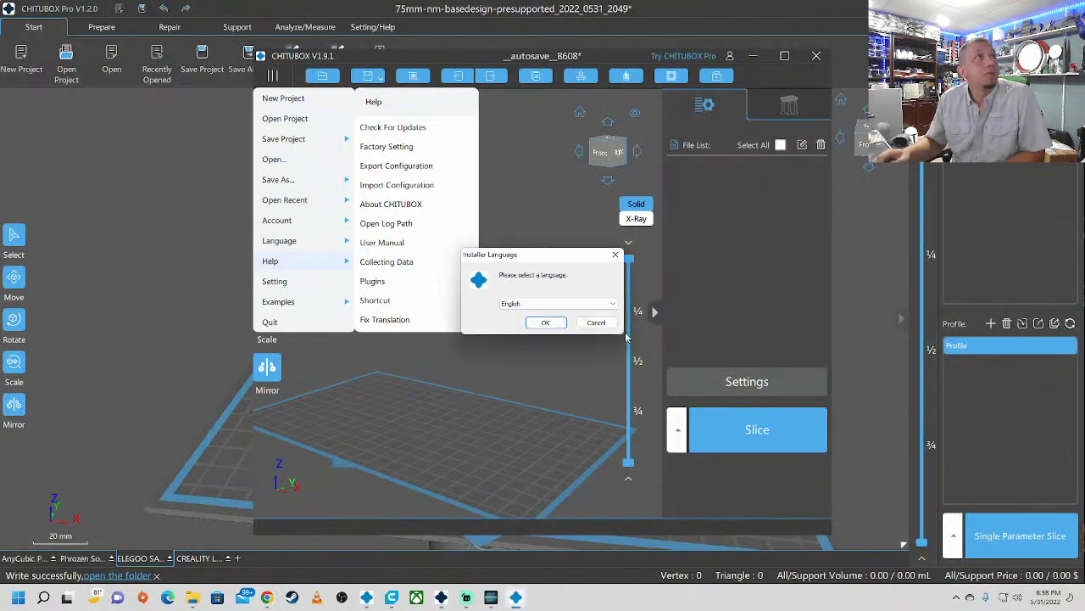
click(553, 328)
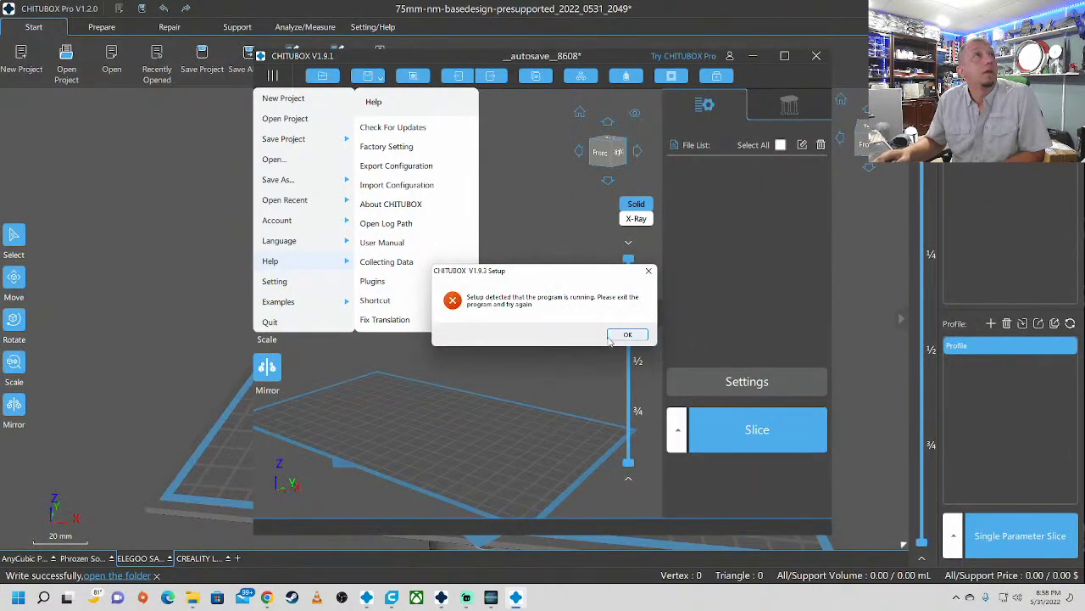
click(816, 56)
click(627, 334)
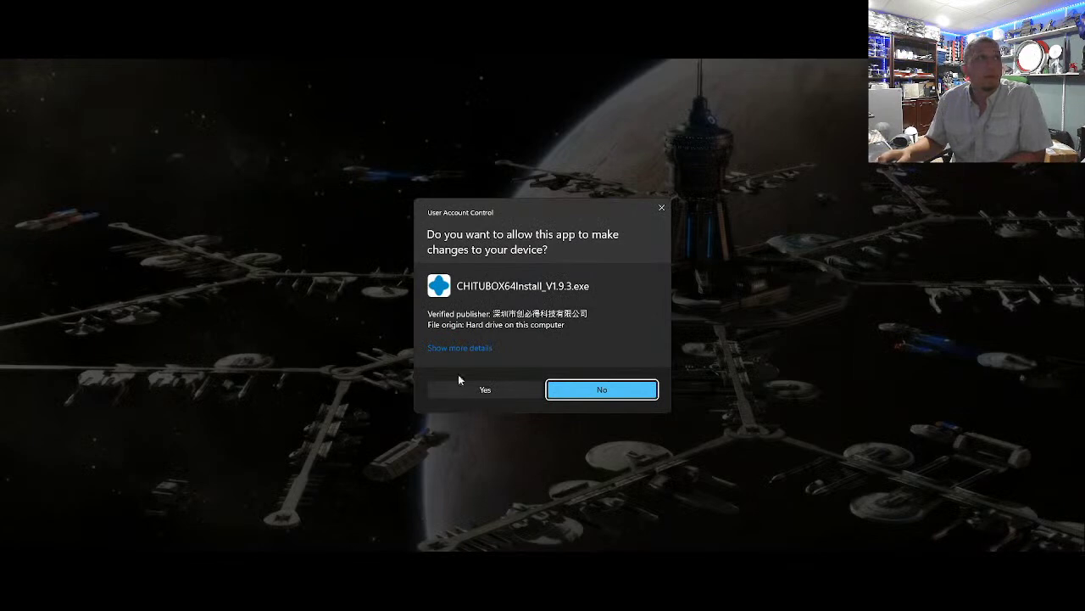
Step: Rerun the CHITUBOX V1.9.3 installer with administrator permission, in English, and start installing to the default folder
click(499, 387)
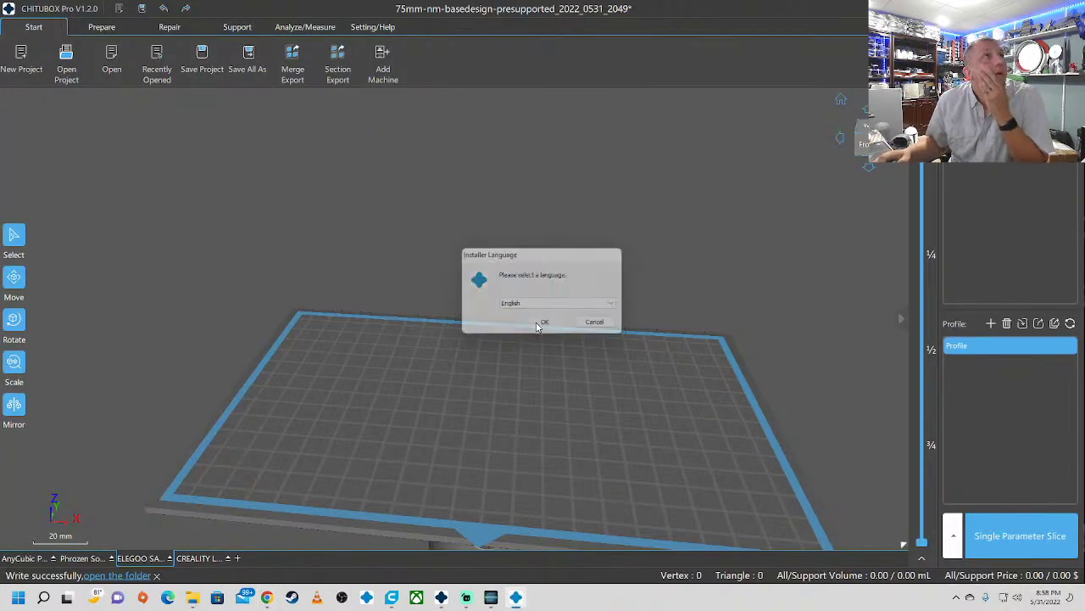
click(543, 323)
click(605, 387)
click(608, 389)
click(607, 388)
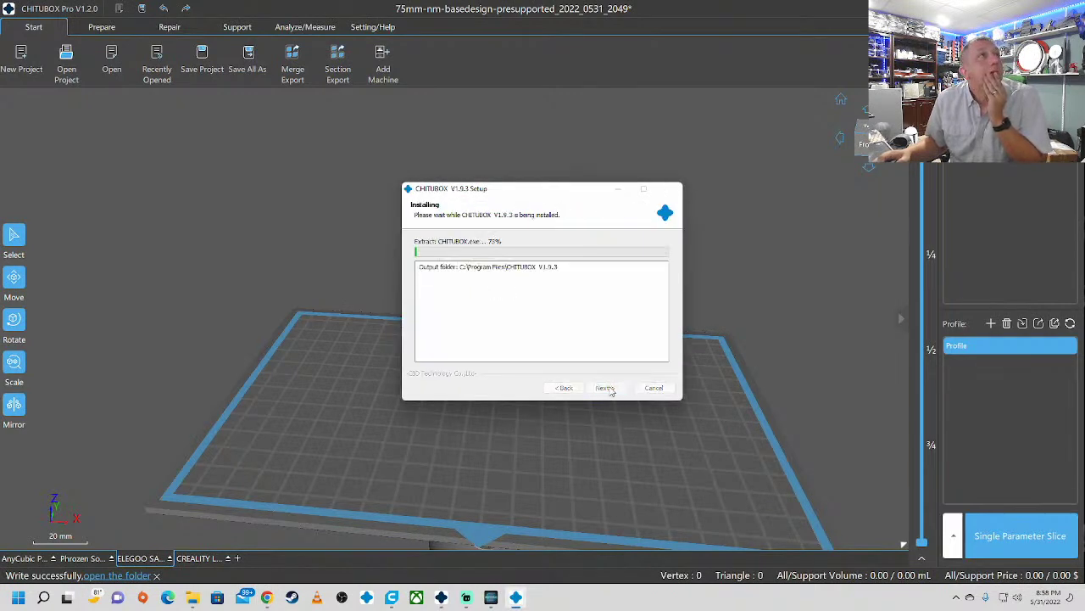
Step: Bring CHITUBOX Pro forward while the installation runs, check it for updates and read through its changelog
click(764, 364)
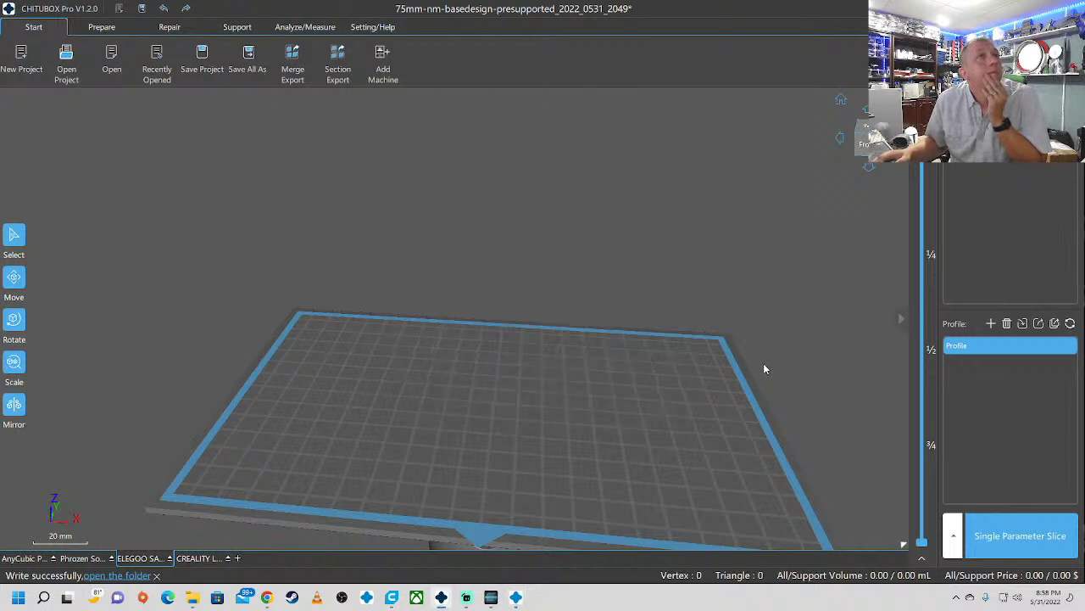
right_drag(745, 338, 693, 307)
click(373, 26)
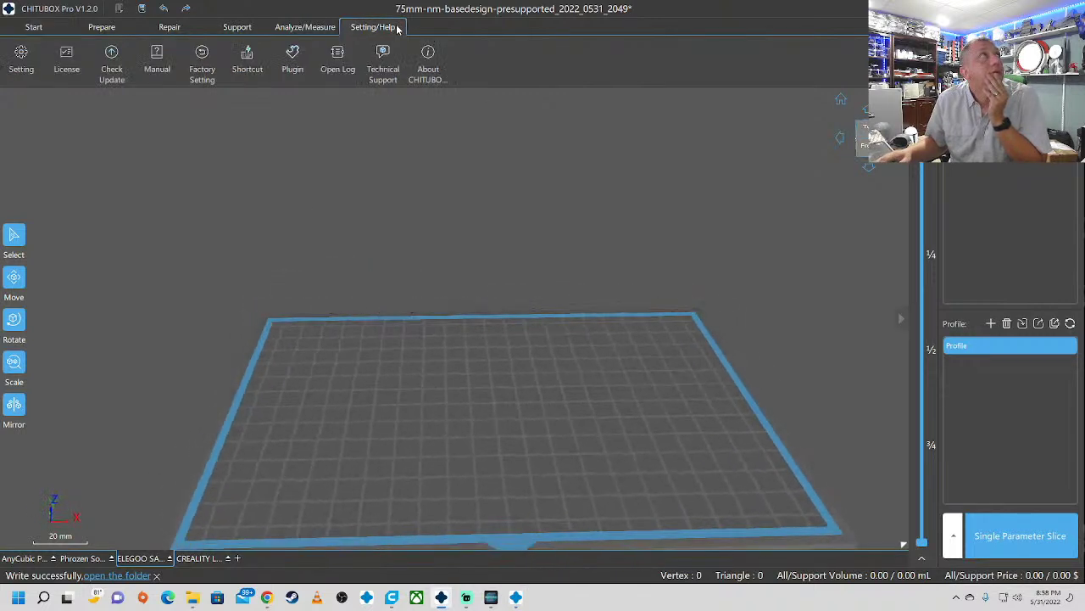
click(105, 58)
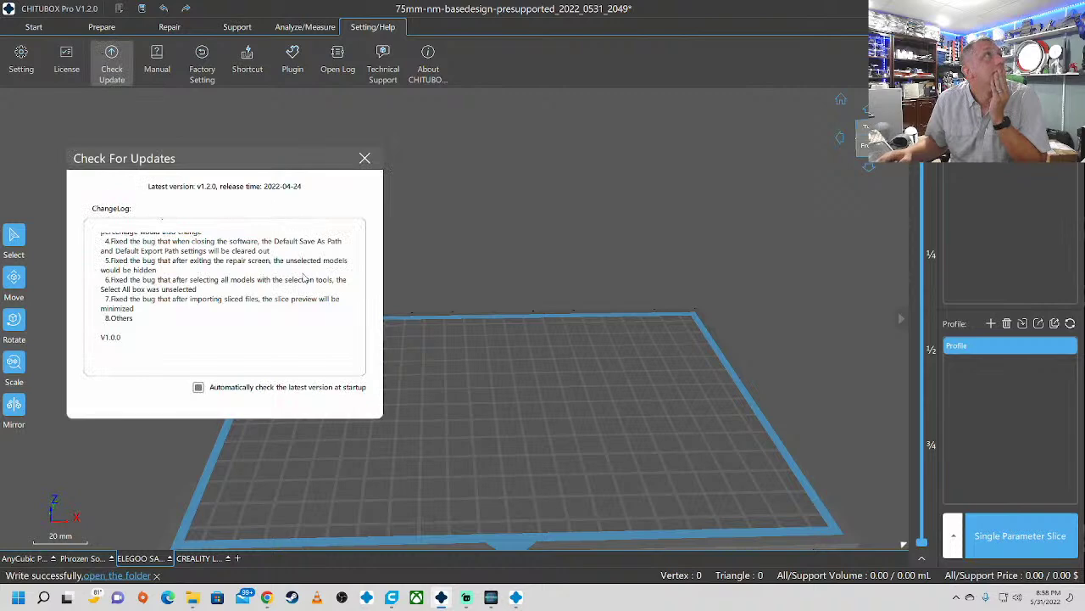
scroll(304, 288, up, 3)
scroll(303, 303, up, 5)
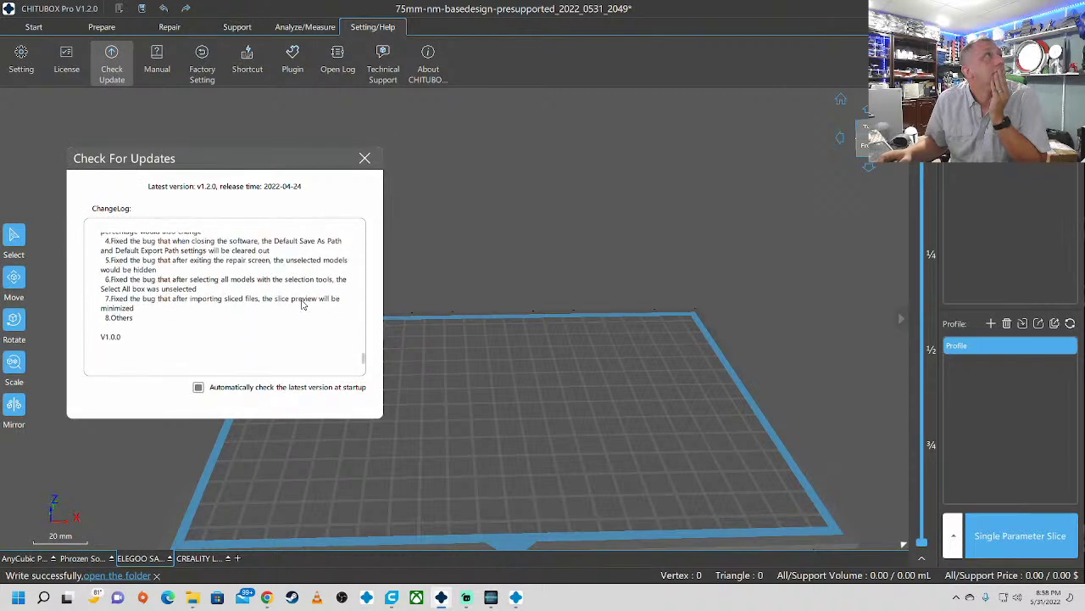
scroll(303, 305, up, 8)
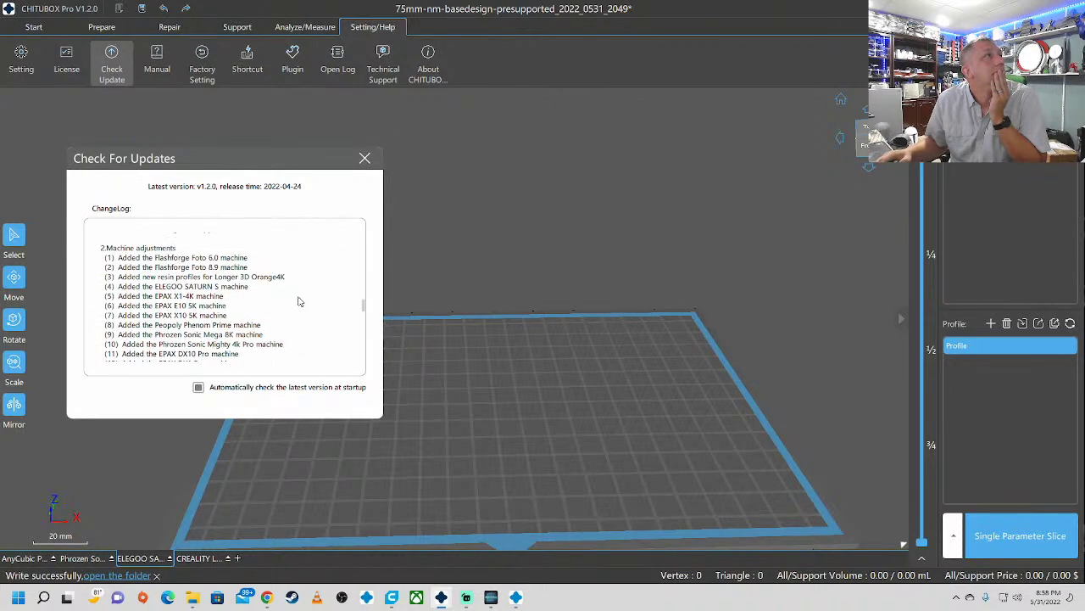
scroll(299, 301, up, 4)
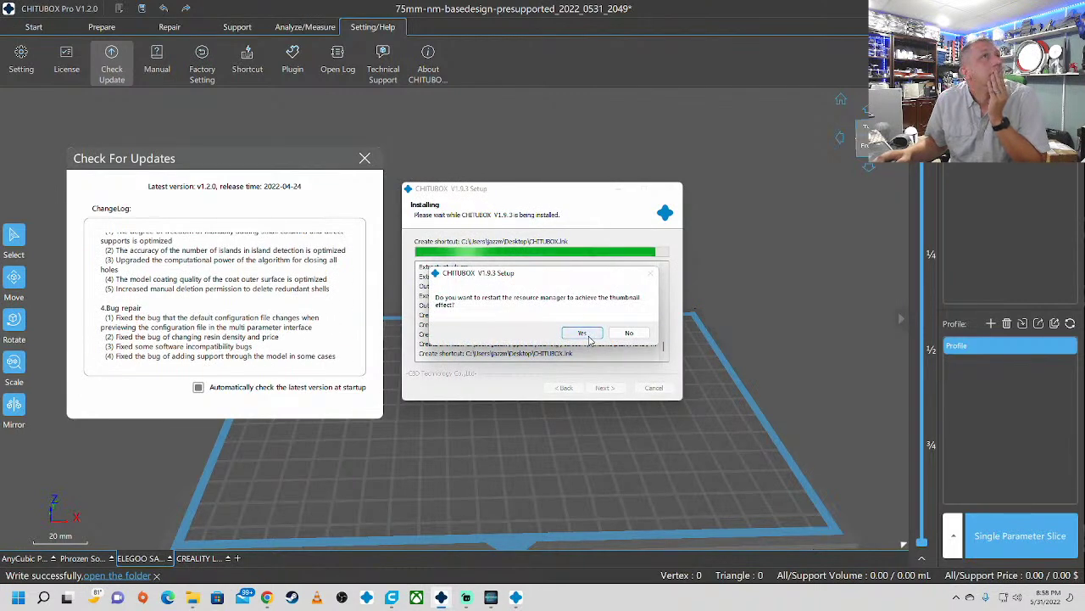
Step: Finish the CHITUBOX V1.9.3 setup without restarting the resource manager, launch the program and dismiss its update notes
click(636, 333)
click(605, 388)
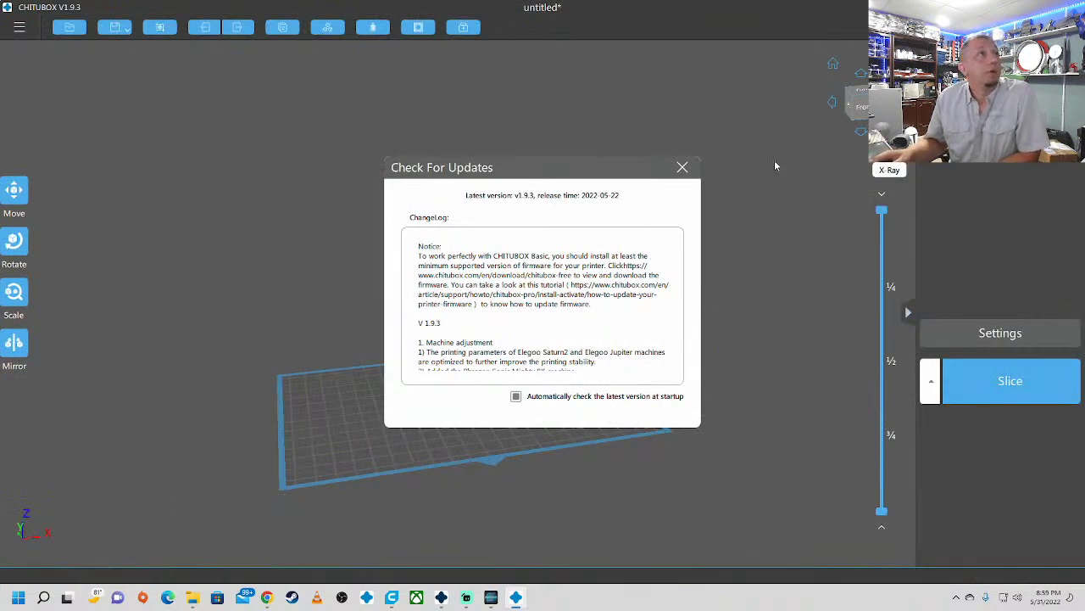
click(682, 167)
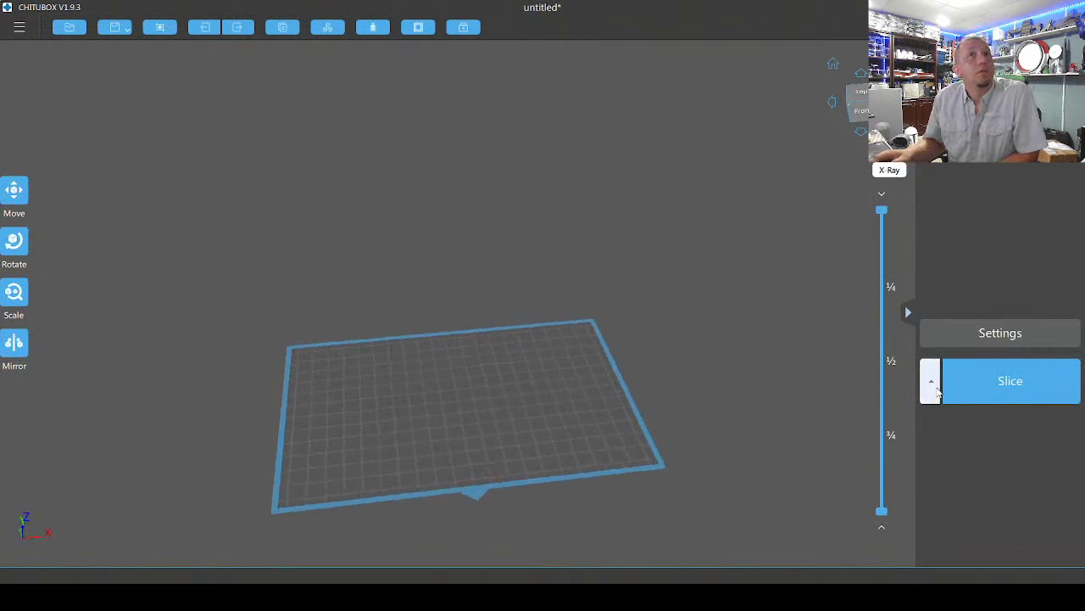
Step: Add the AnyCubic Photon M3 Max to the machine list in the basic CHITUBOX settings
click(942, 332)
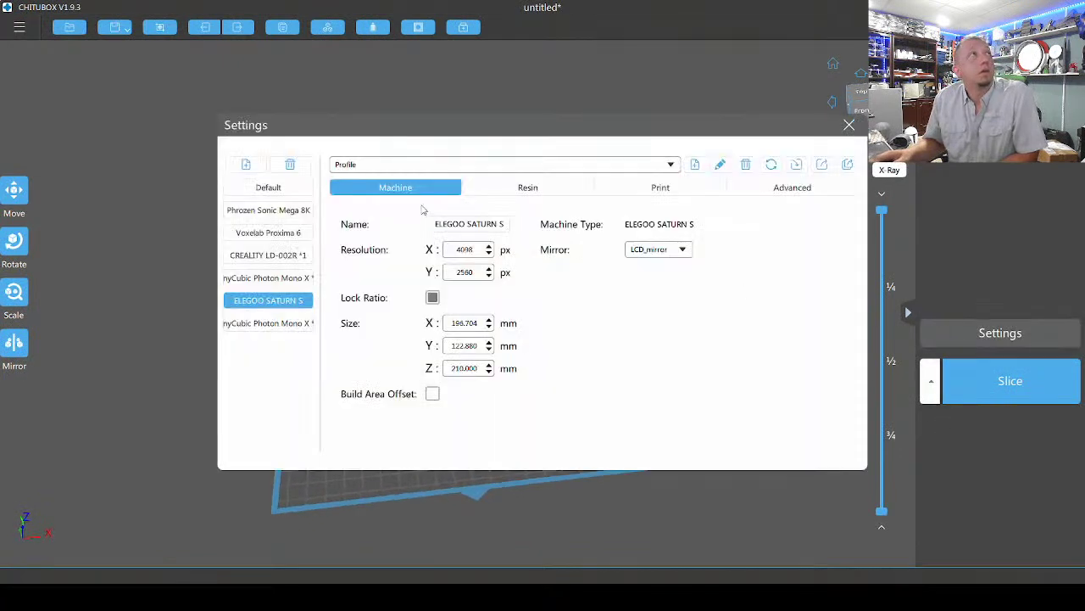
click(246, 164)
click(553, 272)
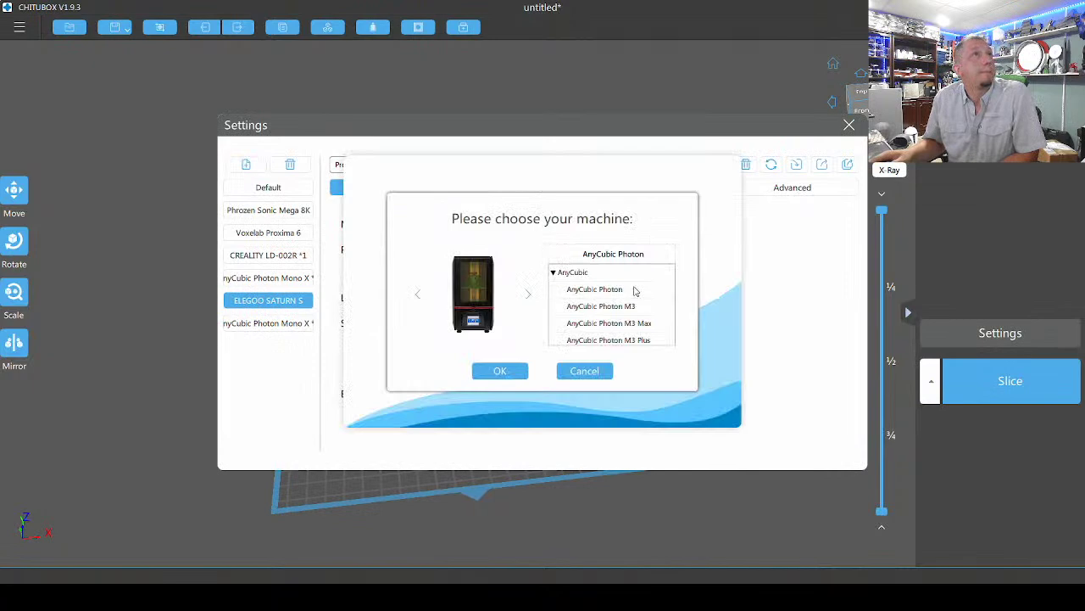
click(657, 325)
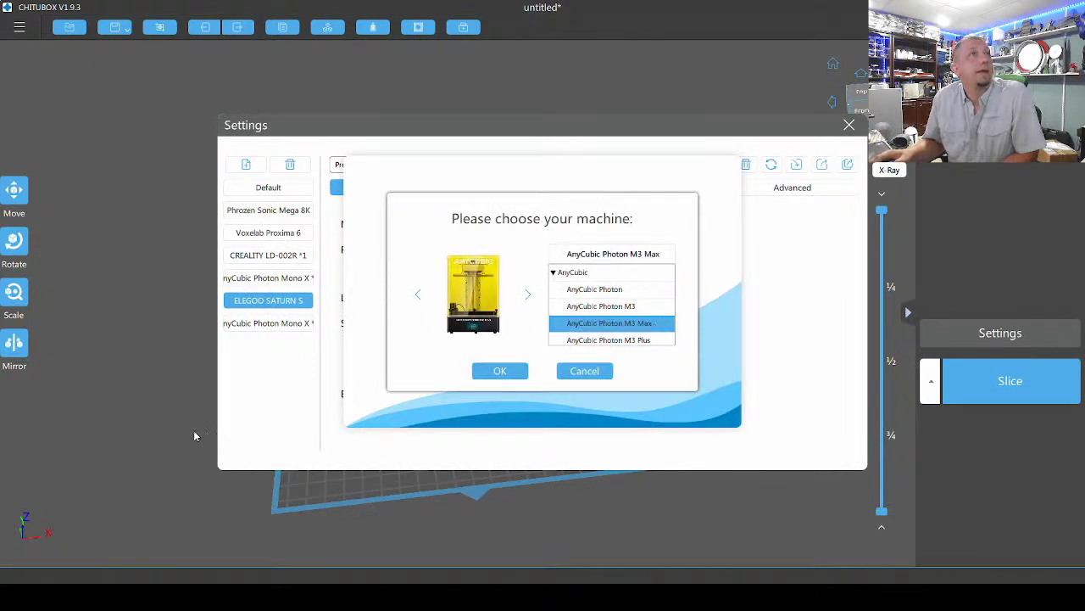
click(515, 371)
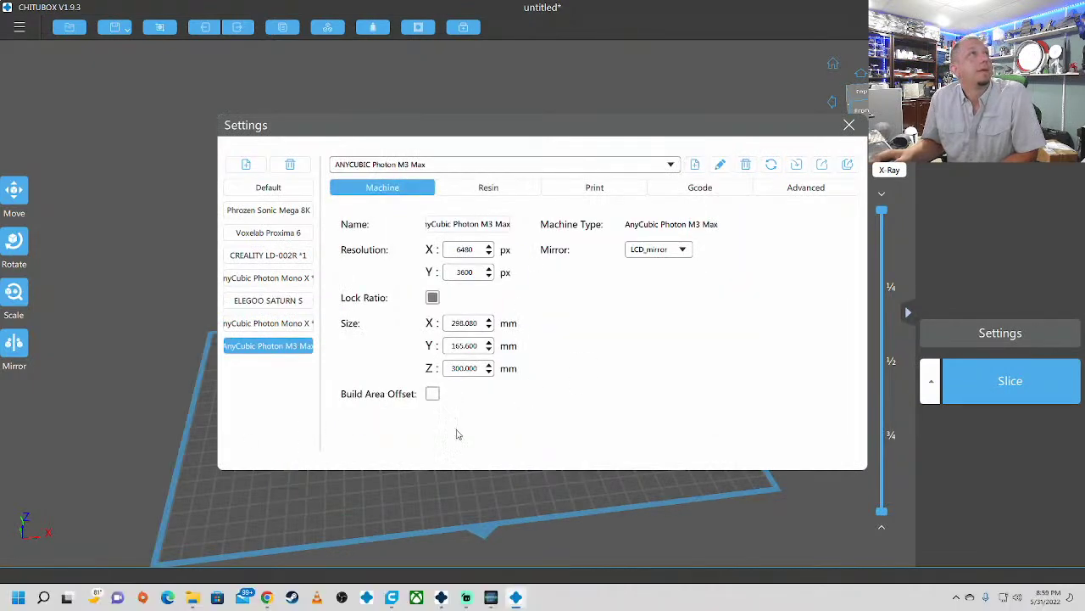
Step: Review the Photon M3 Max profile's print parameters, close the settings and inspect the empty build plate
click(572, 190)
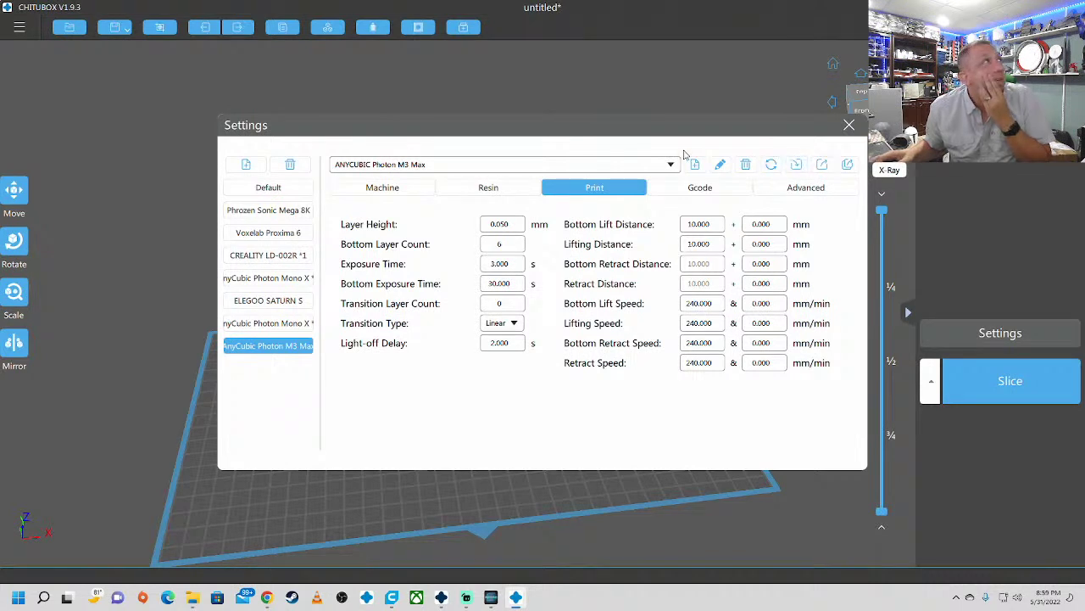
click(851, 125)
drag(688, 165, 695, 251)
right_drag(696, 251, 698, 251)
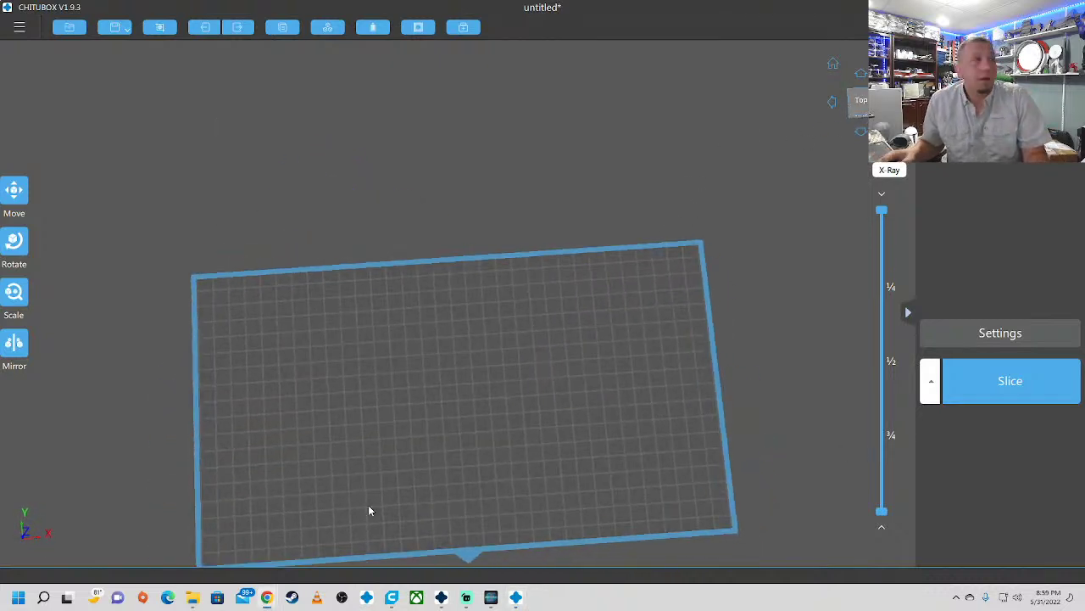
Step: Try to start the CHITUBOX Pro V1.2.0 installer in English, close the running CHITUBOX Pro and dismiss the setup
click(491, 597)
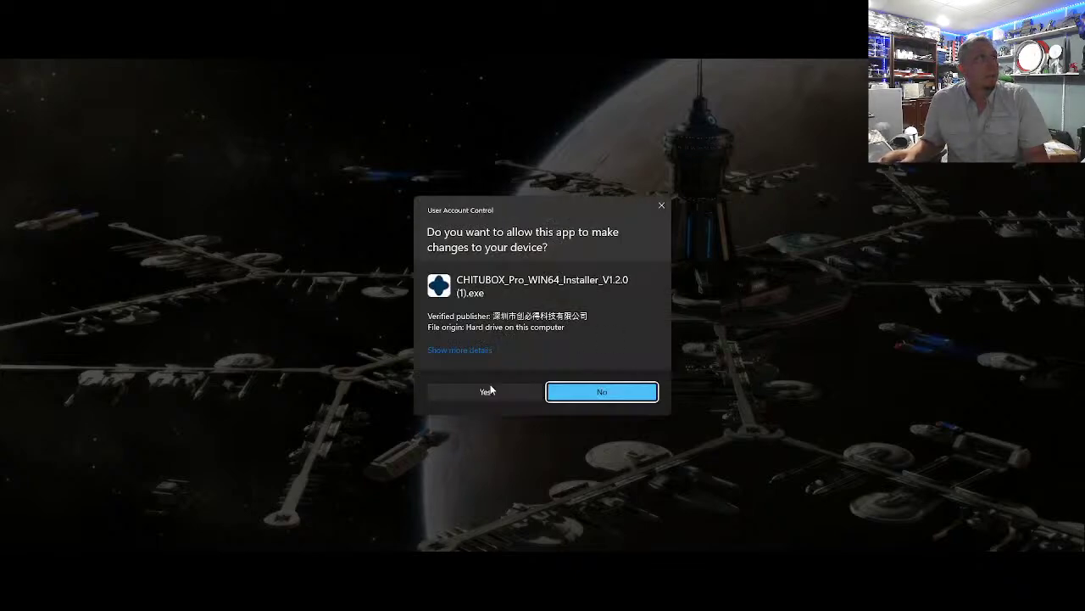
click(485, 391)
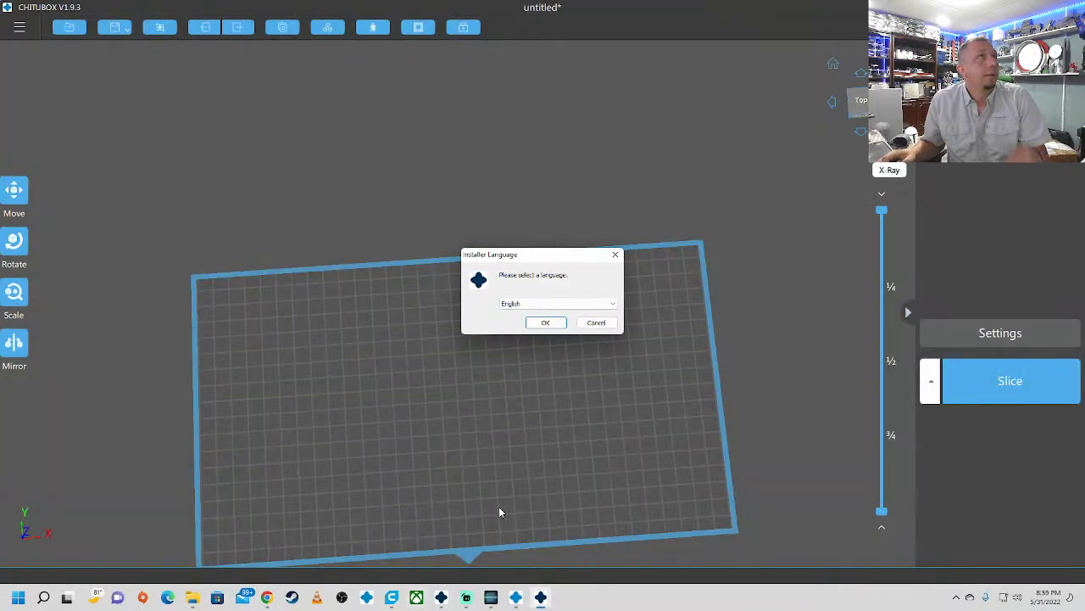
click(545, 322)
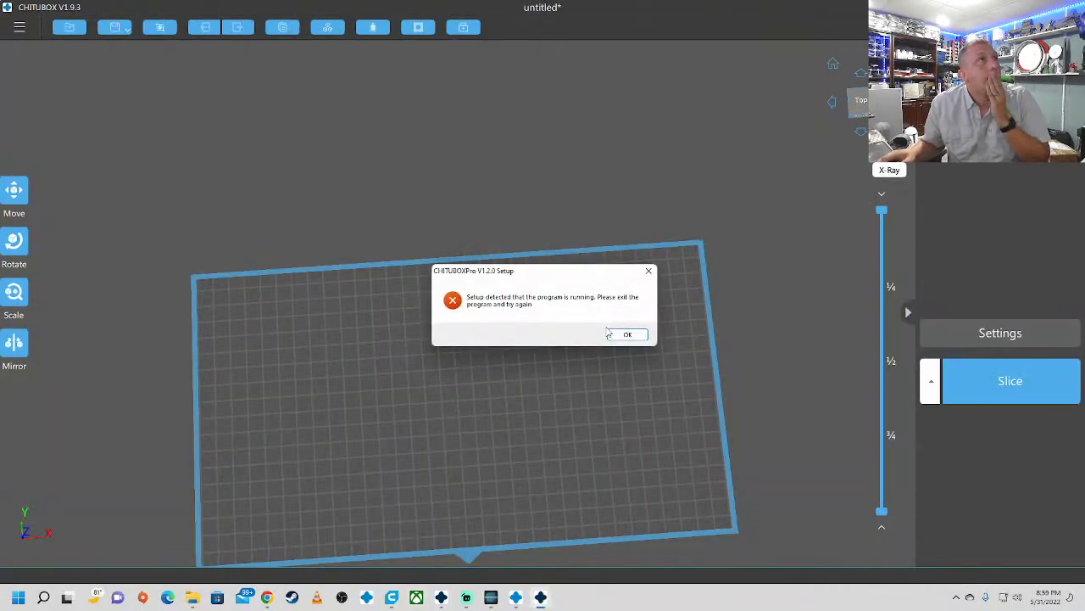
click(441, 597)
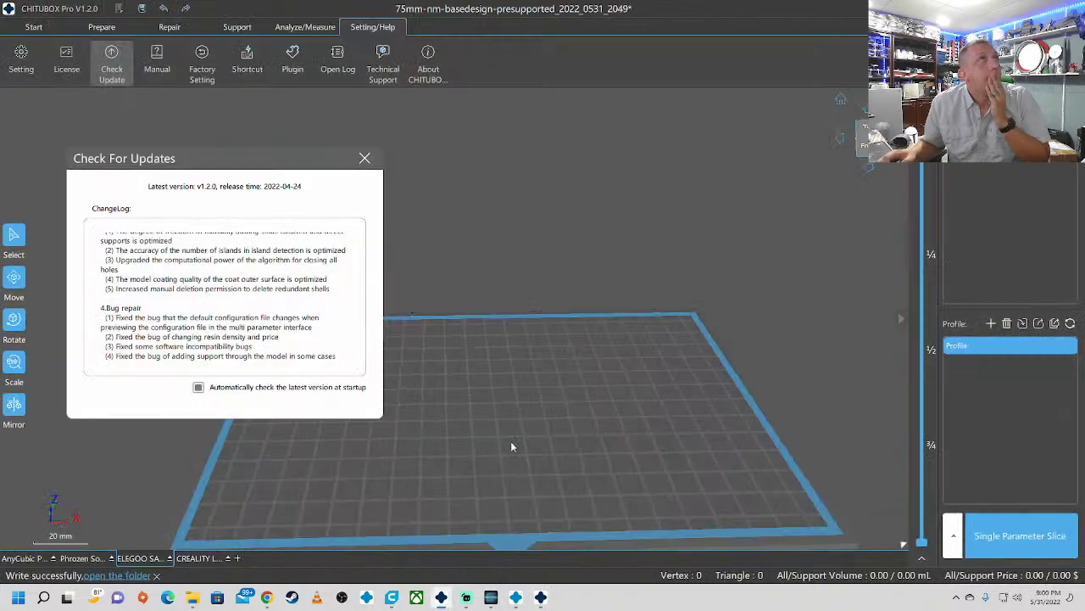
click(365, 159)
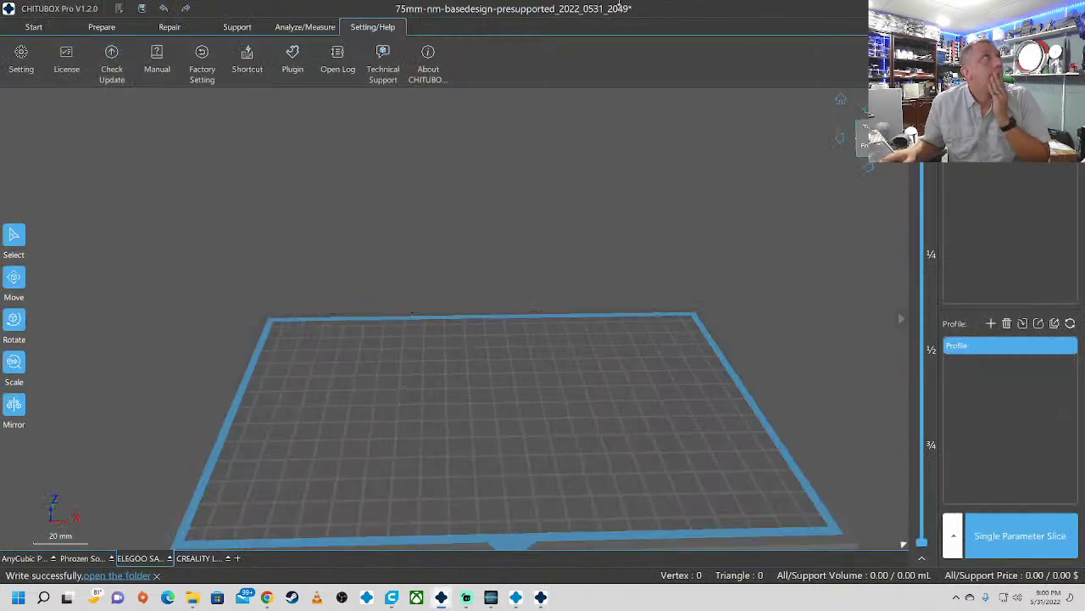
click(1072, 8)
click(624, 334)
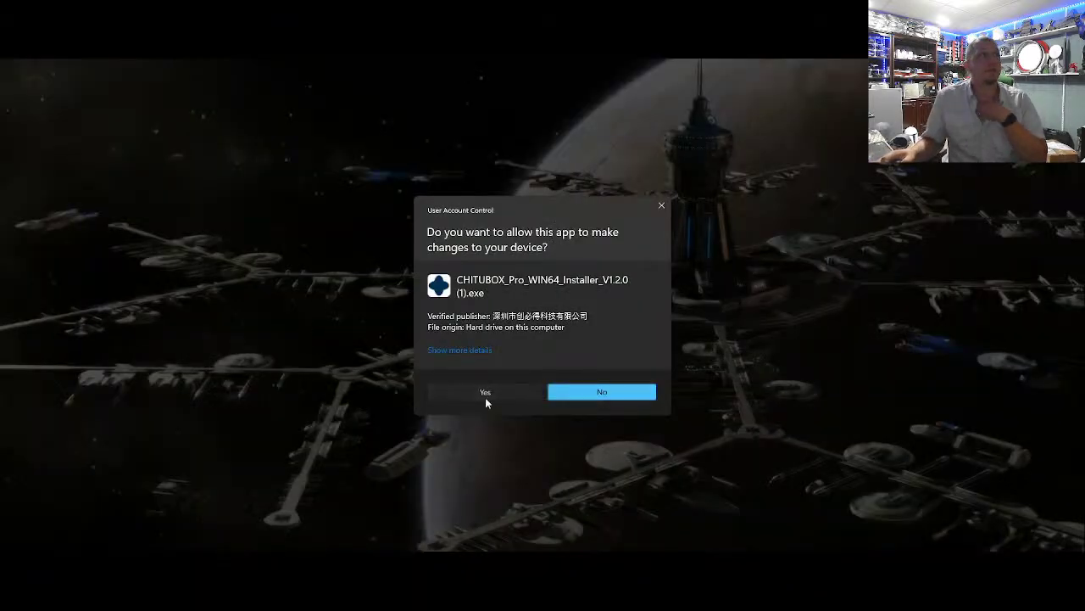
Step: Rerun the CHITUBOX Pro V1.2.0 installer with administrator permission, in English, and start installing to the default folder
click(485, 395)
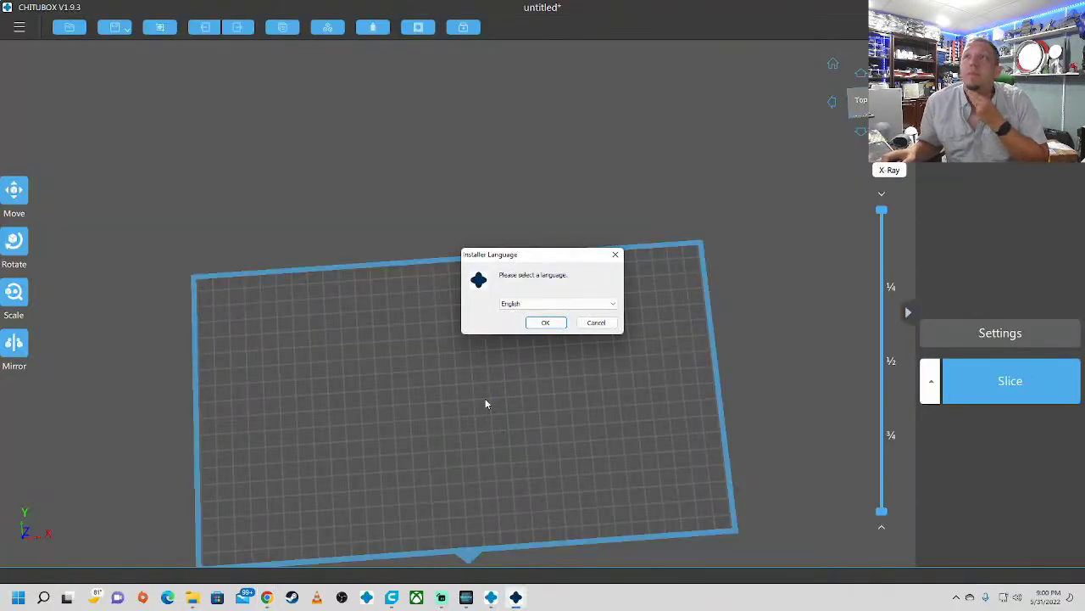
click(558, 324)
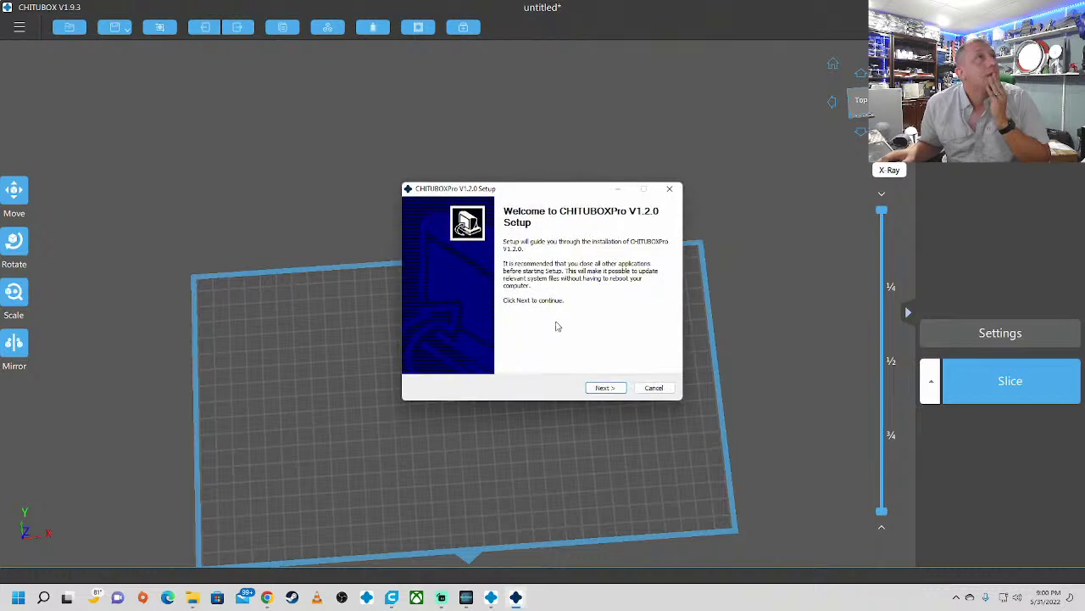
click(617, 387)
click(619, 387)
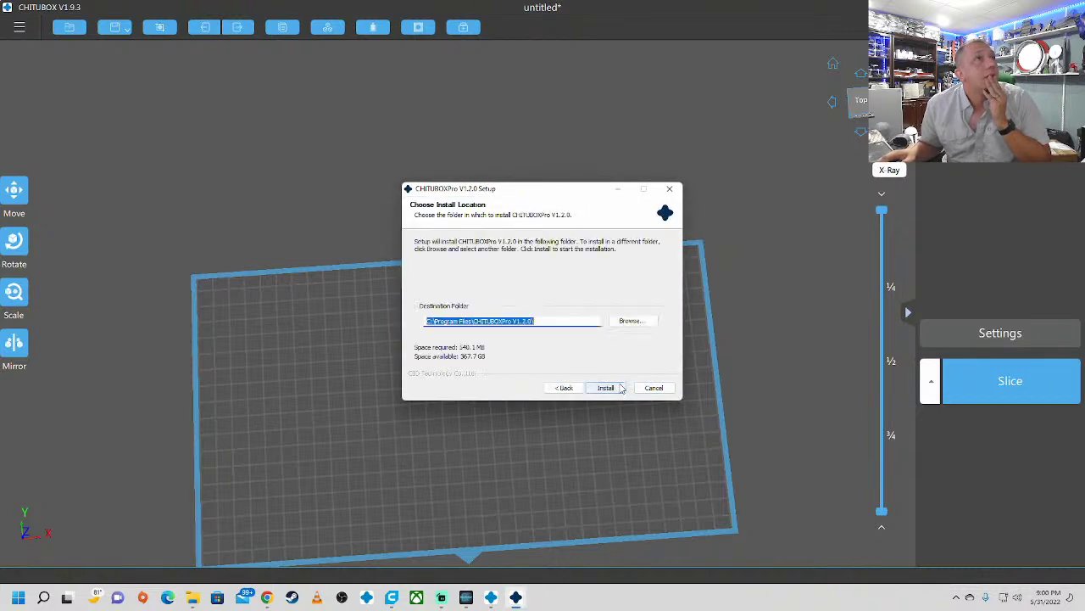
click(621, 387)
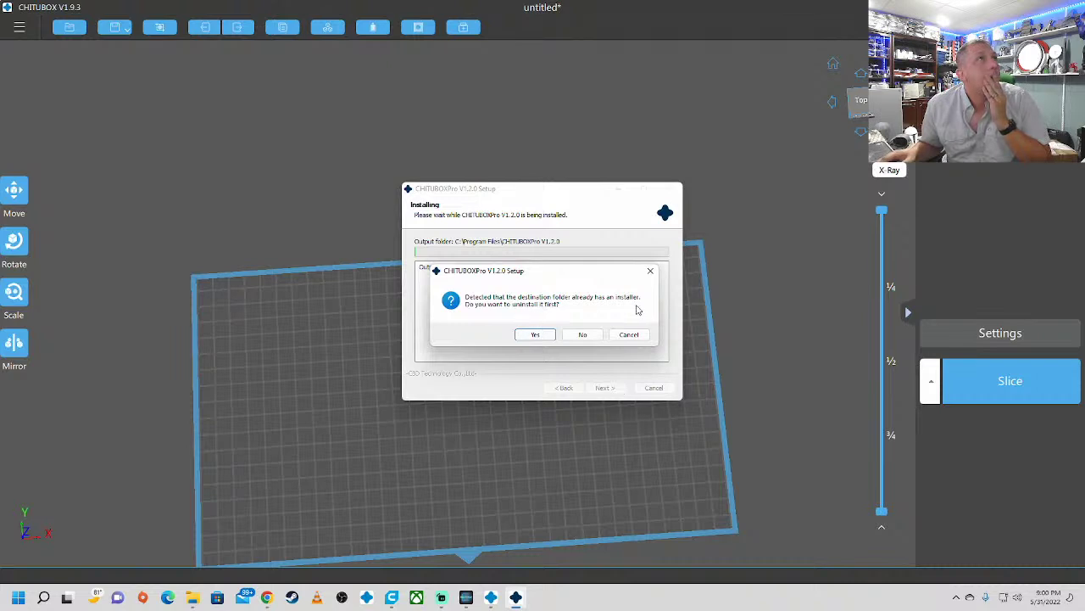
Step: Uninstall the existing CHITUBOX Pro V1.2.0 from its program folder, with English as language and an Explorer restart
click(540, 335)
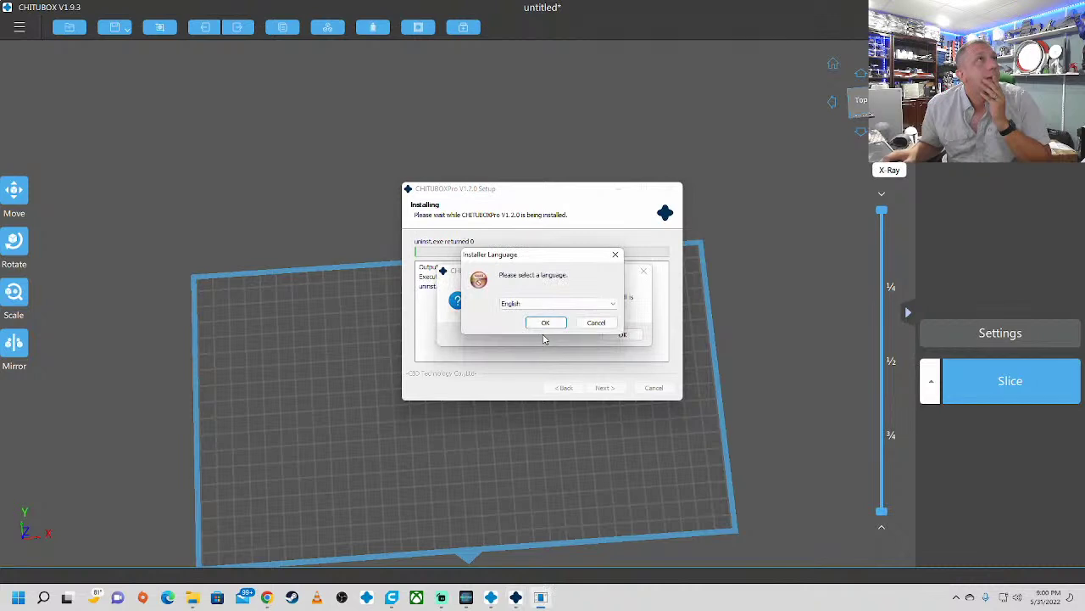
click(547, 324)
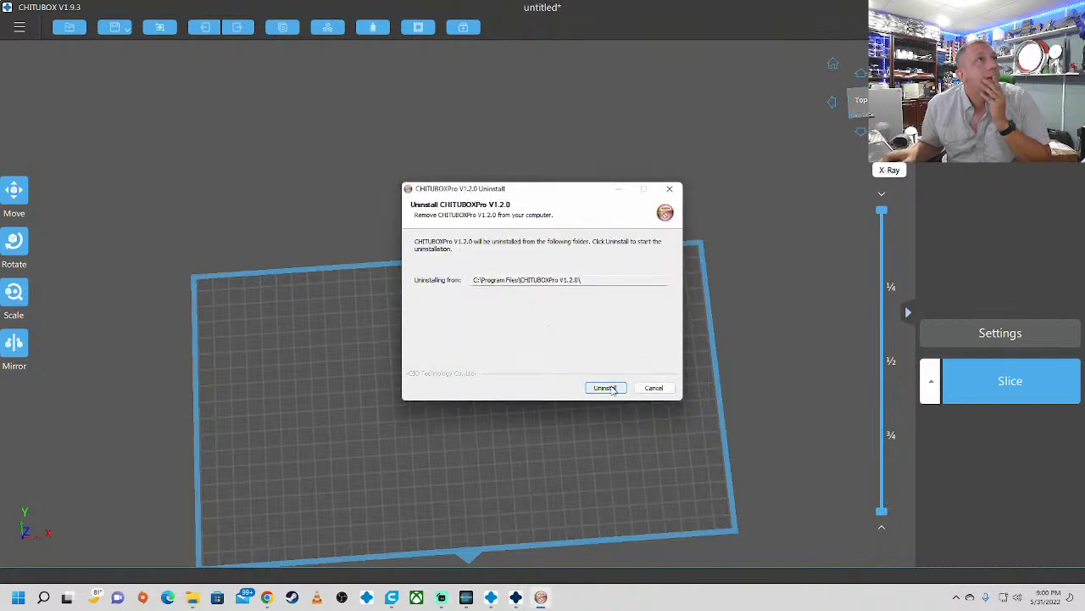
click(610, 388)
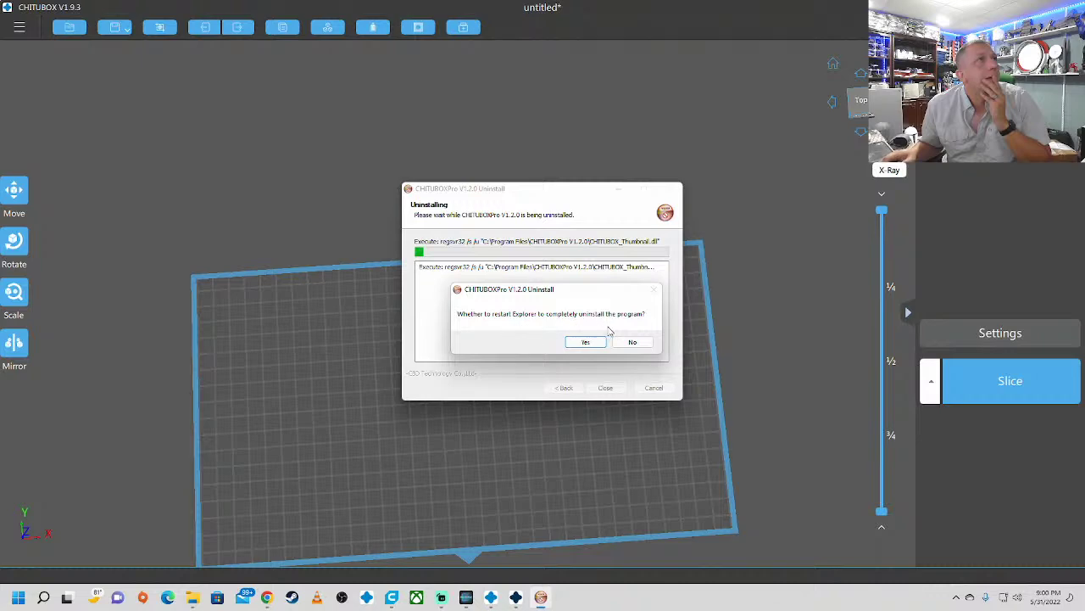
click(584, 342)
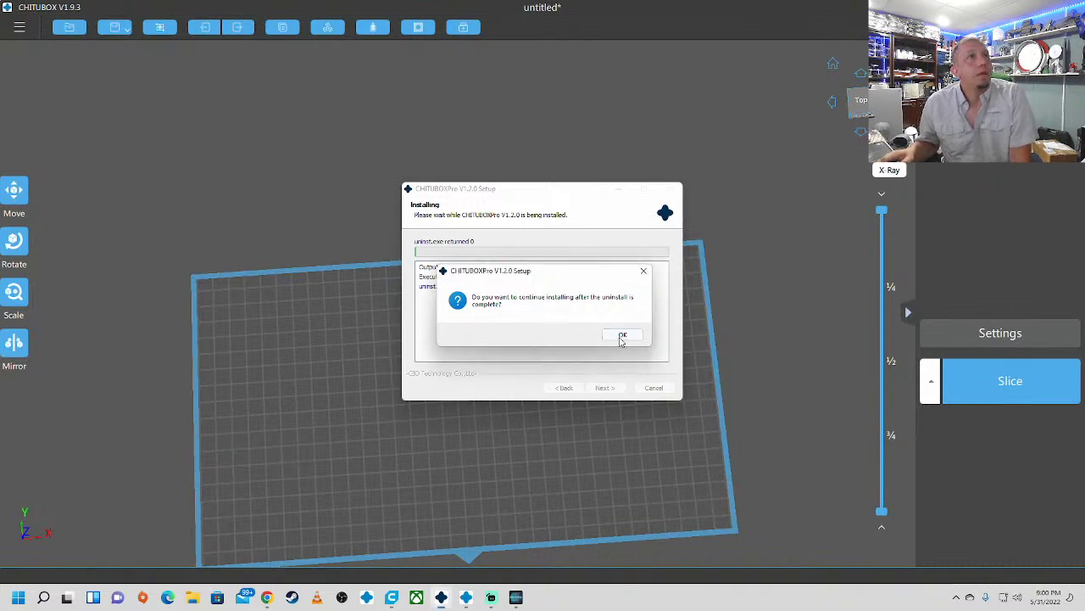
Step: Continue the CHITUBOX Pro V1.2.0 installation, decline the resource manager restart, and finish setup by launching the program
click(622, 335)
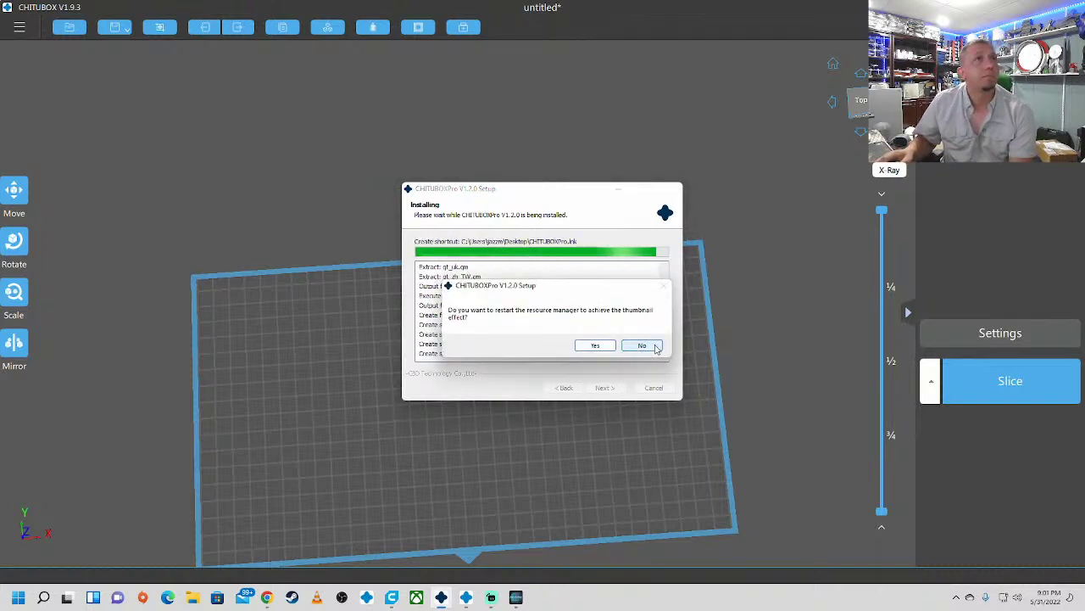
click(642, 345)
click(606, 387)
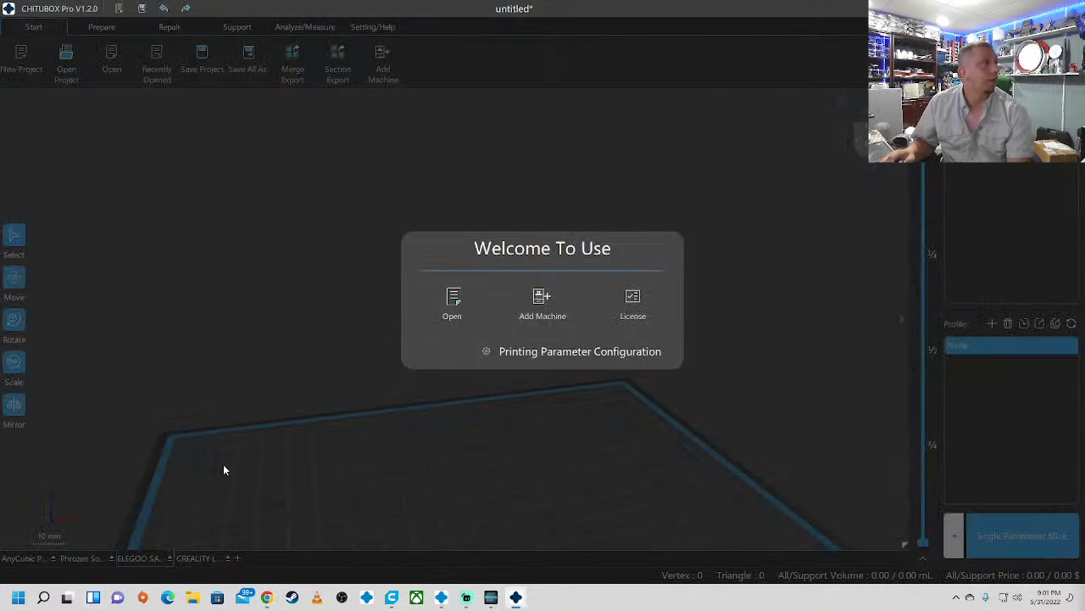
Step: Look through the AnyCubic printer models offered for adding a new machine, searching for the Photon M3 Max
click(549, 303)
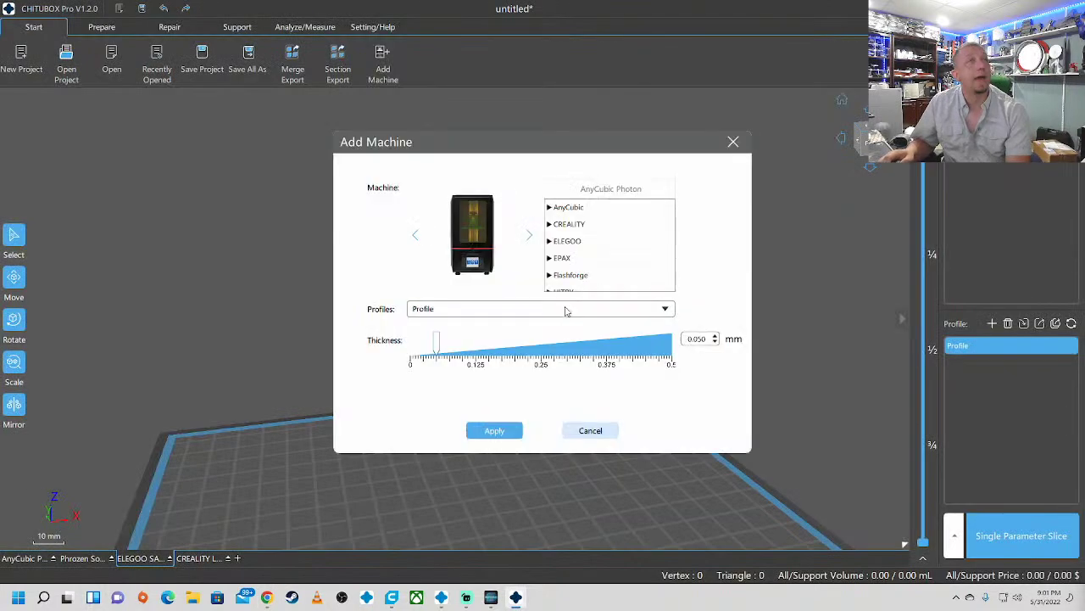
click(568, 212)
click(551, 211)
scroll(660, 246, down, 4)
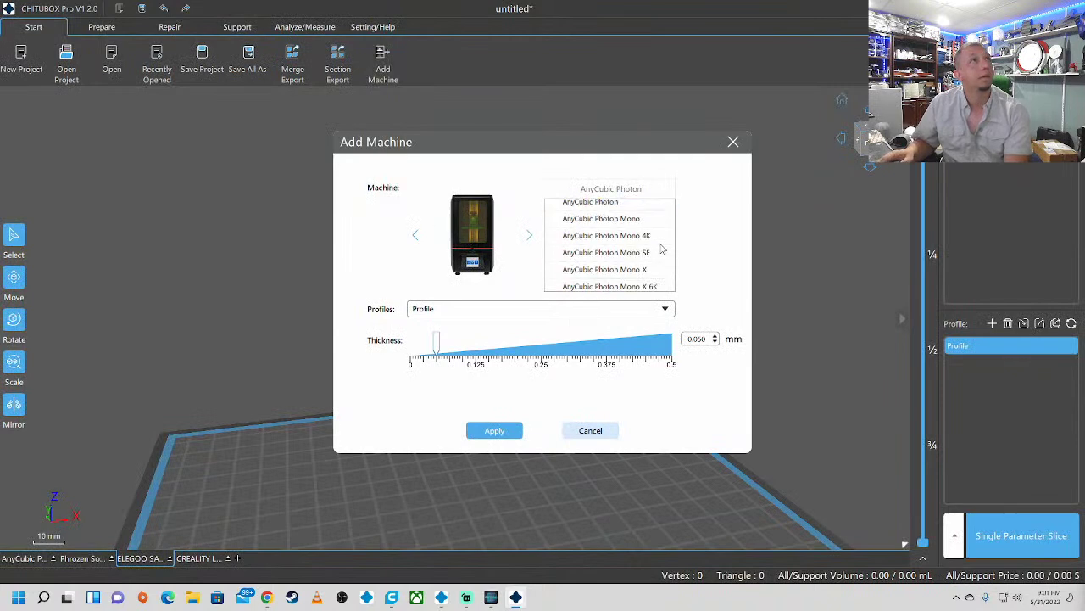
scroll(663, 251, down, 3)
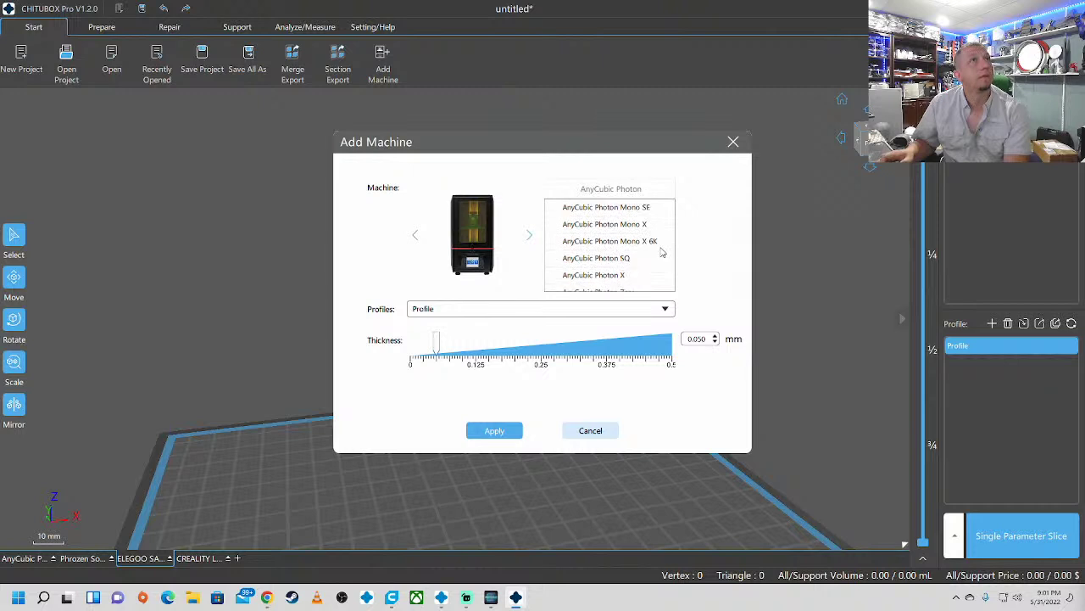
scroll(660, 252, down, 3)
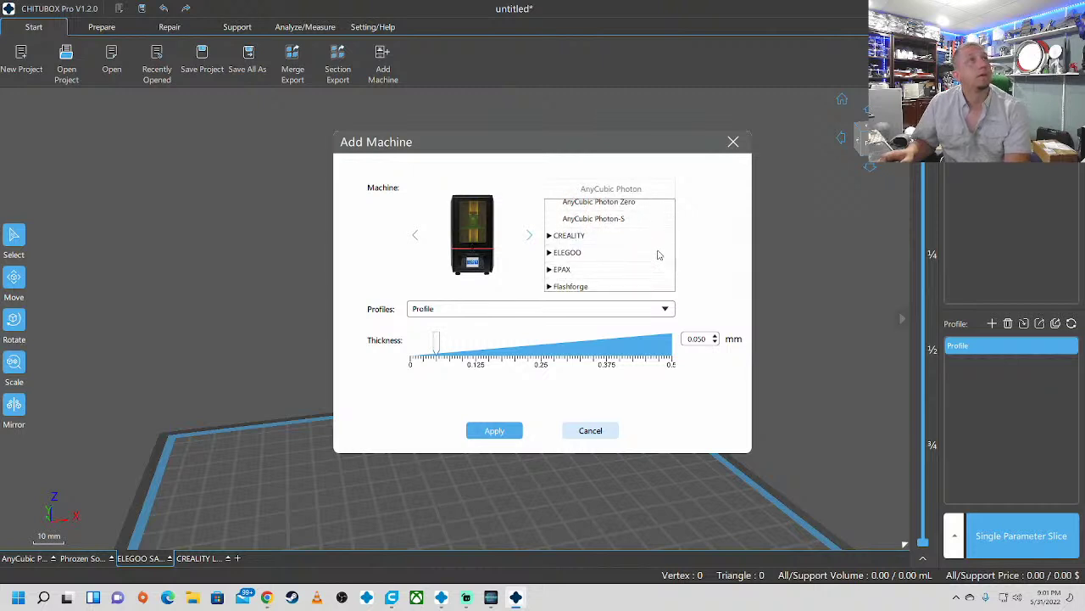
scroll(654, 255, down, 5)
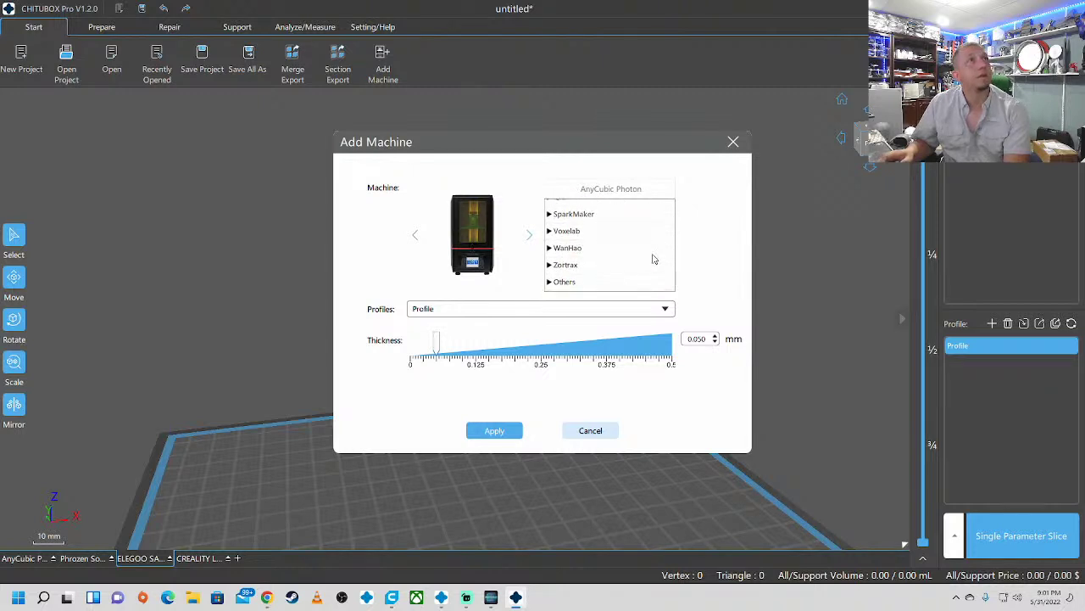
Step: Preview the Default machine under Others, recheck the AnyCubic models, and dismiss Add Machine without adding a printer
click(565, 286)
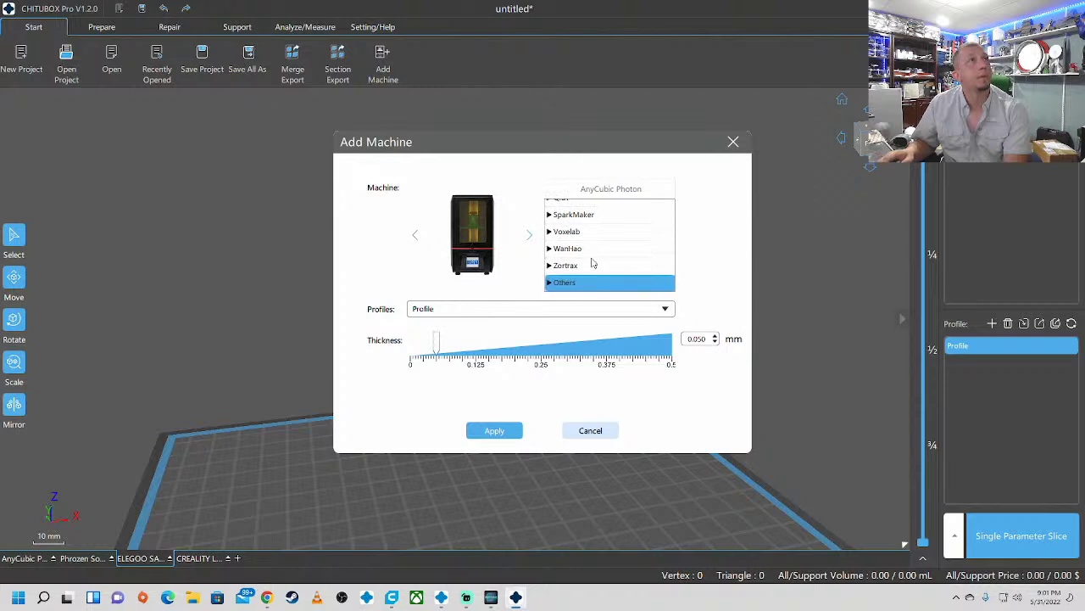
click(550, 286)
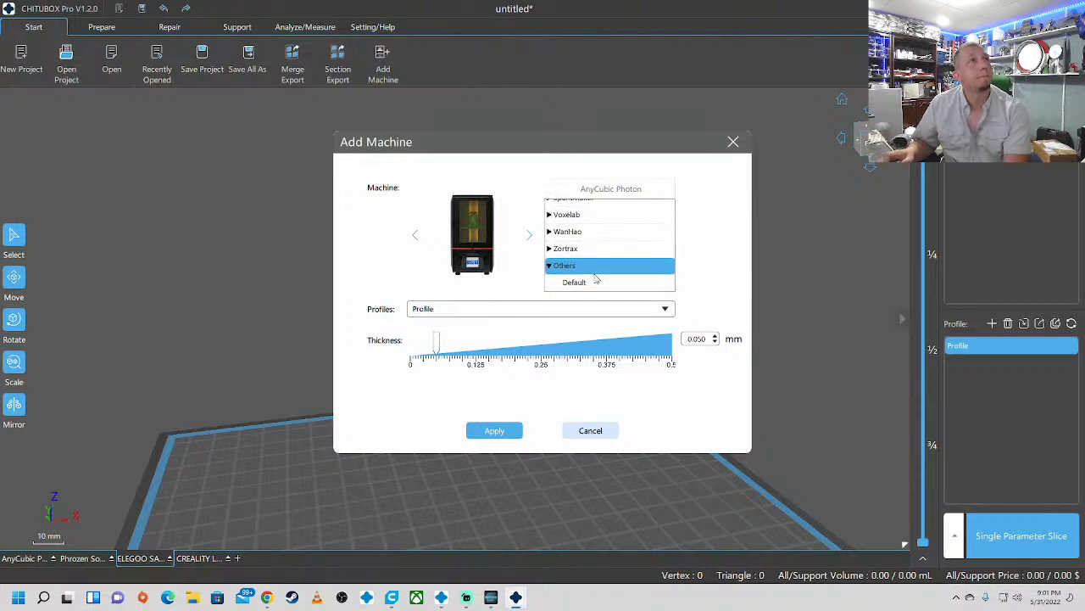
click(596, 283)
scroll(624, 262, up, 3)
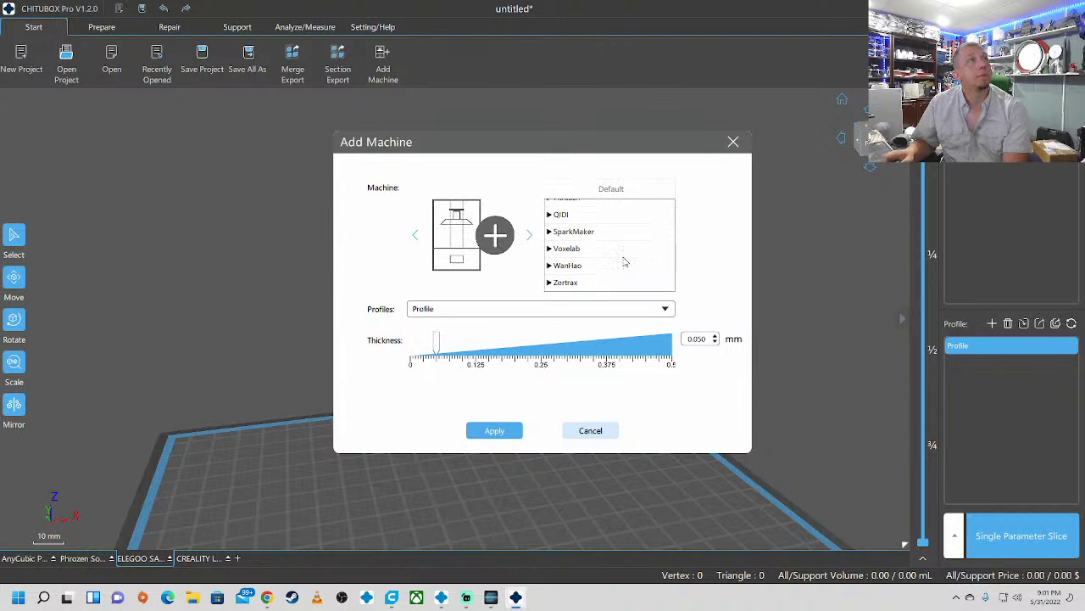
scroll(624, 262, up, 10)
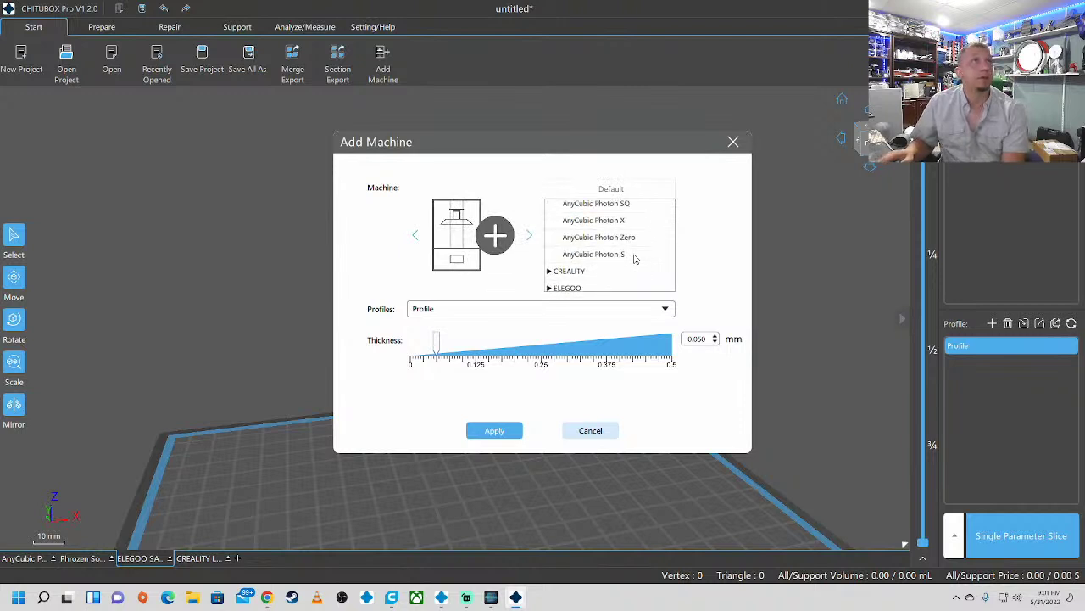
scroll(635, 259, down, 3)
scroll(635, 256, up, 2)
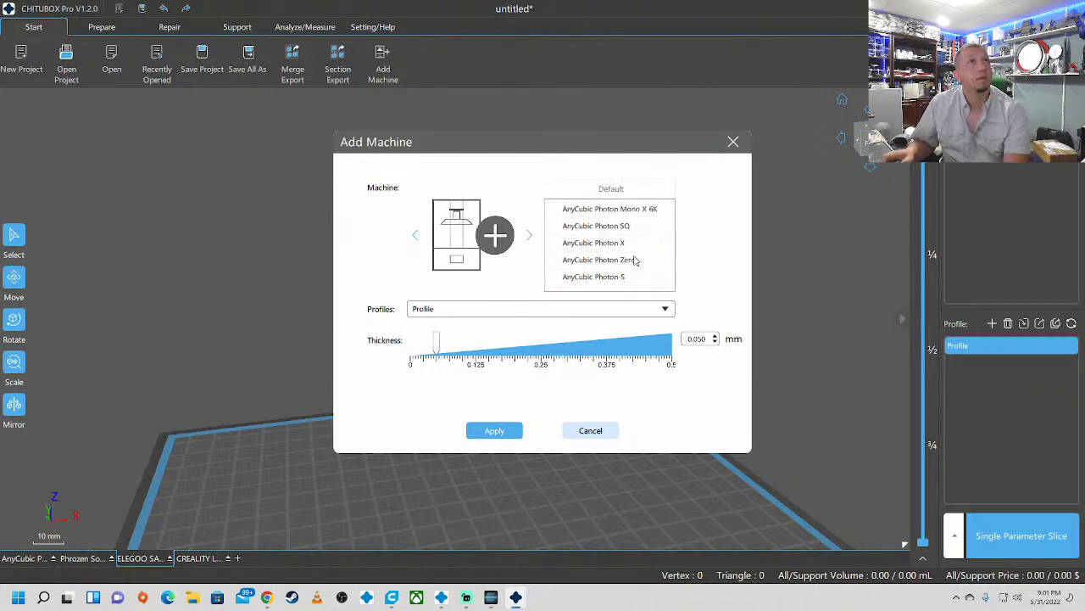
scroll(653, 261, up, 4)
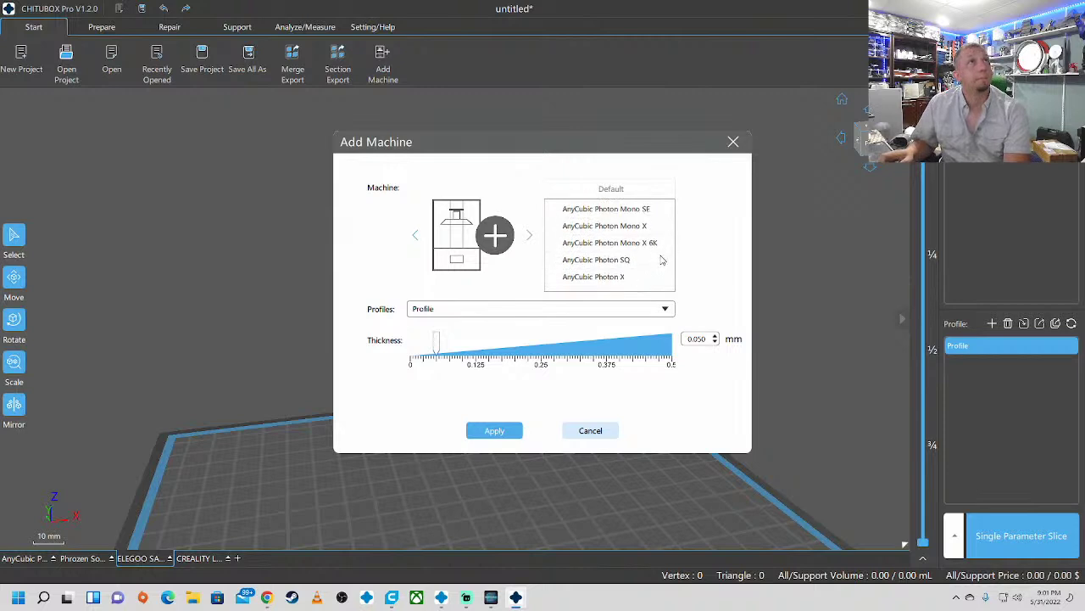
scroll(662, 259, up, 2)
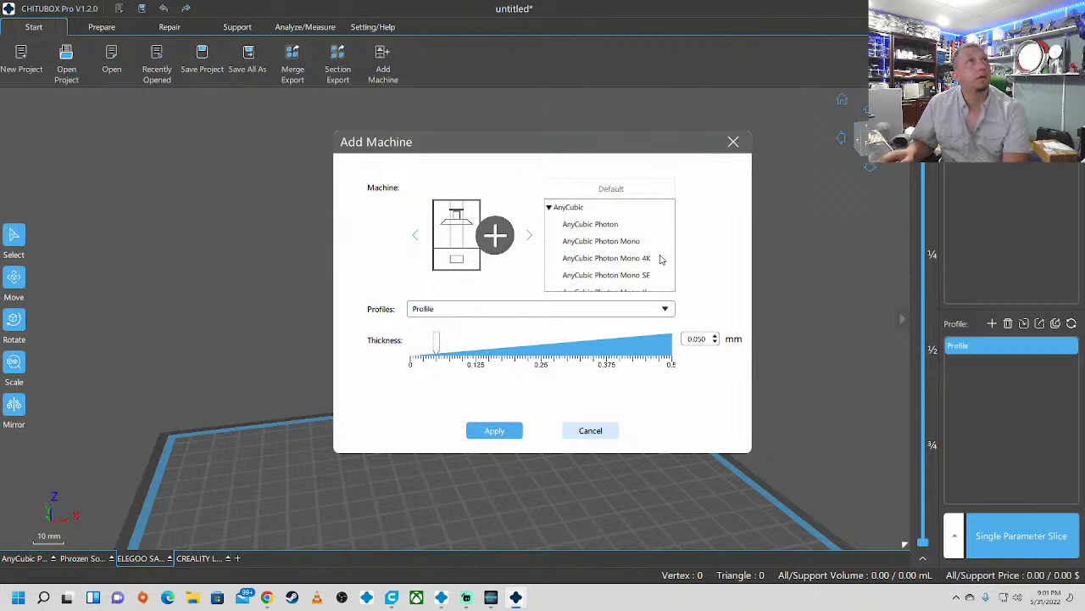
click(734, 142)
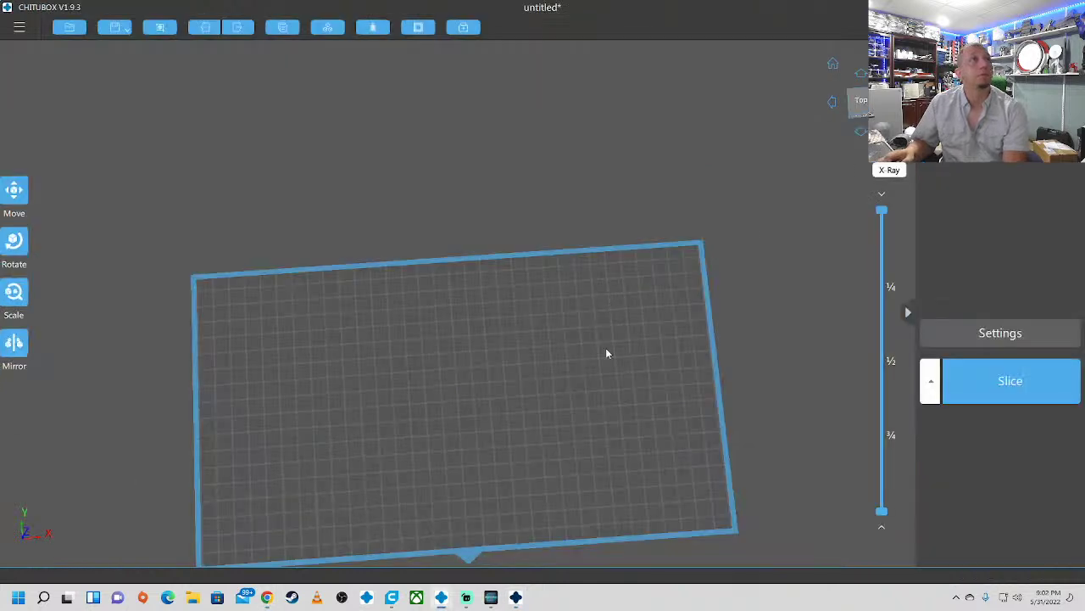
Step: Switch to Ultimaker Cura and examine the CE3_arm2 parts, the support and raft settings, and the CE3_stand-v2 plate
drag(605, 354, 596, 300)
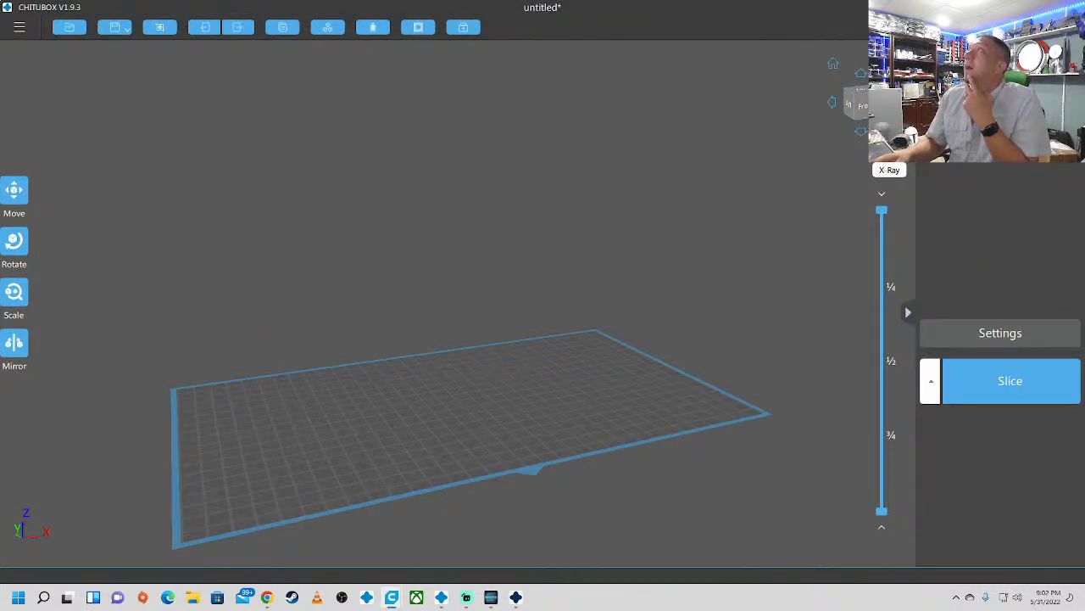
drag(882, 1, 763, 1)
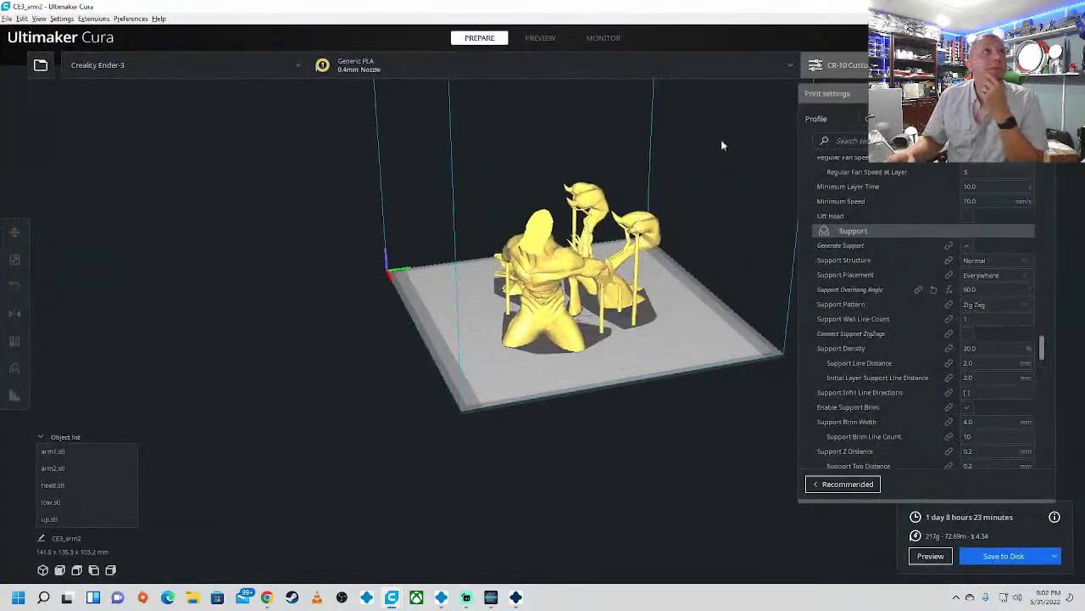
right_drag(564, 310, 644, 326)
scroll(916, 305, down, 10)
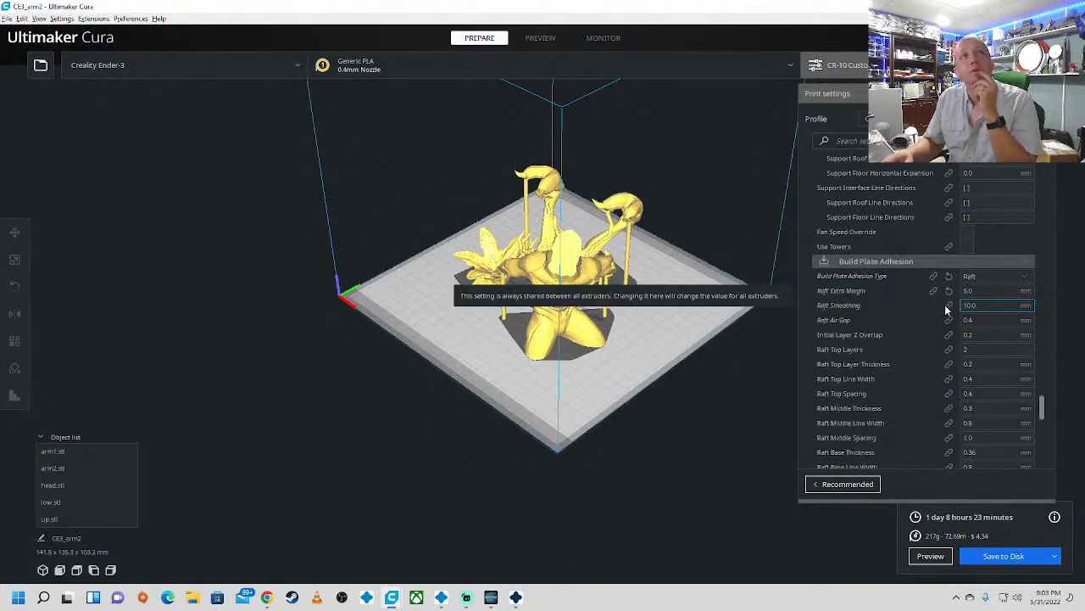
scroll(947, 310, down, 3)
right_drag(536, 350, 557, 381)
scroll(557, 381, up, 6)
scroll(555, 330, down, 5)
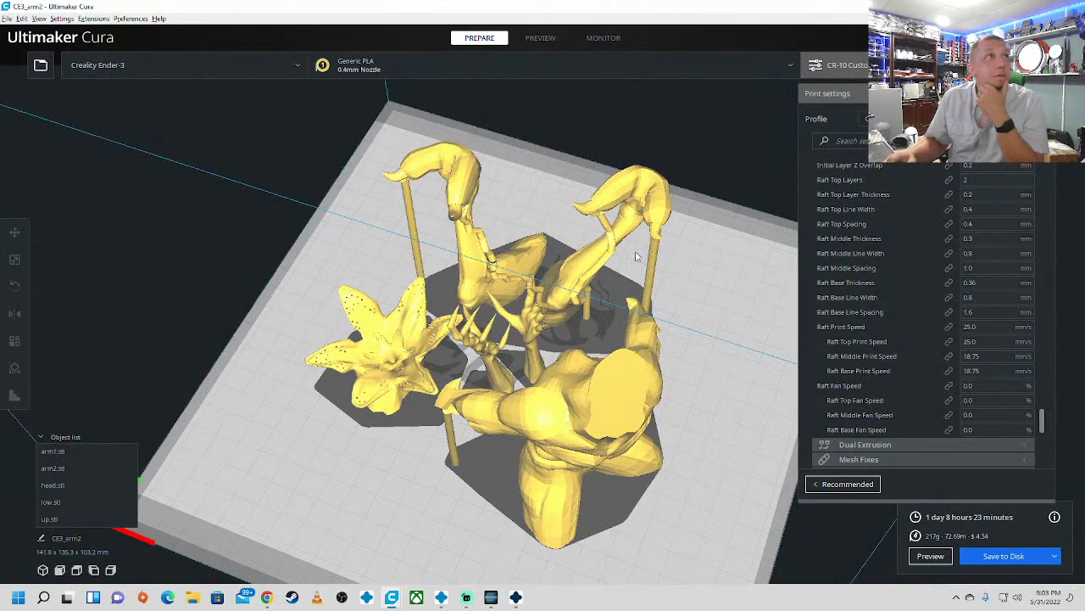
mouse_move(494, 346)
right_down()
mouse_move(509, 337)
mouse_move(498, 349)
right_up()
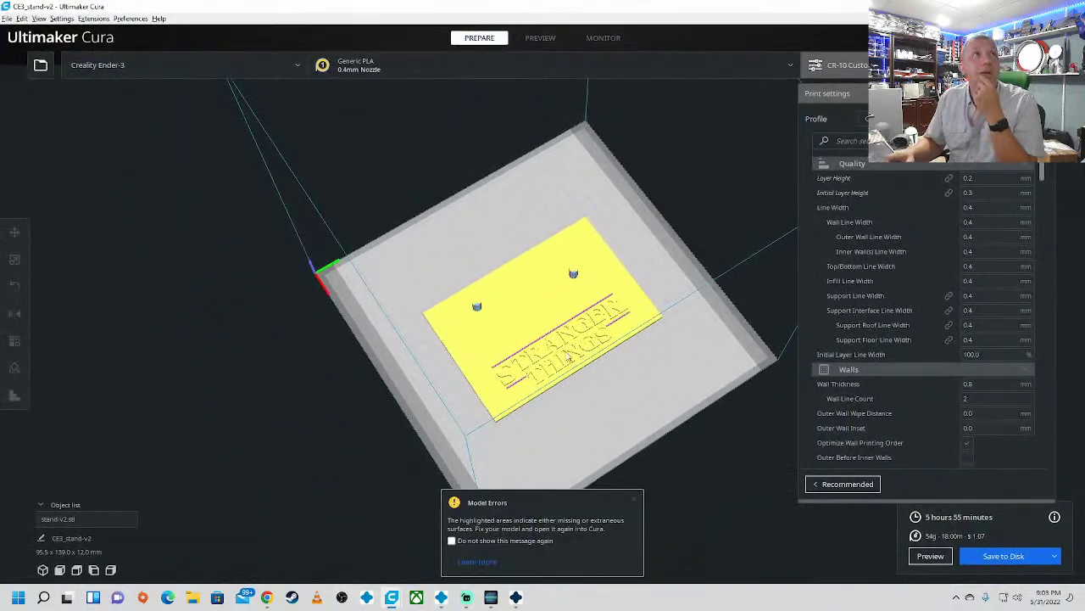
right_drag(568, 356, 613, 297)
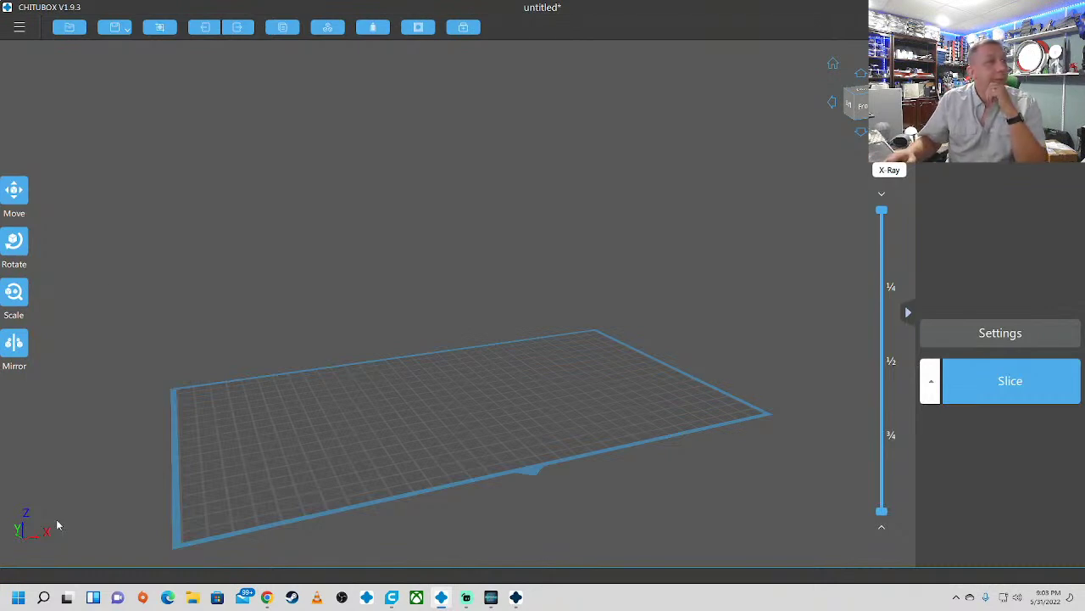
Step: Switch to CHITUBOX Pro, view the build plate of the Phrozen machine, and minimise the program
click(516, 597)
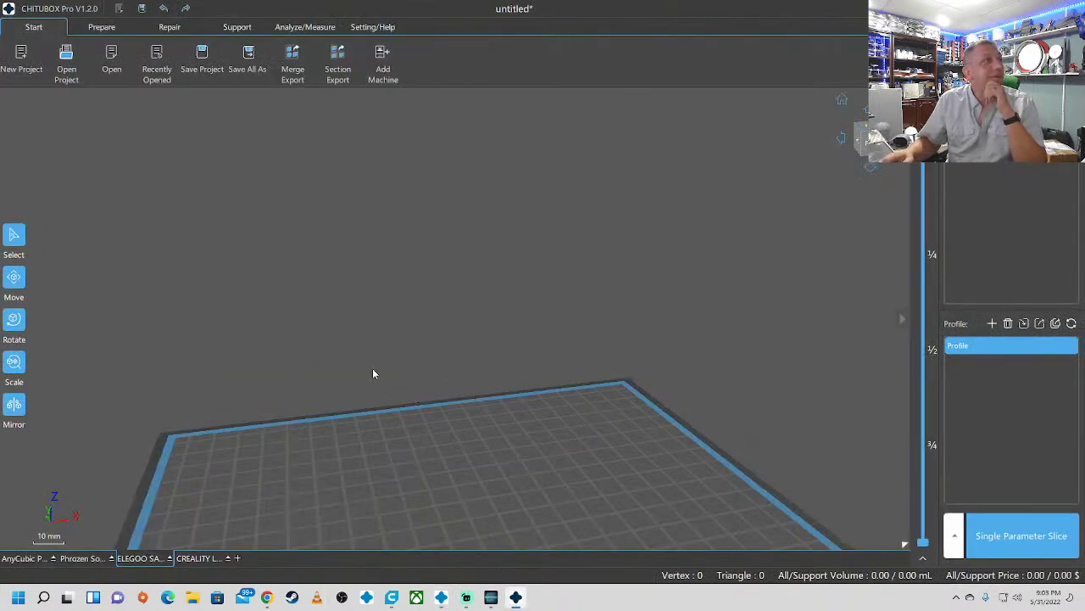
click(78, 560)
scroll(447, 330, down, 5)
right_drag(443, 330, 412, 376)
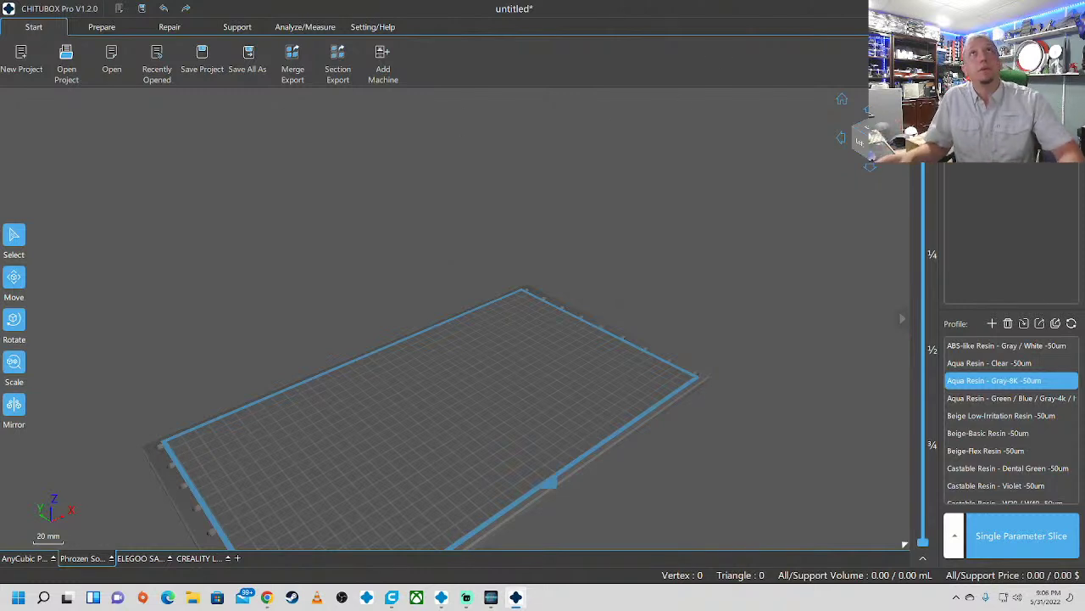
click(1009, 8)
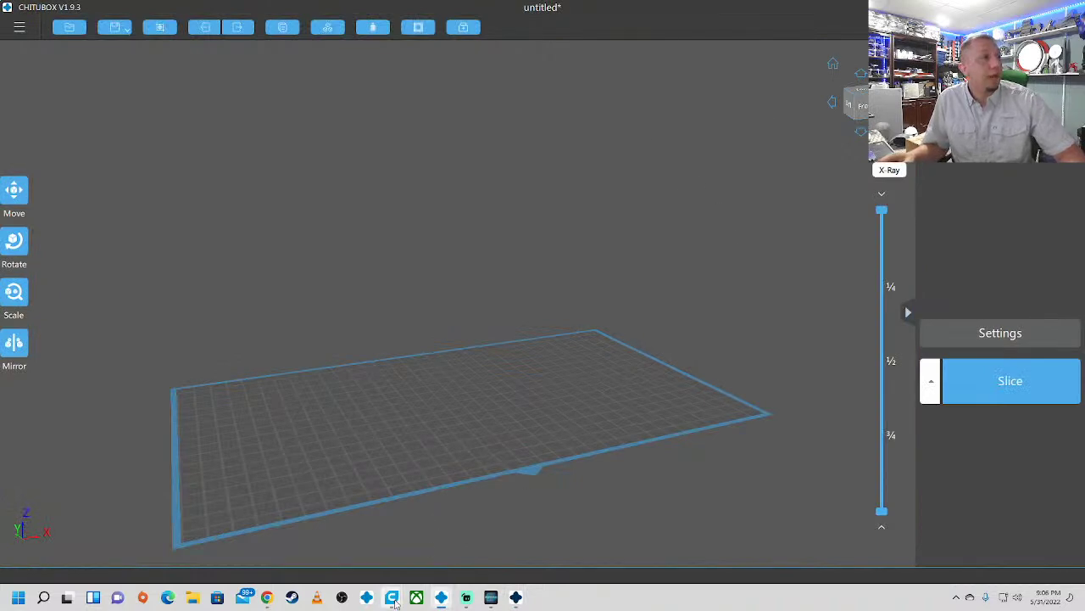
Step: Switch to the CE3_arm2 project in Ultimaker Cura, set Infill Density to 15 %, and slice the parts
mouse_move(391, 597)
click(564, 547)
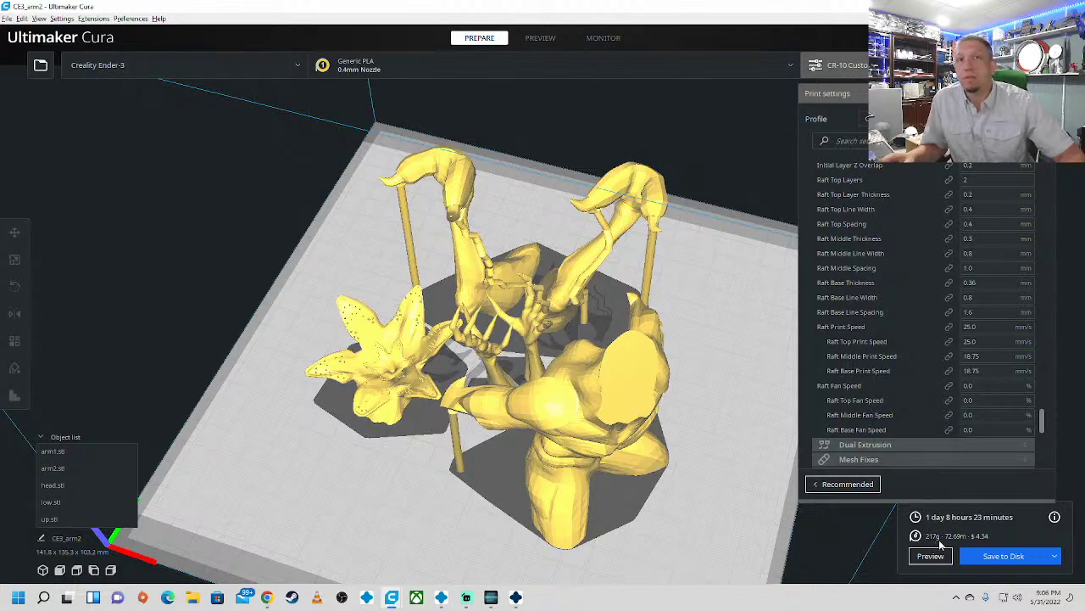
right_drag(509, 356, 746, 331)
scroll(1009, 210, up, 8)
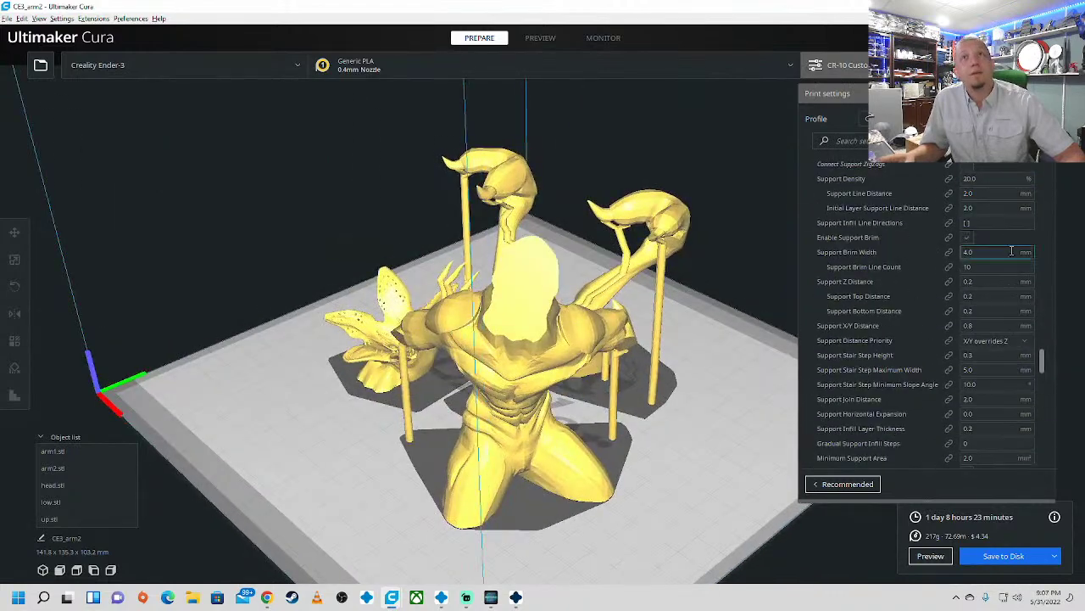
scroll(1010, 247, up, 5)
scroll(1043, 319, up, 4)
drag(1043, 319, 1025, 214)
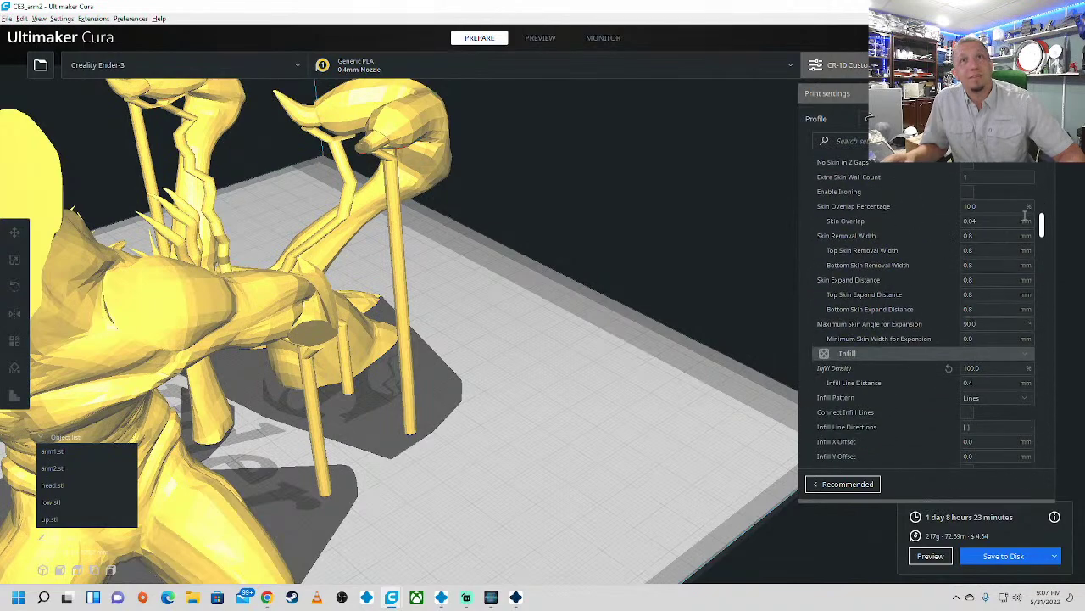
double_click(980, 367)
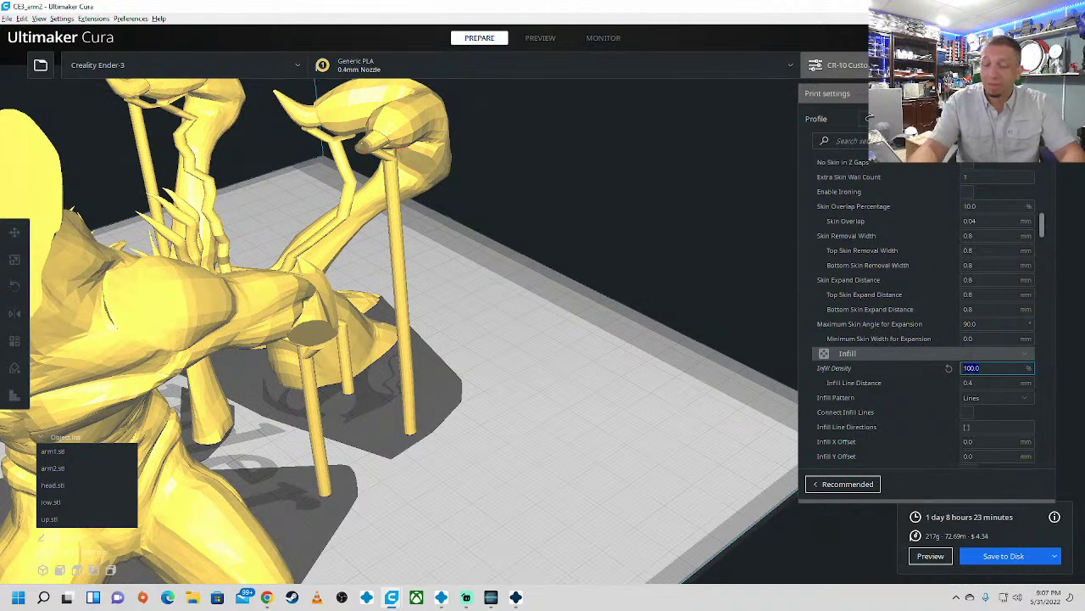
text(15)
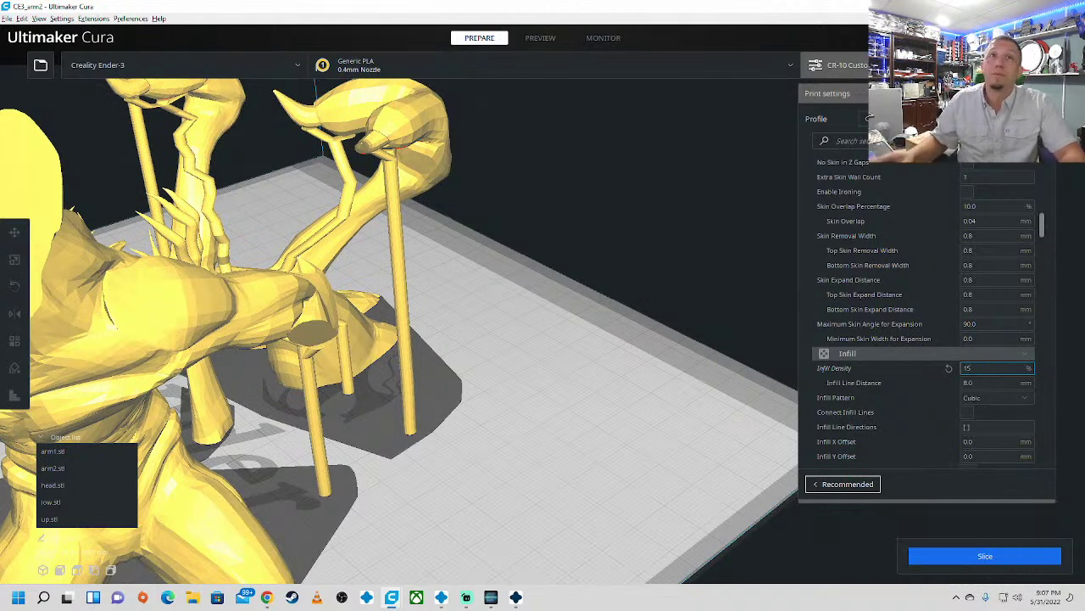
click(1008, 558)
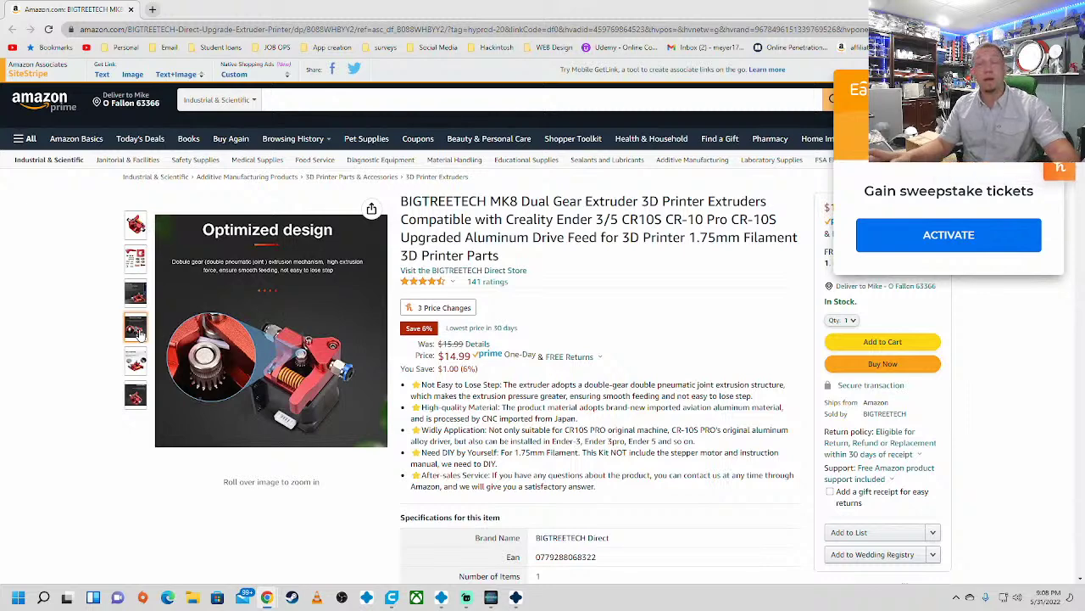
Step: Add the BIGTREETECH MK8 Dual Gear Extruder to the Amazon cart in Chrome
mouse_move(138, 263)
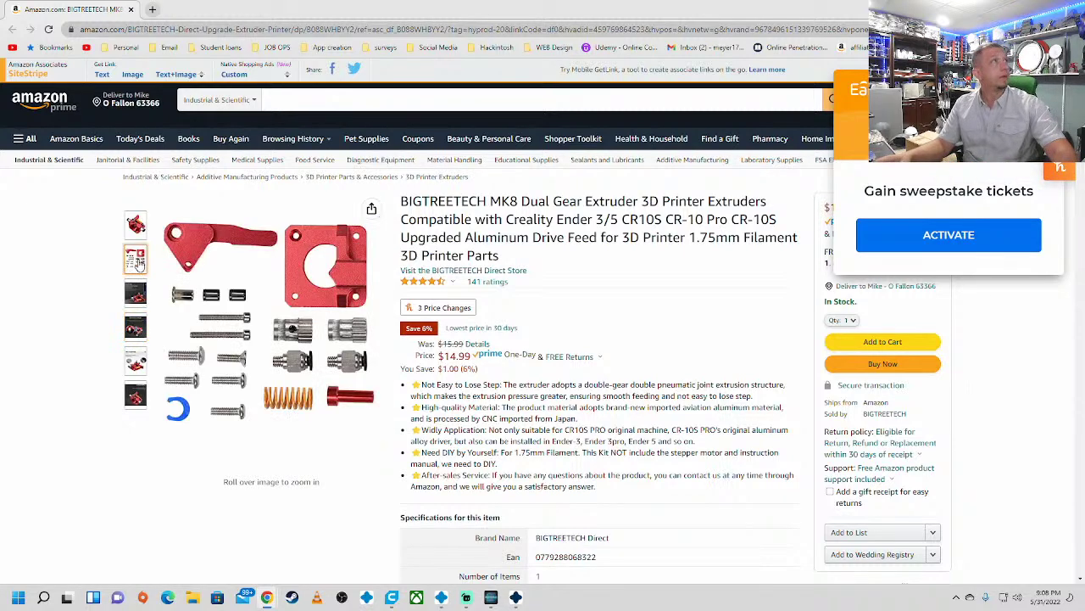
mouse_move(134, 225)
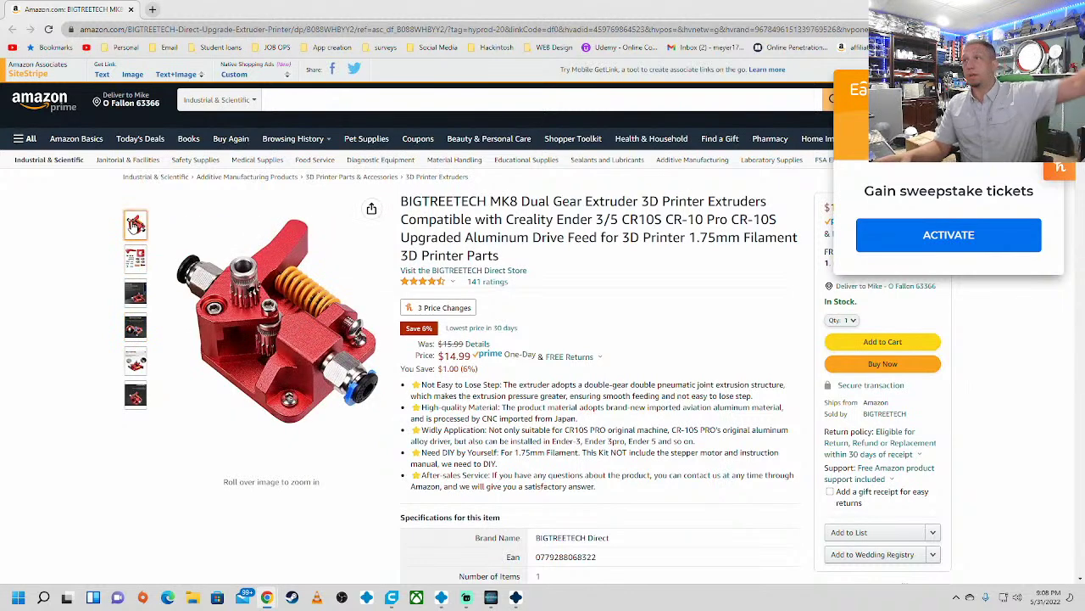
mouse_move(224, 254)
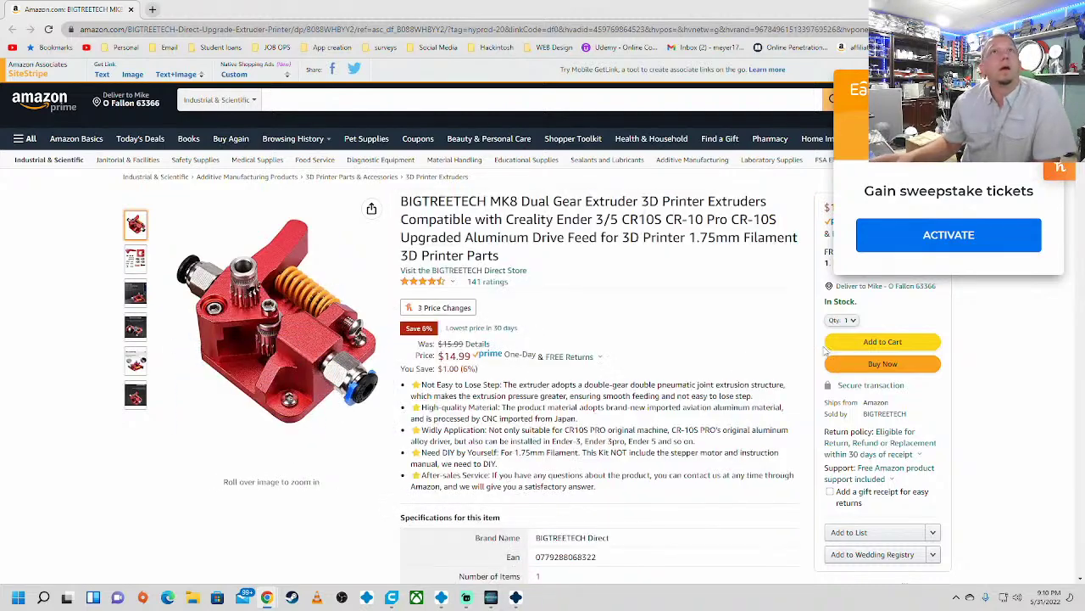
click(882, 341)
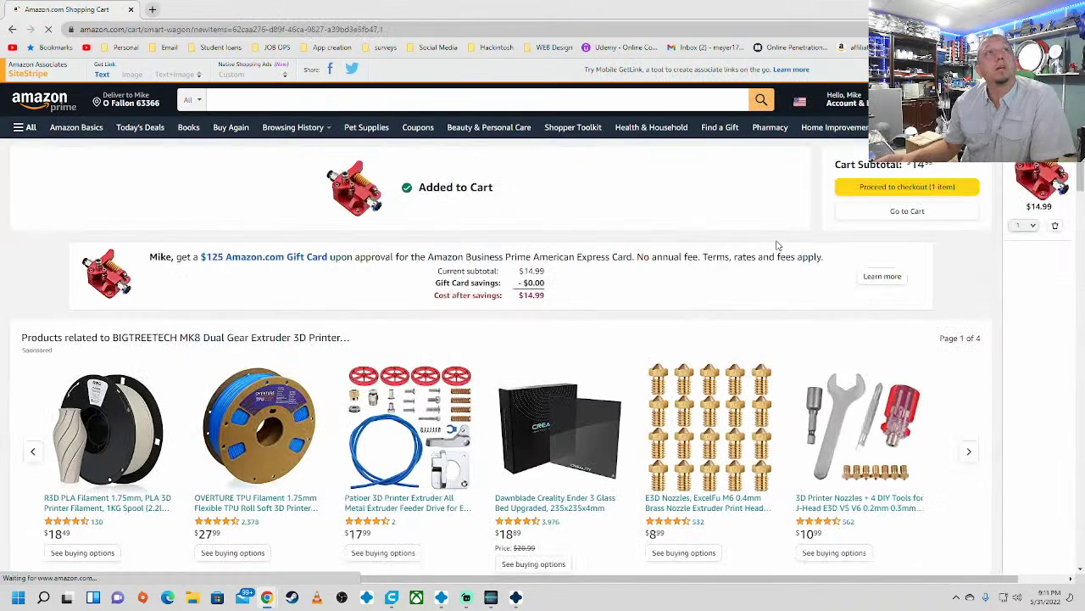
Step: Open a blank browser tab, return to the Amazon cart page, and look over the related products
click(151, 9)
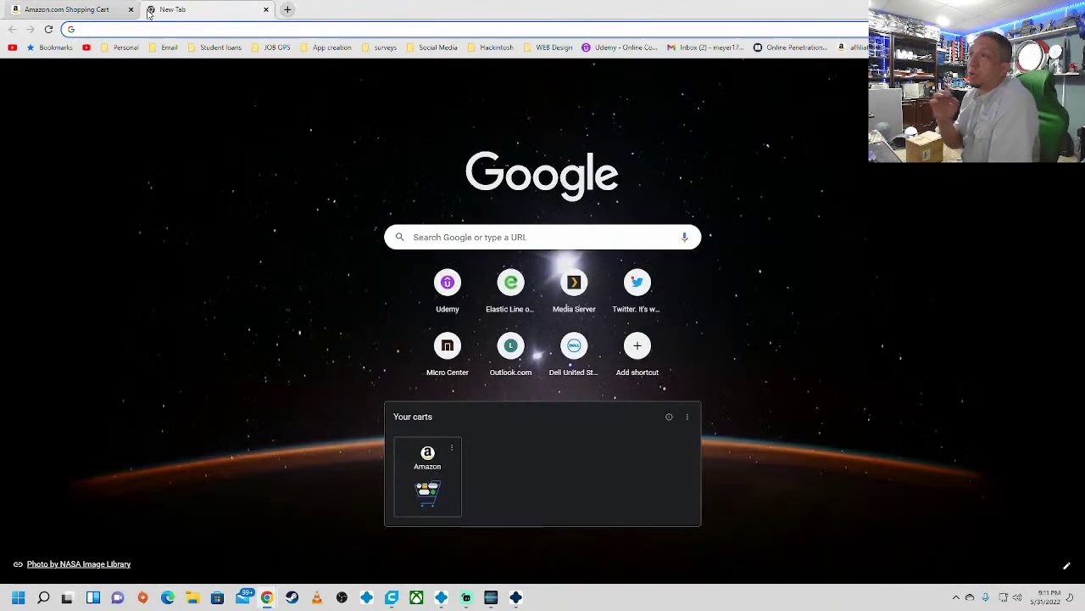
click(73, 8)
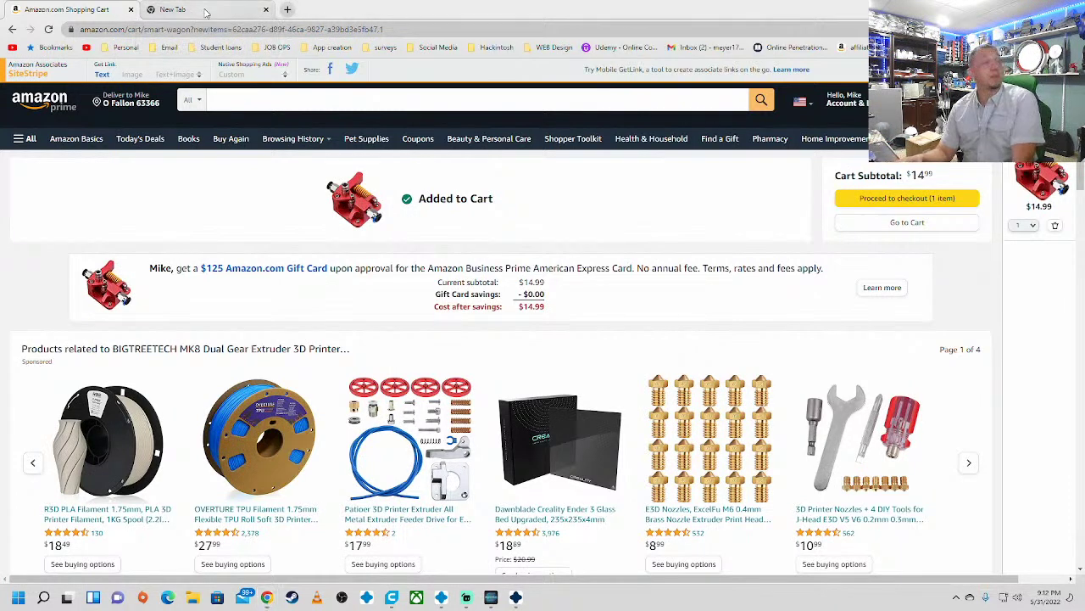
scroll(572, 208, down, 2)
scroll(572, 208, up, 1)
scroll(572, 207, up, 1)
scroll(573, 208, down, 1)
scroll(572, 207, up, 1)
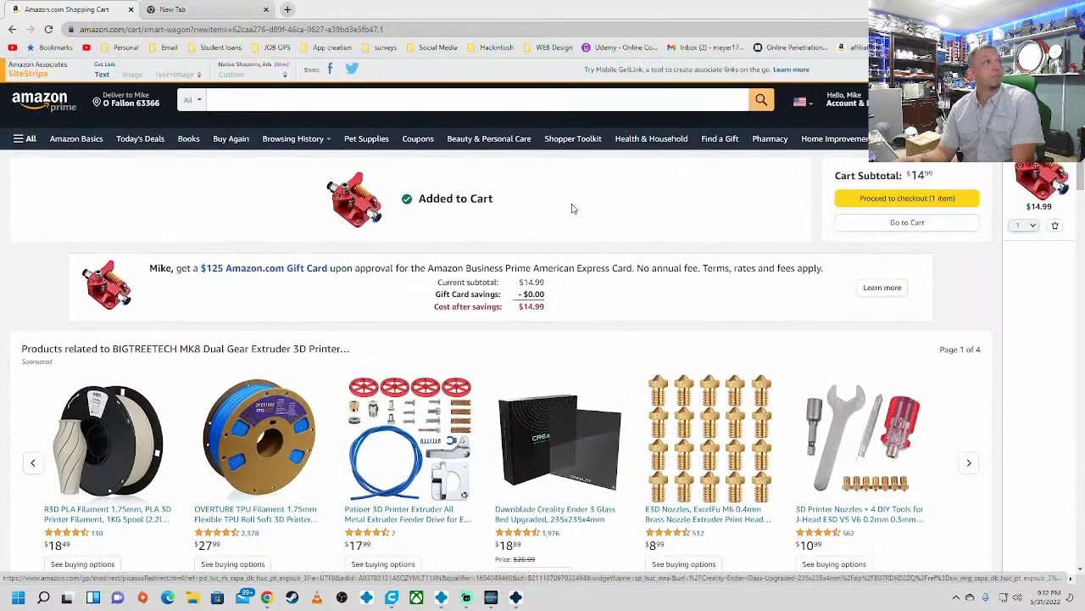
Step: Search Google for "inland" in the blank browser tab
click(222, 9)
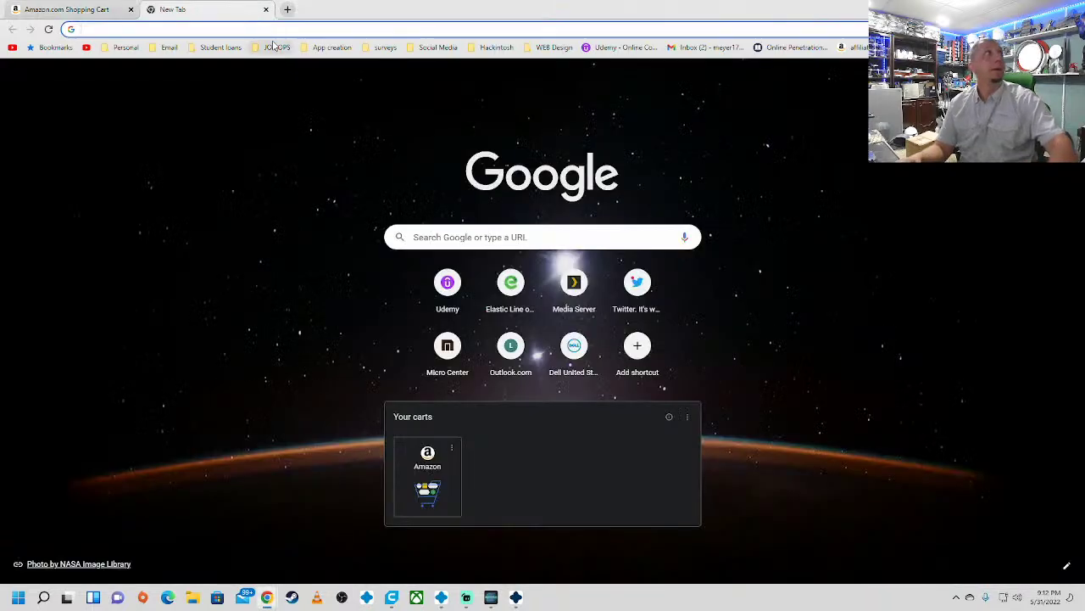
click(274, 31)
text(inland)
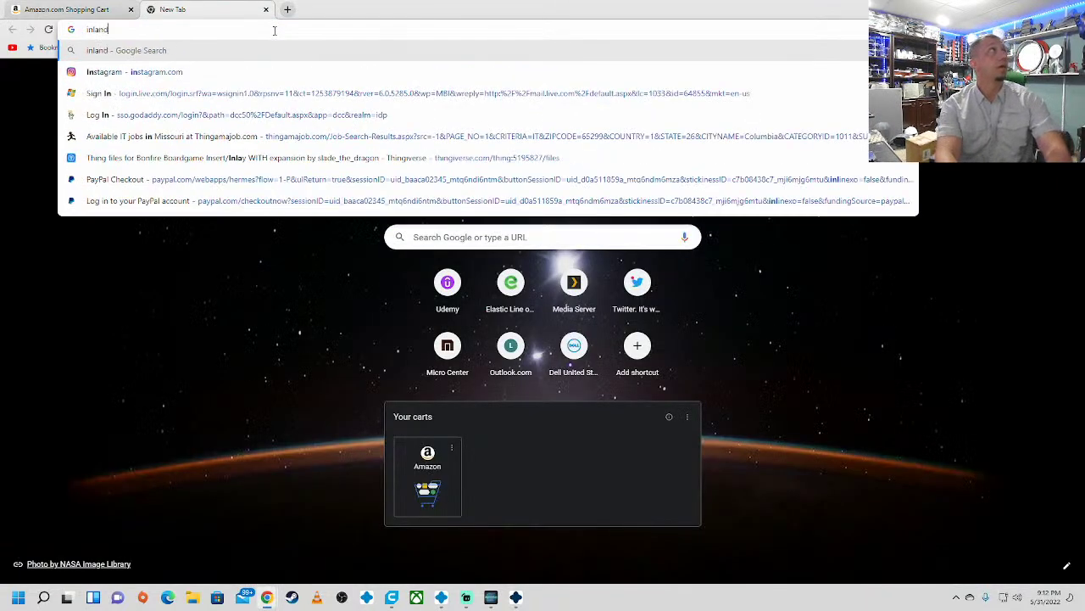
key(Return)
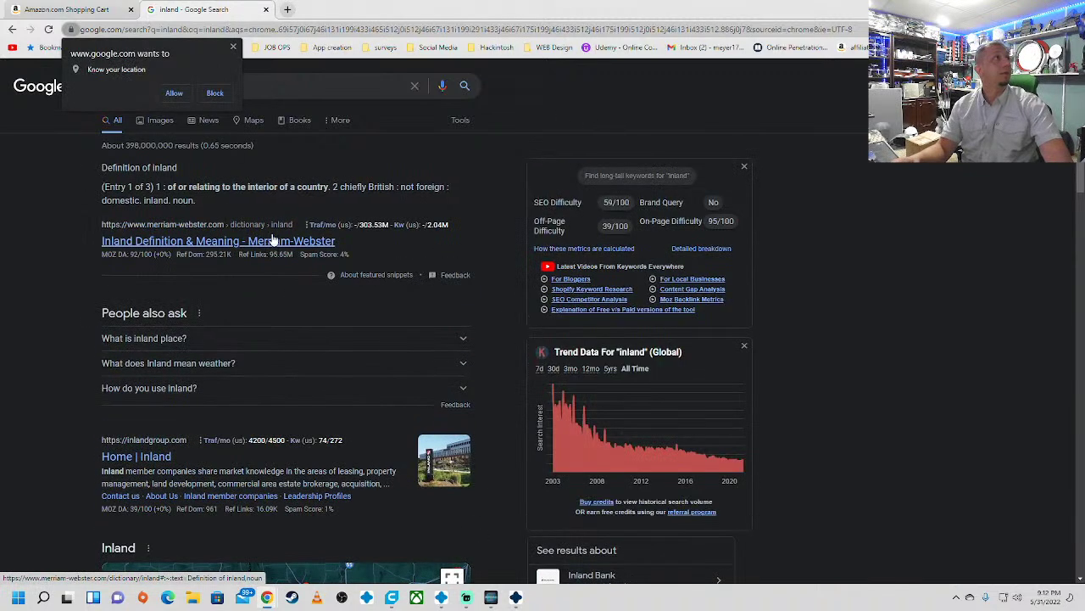
Step: Open microcenter.com in the same tab and search the store for "inland pla+"
click(289, 30)
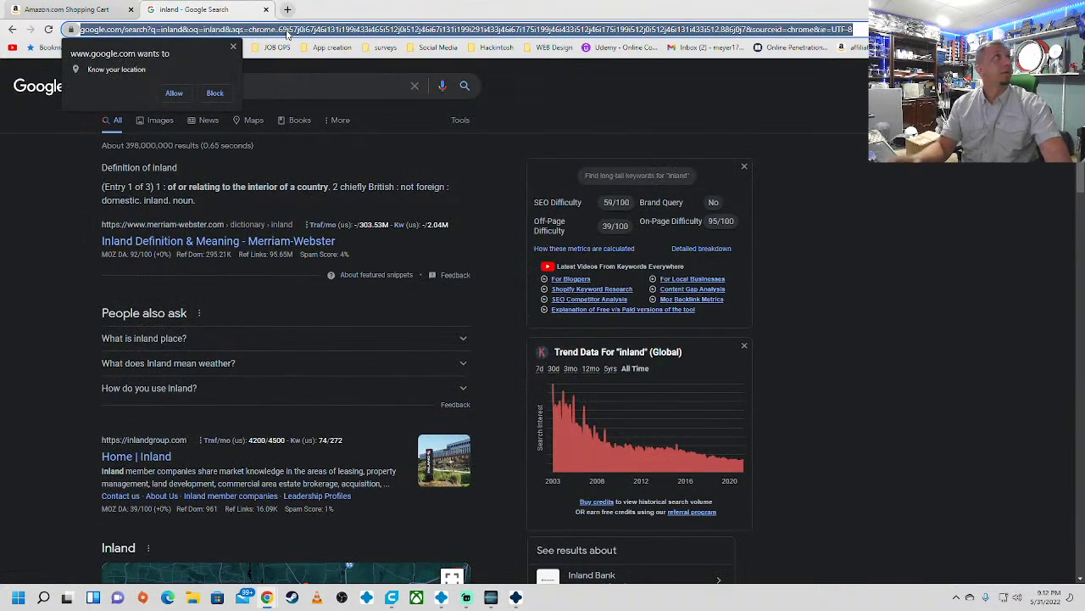
text(microcenter.com)
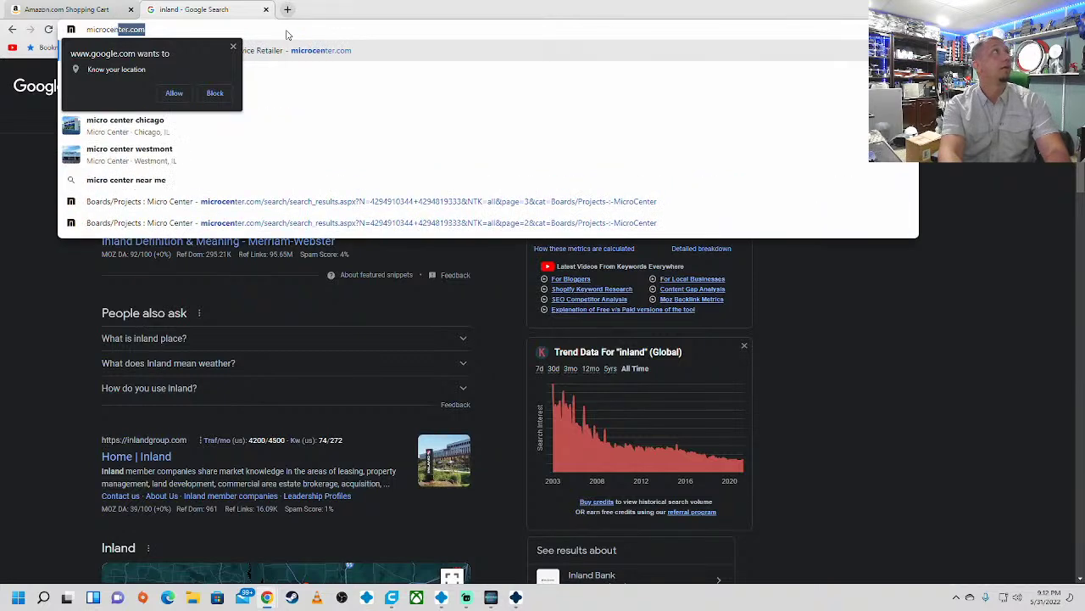
key(Return)
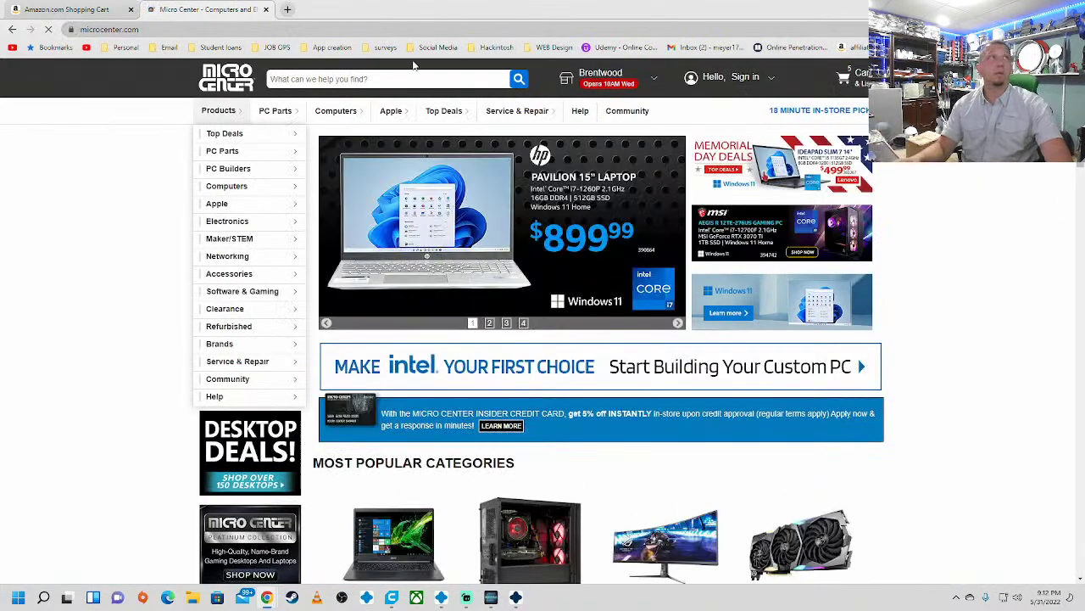
click(462, 76)
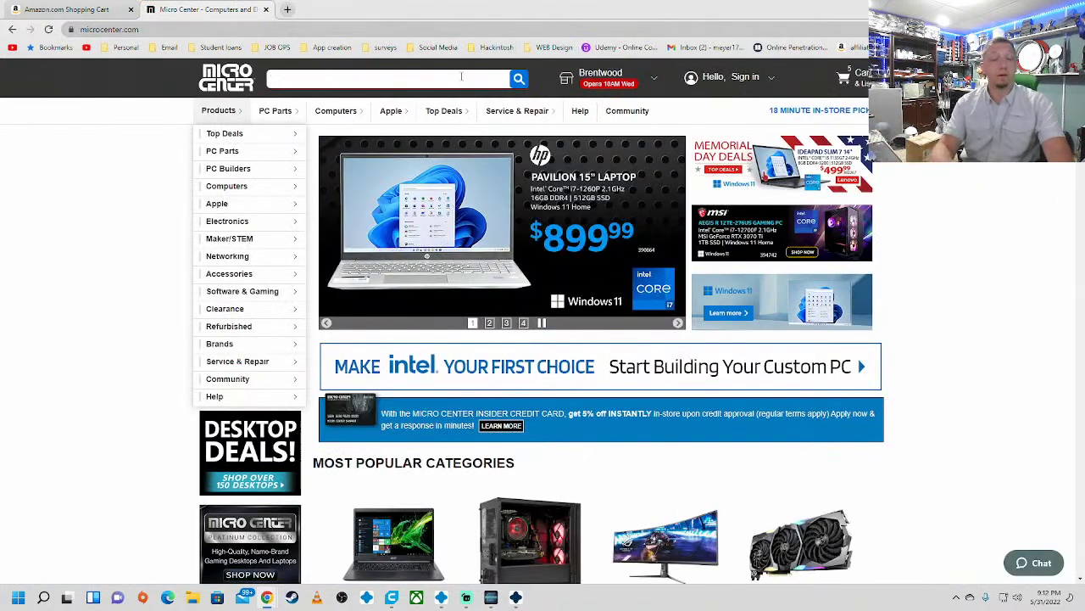
text(inland pla+)
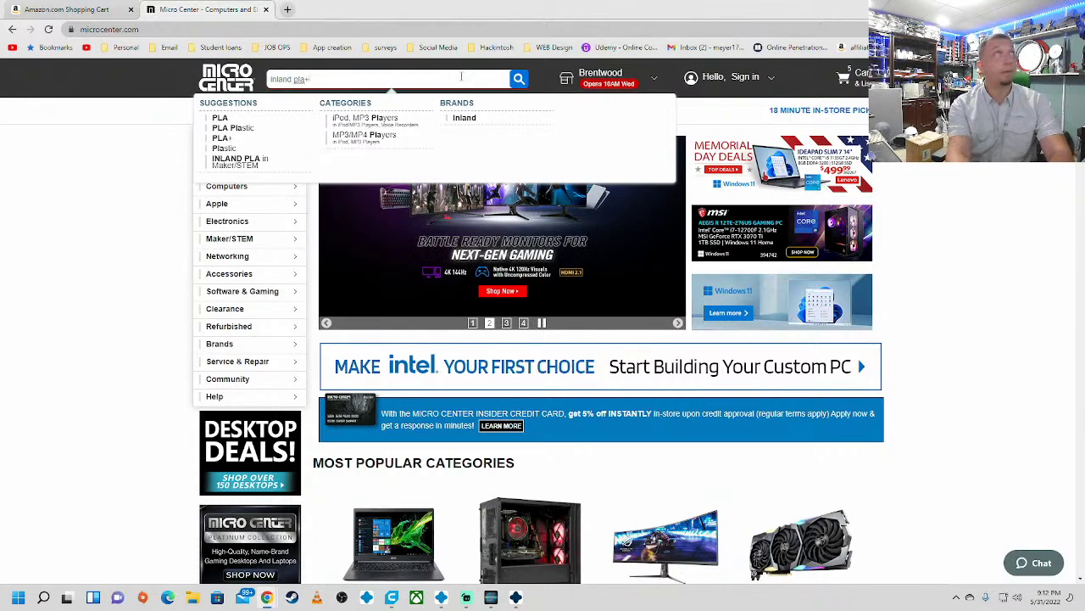
key(Return)
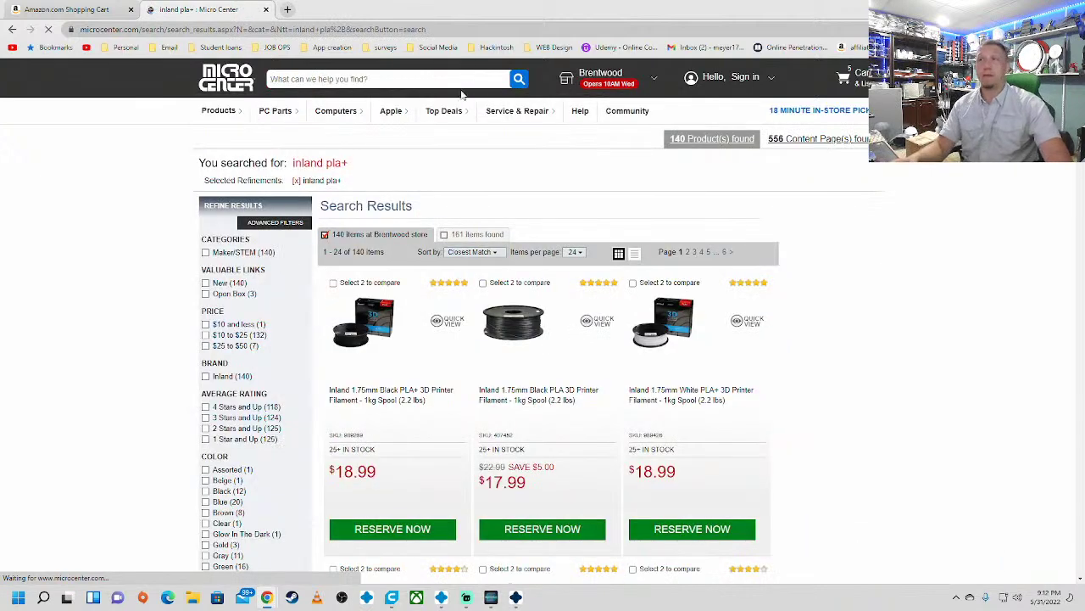
Step: Look through the Micro Center results for Inland PLA and PLA+ filament, comparing the colors, stock and prices
scroll(633, 282, down, 2)
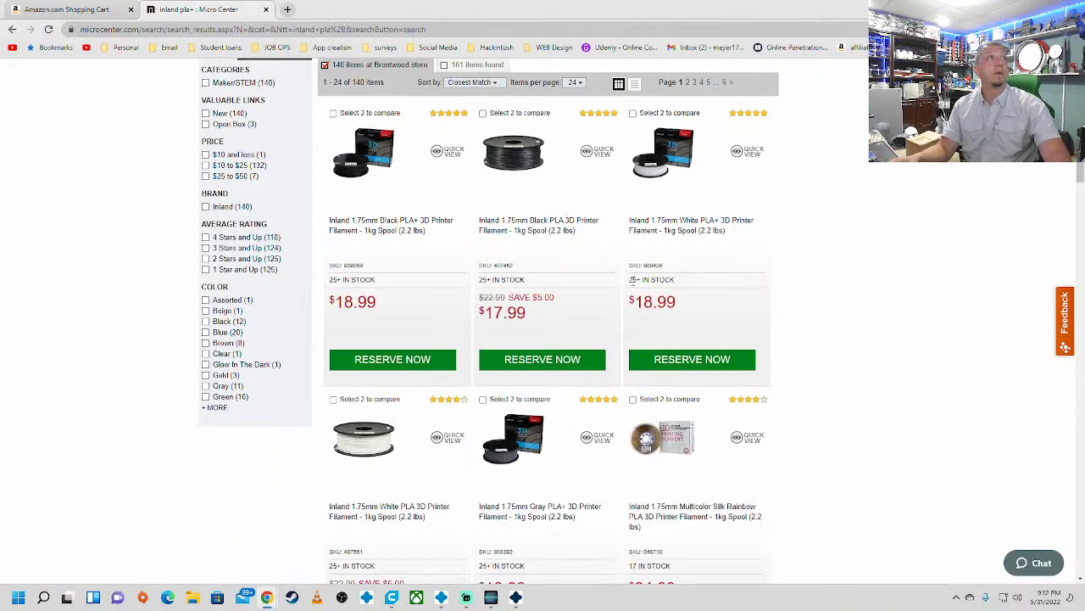
scroll(814, 407, down, 3)
scroll(457, 388, down, 2)
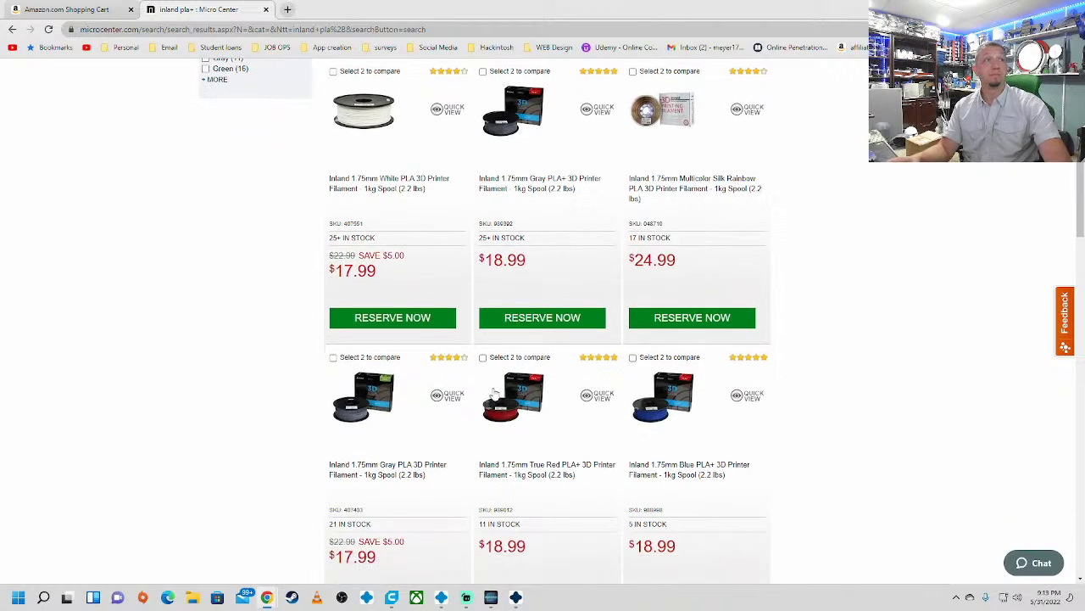
scroll(493, 390, down, 2)
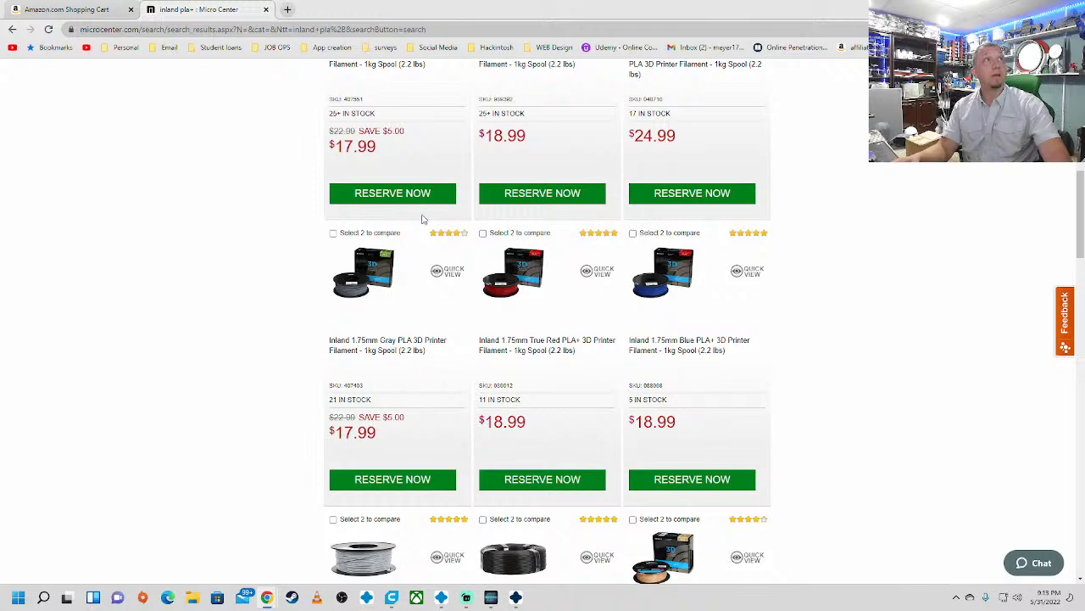
scroll(543, 280, up, 4)
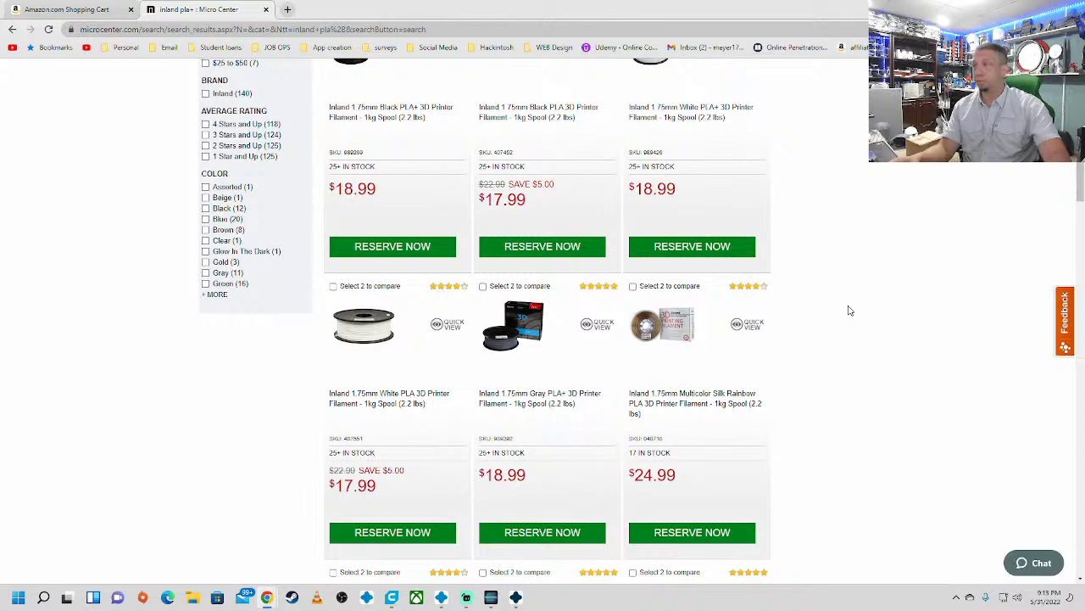
scroll(843, 311, down, 2)
scroll(844, 311, up, 1)
scroll(843, 310, down, 3)
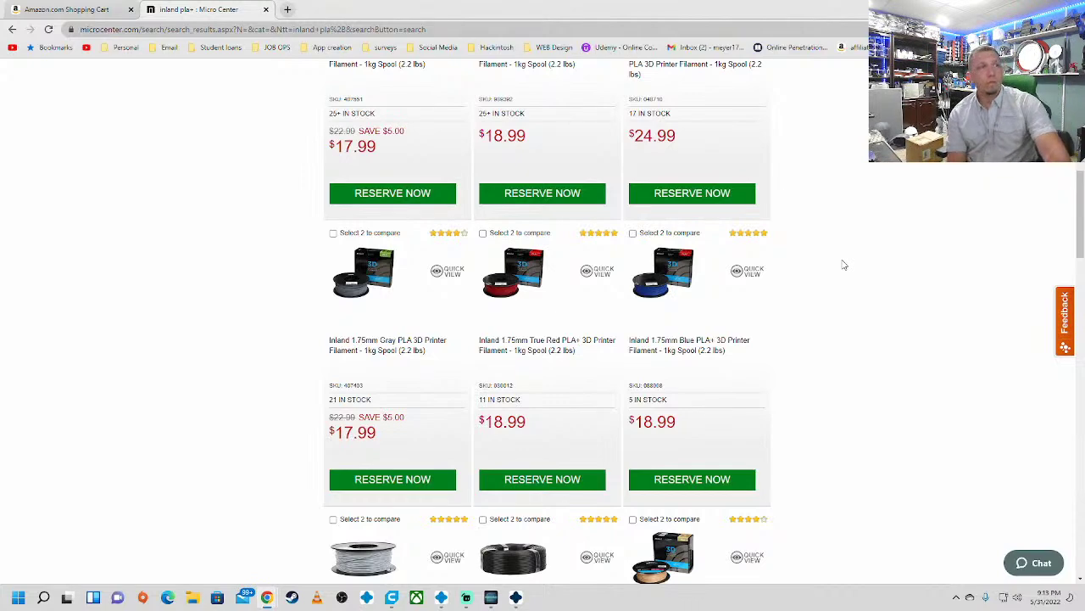
scroll(835, 288, down, 3)
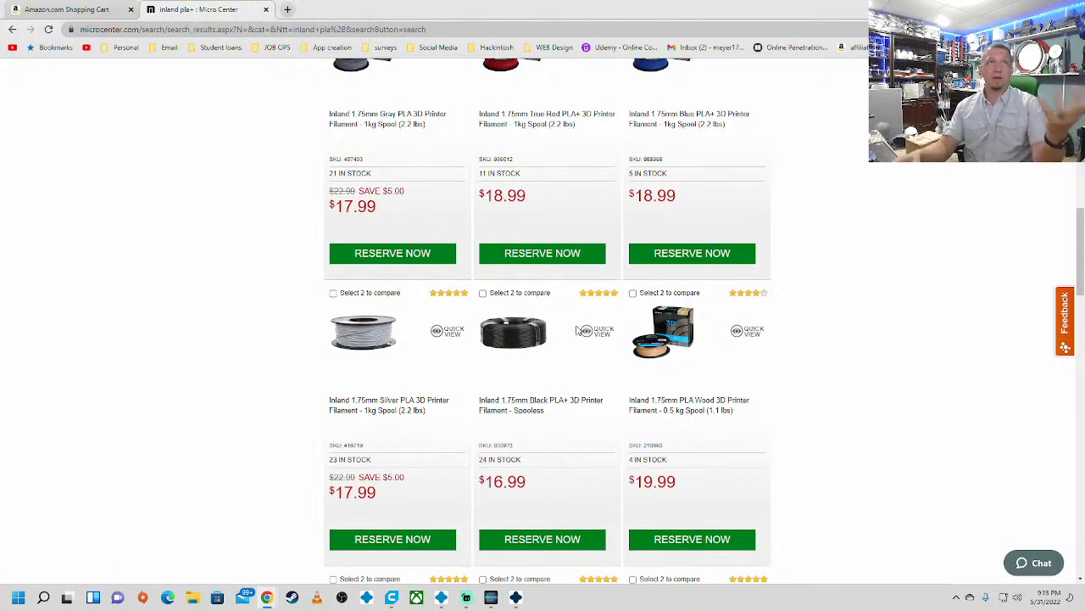
scroll(640, 240, up, 3)
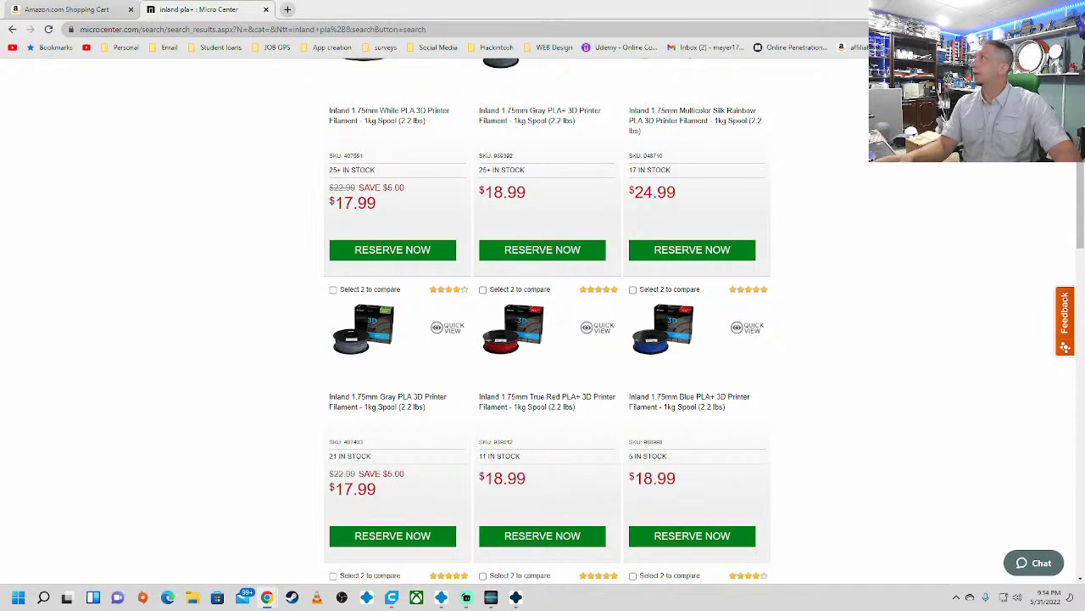
Step: Bring the "chariot class starship 3d model" image results into the browser window, view them, and return to the Amazon cart page
drag(856, 610, 196, 7)
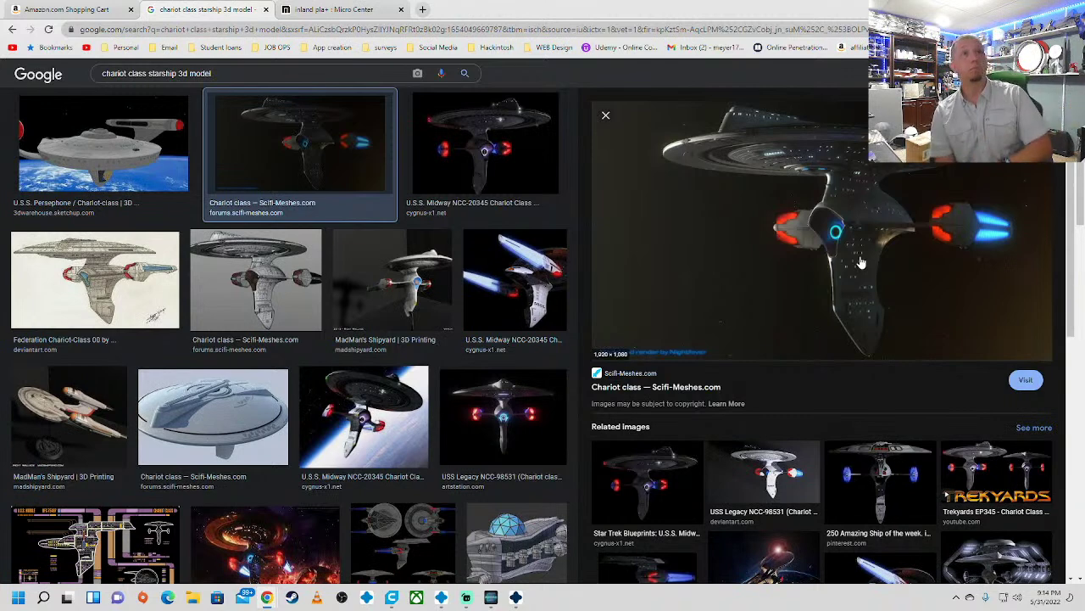
click(60, 9)
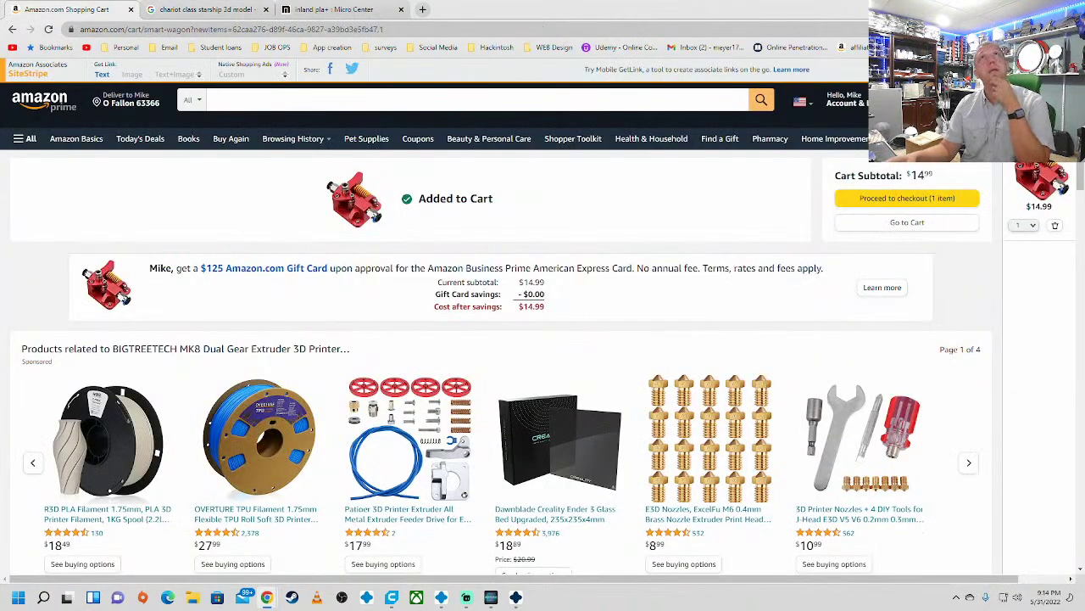
Step: Switch to the CE3_arm2 project in Ultimaker Cura and examine the parts on the build plate and the infill settings
click(1020, 9)
right_drag(338, 302, 148, 338)
scroll(336, 324, down, 5)
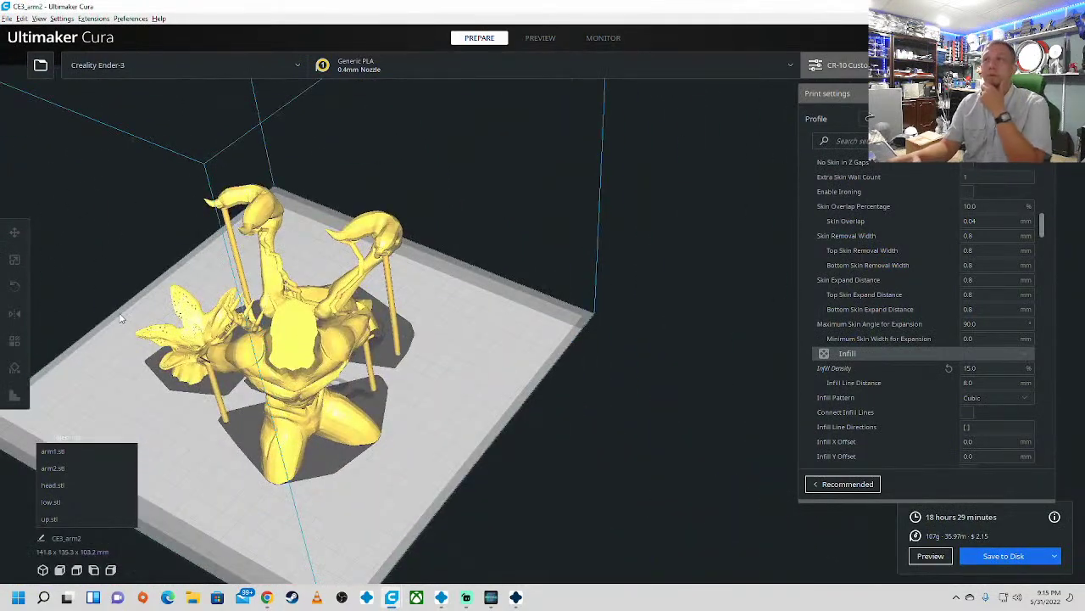
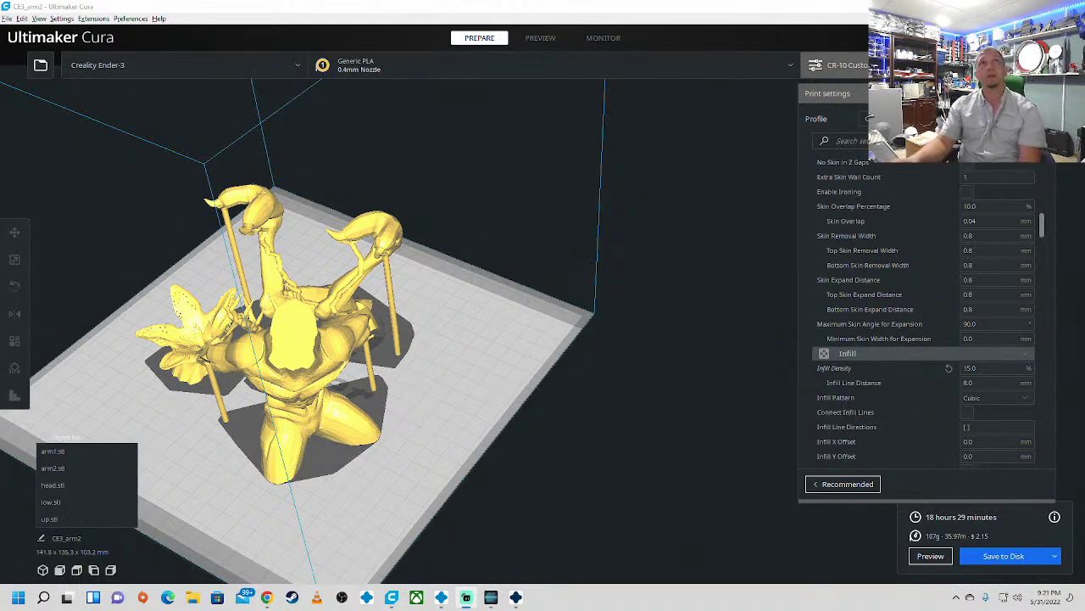
scroll(918, 232, down, 5)
scroll(916, 234, up, 3)
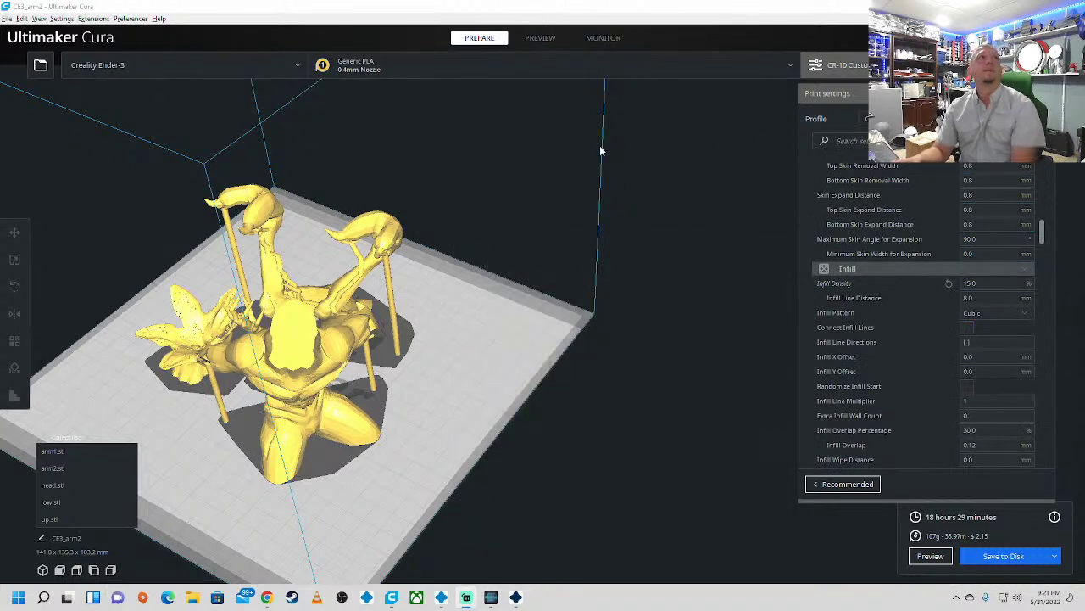
scroll(686, 140, down, 10)
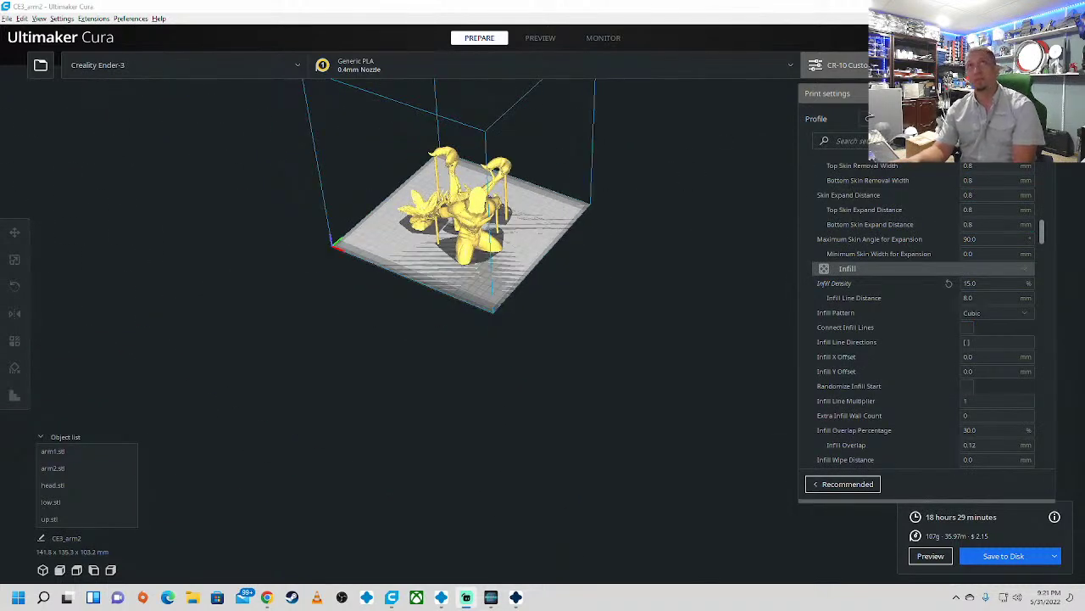